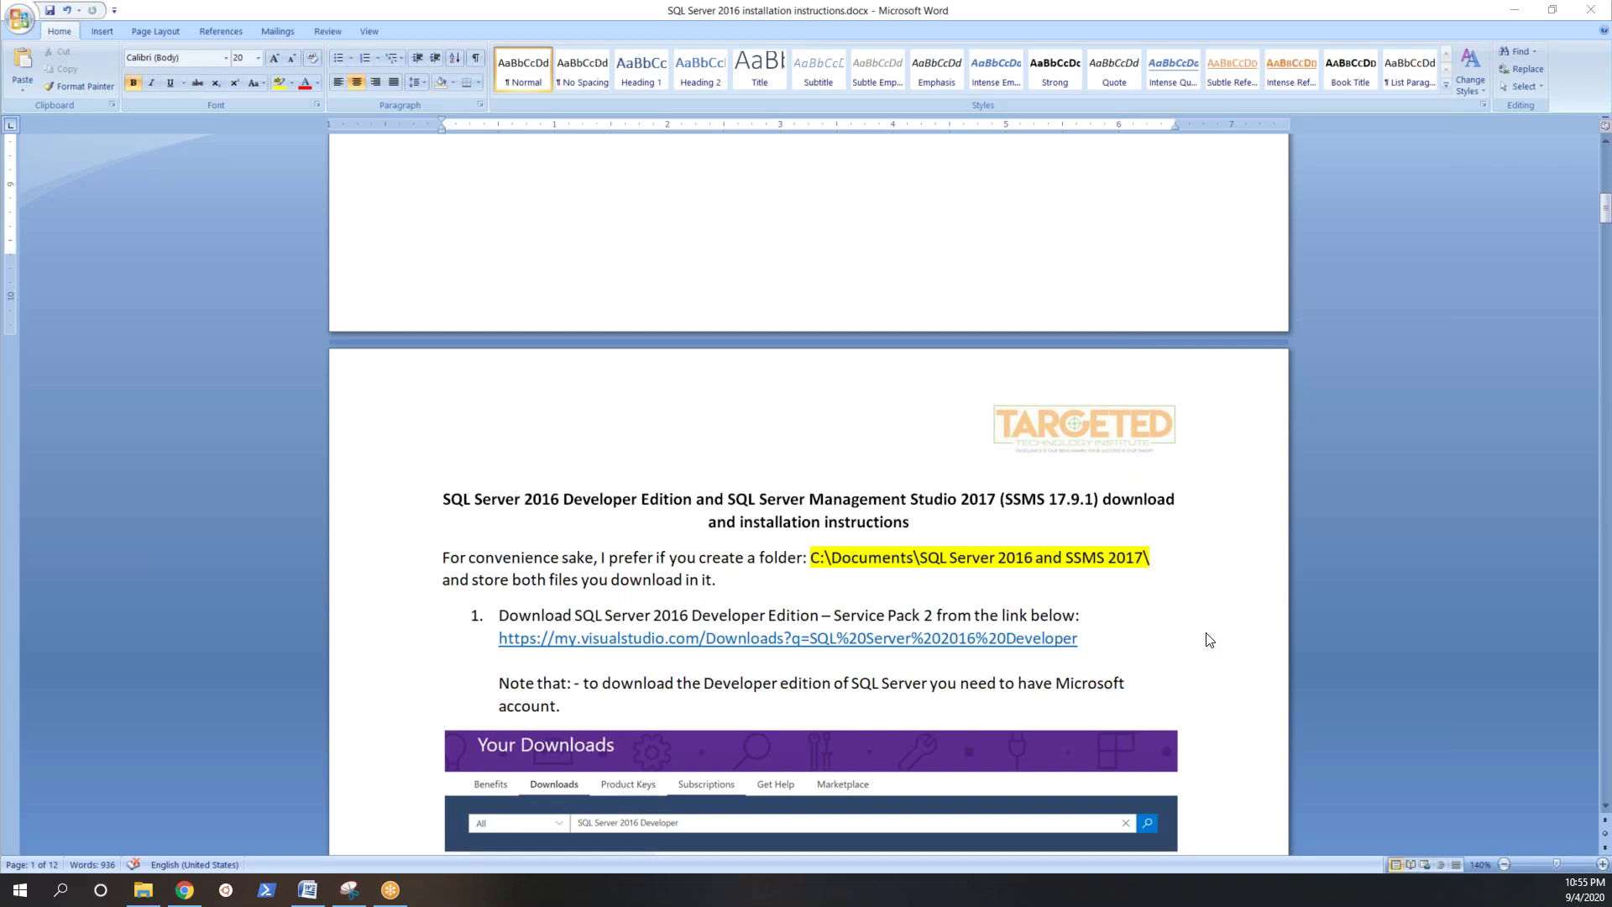
Step: Open the Visual Studio download link for SQL Server 2016 Developer from item 1 of the installation instructions
scroll(1209, 630, down, 1)
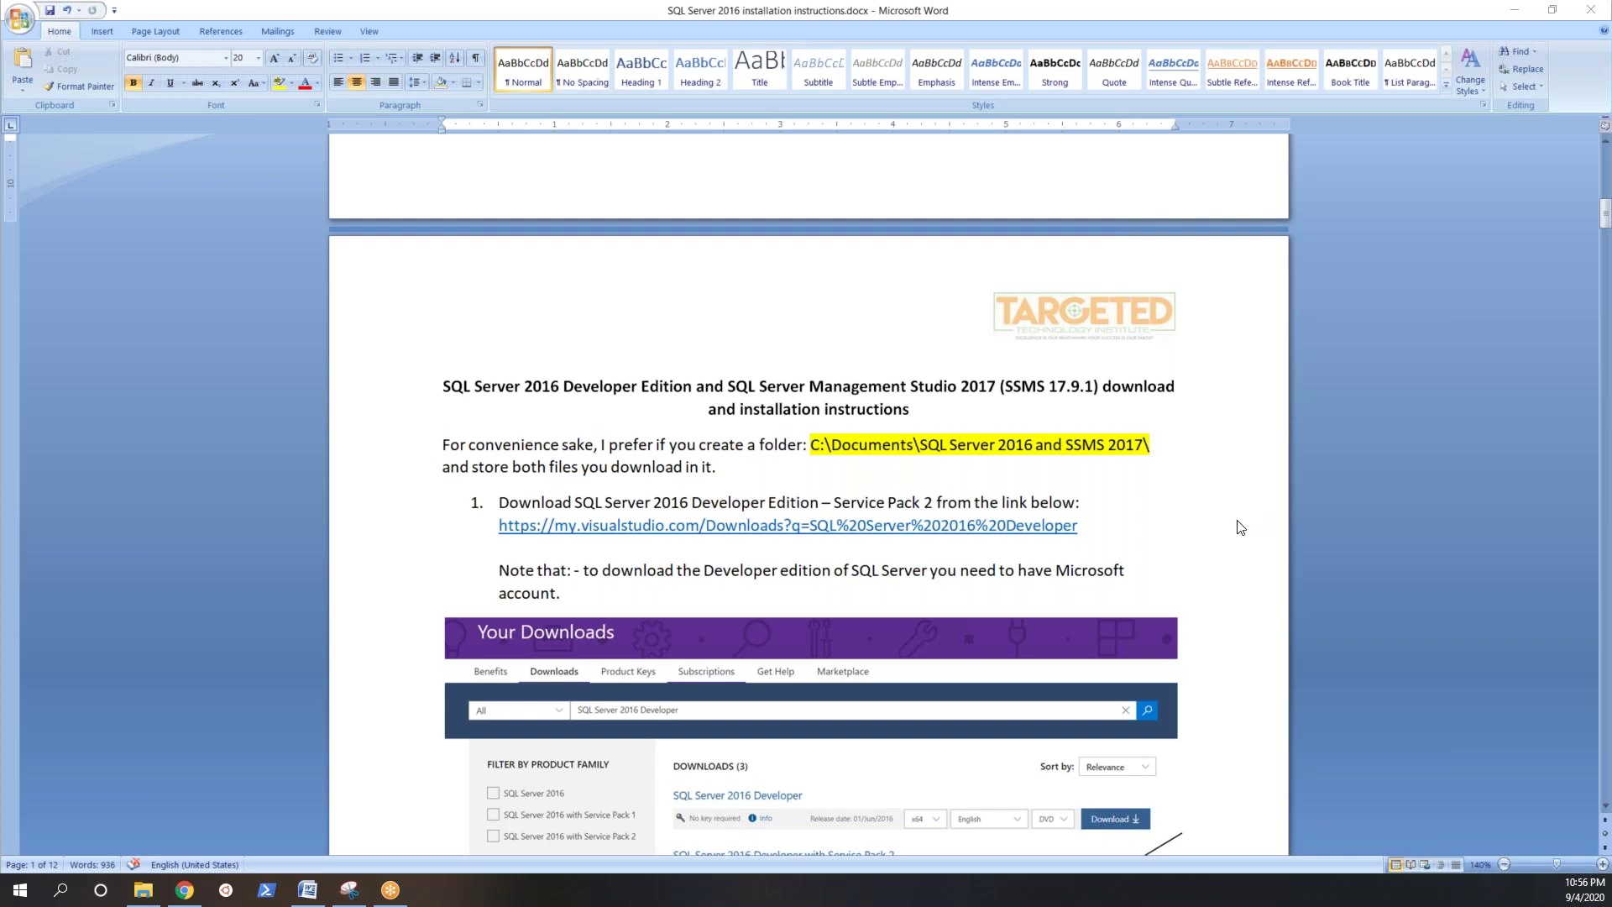
scroll(1239, 516, down, 1)
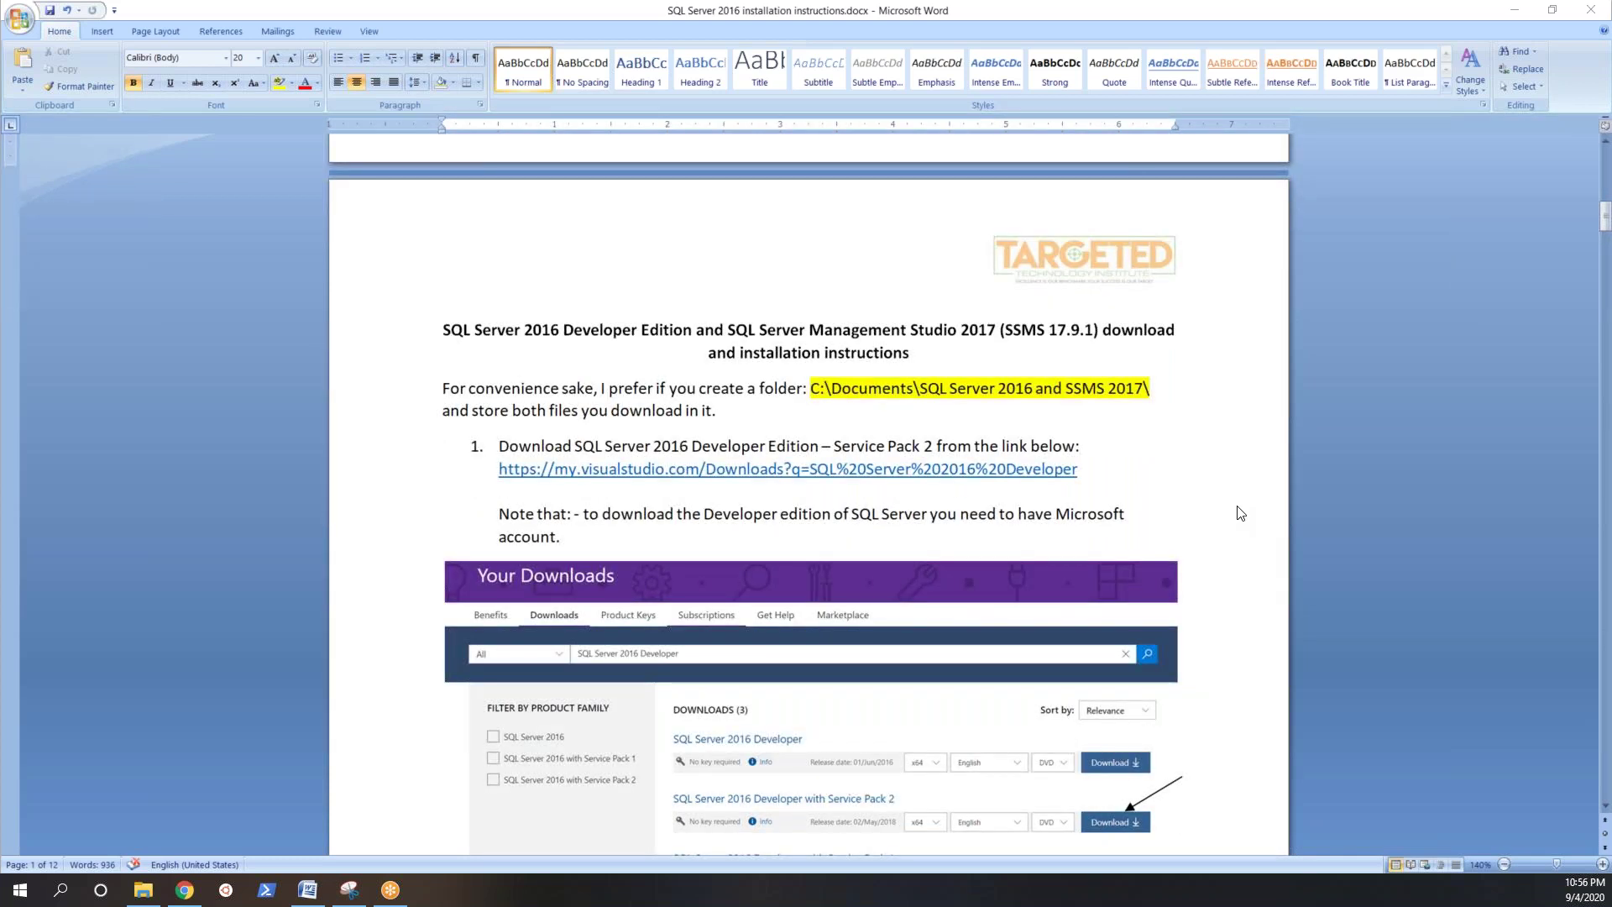
scroll(1239, 513, up, 1)
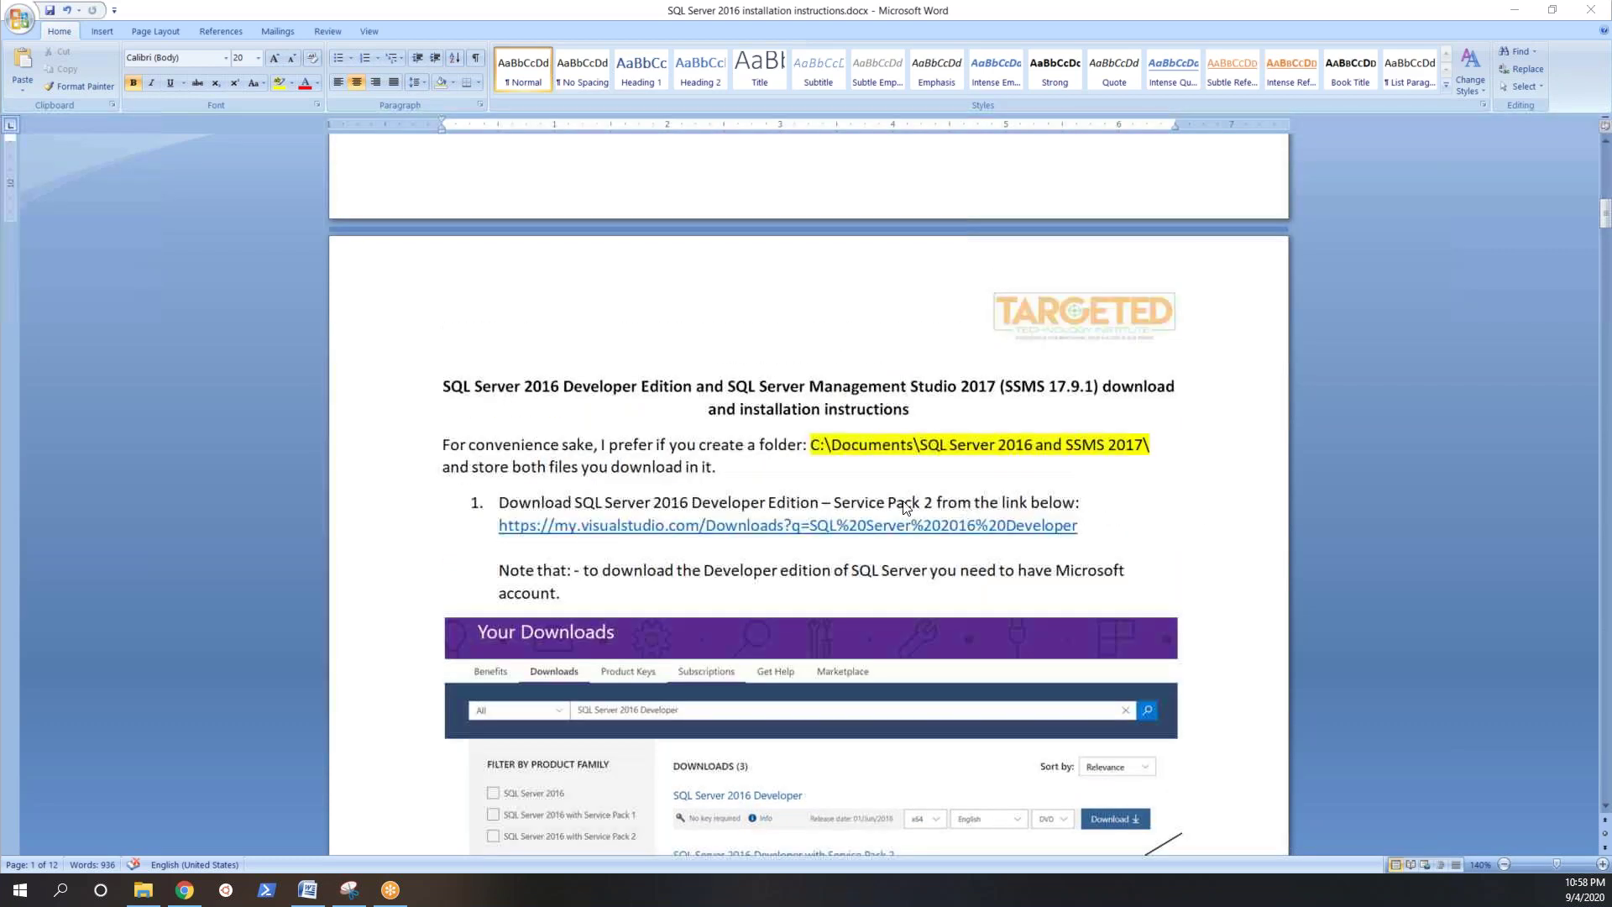
click(609, 531)
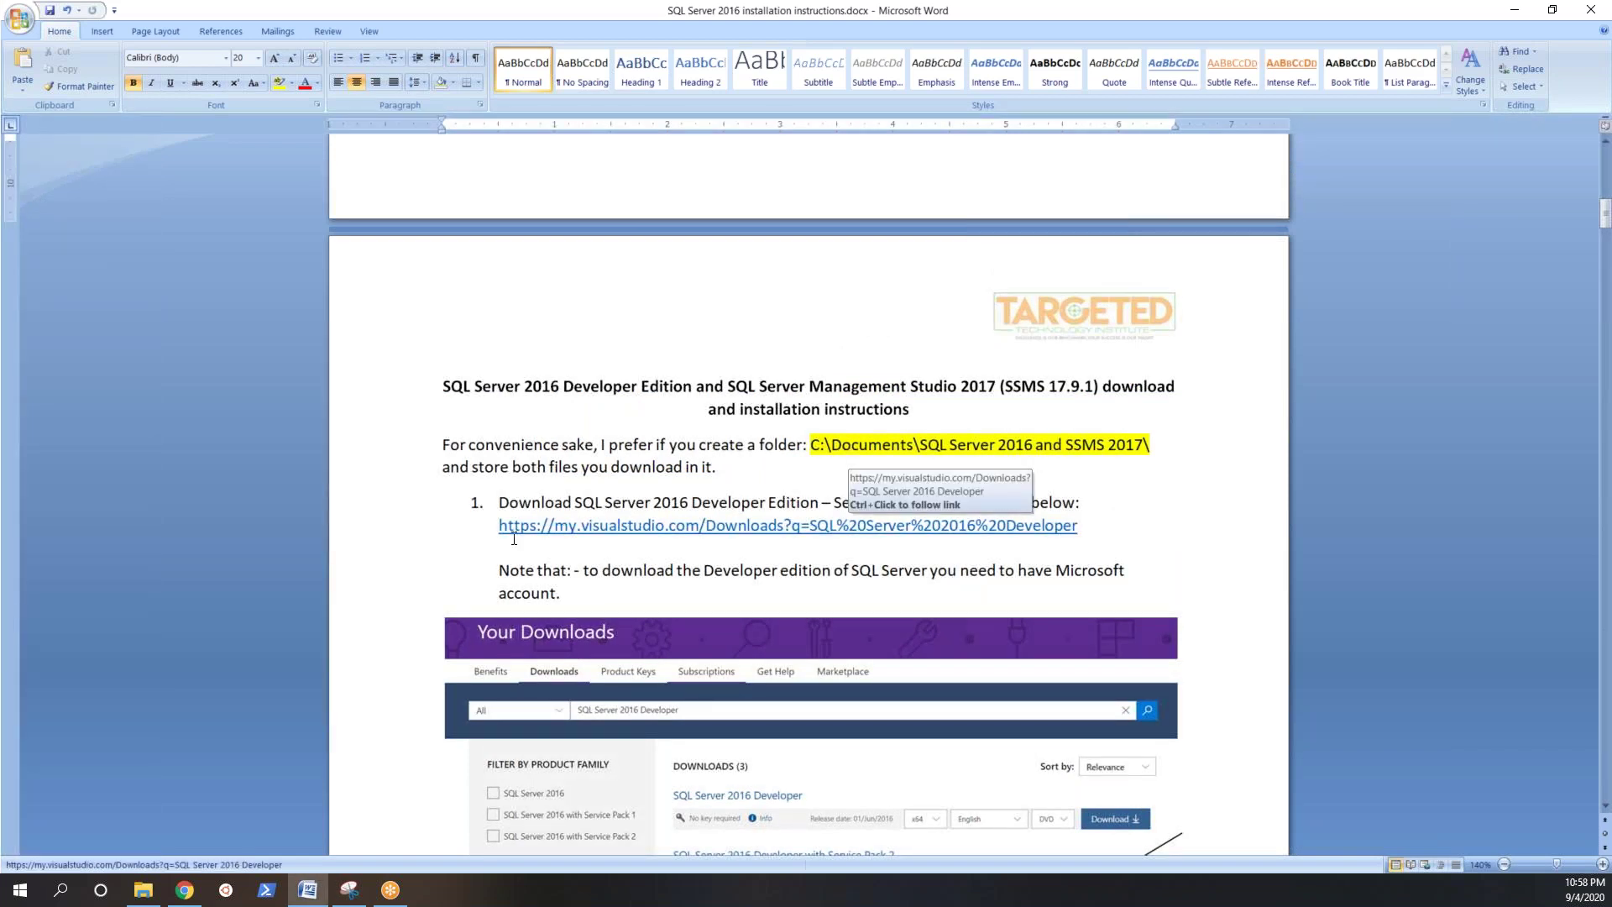
drag(500, 528, 1083, 523)
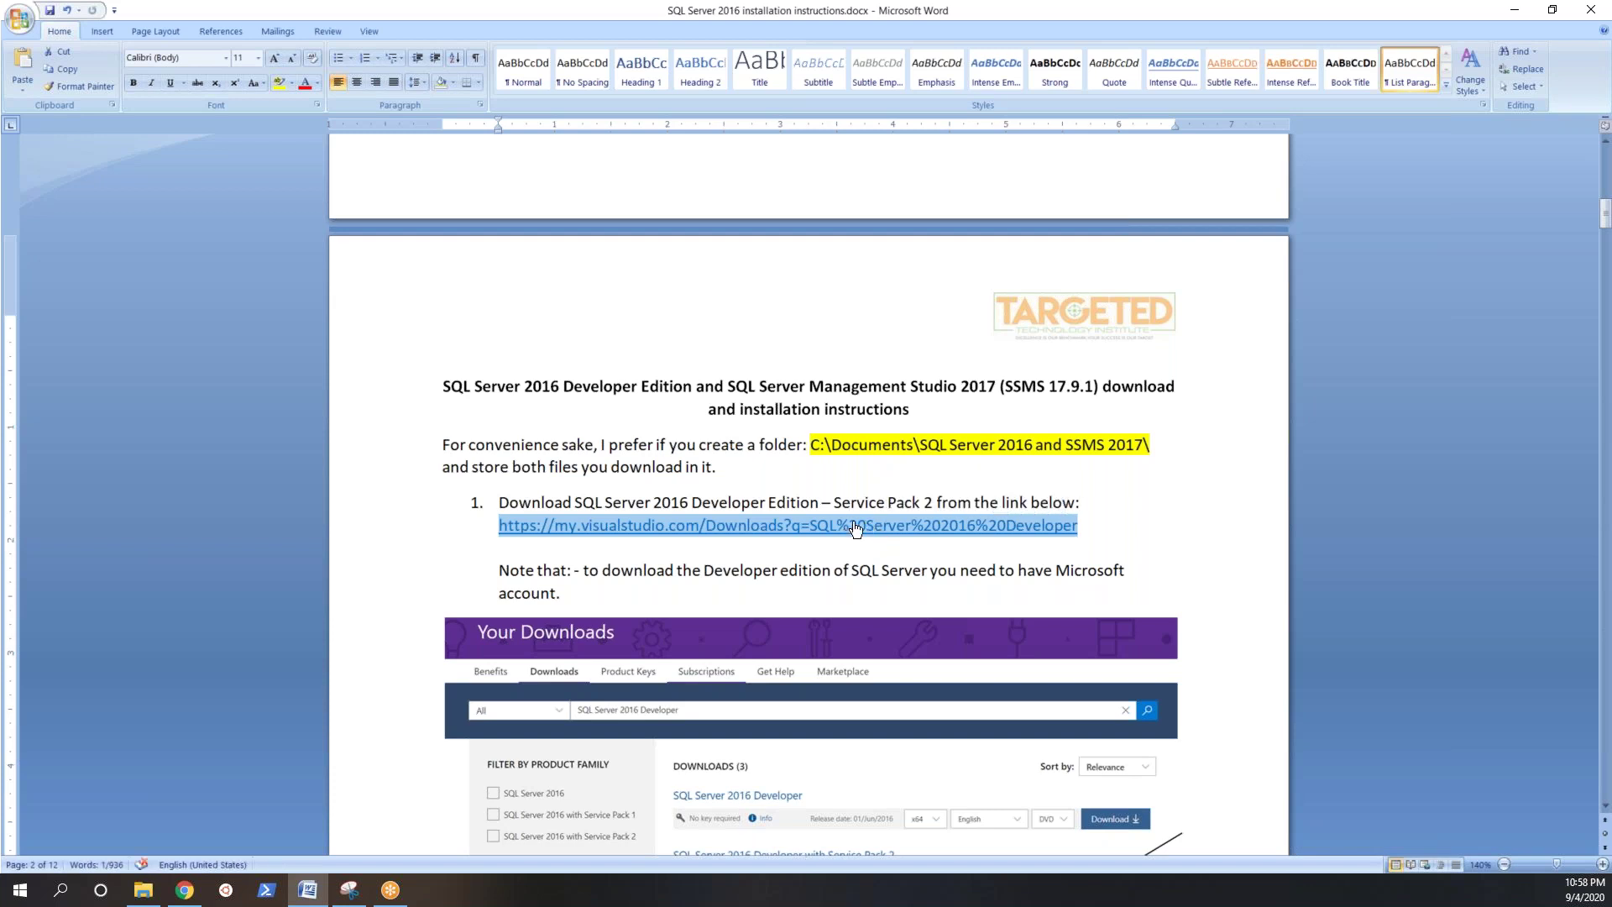
click(857, 569)
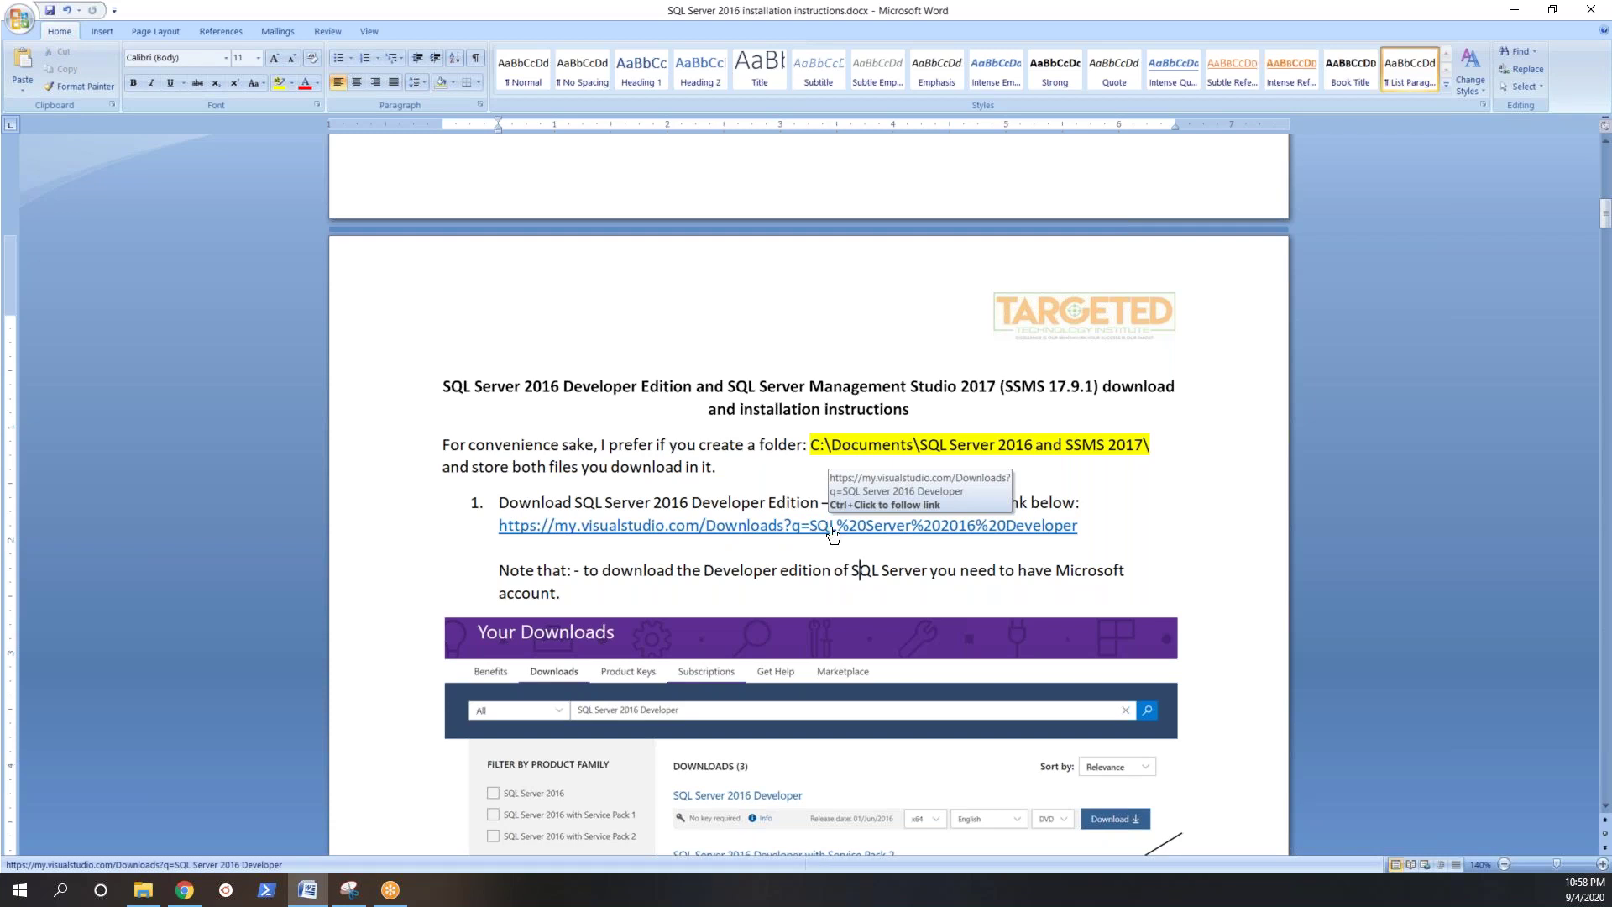
ctrl+click(832, 531)
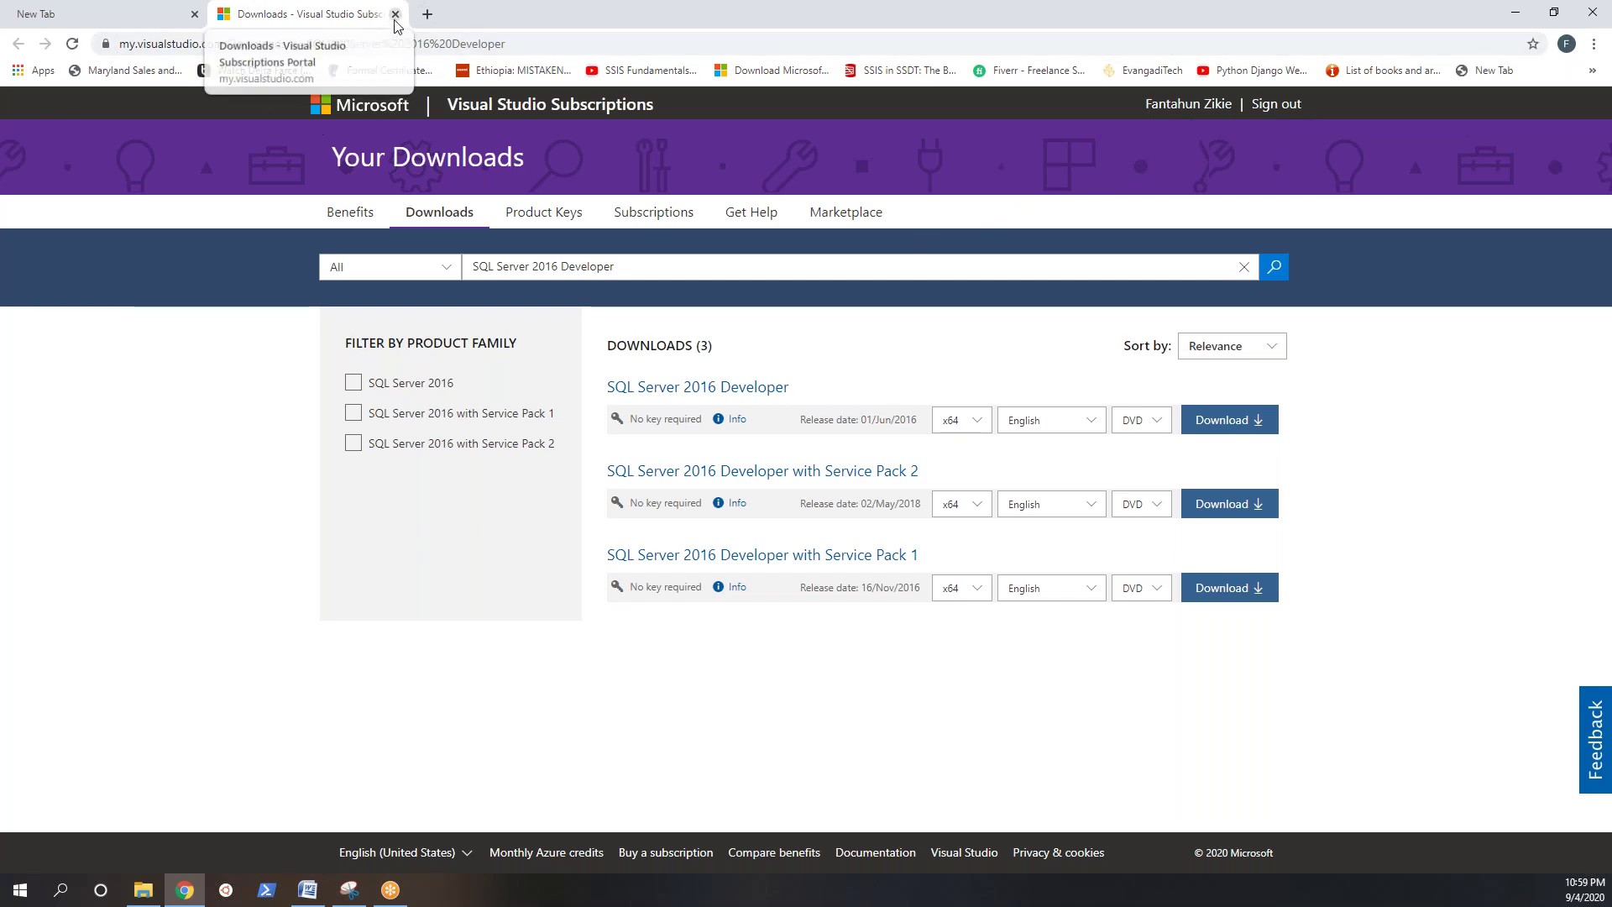
Step: Sign out of Visual Studio Subscriptions, close its page, and return to the Word instructions
click(1283, 107)
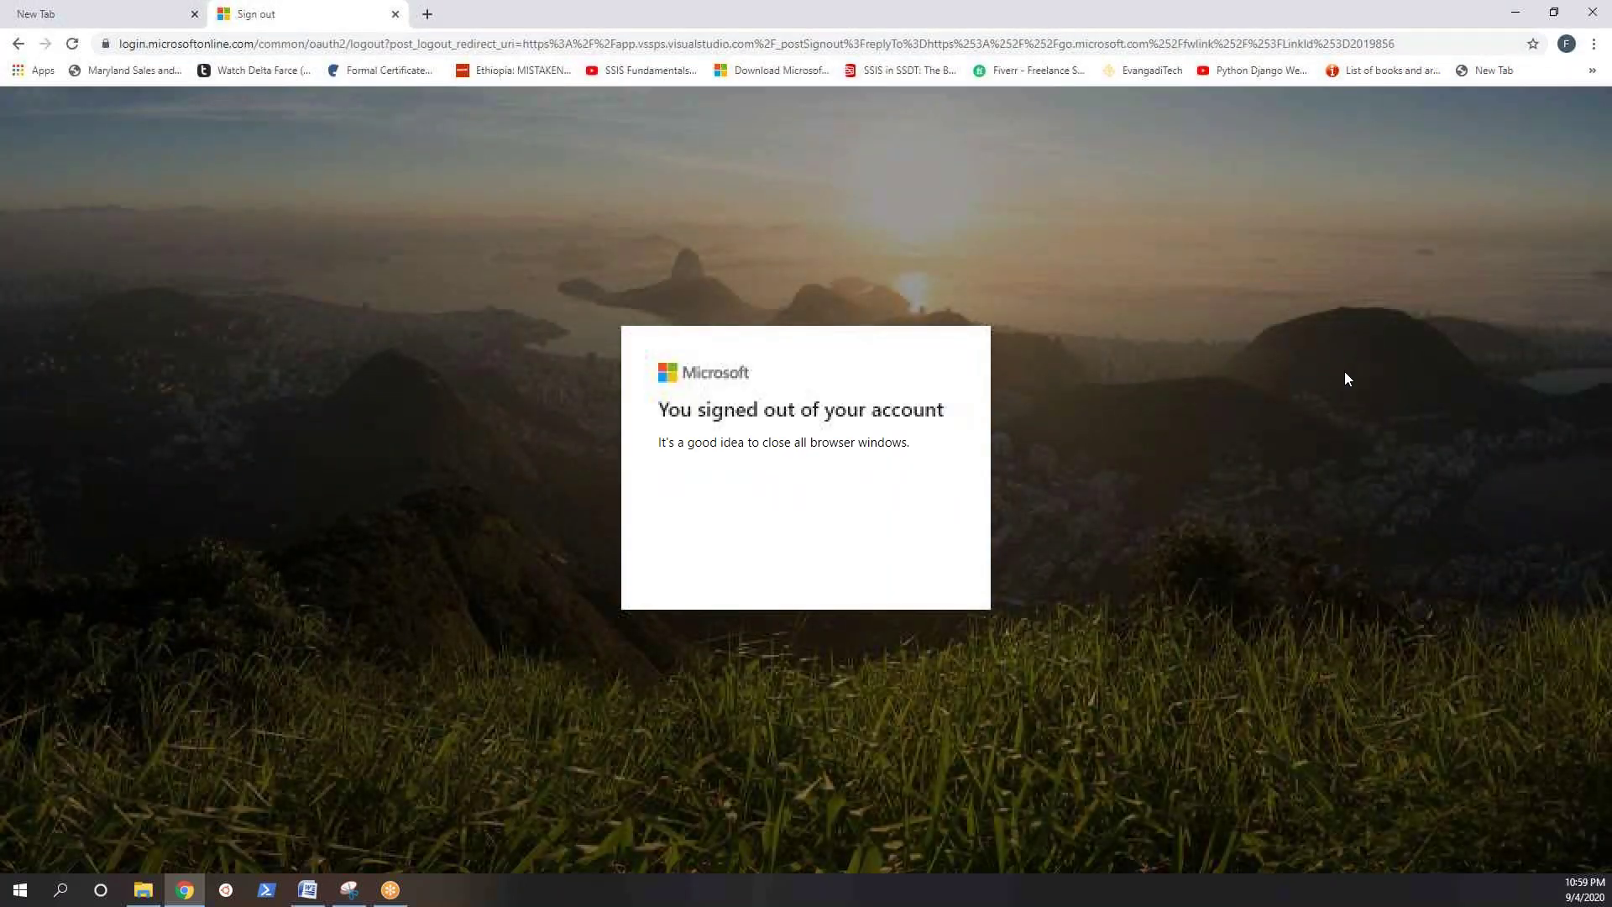
click(395, 15)
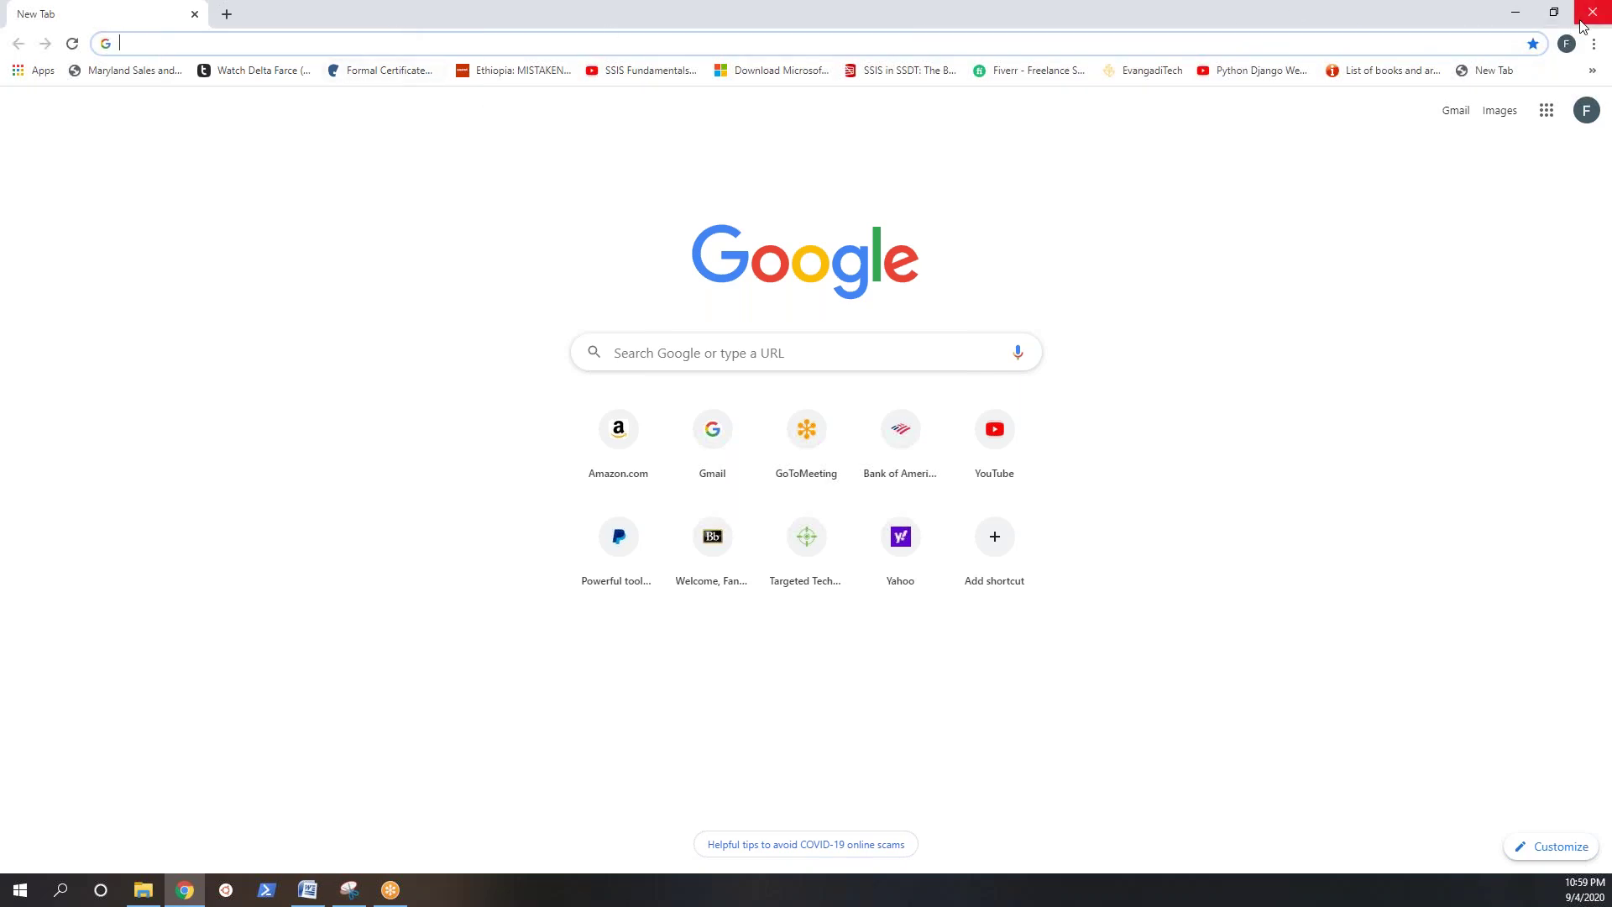
click(1515, 13)
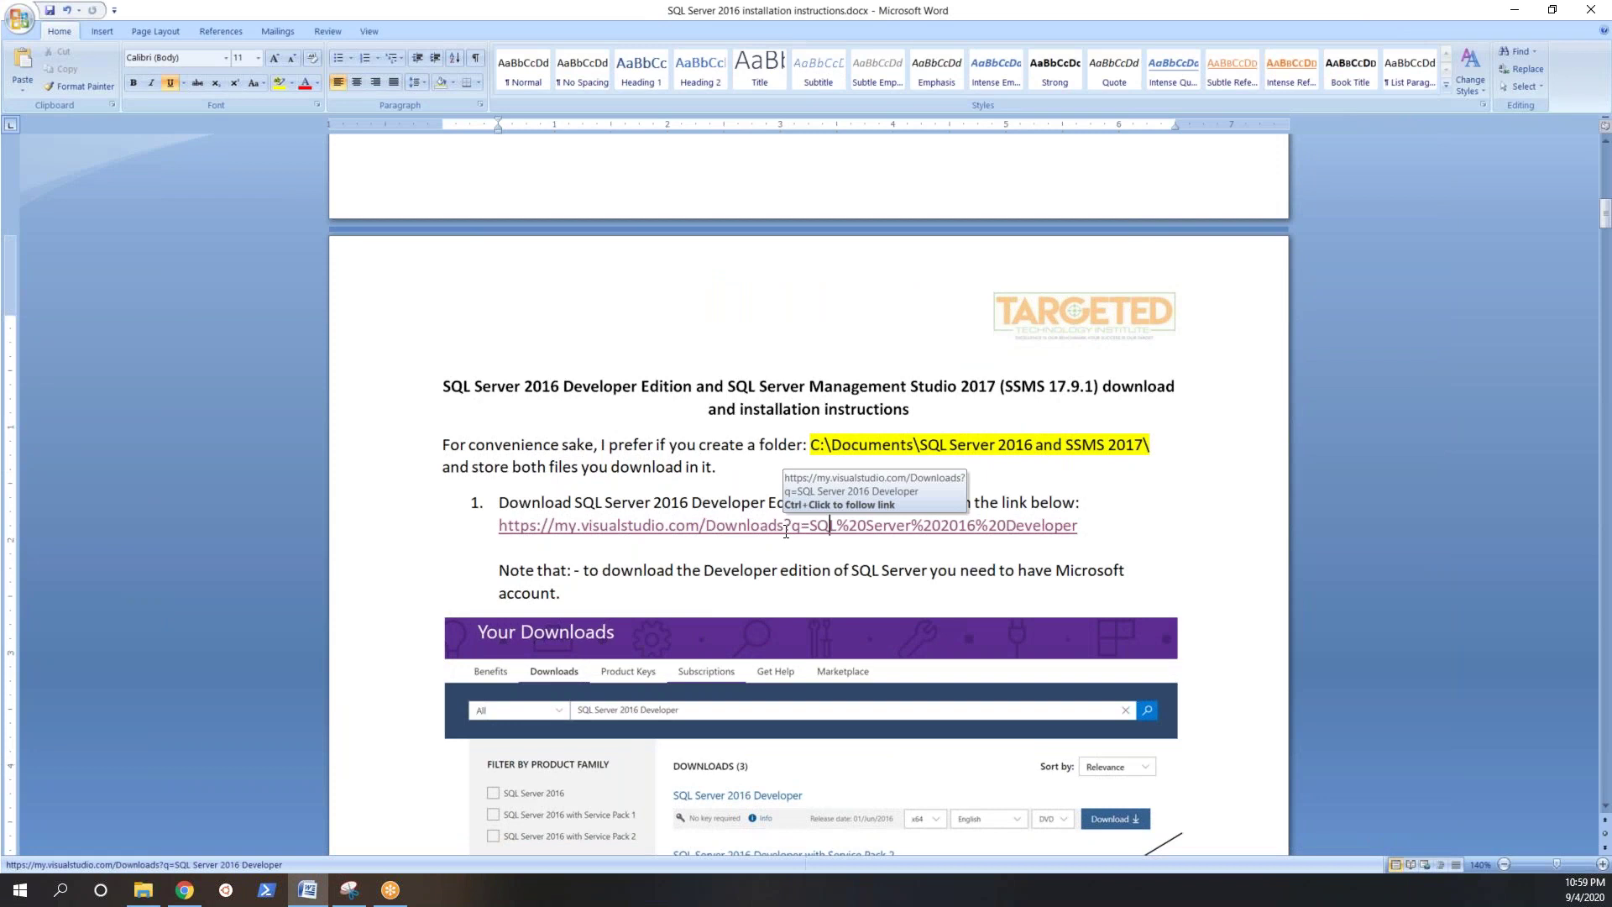
Step: Reopen the download link and sign in with the listed Microsoft account by entering the account password, declining to stay signed in
ctrl+click(786, 527)
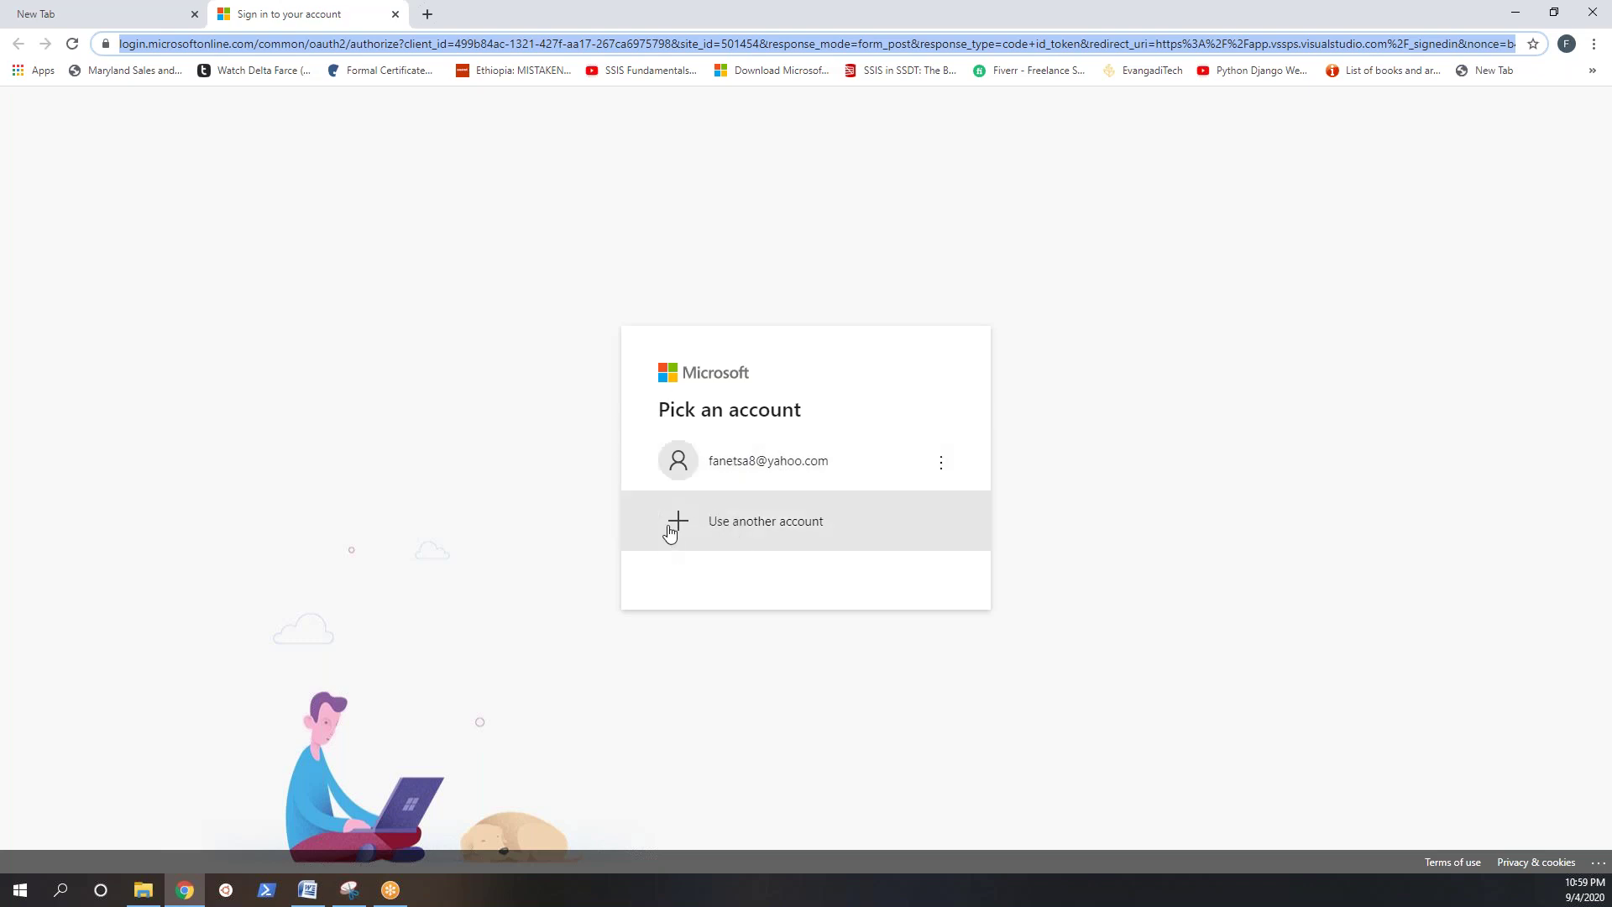
click(745, 464)
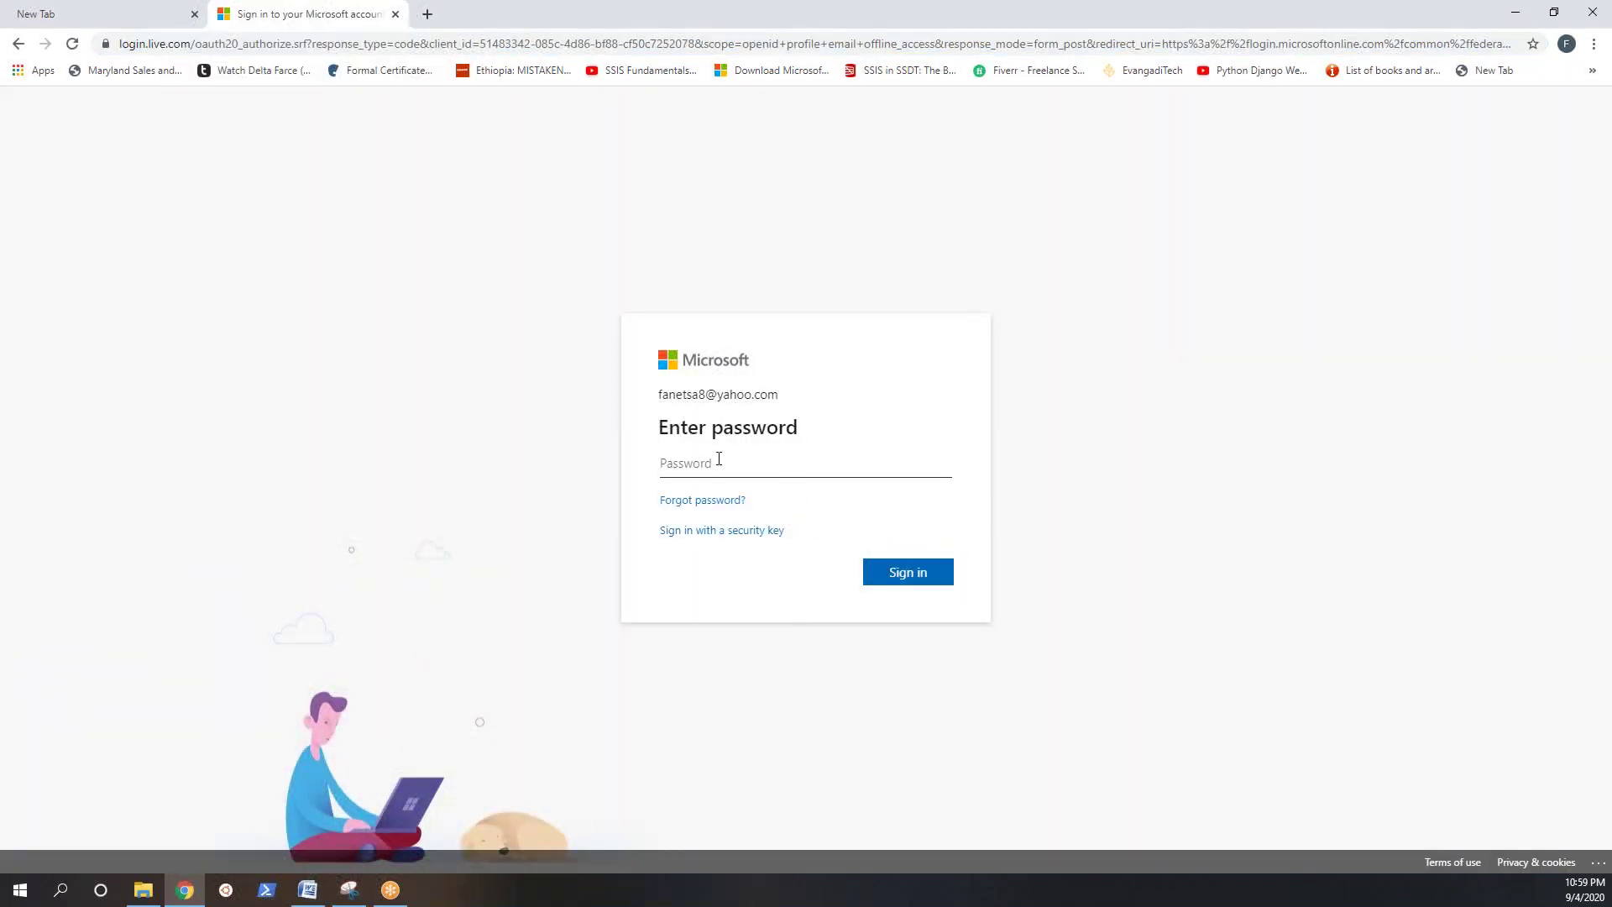
text(••)
click(895, 578)
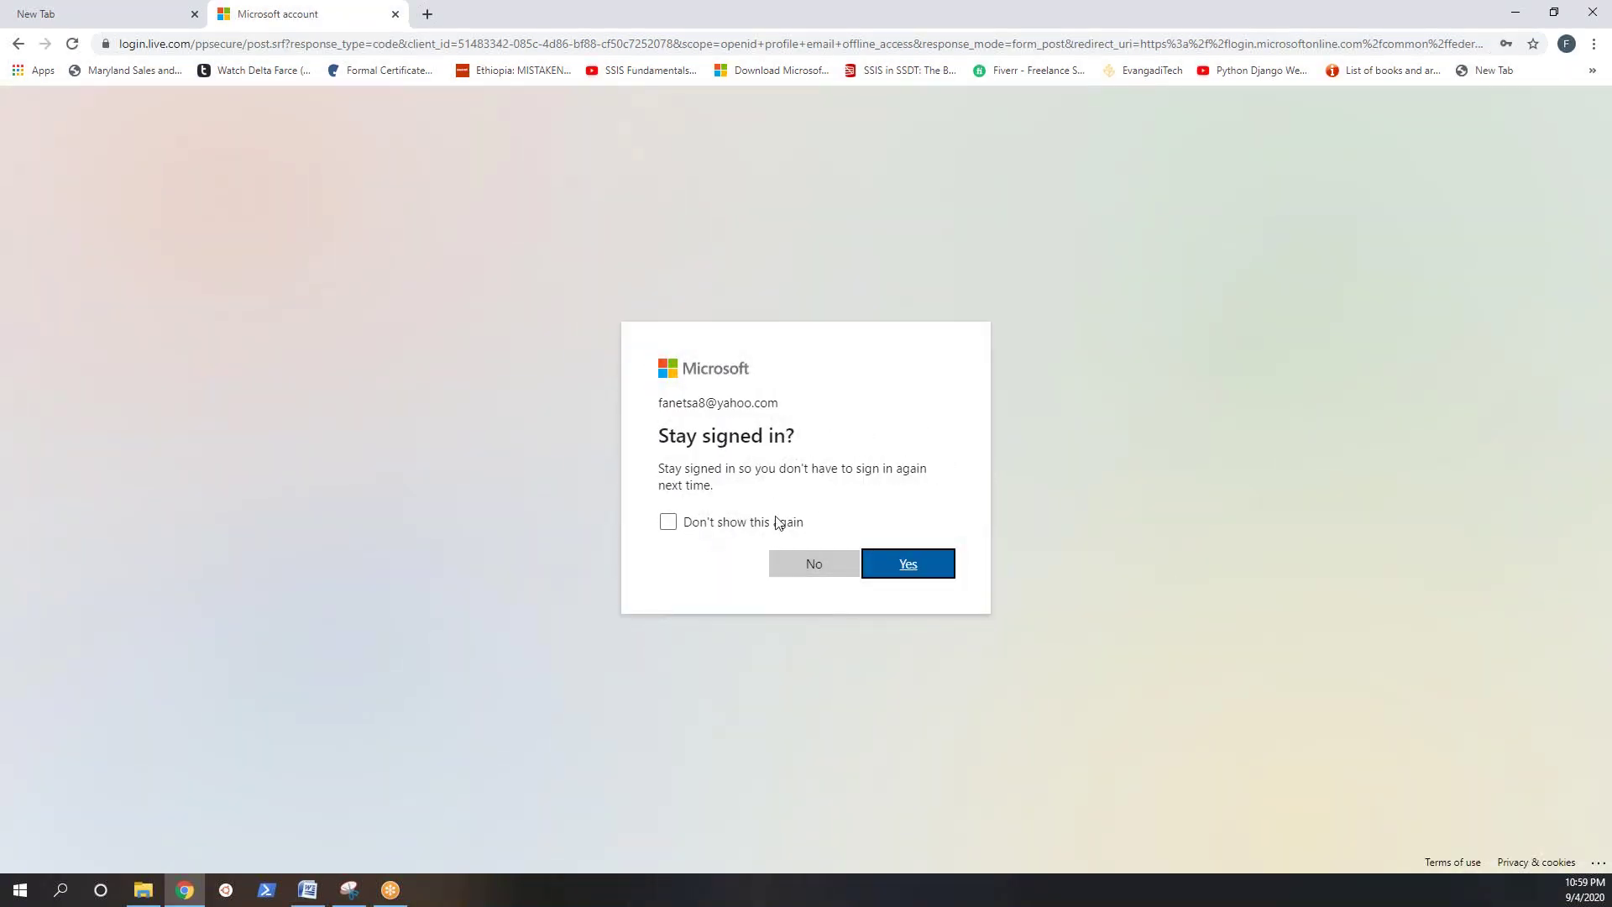
click(819, 574)
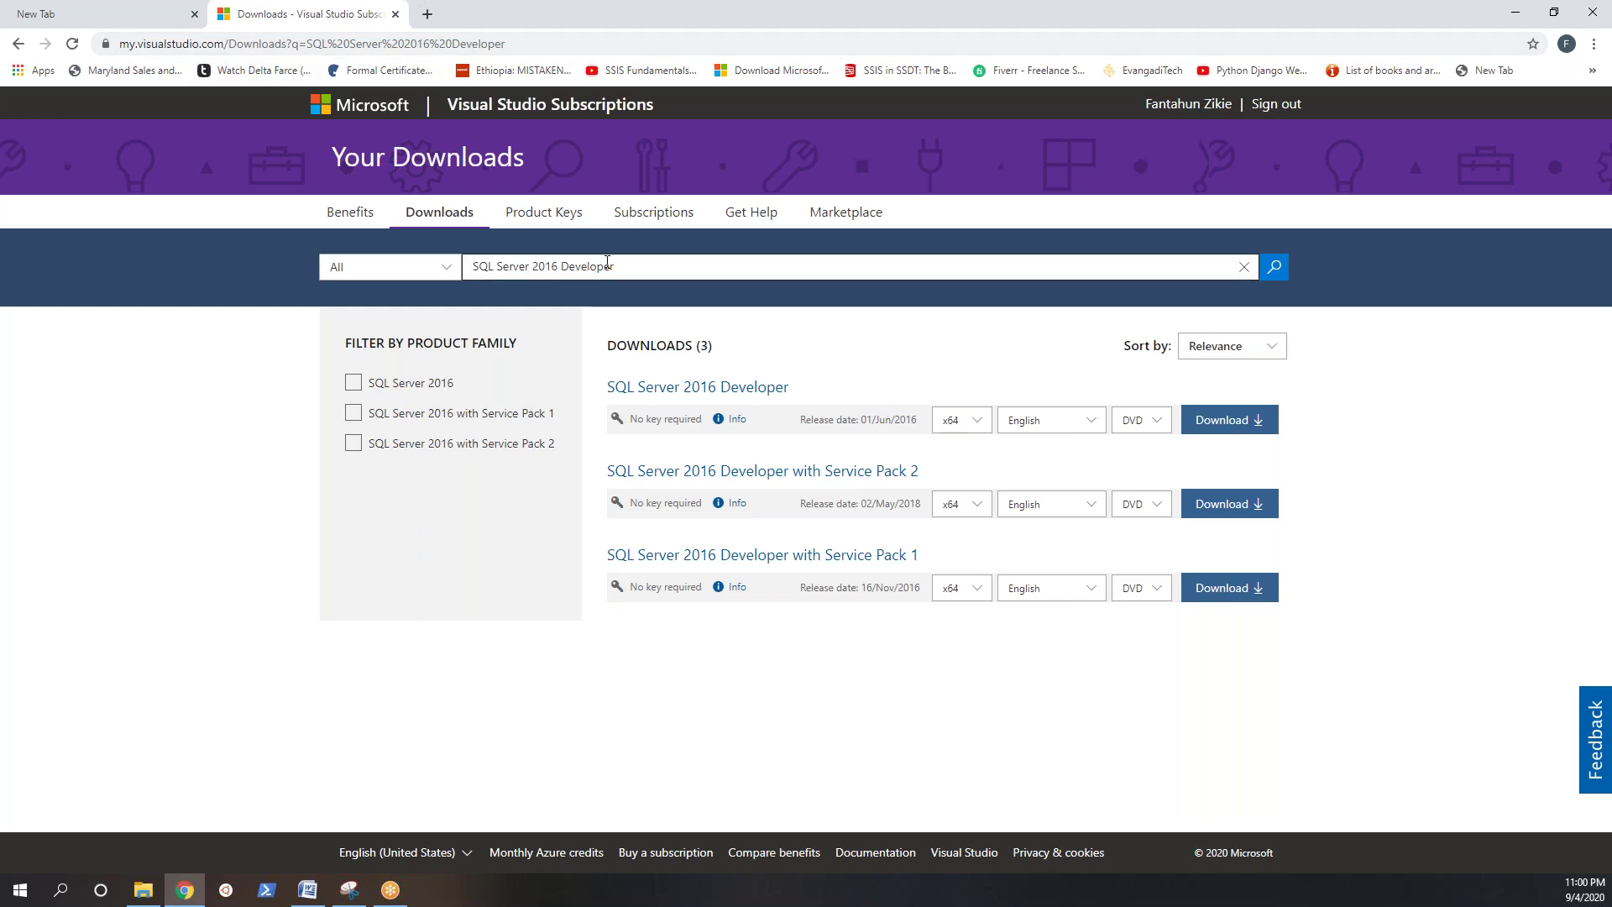
Step: Examine the SQL Server 2016 Developer search term and the release date of the Service Pack 2 download
drag(617, 269, 481, 279)
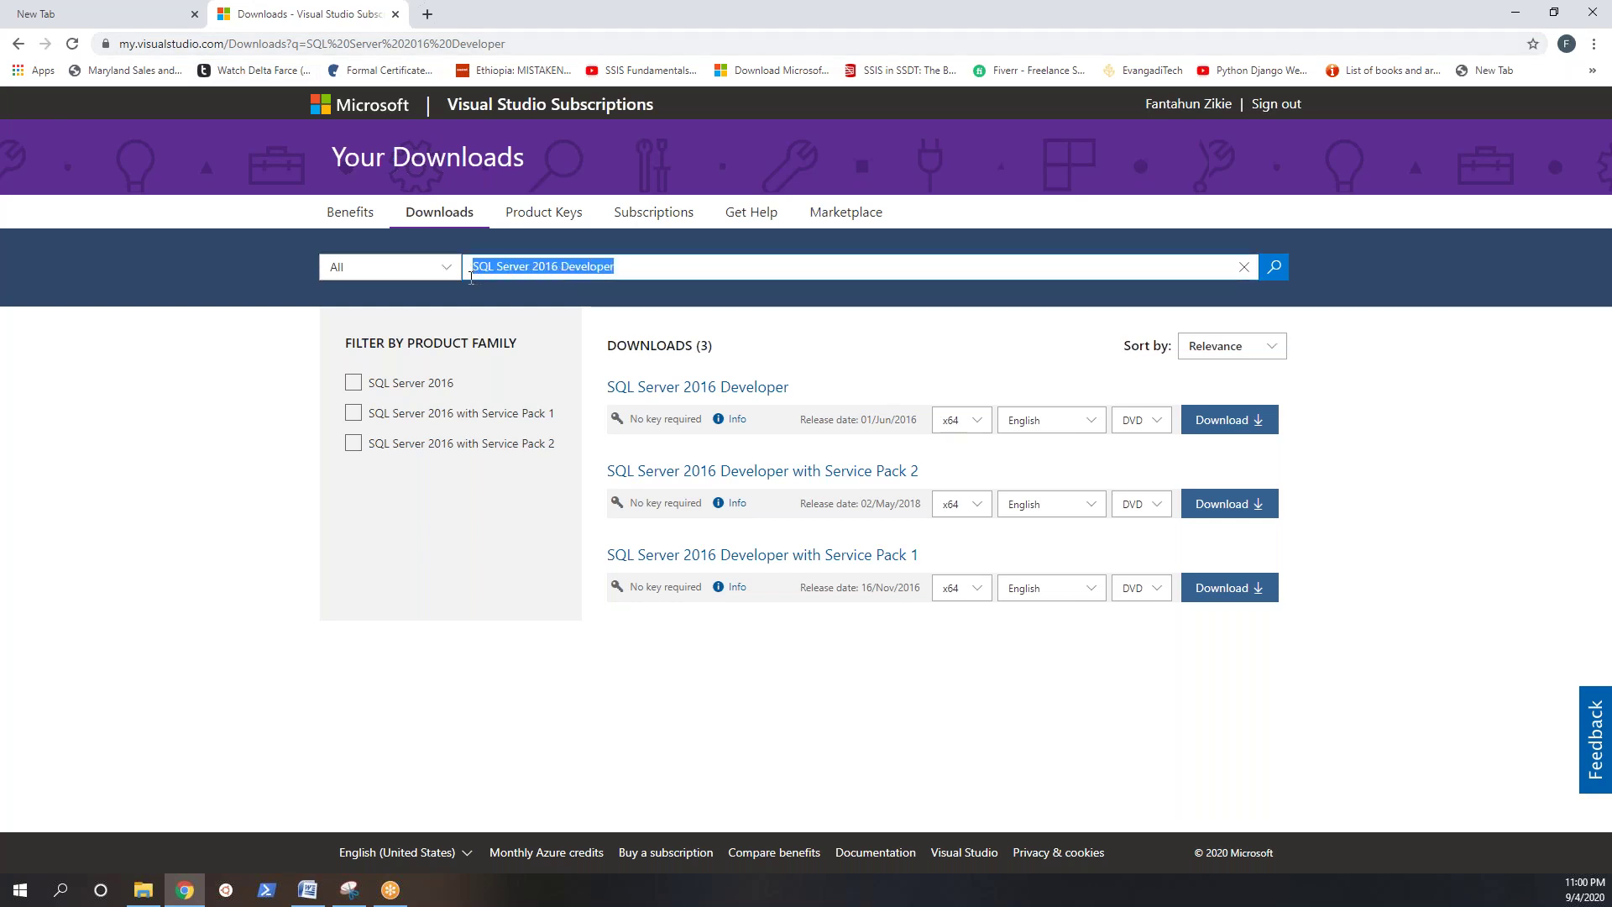
click(640, 268)
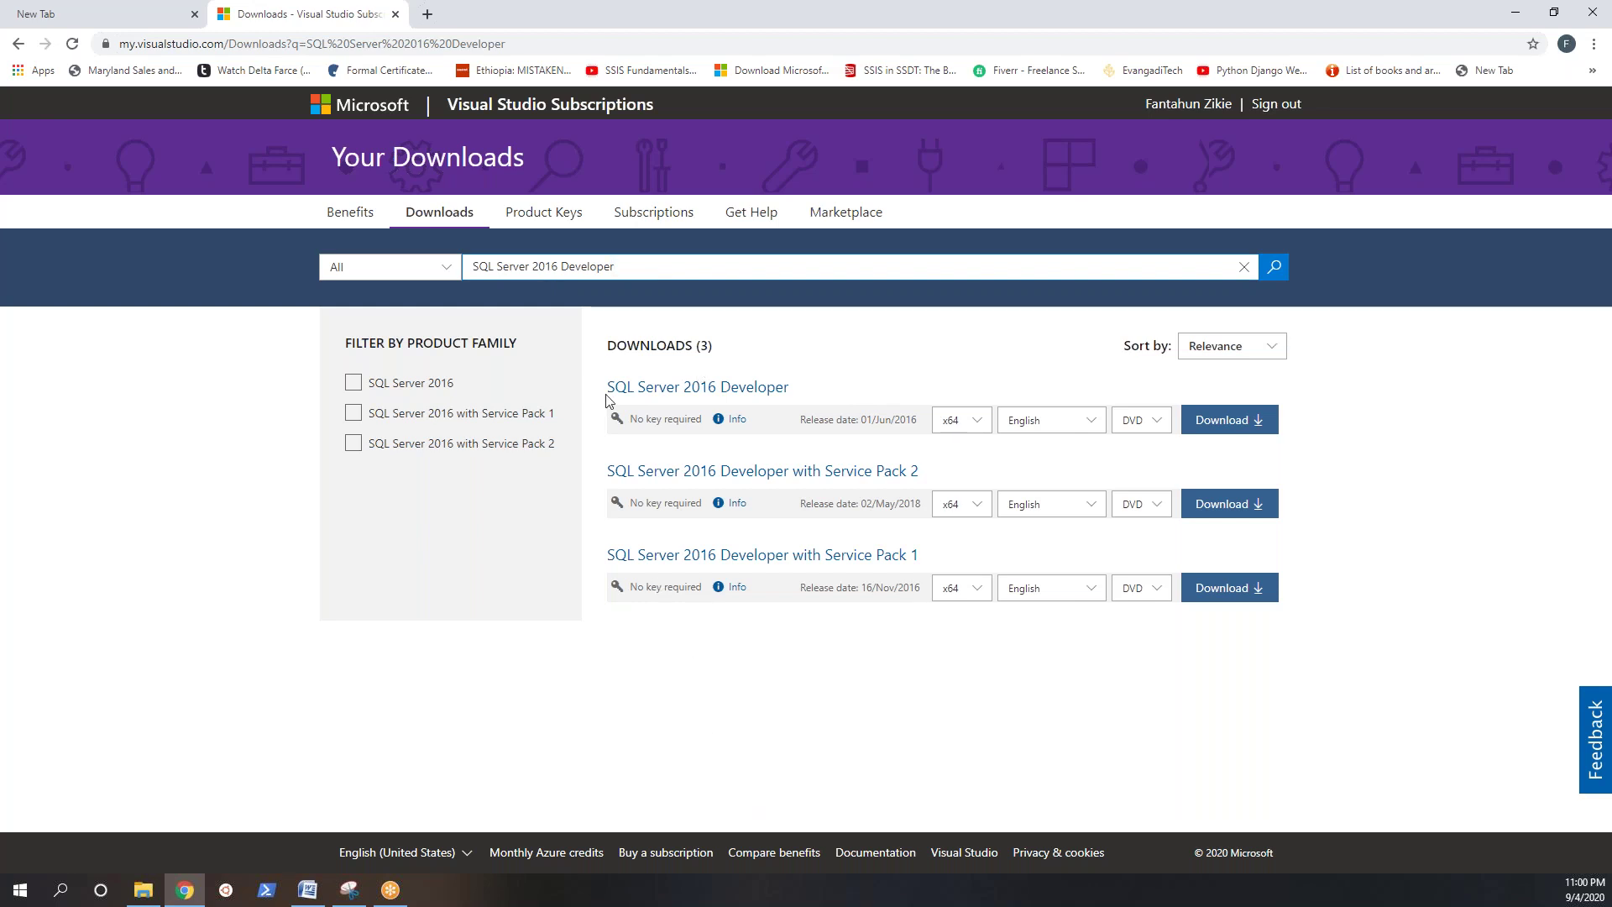
drag(623, 265, 394, 267)
click(653, 265)
drag(900, 504, 921, 502)
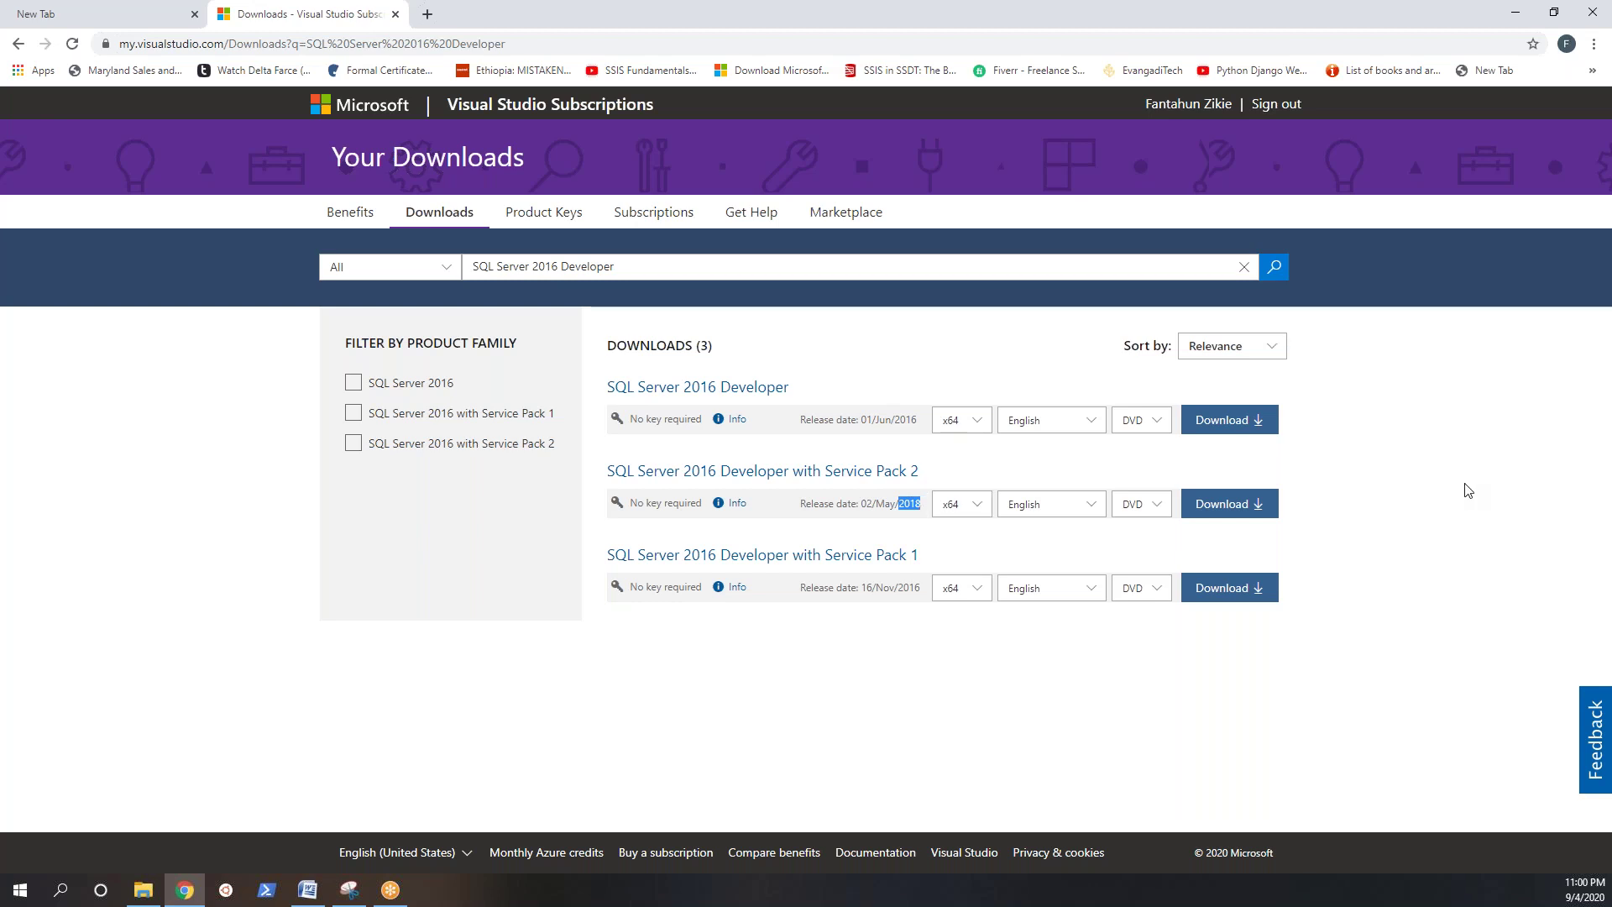
click(1400, 510)
drag(921, 504, 911, 504)
click(1335, 510)
click(1232, 513)
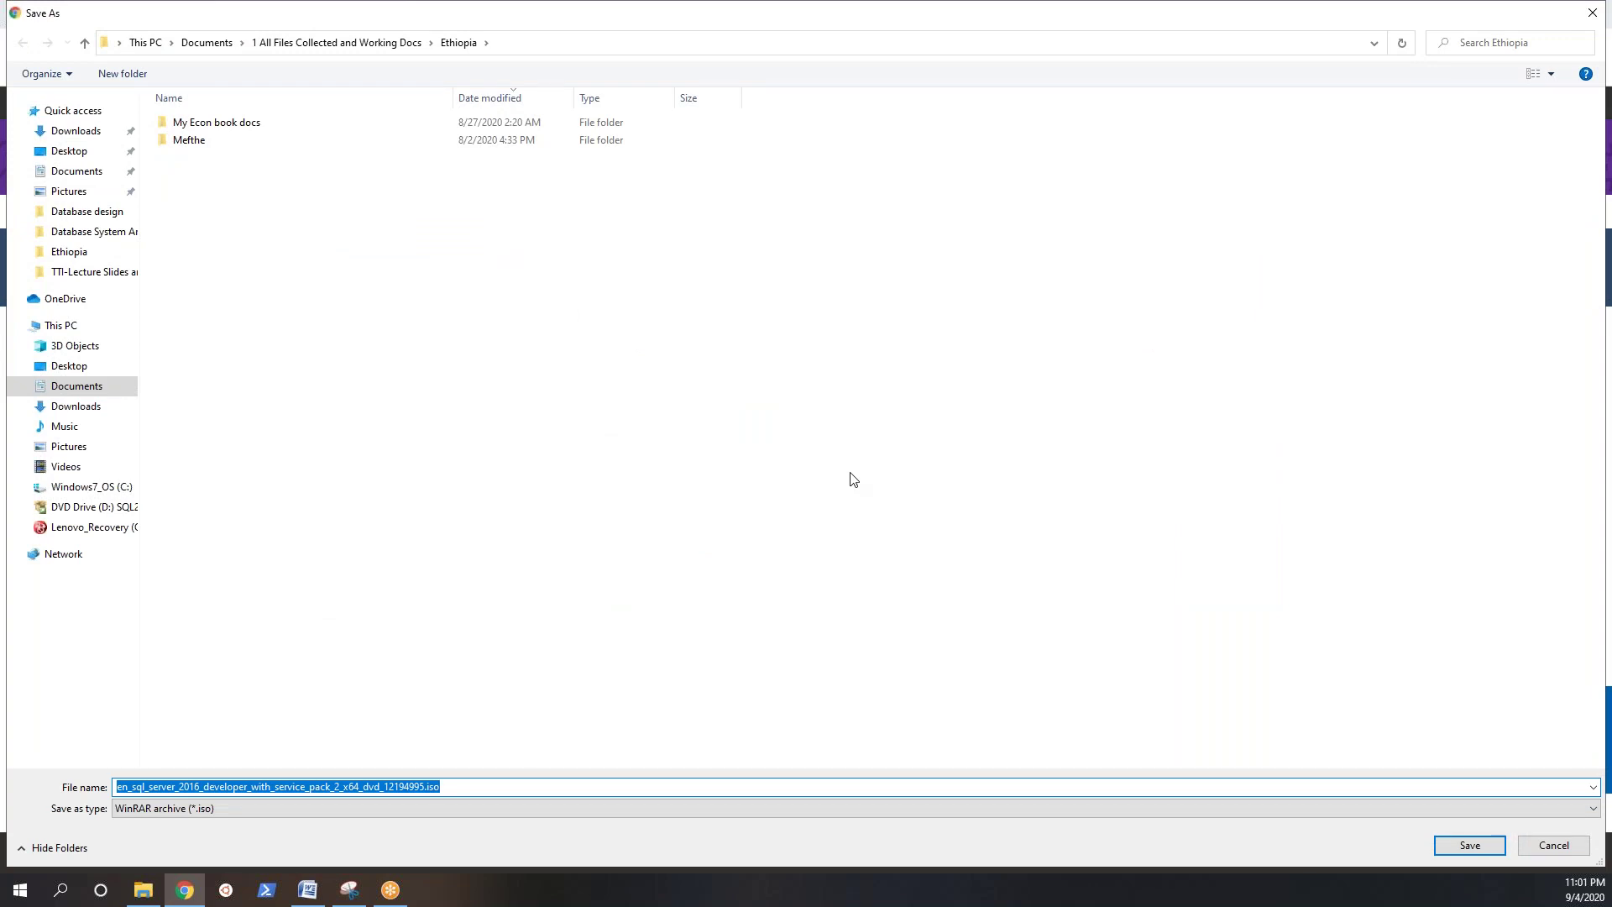
click(186, 893)
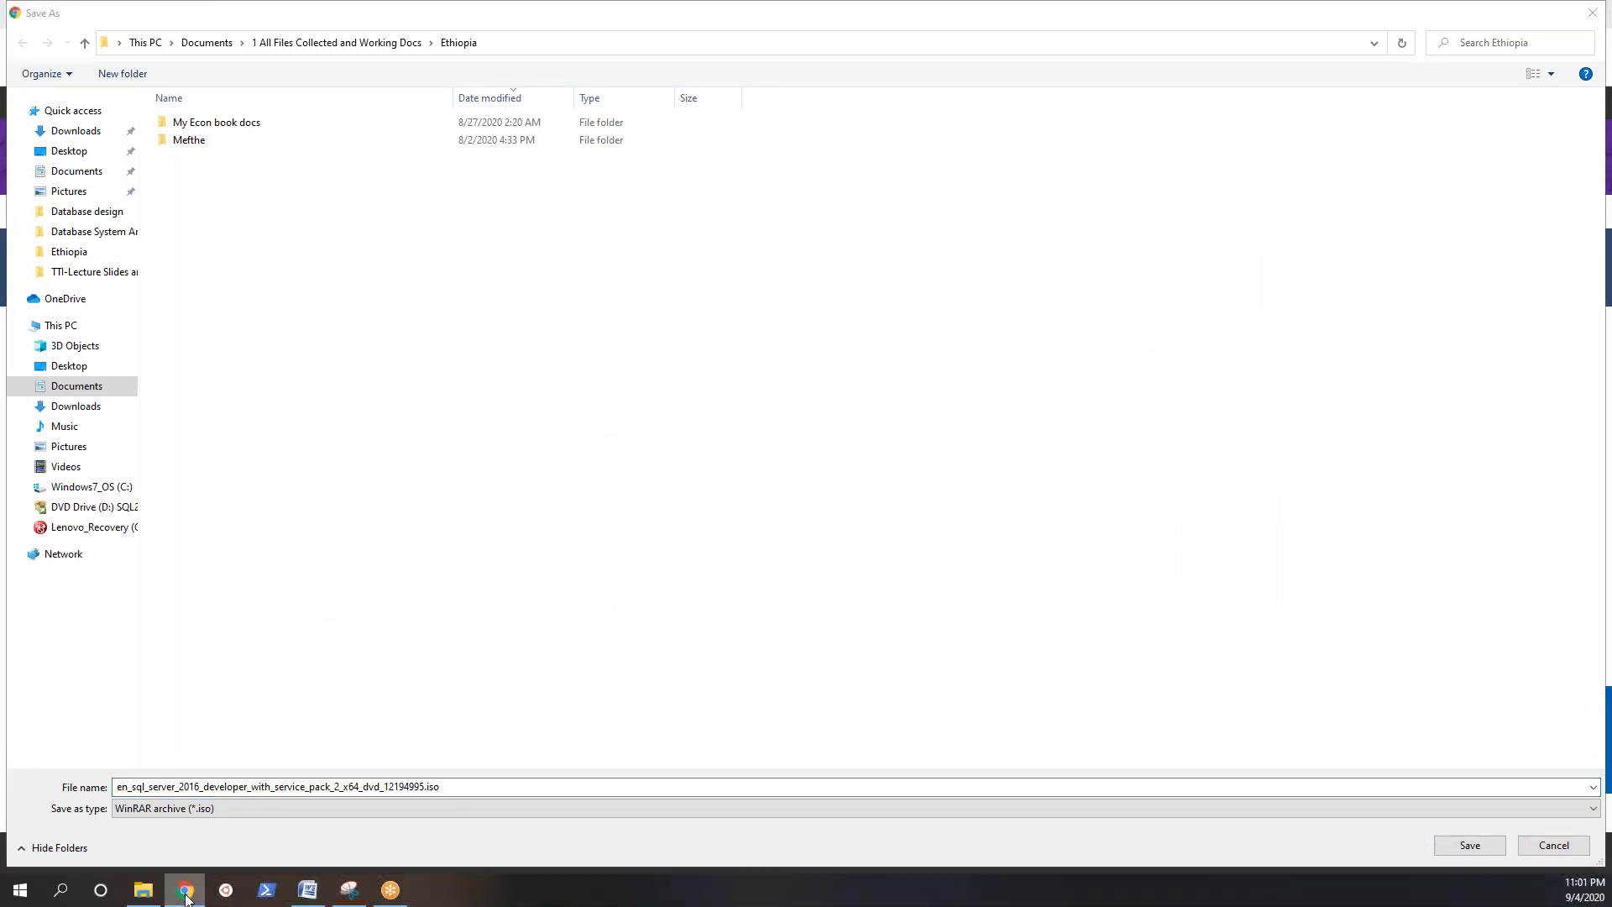
click(1554, 855)
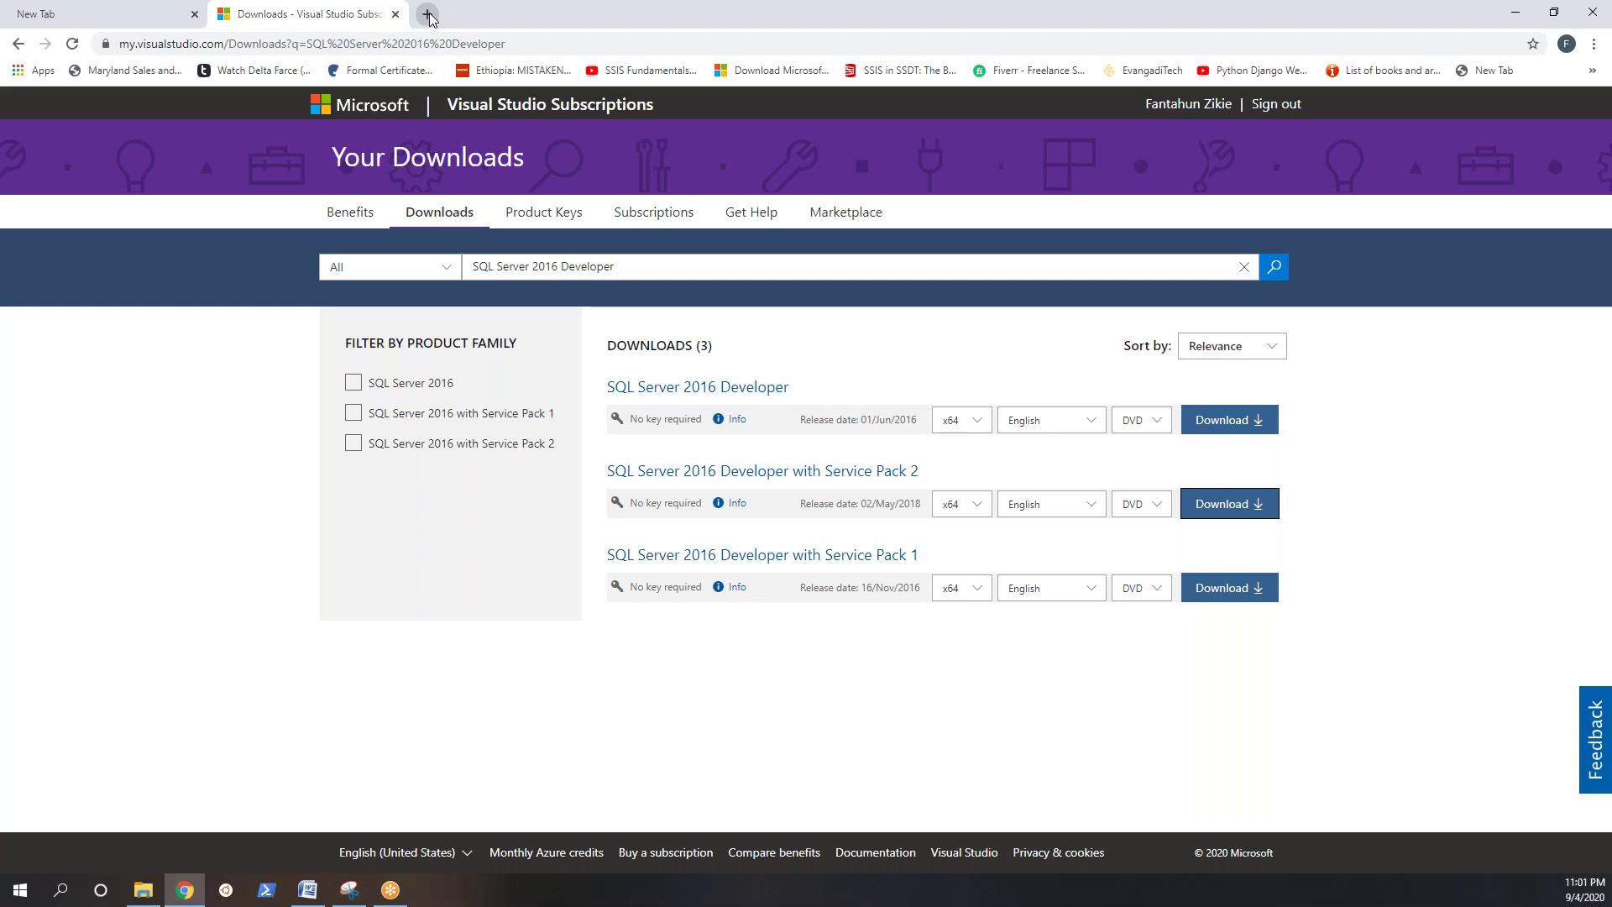
click(428, 14)
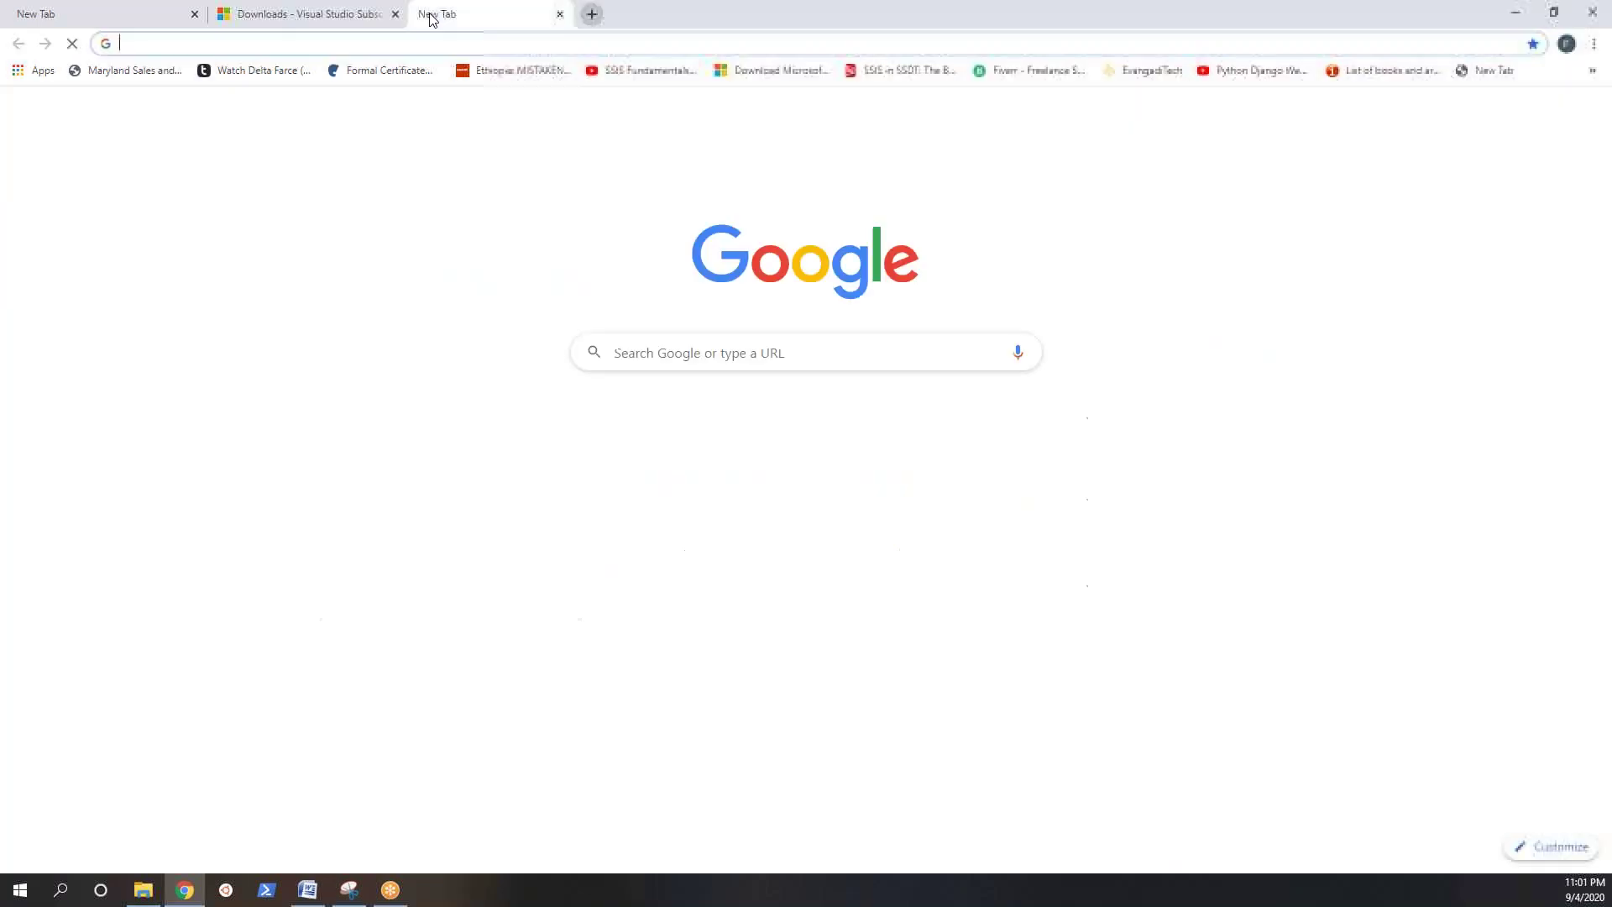
click(1594, 47)
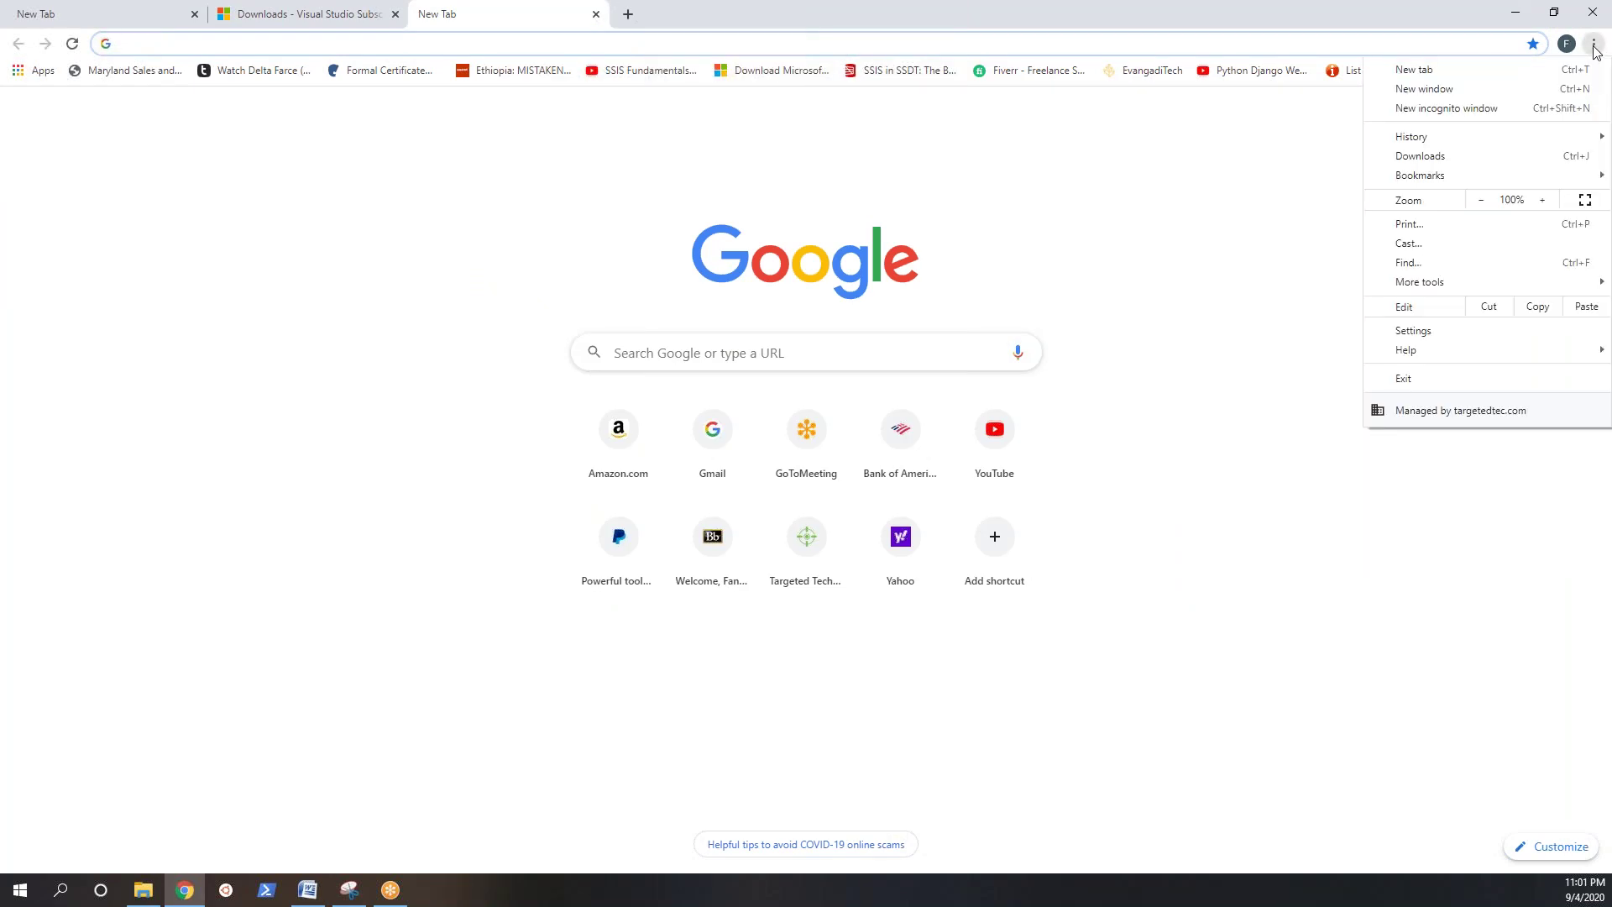
click(1464, 332)
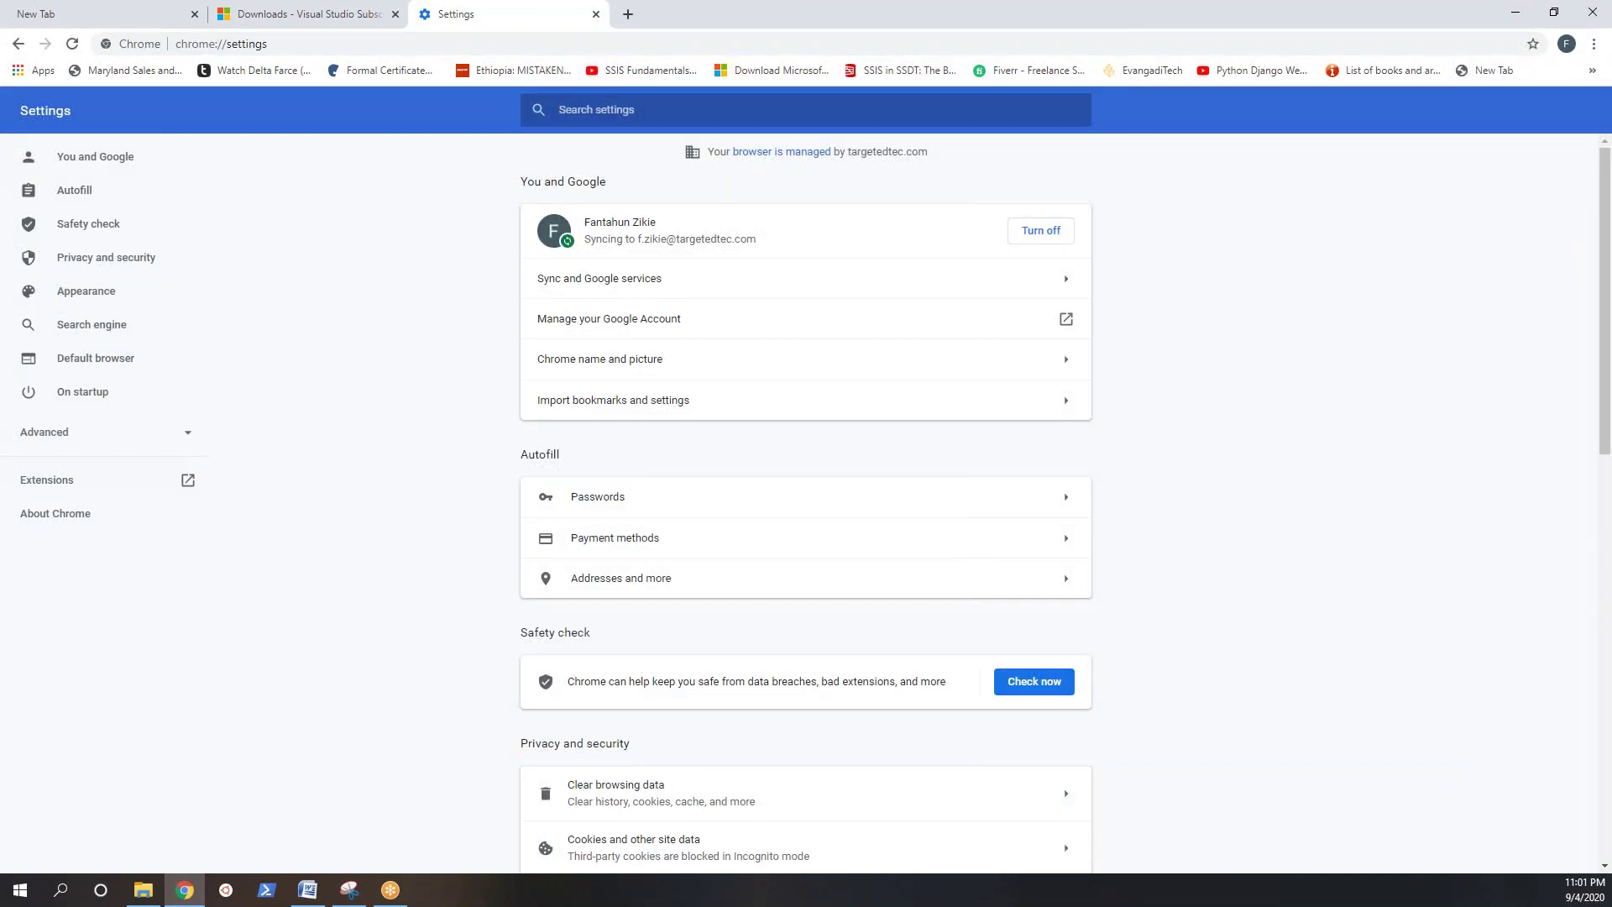
click(194, 15)
click(395, 14)
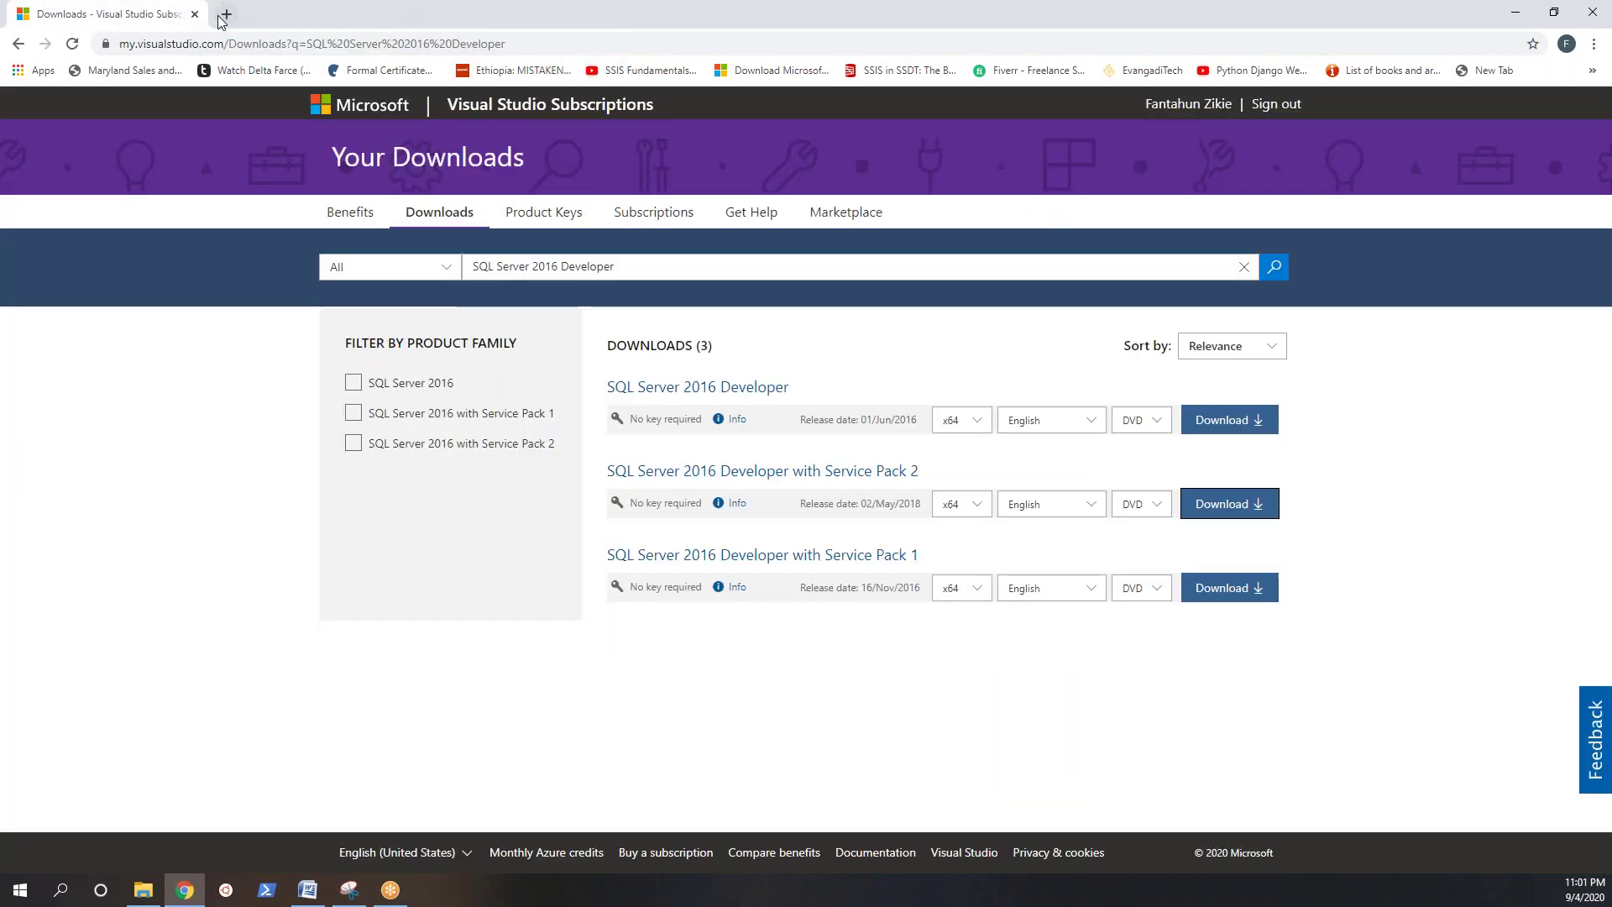
Step: Open Chrome's advanced Downloads settings in a new tab
click(227, 14)
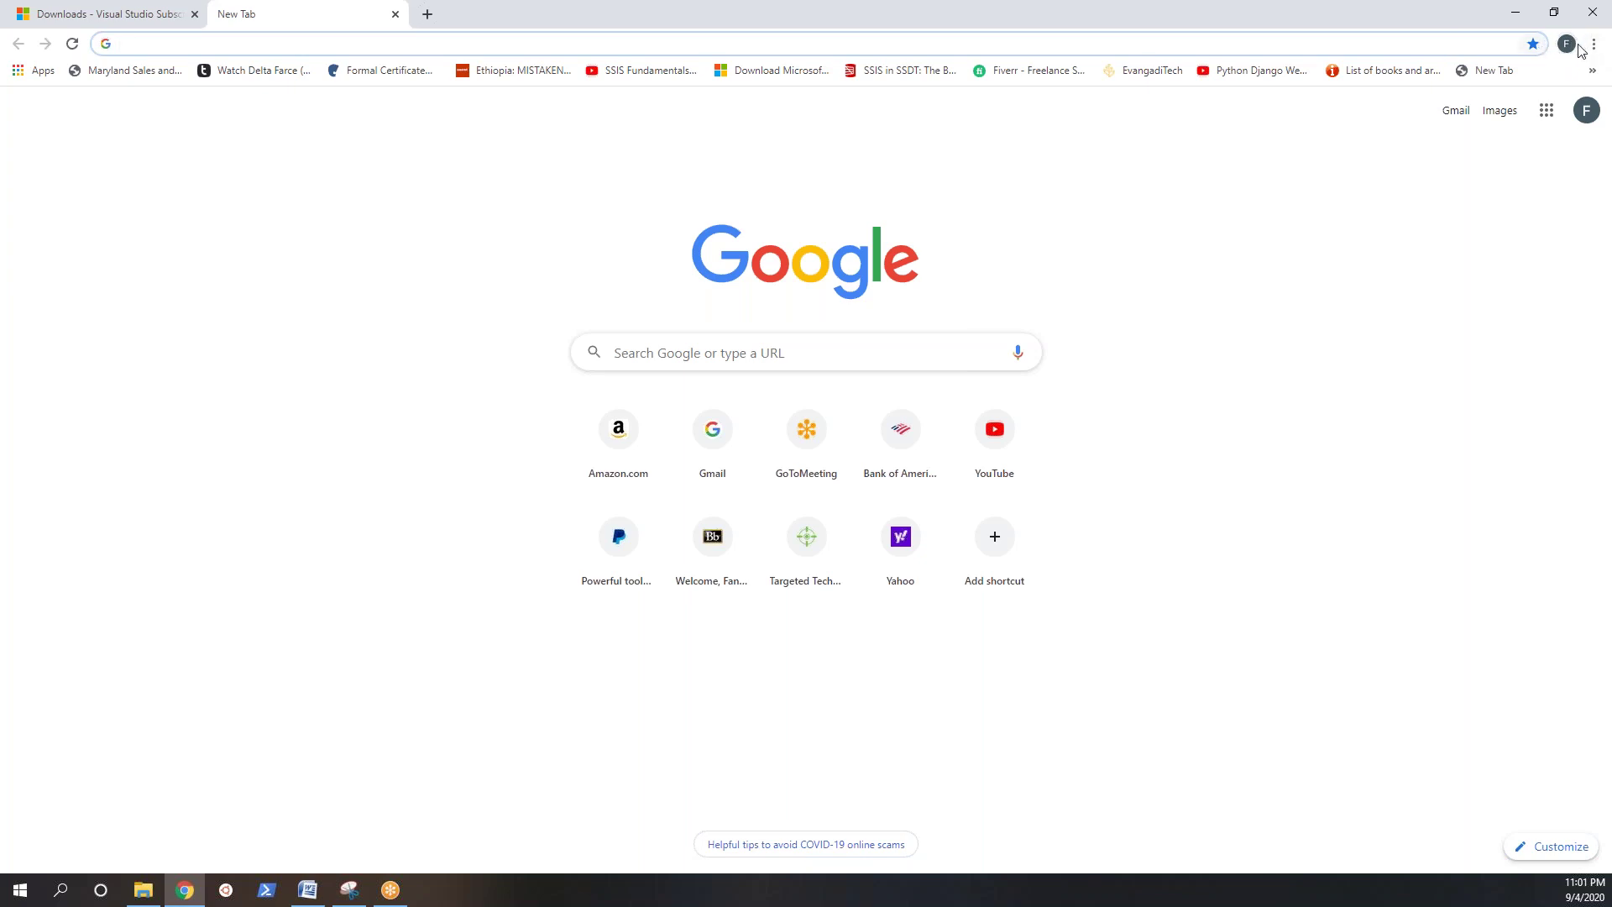
click(1275, 39)
click(1484, 330)
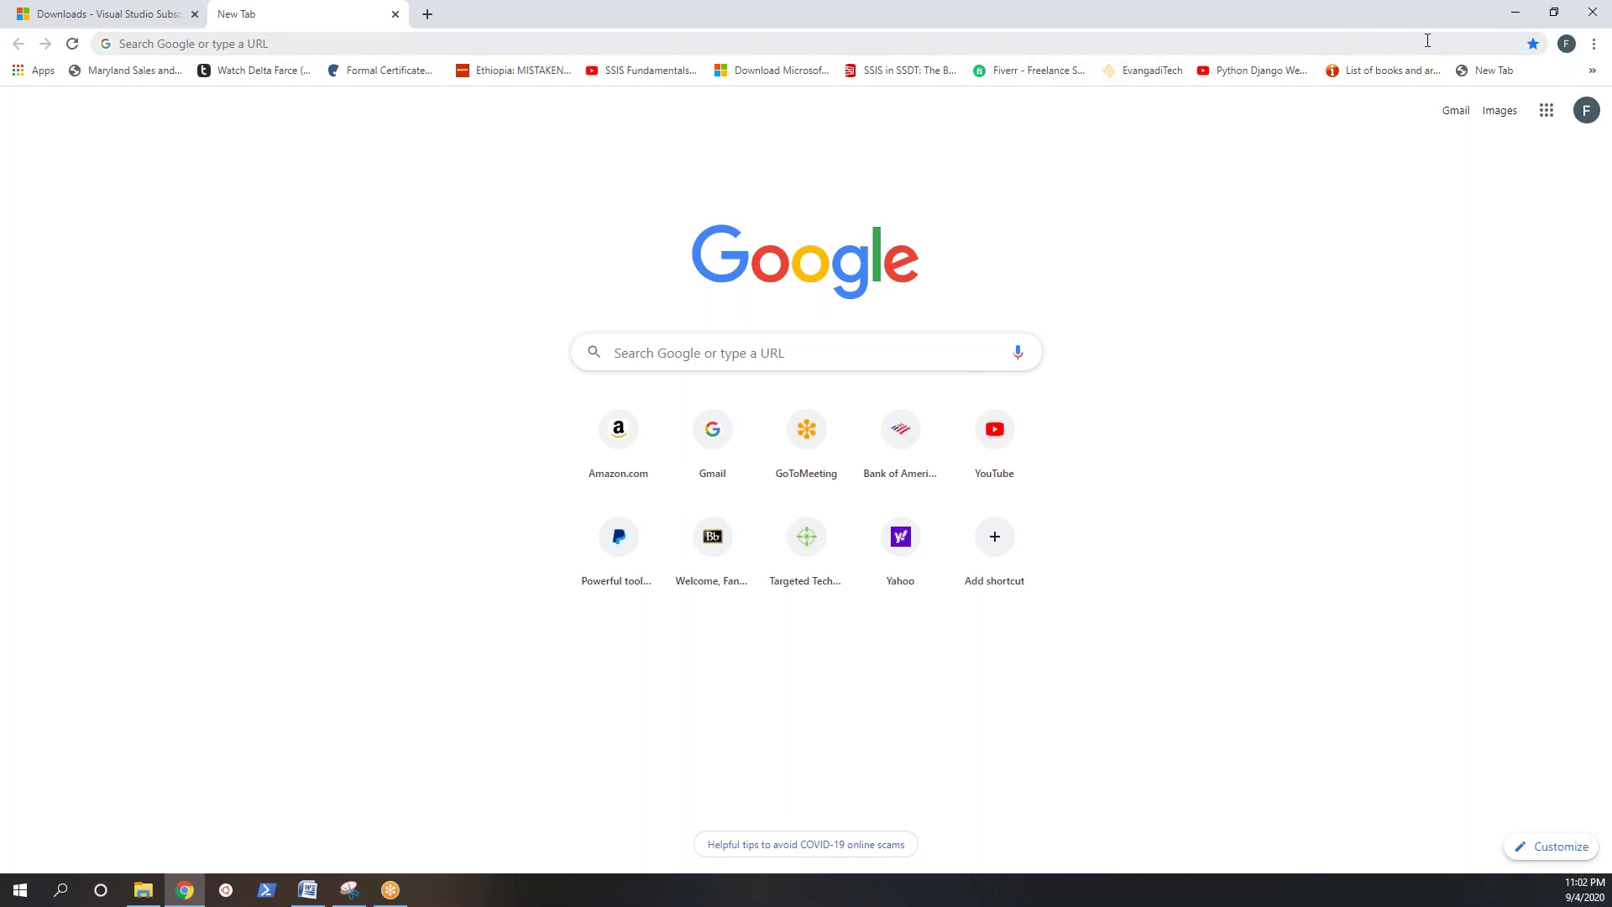
click(1594, 46)
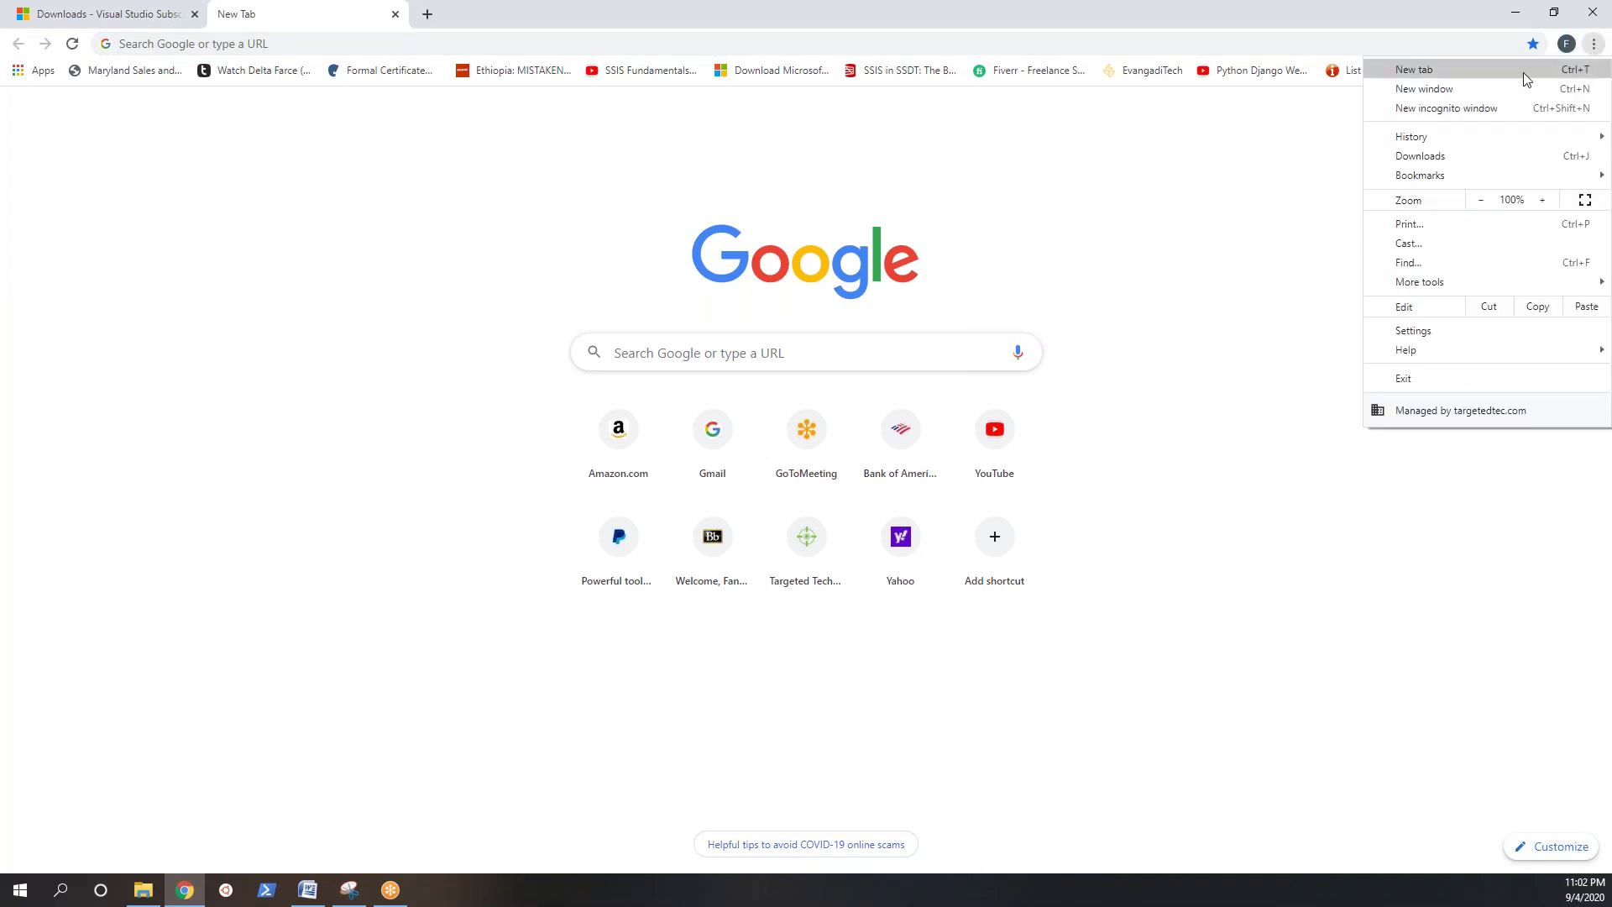
click(1455, 331)
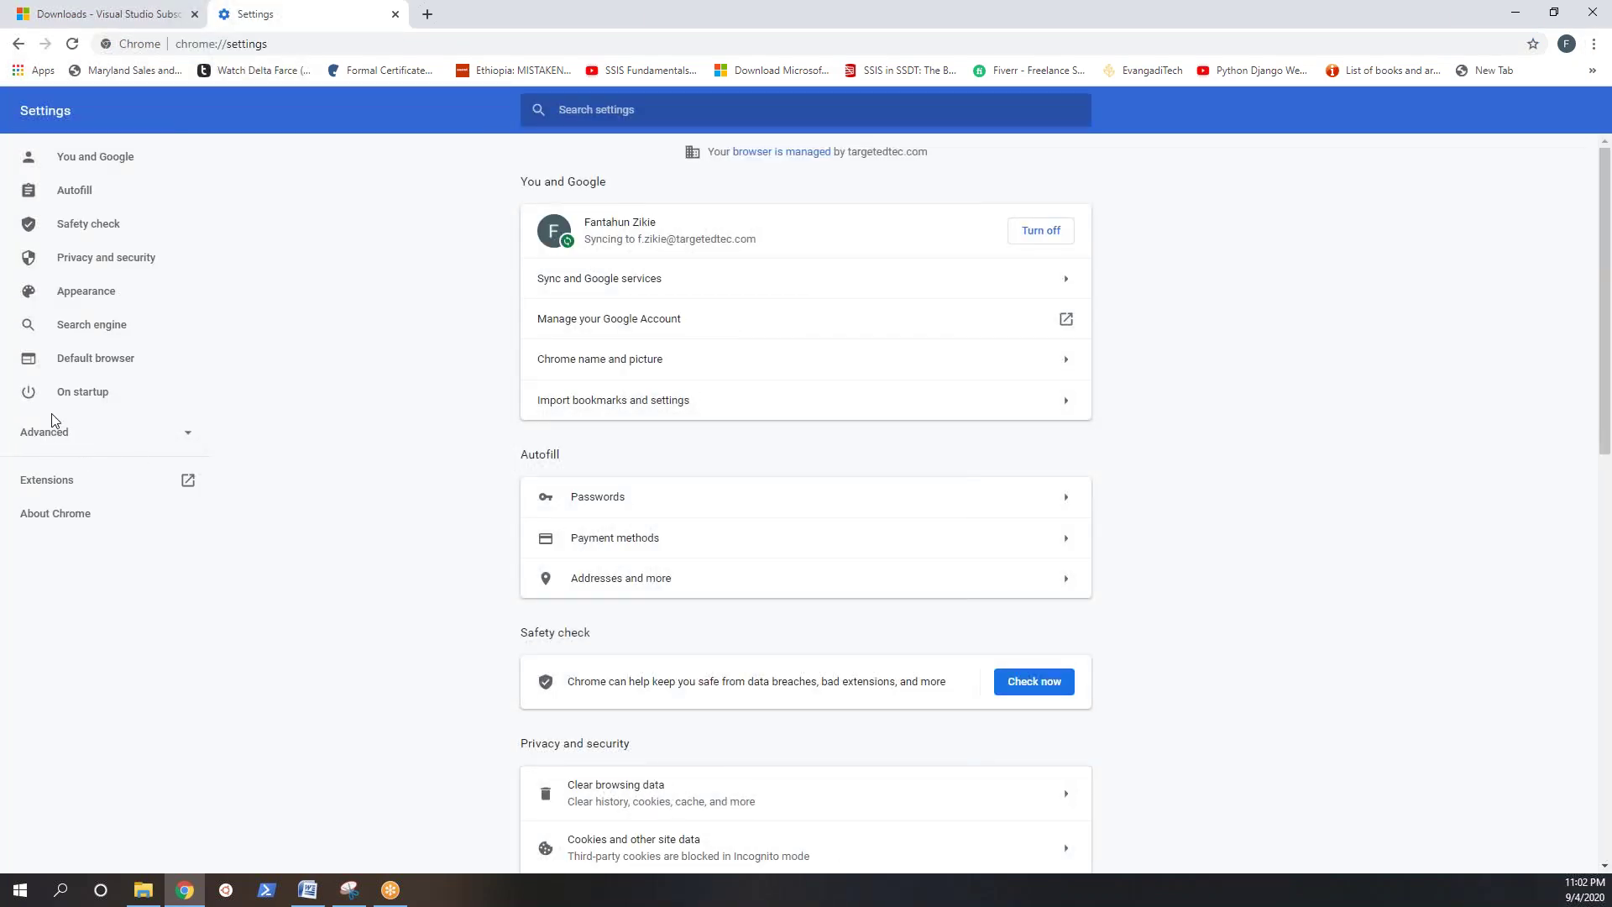
click(187, 433)
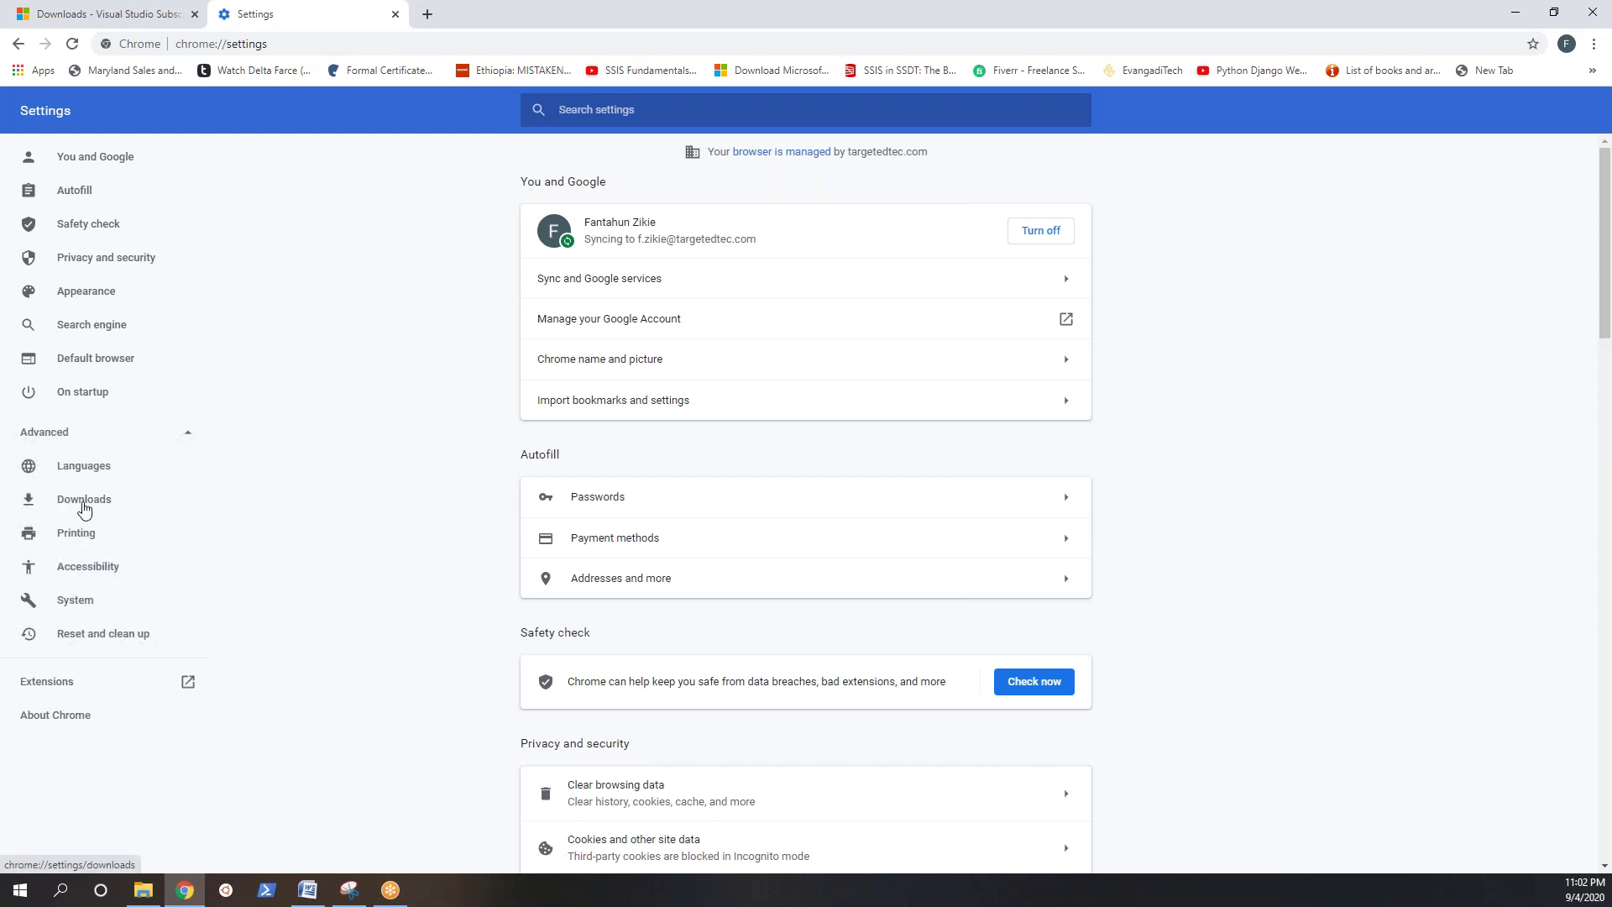
click(84, 504)
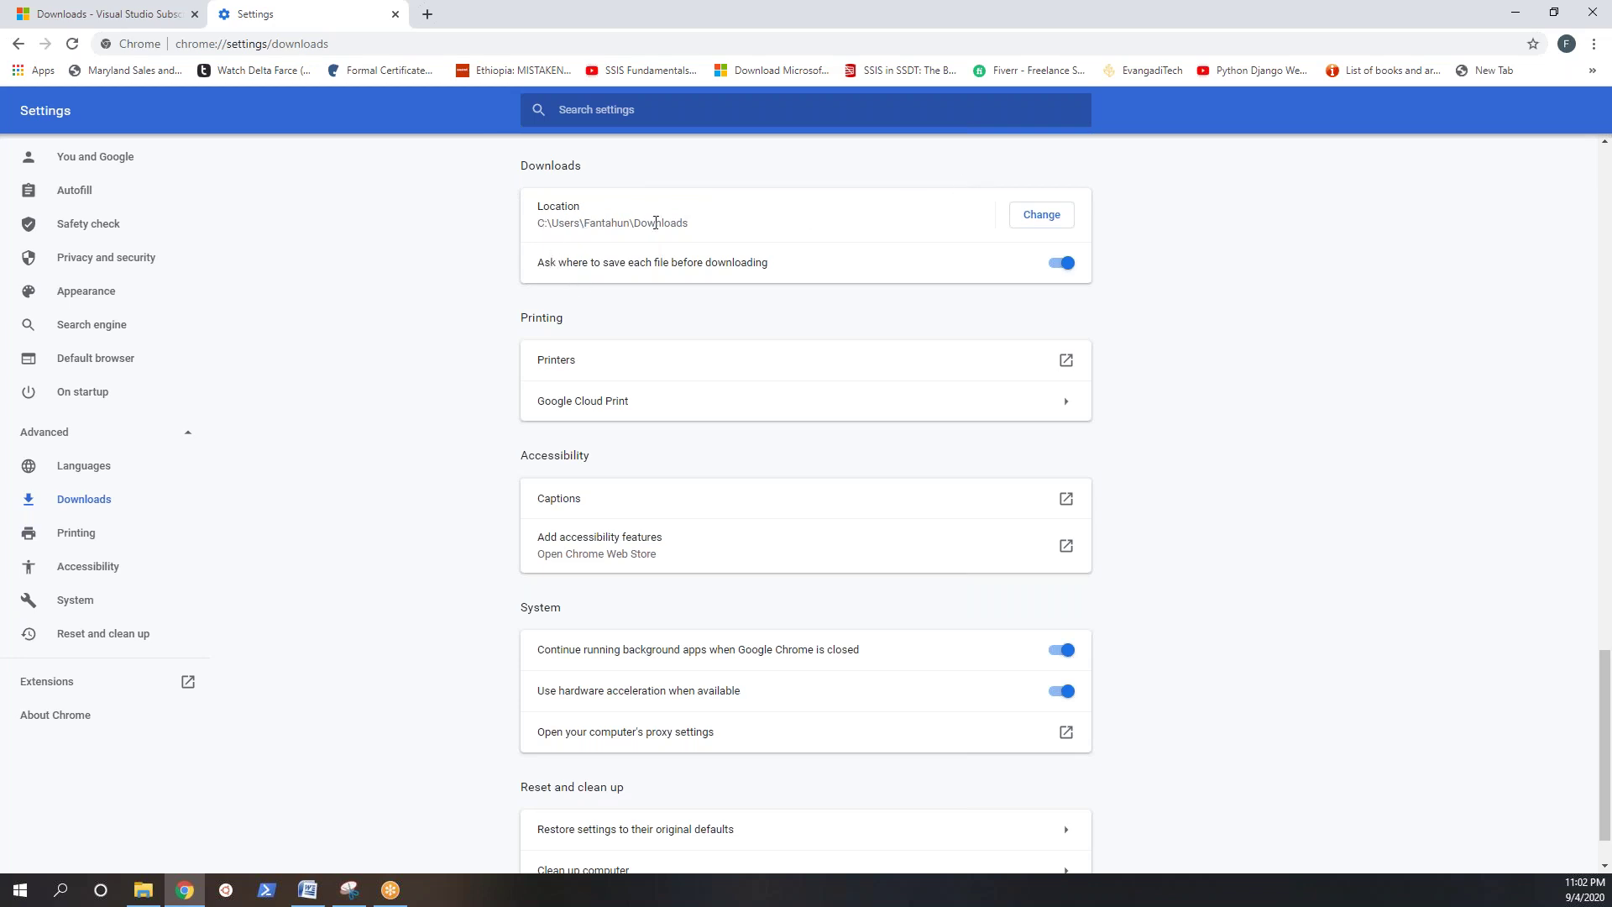
Step: Review the download location, switch "Ask where to save each file before downloading" off and back on, and close the settings
drag(538, 229, 705, 226)
click(743, 218)
click(1056, 265)
click(1066, 267)
click(395, 15)
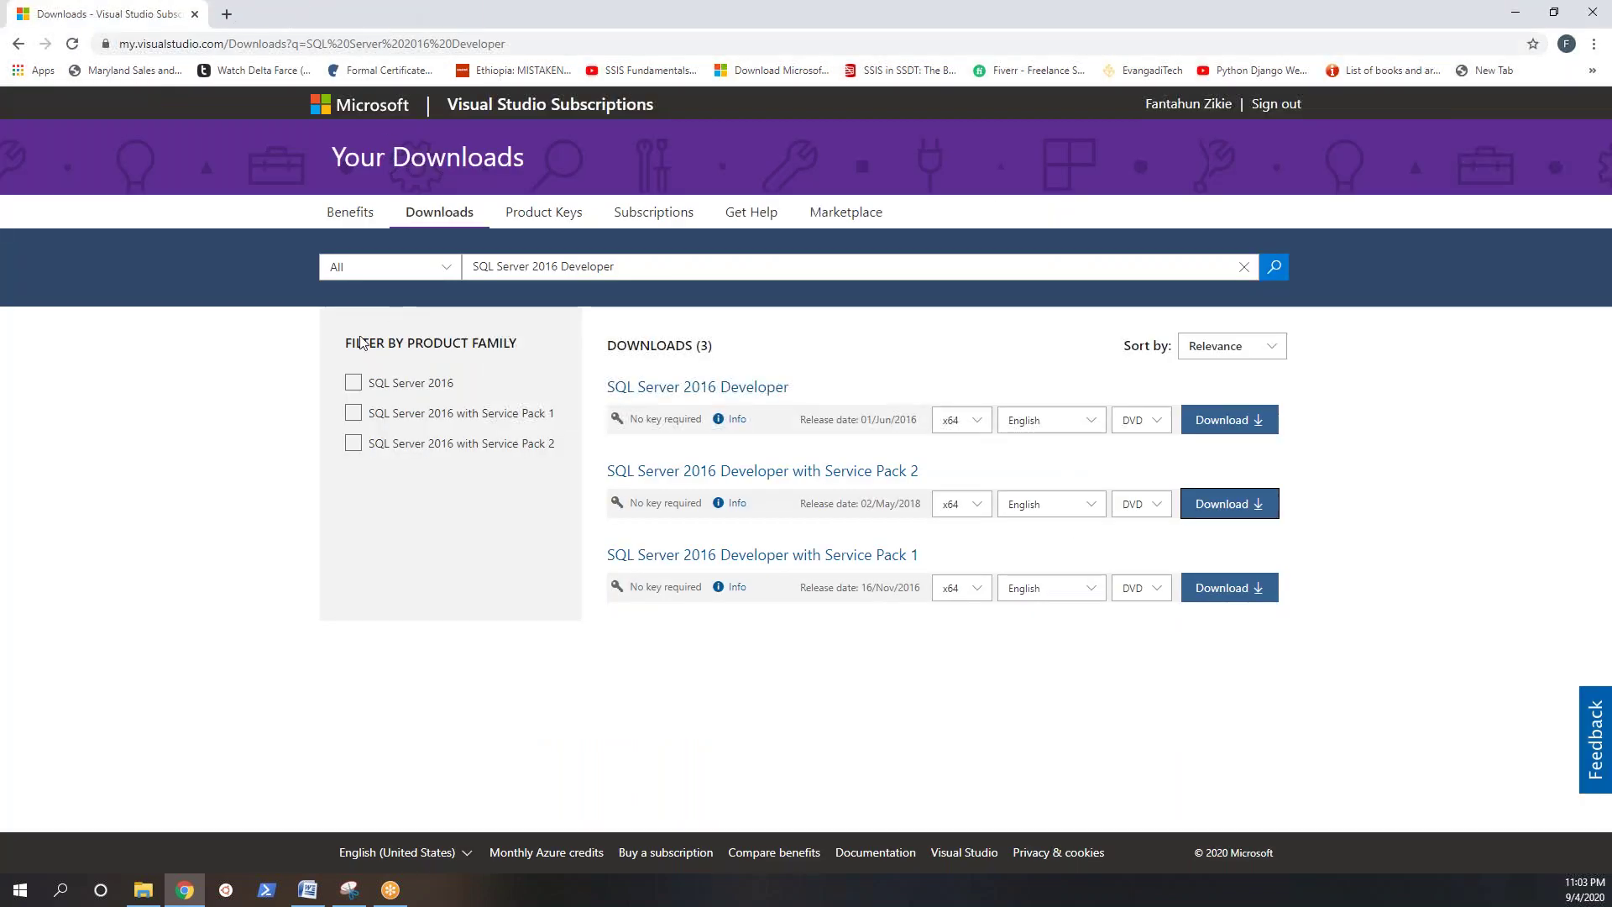
Step: Try to download SQL Server 2016 Developer with Service Pack 2 into Documents\SQL Server 2016 and SSMS 2017, checking the existing ISO and cancelling the save
click(1229, 503)
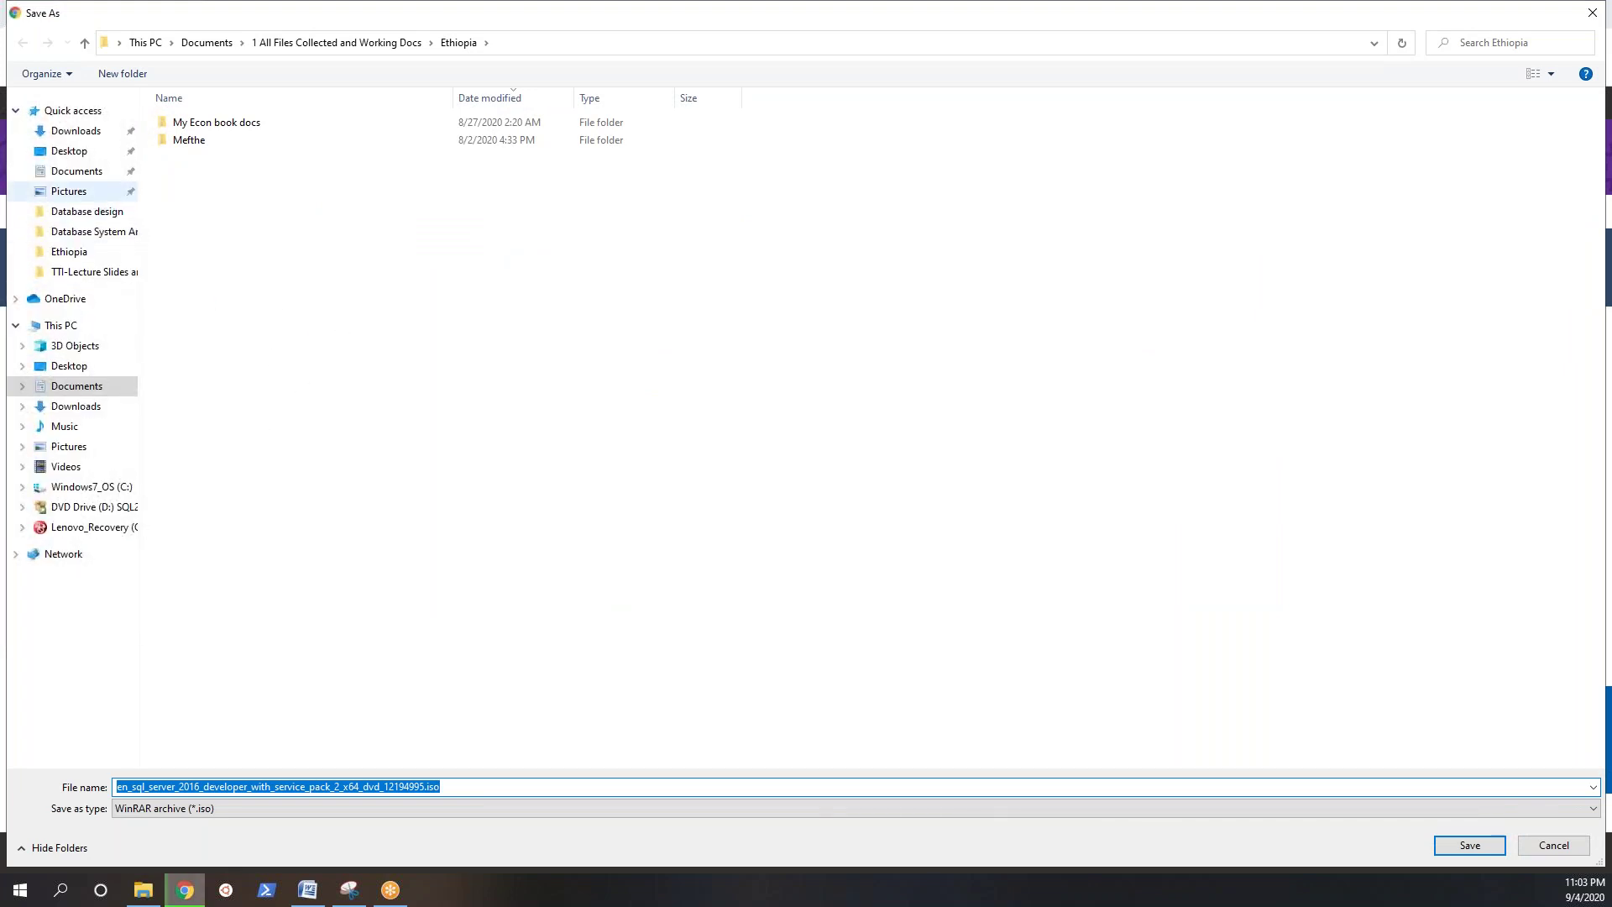
click(78, 174)
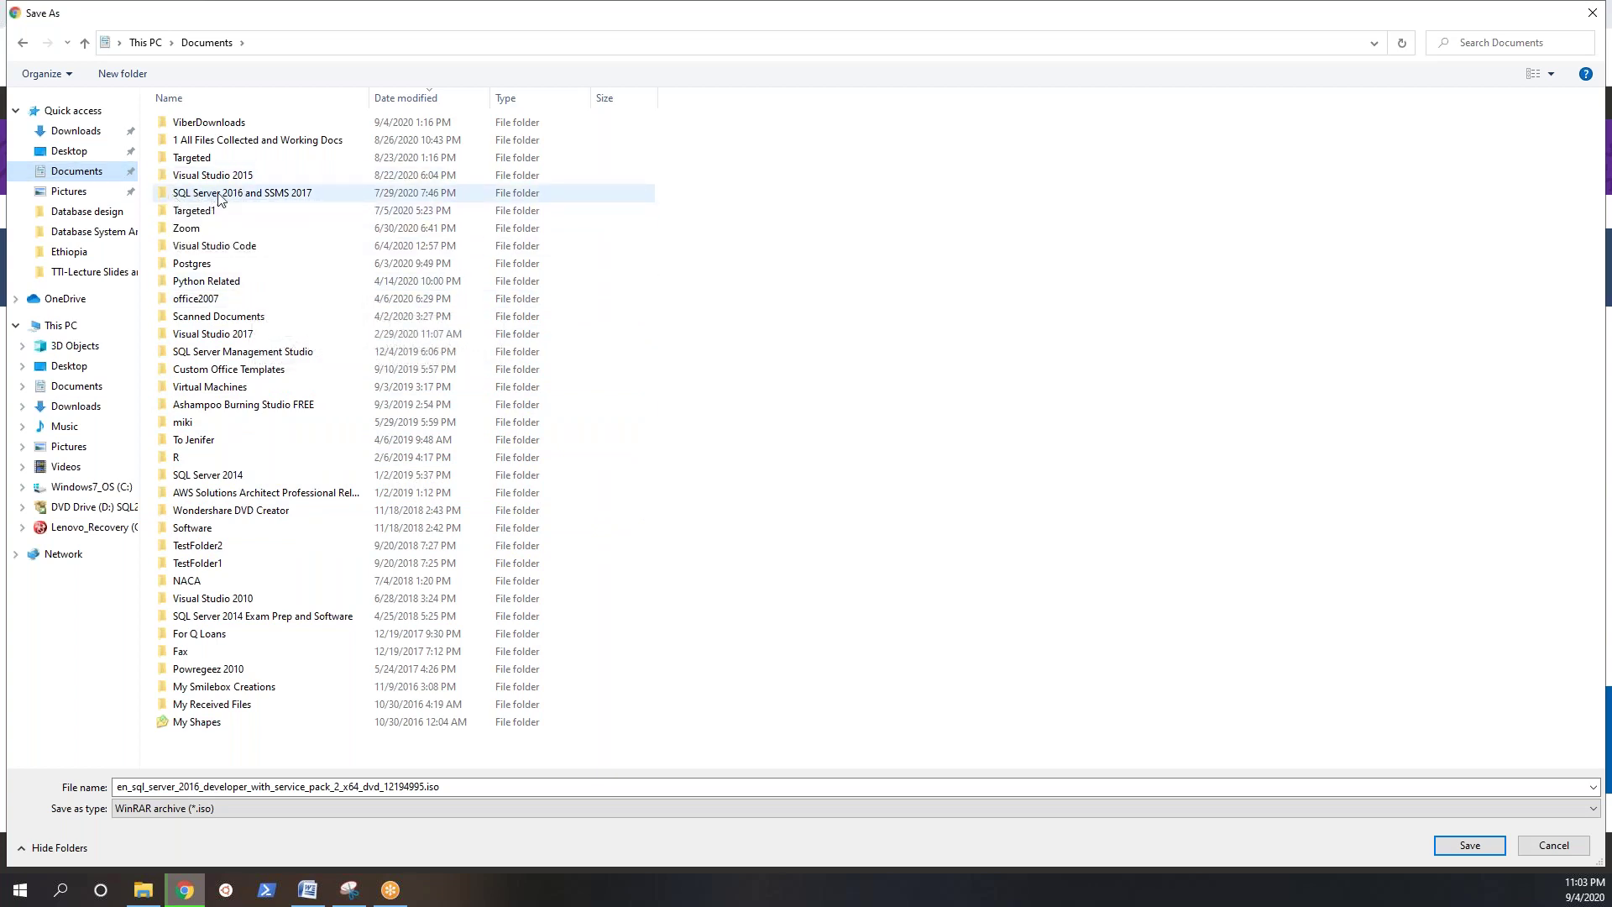
double_click(260, 195)
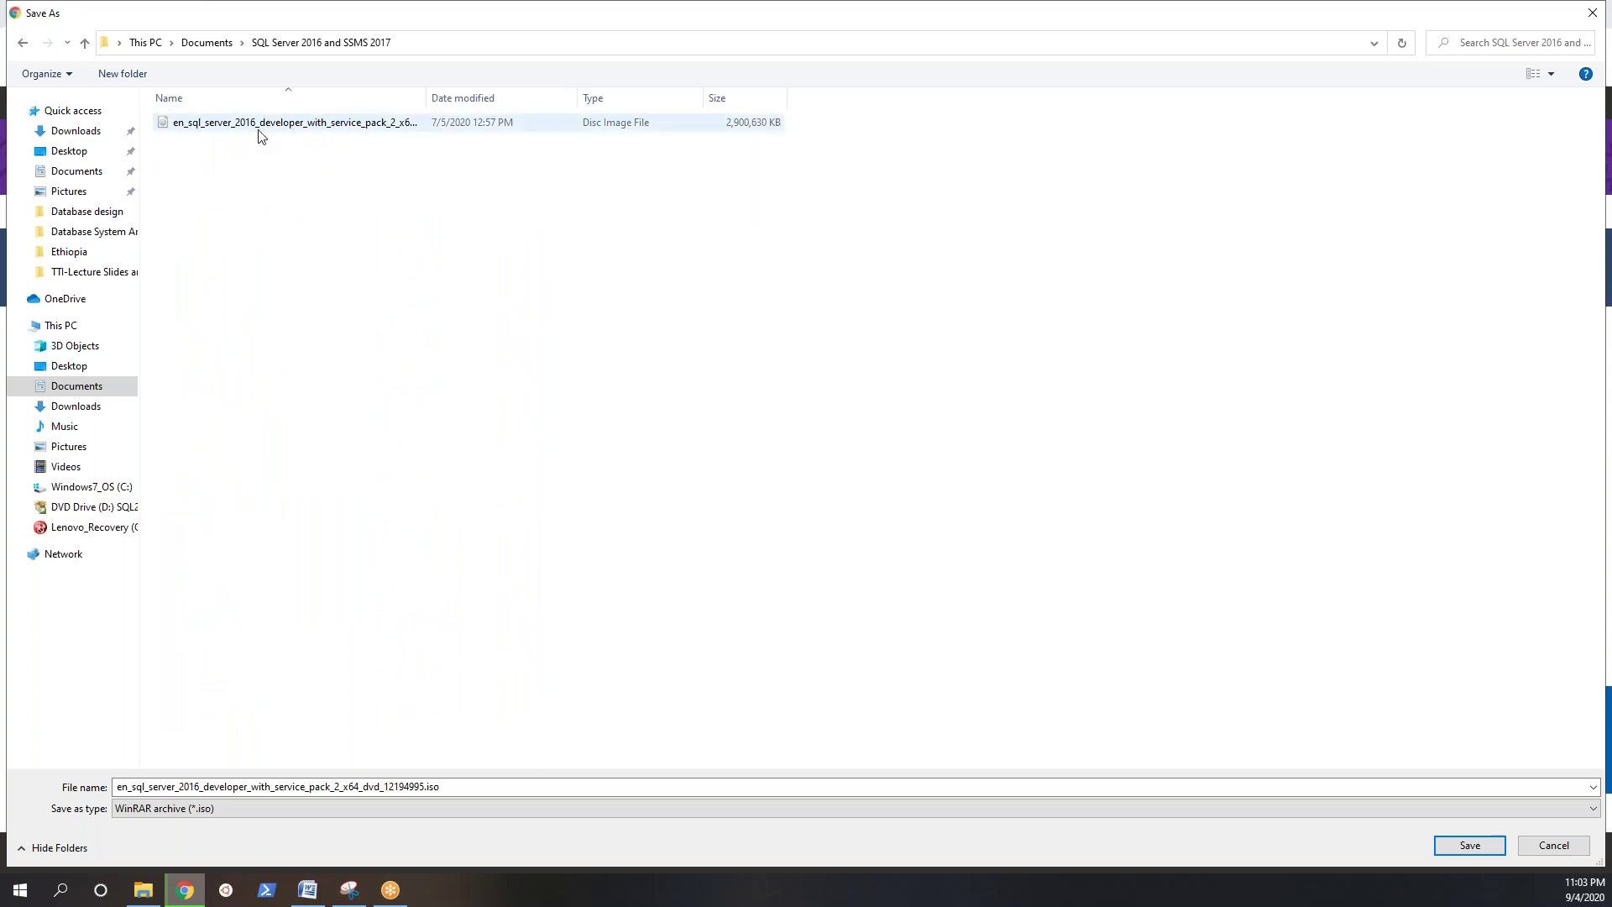
drag(425, 98, 554, 100)
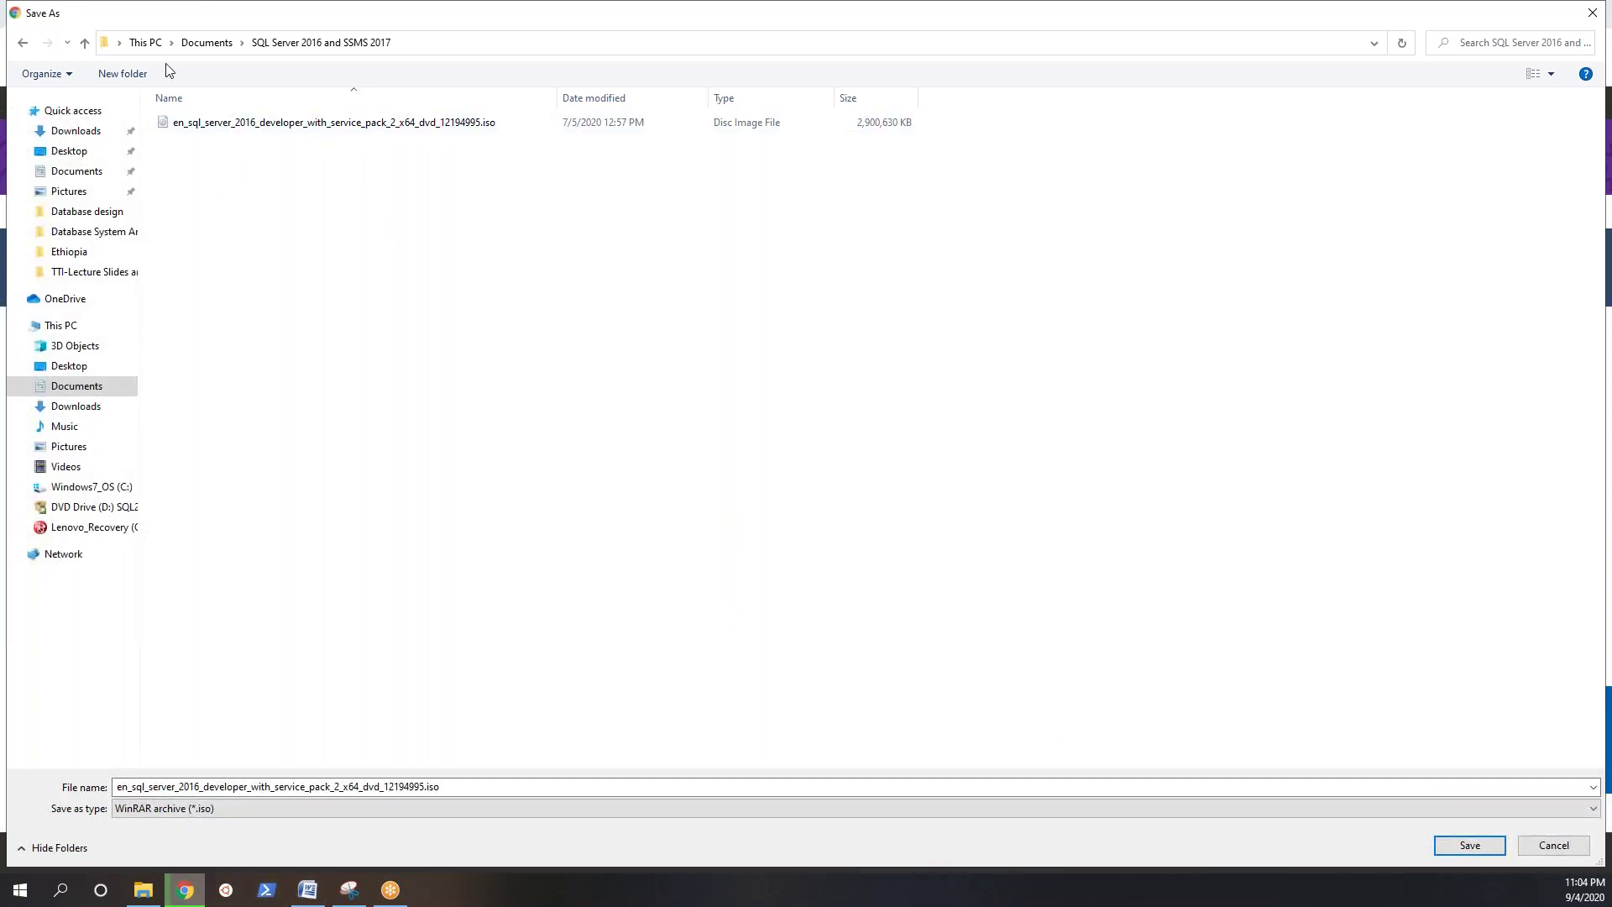
click(1559, 850)
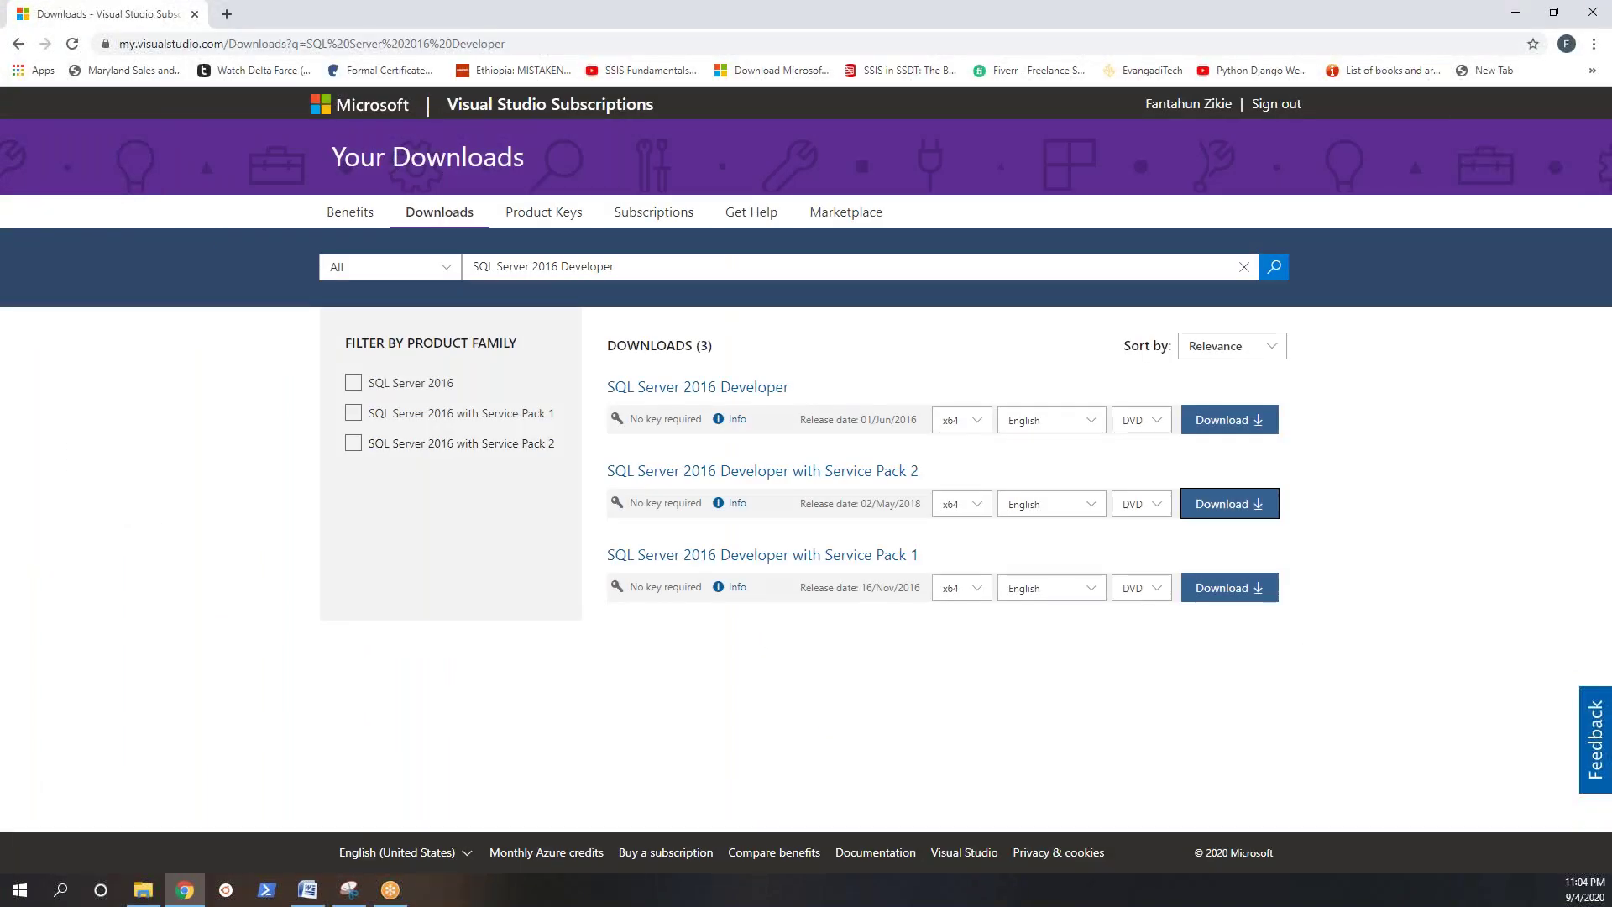
Step: Switch to the Word instructions and read the second download item, covering the SSMS 17.9.1 link and how to use it
click(307, 889)
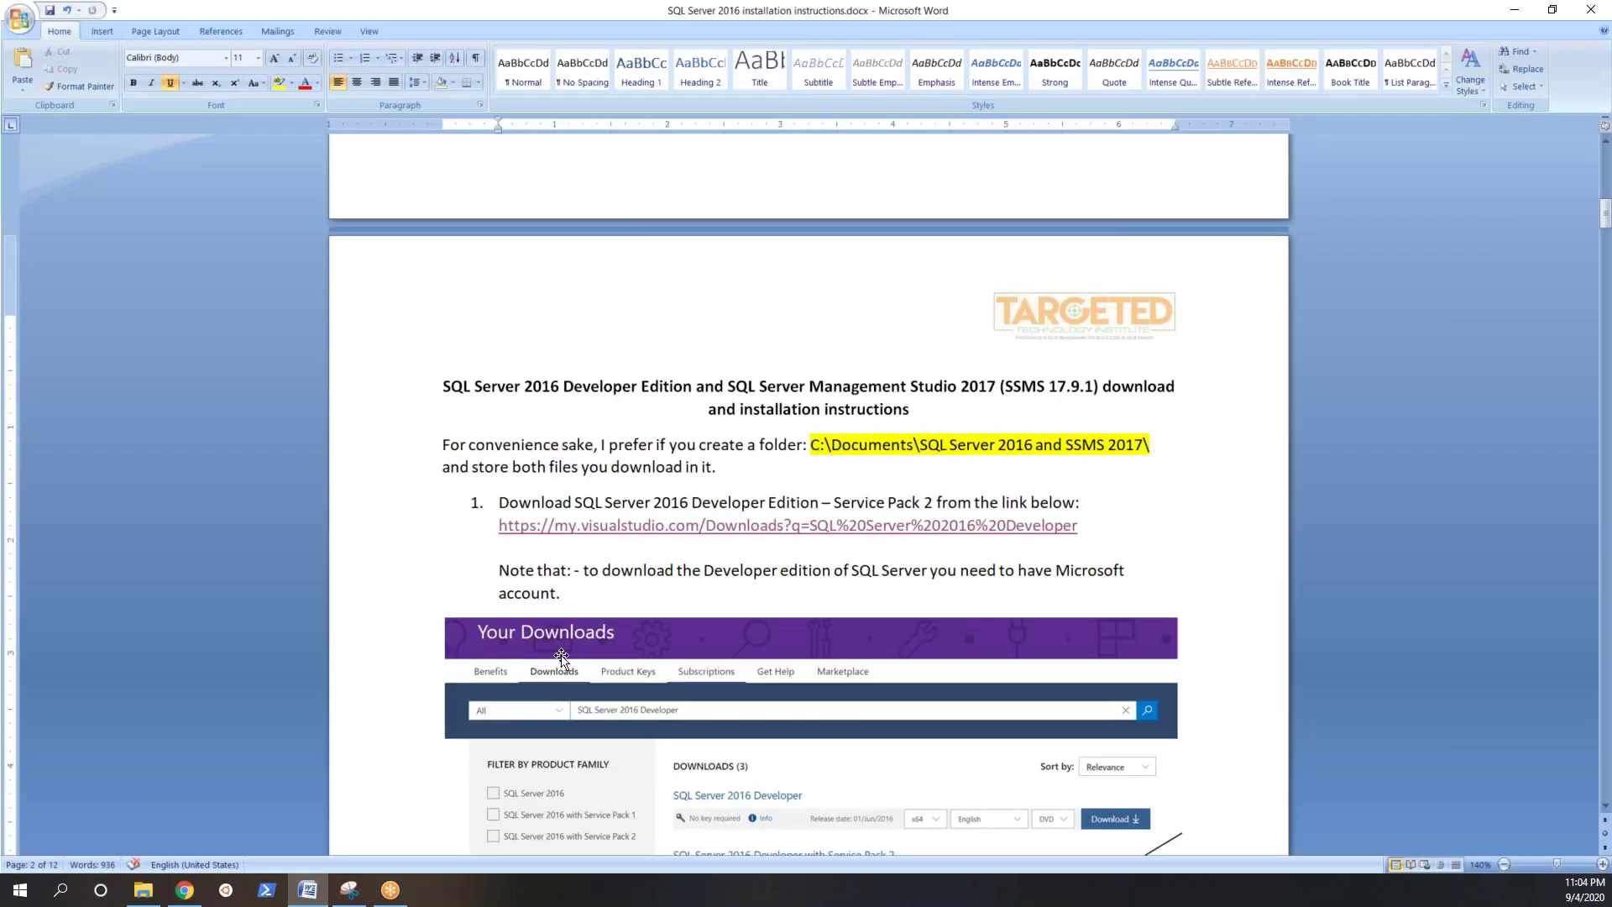
scroll(1249, 613, down, 6)
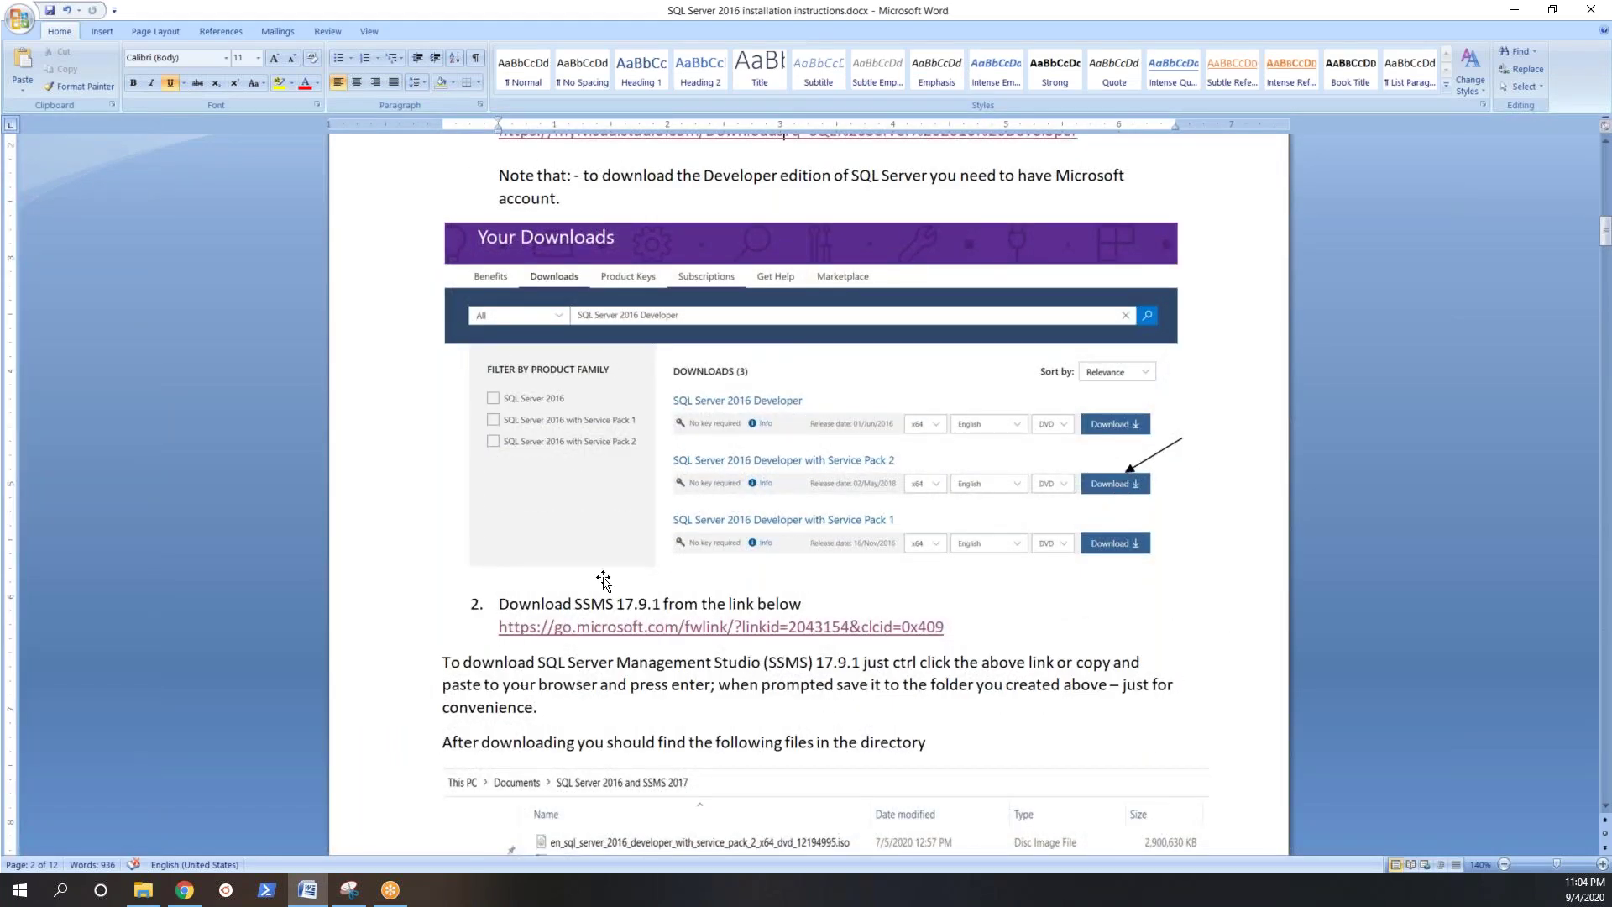
scroll(691, 629, down, 2)
drag(500, 491, 664, 492)
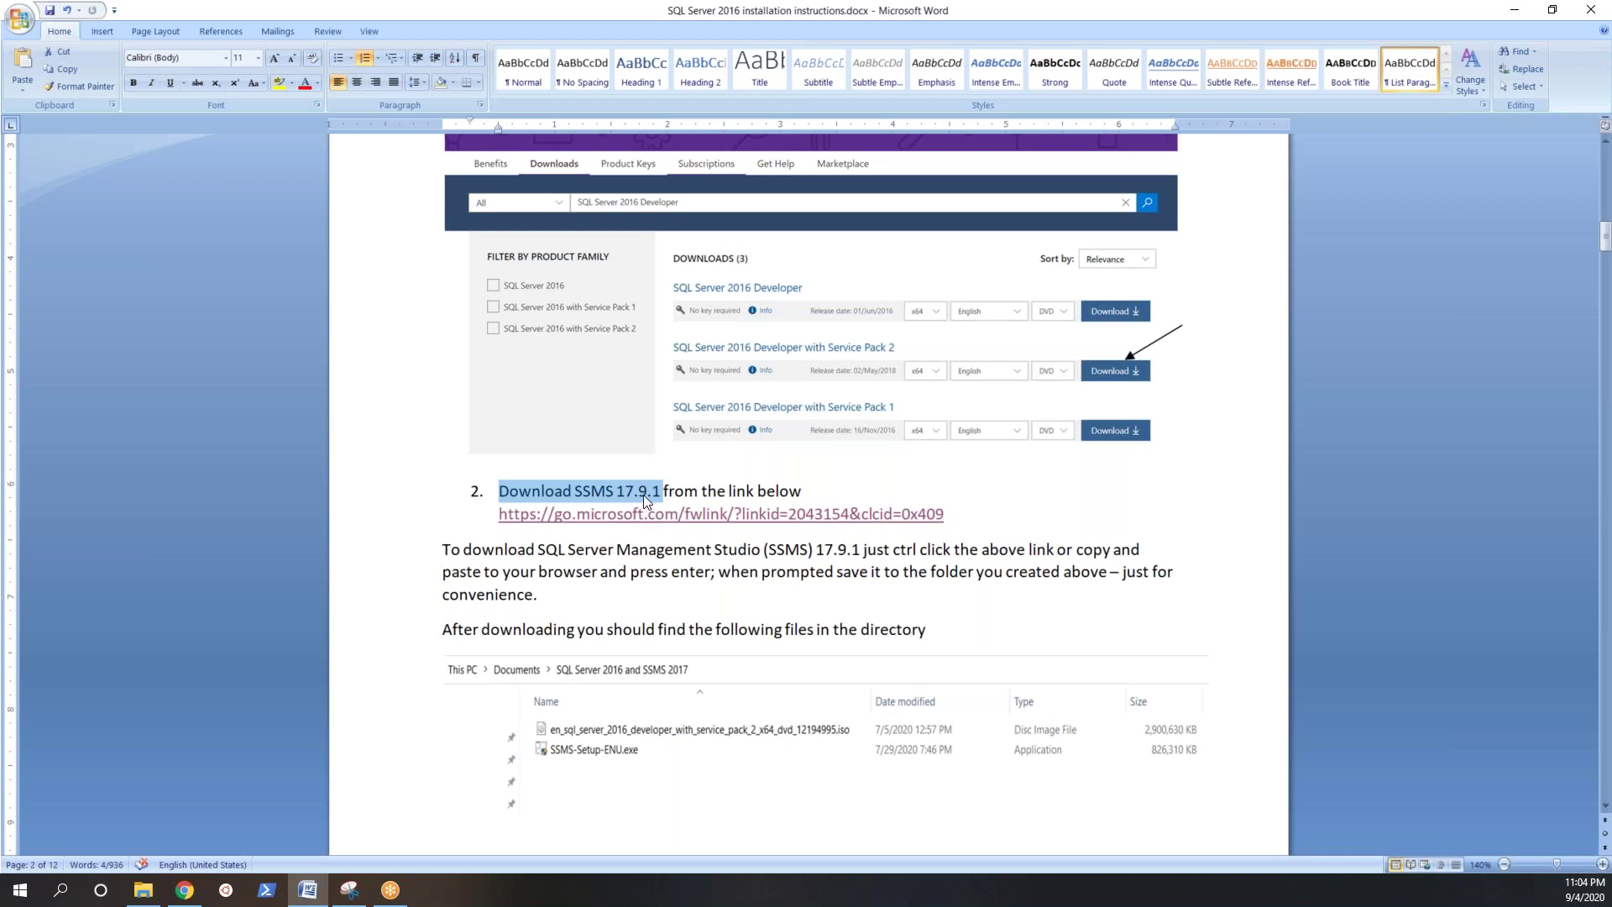
click(618, 493)
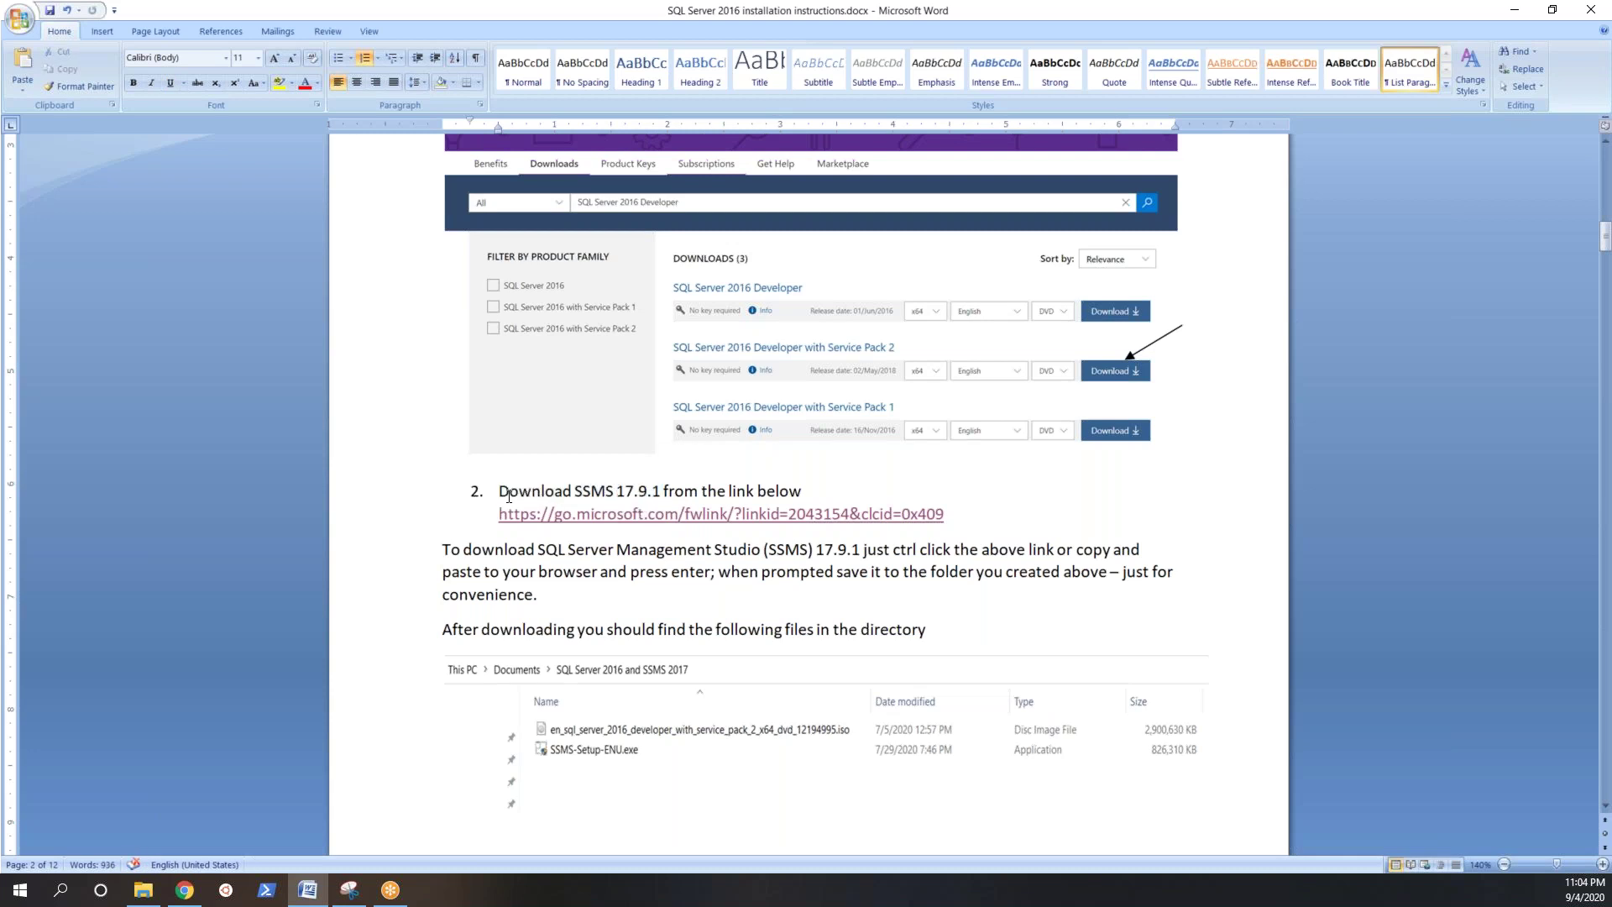
drag(499, 491, 796, 487)
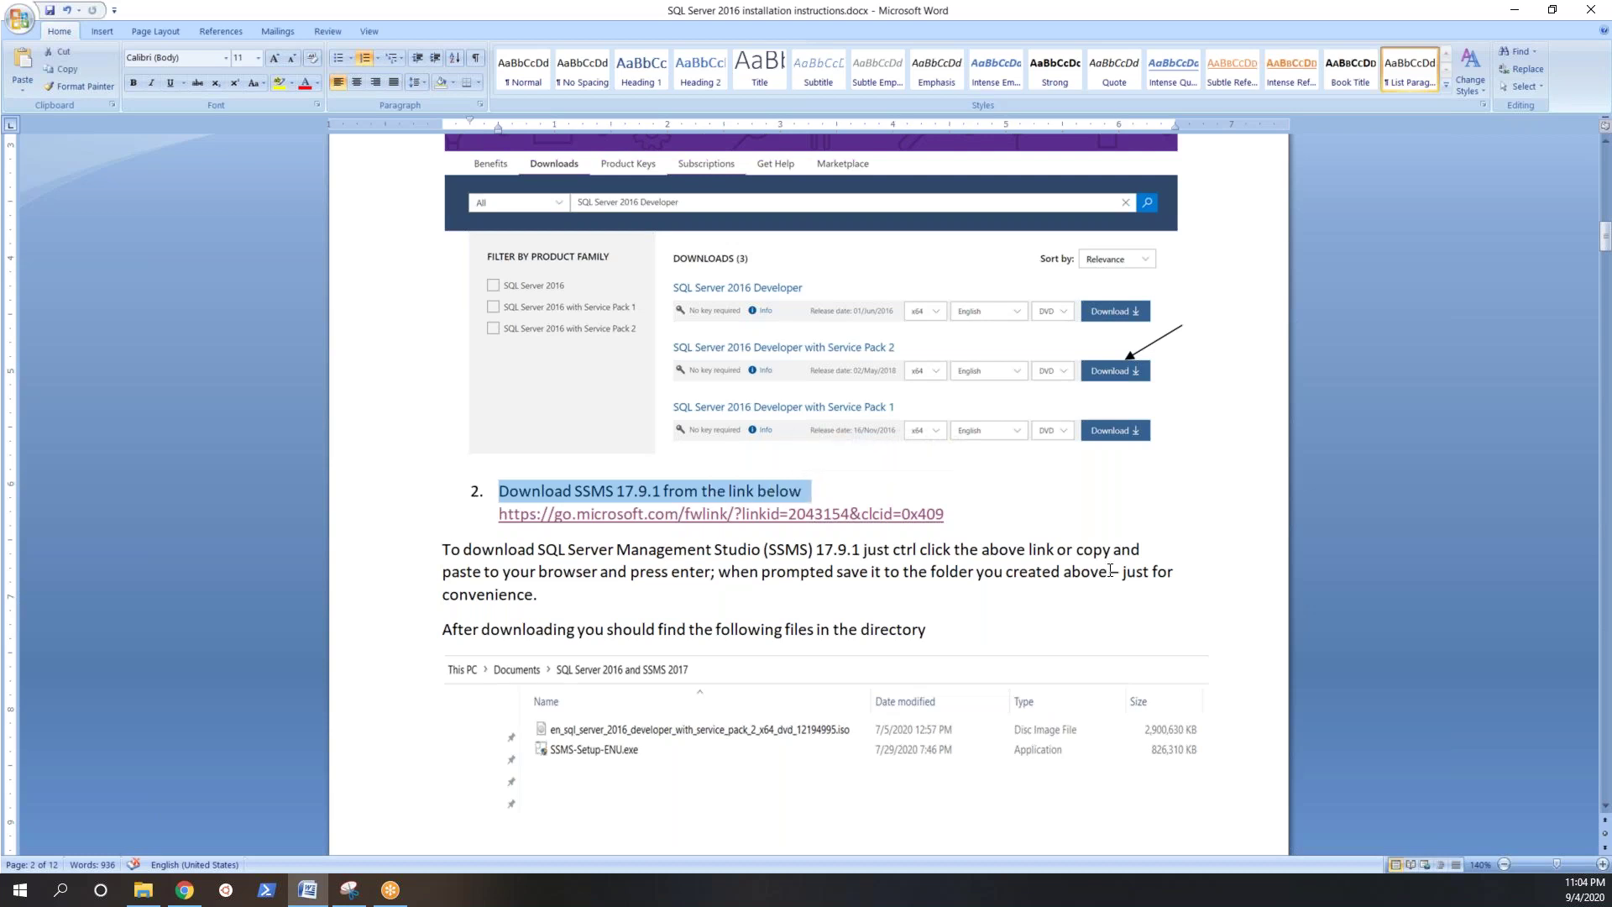
click(1153, 554)
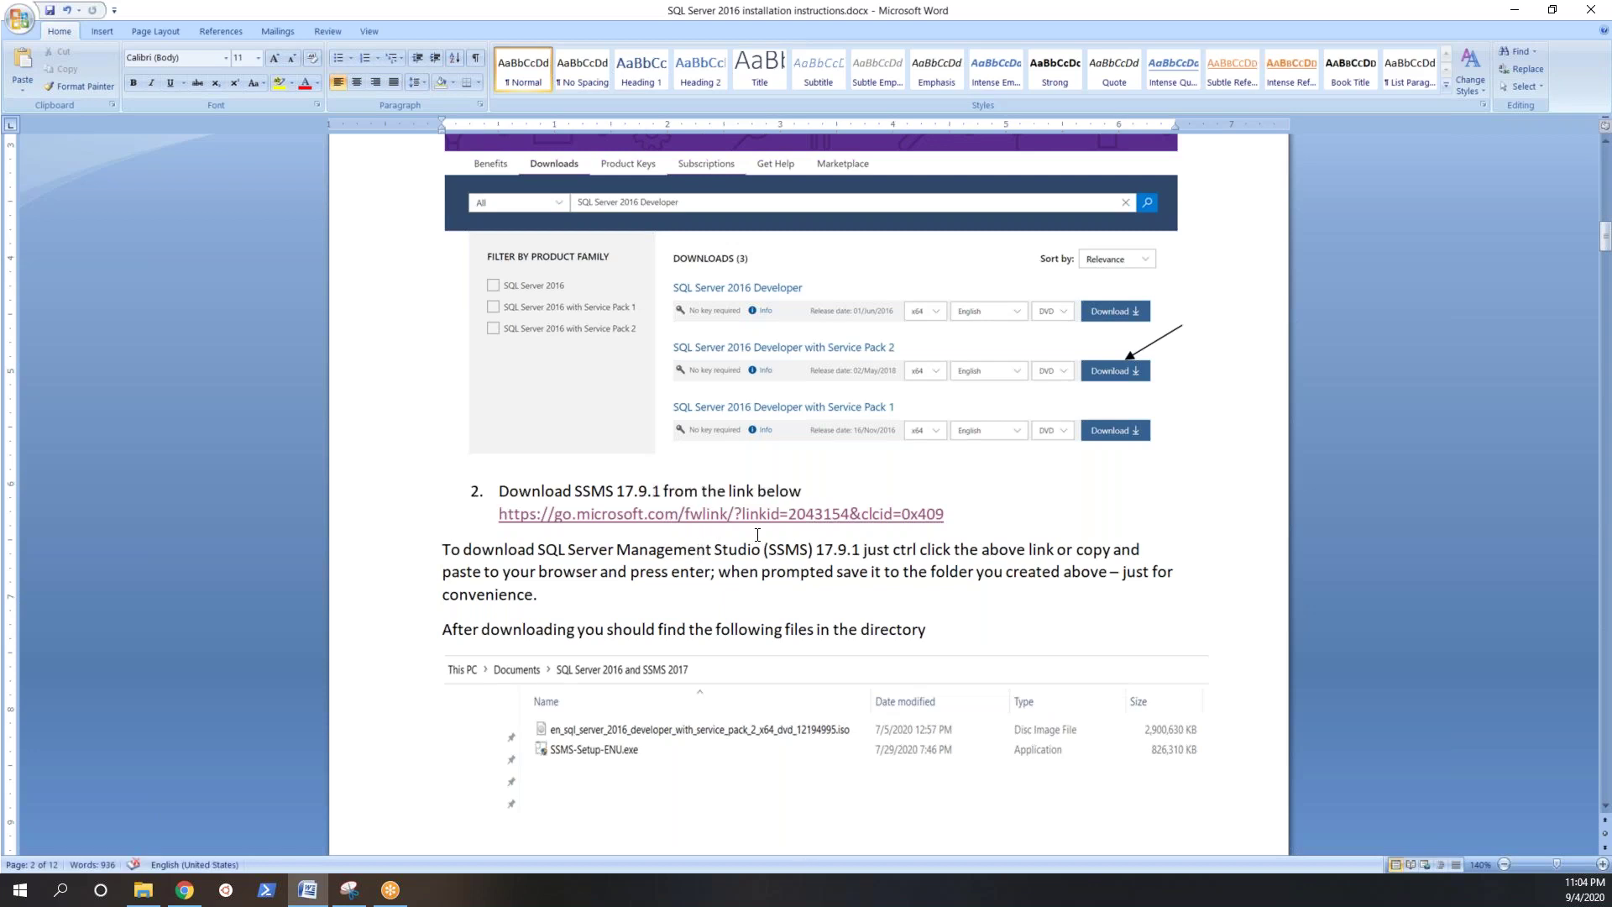
drag(619, 491, 660, 491)
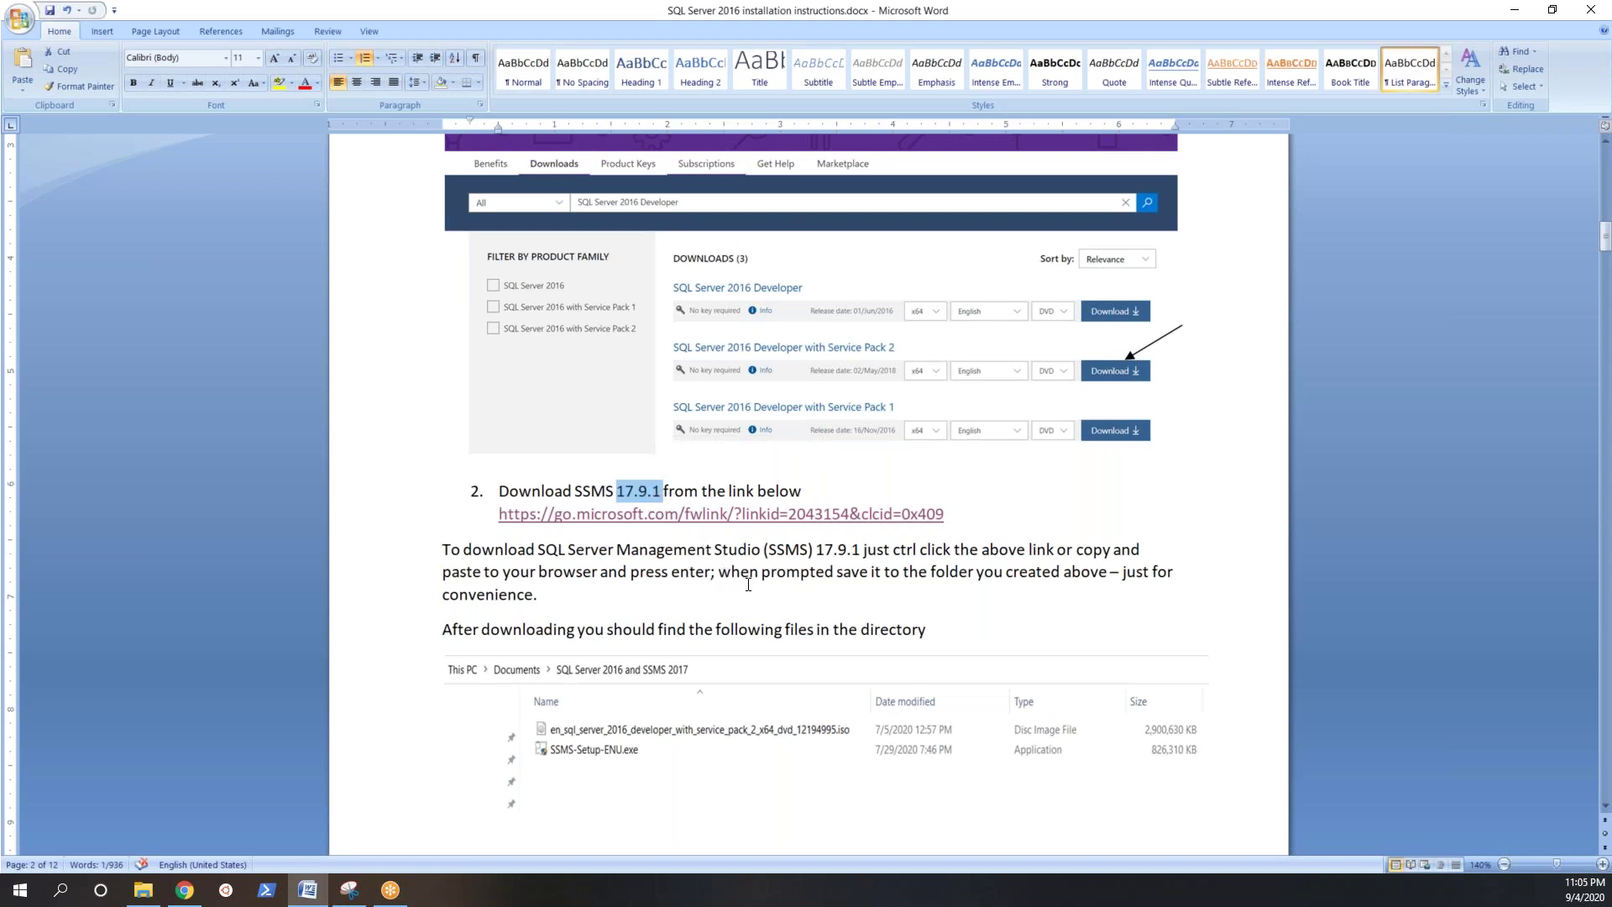
click(665, 579)
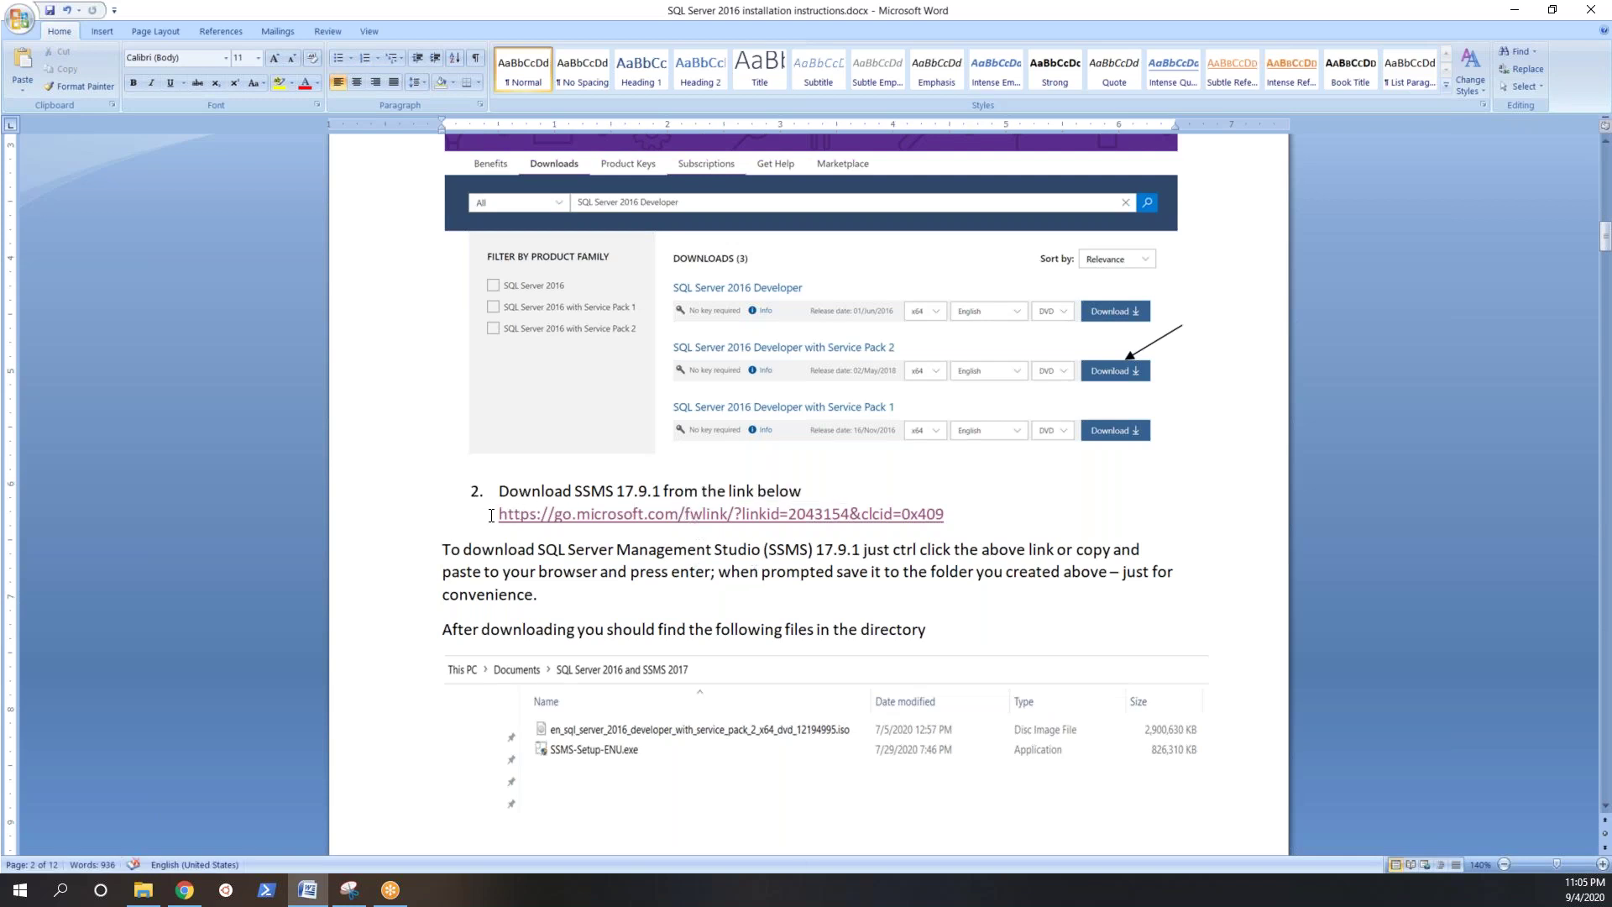
Step: Copy the SSMS 17.9.1 link from the instructions and open it in a new Chrome tab, cancelling the save of SSMS-Setup-ENU.exe
drag(501, 516, 943, 514)
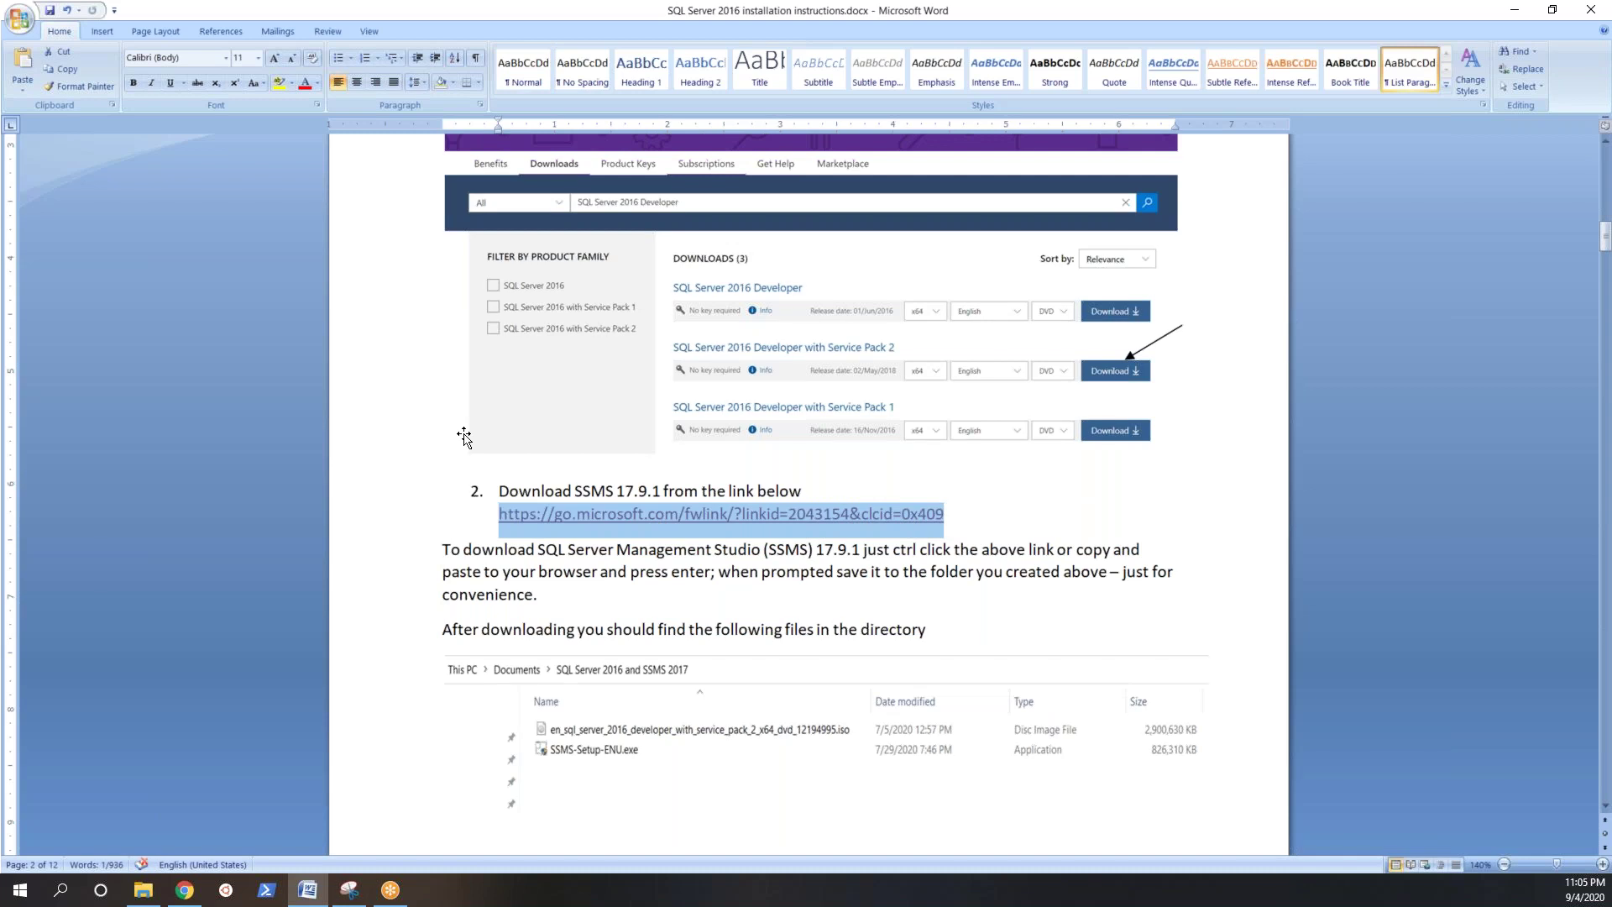
right_click(652, 515)
click(701, 544)
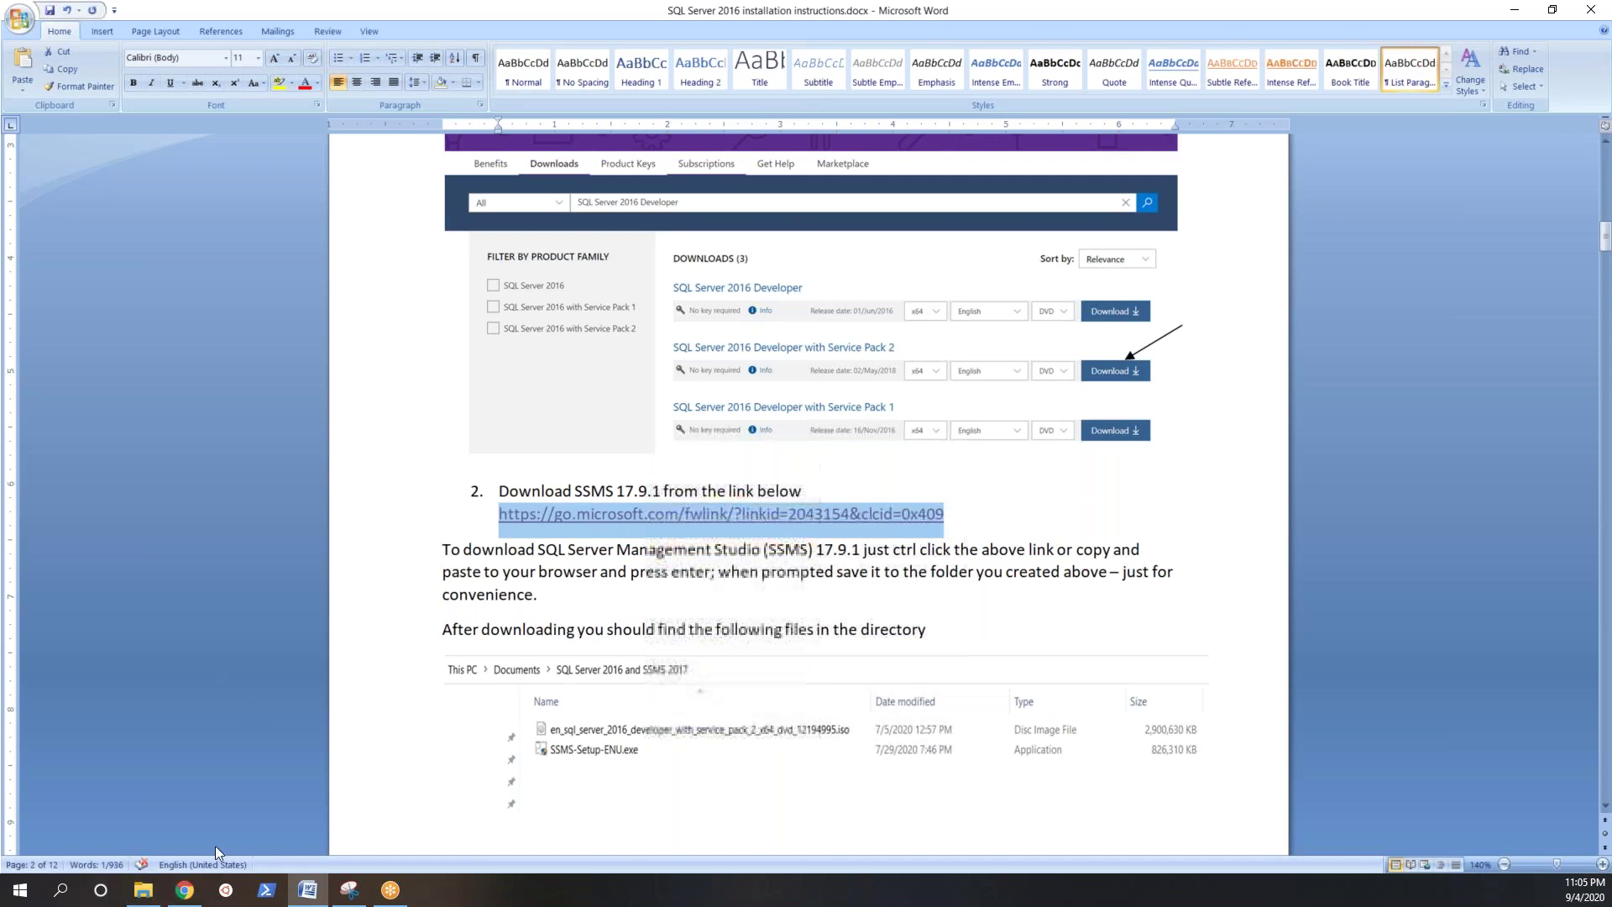
click(185, 890)
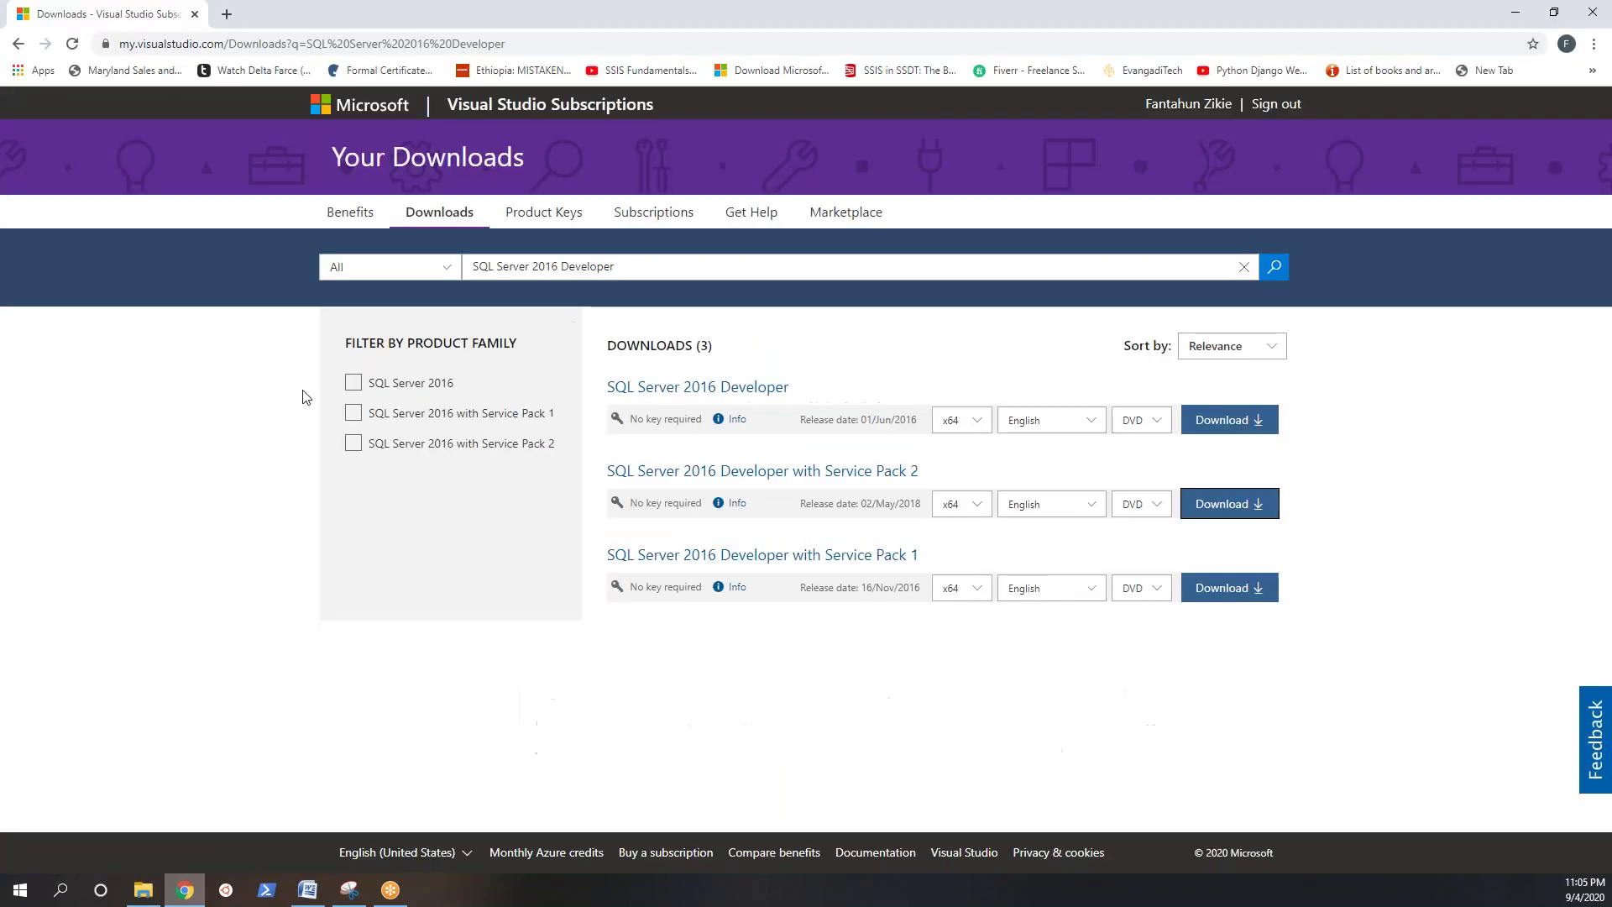
click(226, 15)
click(223, 42)
key(ctrl+v)
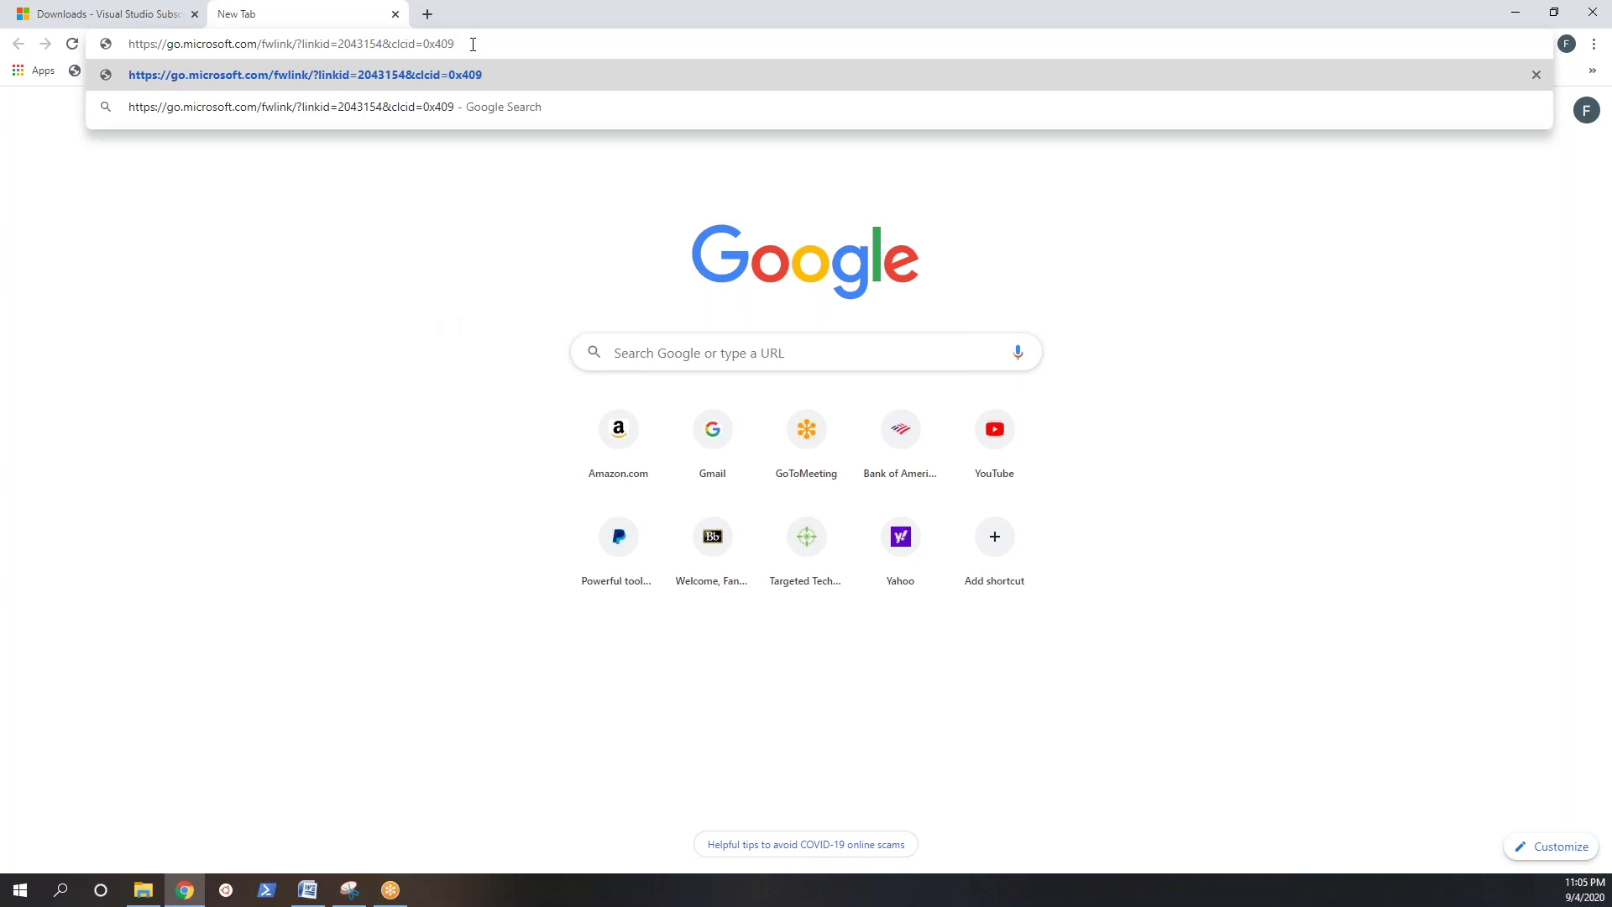
key(Return)
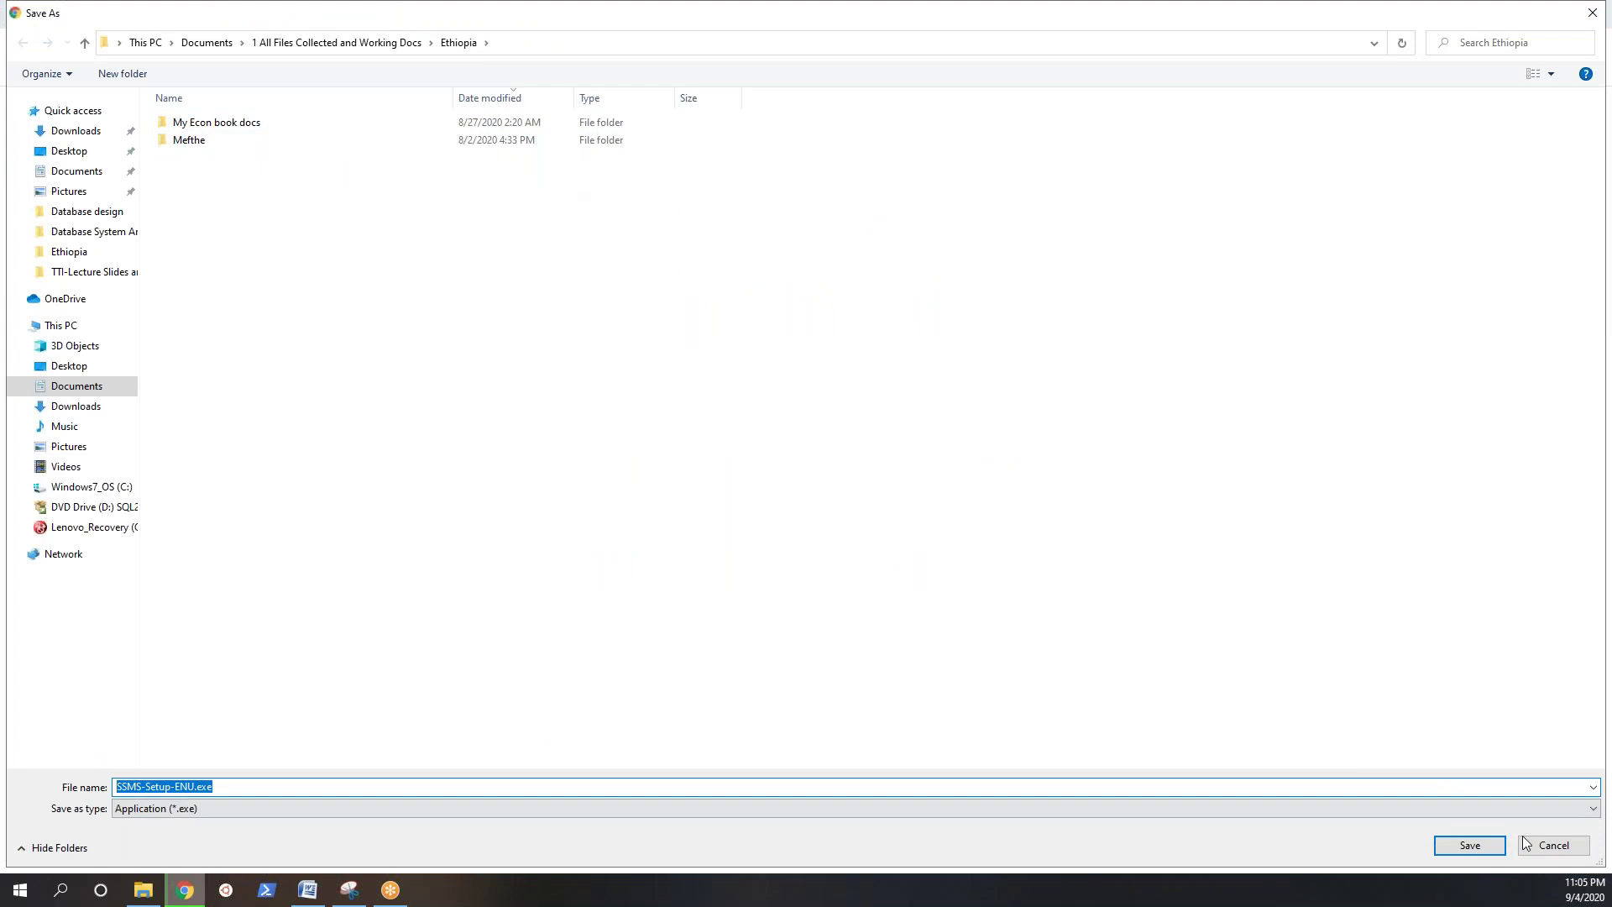
click(1553, 845)
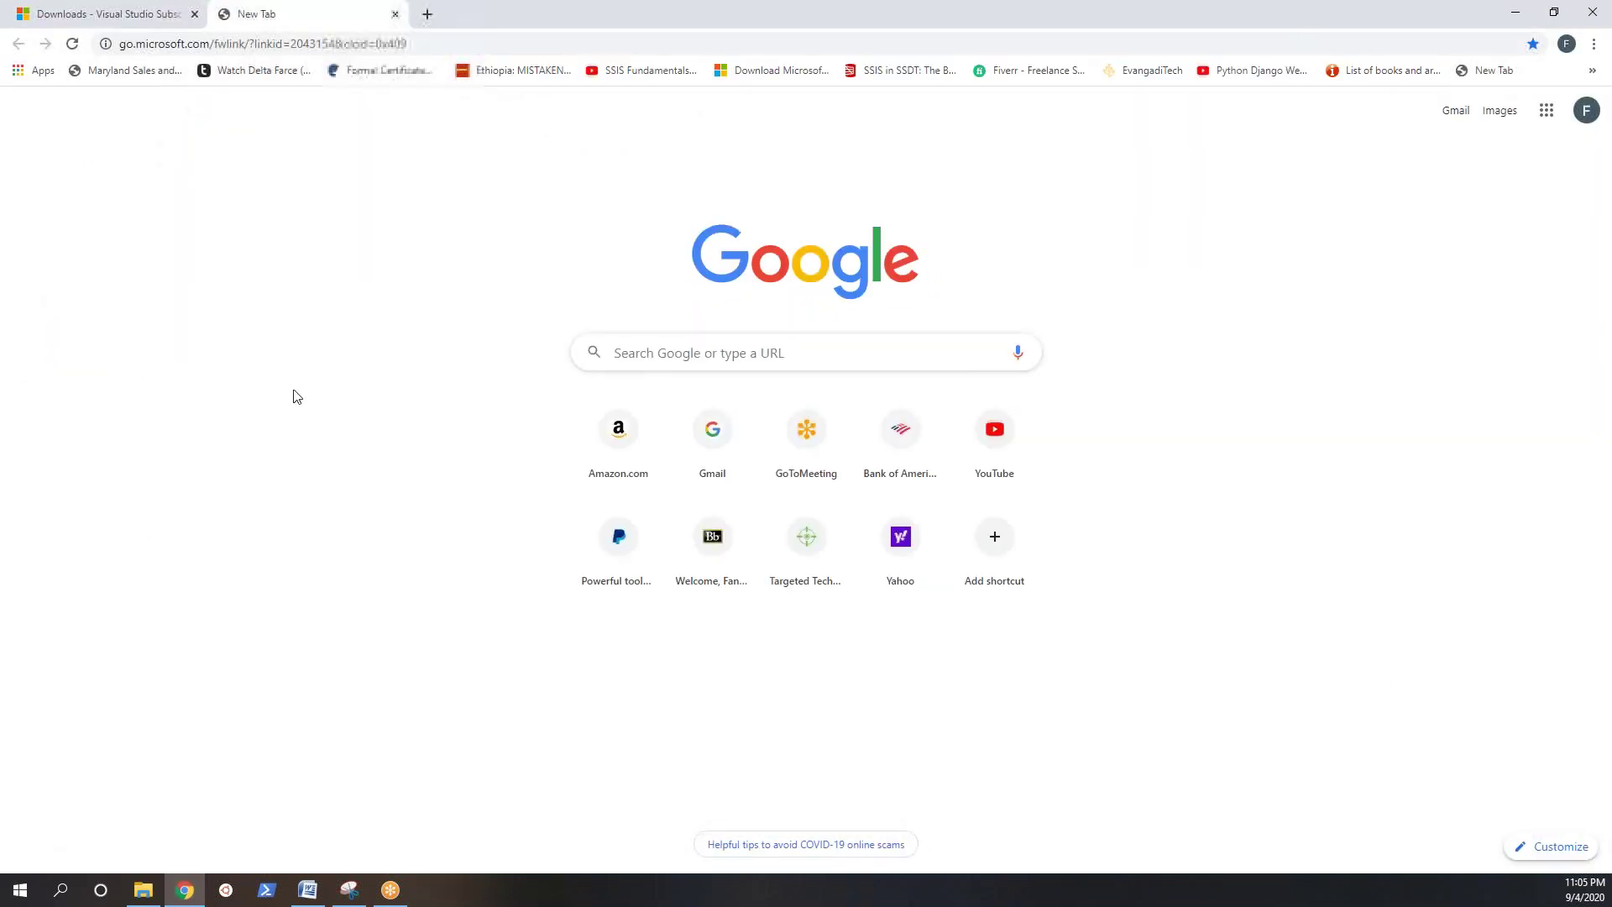
Step: Follow the SSMS link directly from the Word document, browse to the SQL Server 2016 and SSMS 2017 folder, and cancel the save
click(307, 889)
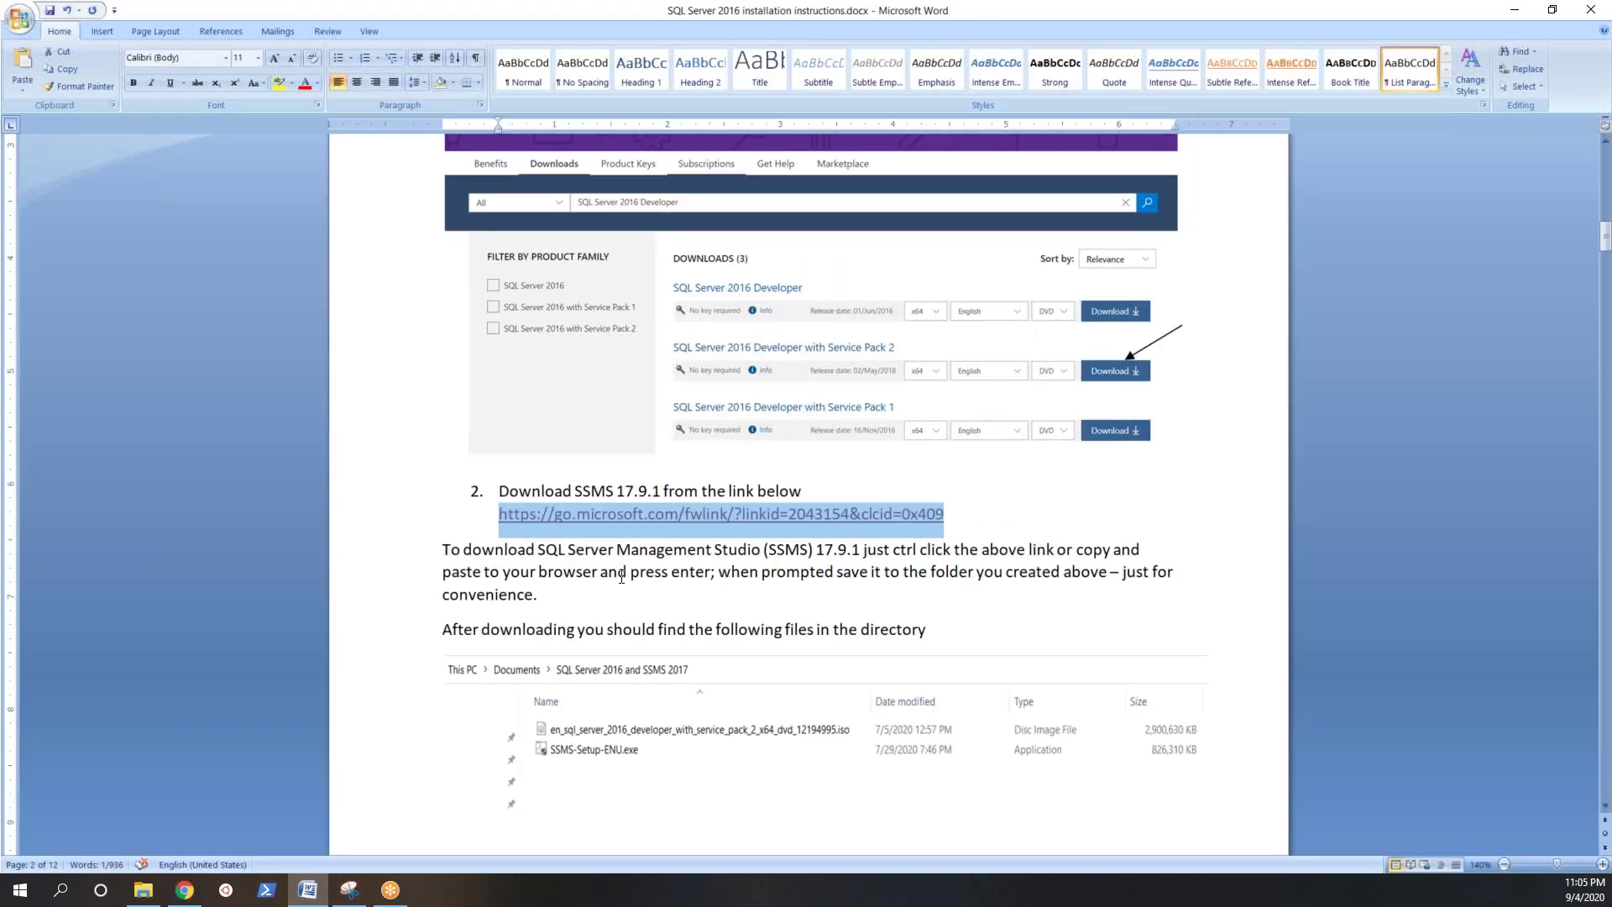
click(672, 562)
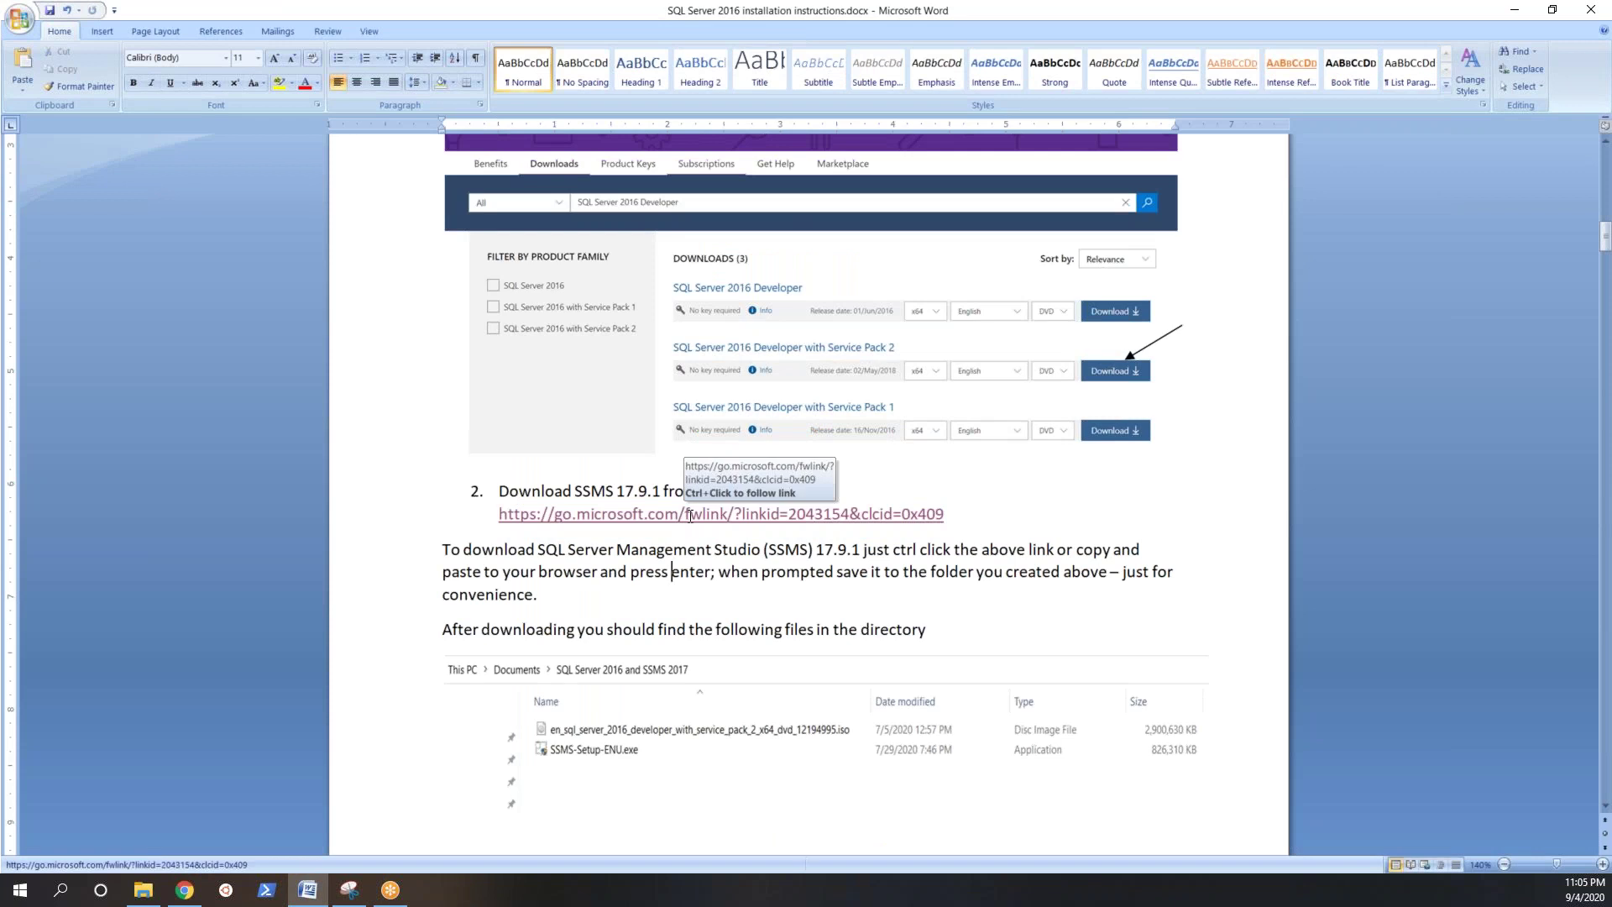
ctrl+click(697, 514)
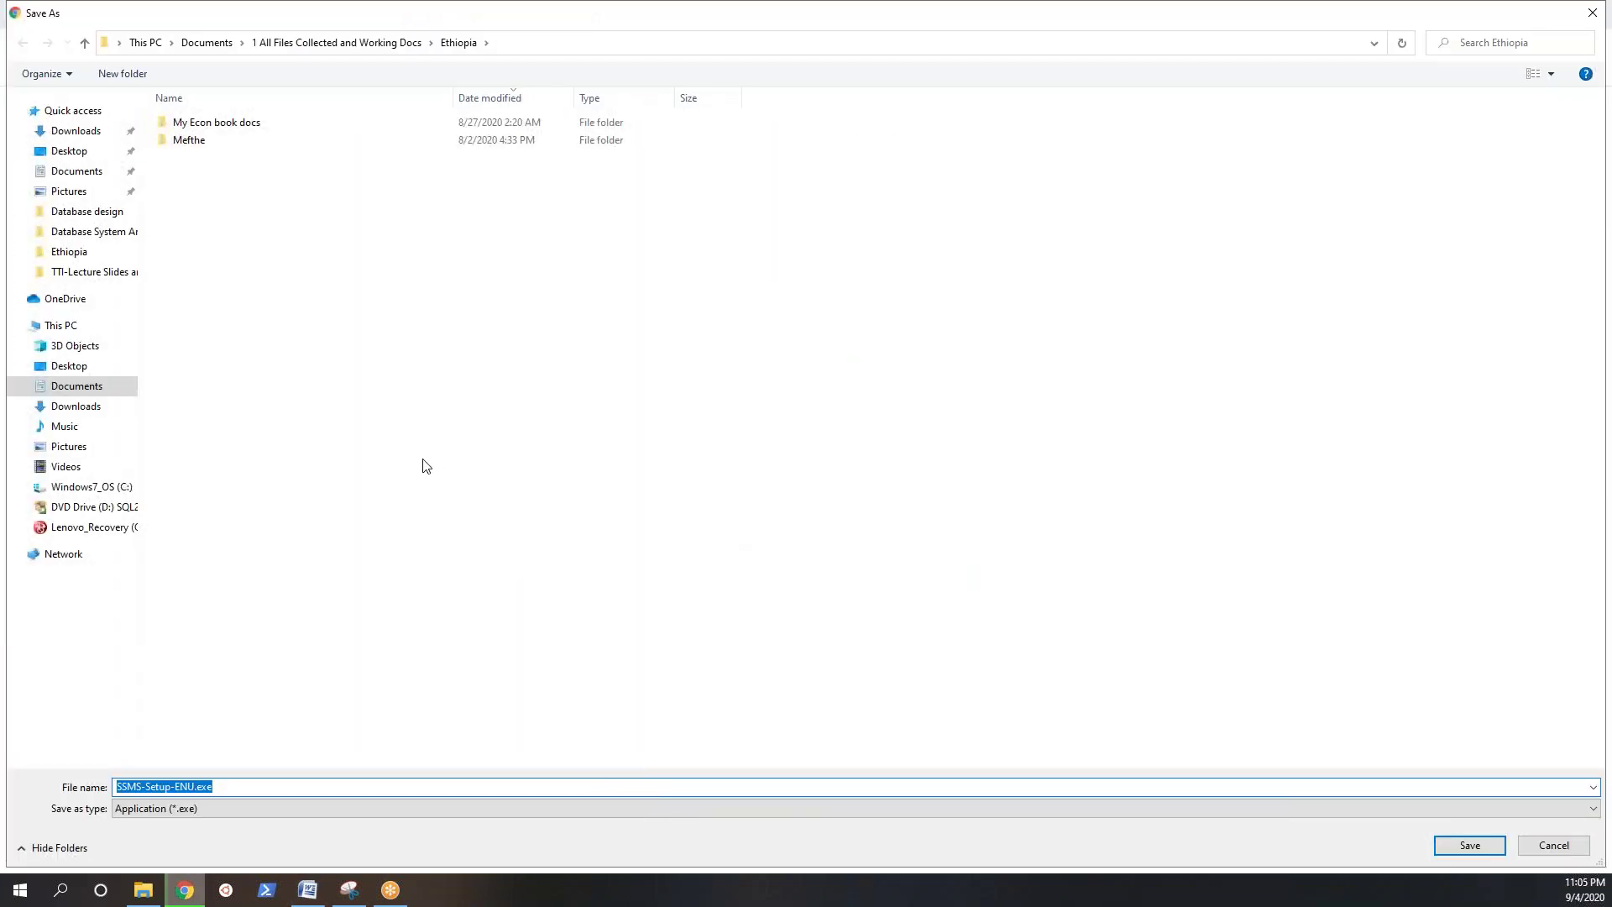
click(72, 174)
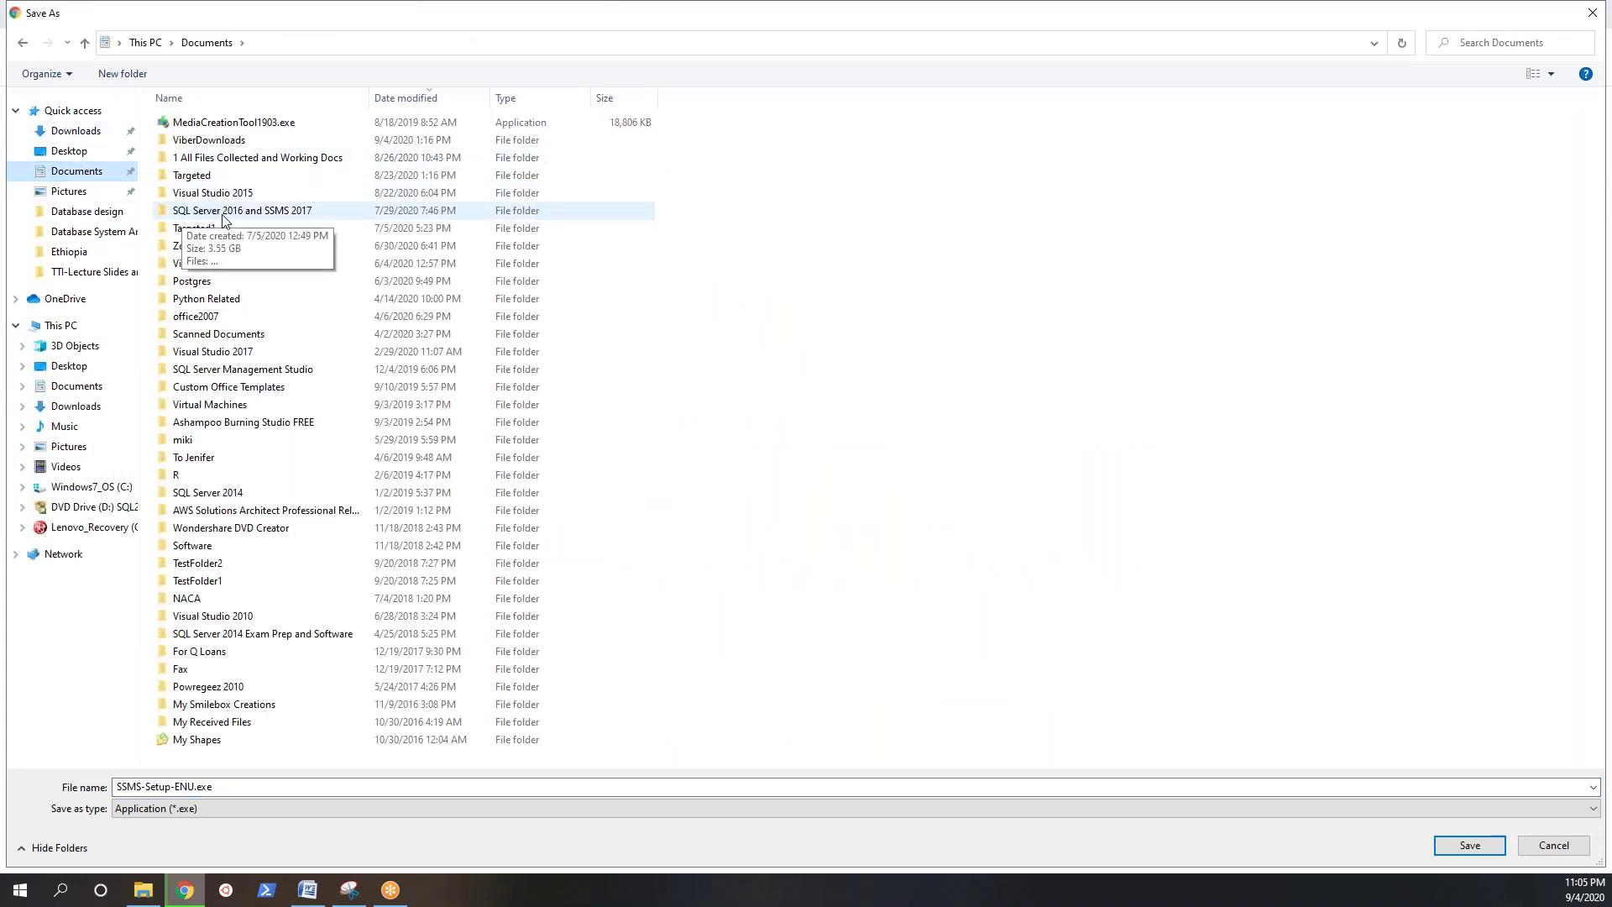
double_click(282, 211)
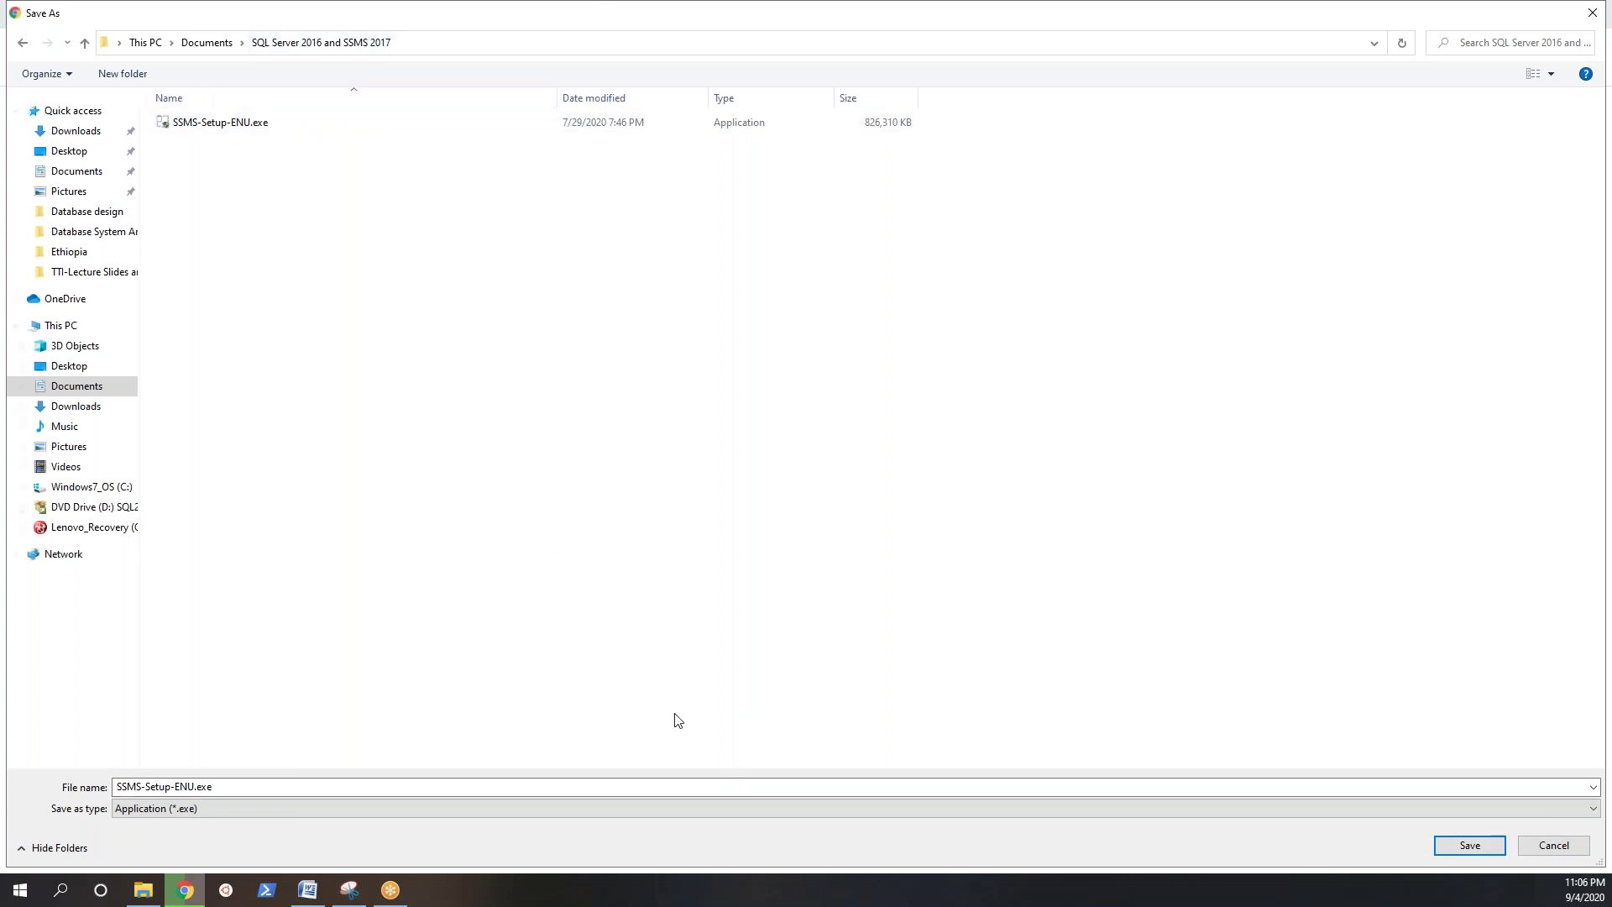
click(1553, 846)
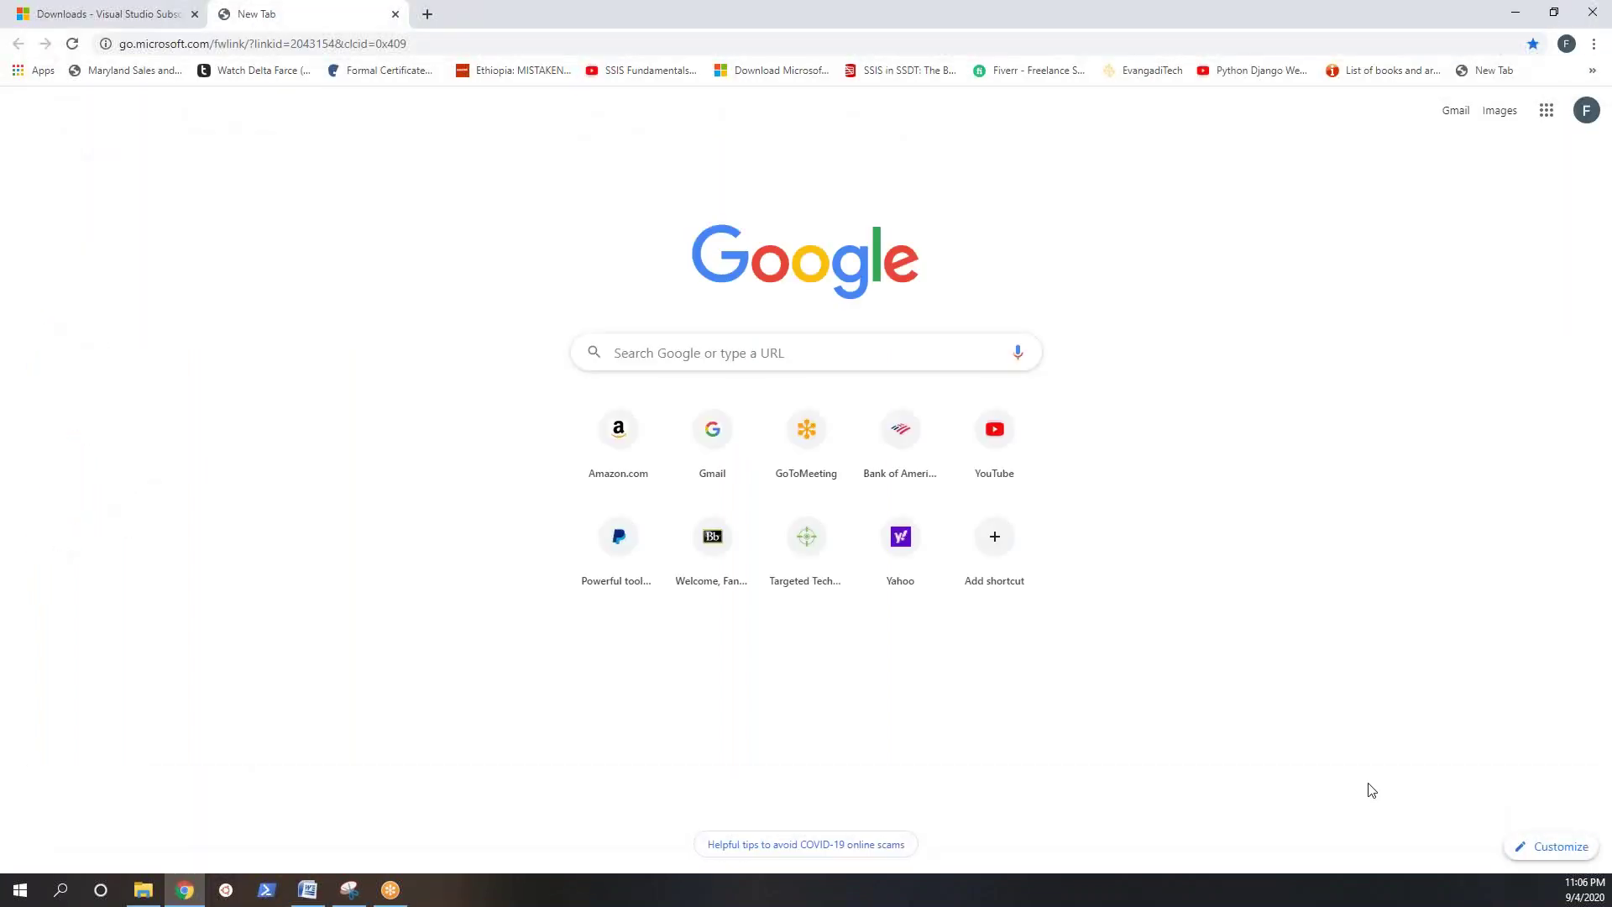
click(395, 15)
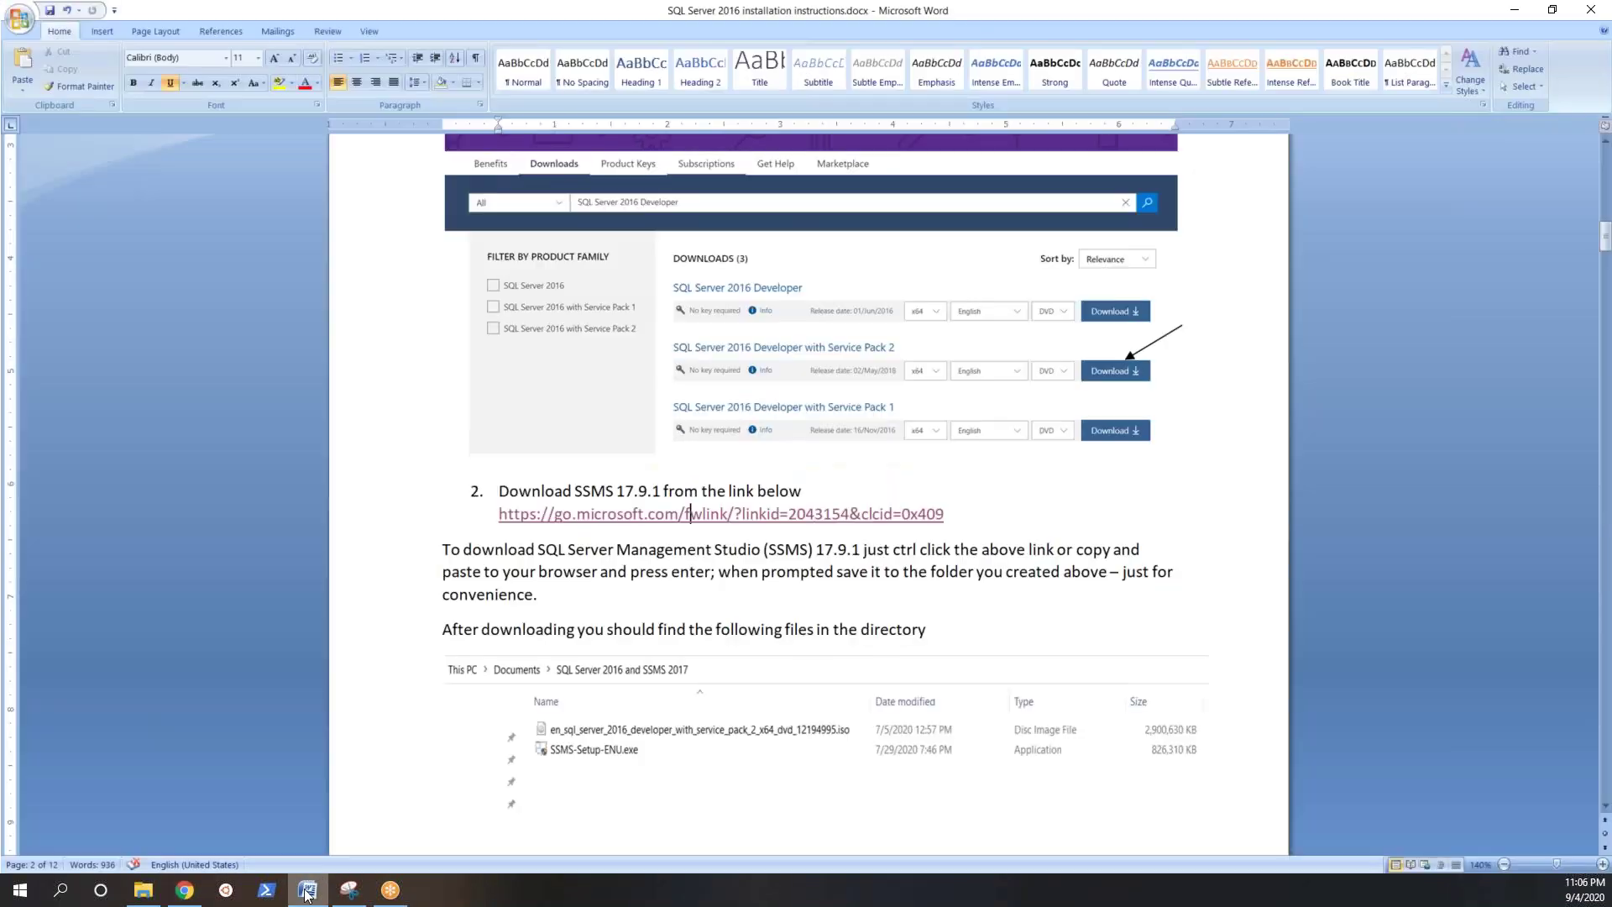
Step: Review the expected downloaded files and the first SQL Server 2016 Developer Edition installation step on mounting the ISO in the Word instructions
click(307, 890)
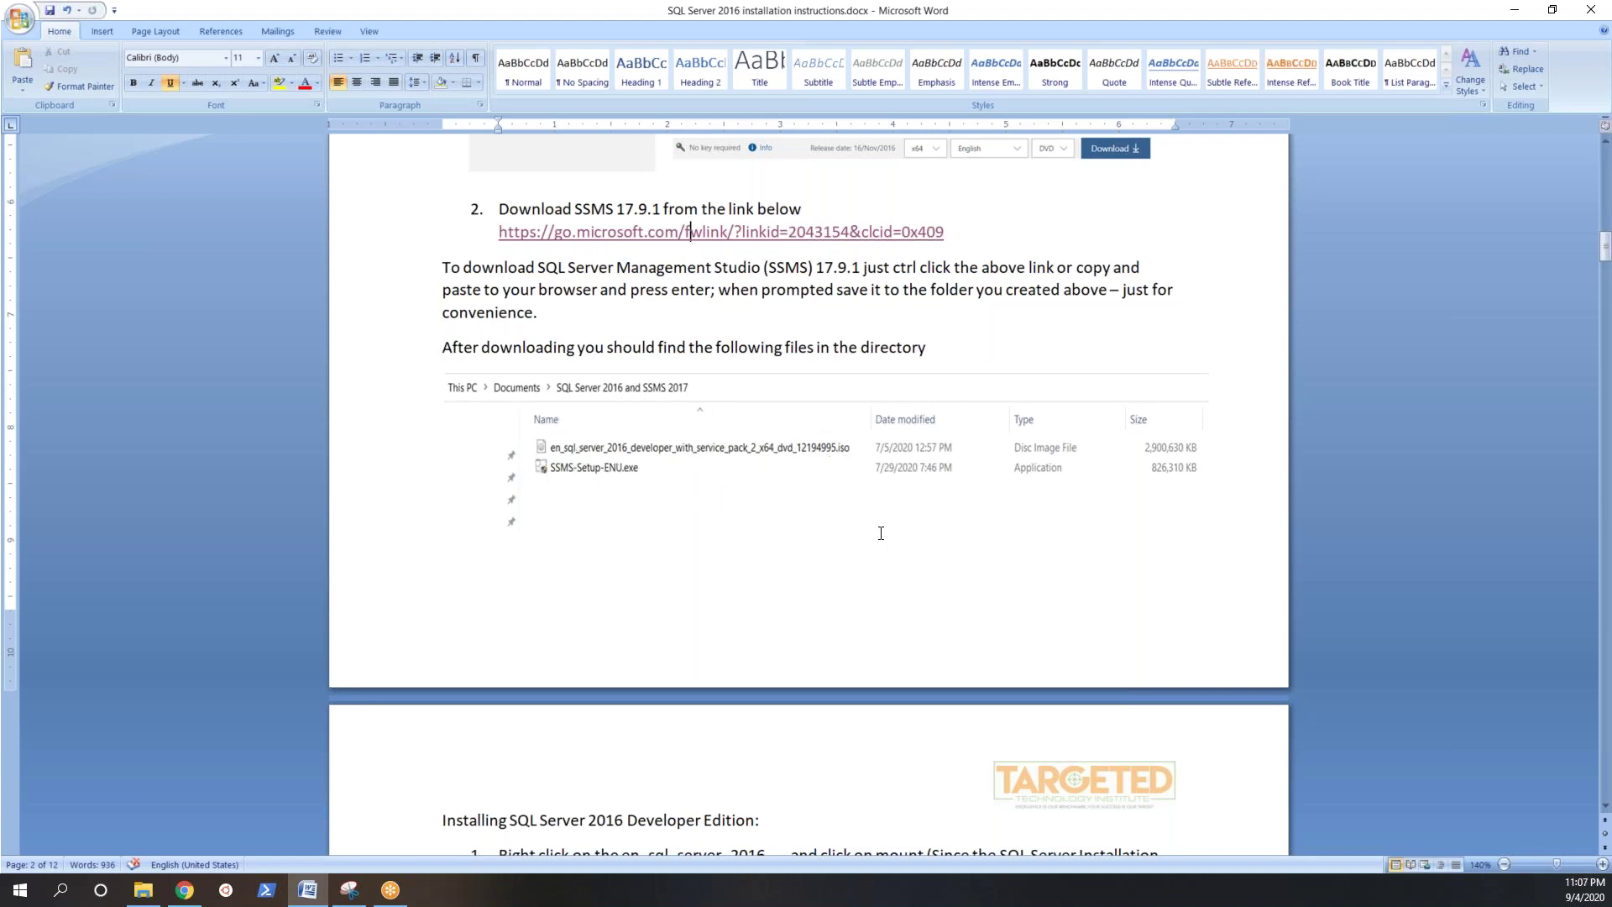
scroll(881, 533, down, 3)
scroll(880, 531, down, 6)
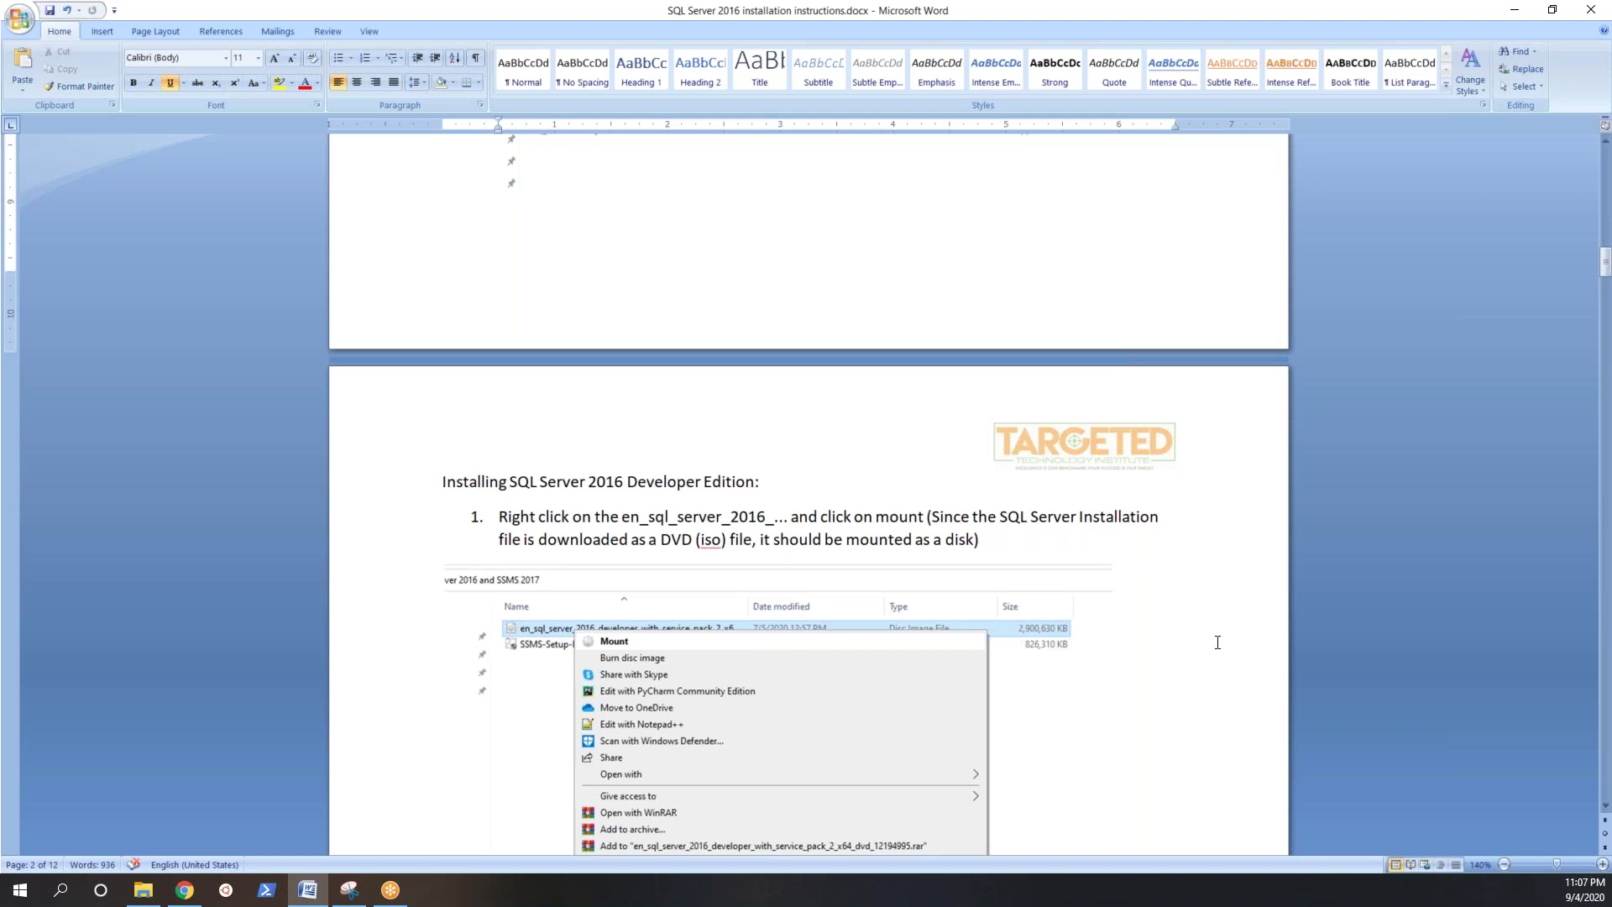
scroll(1217, 642, down, 4)
scroll(1098, 612, up, 16)
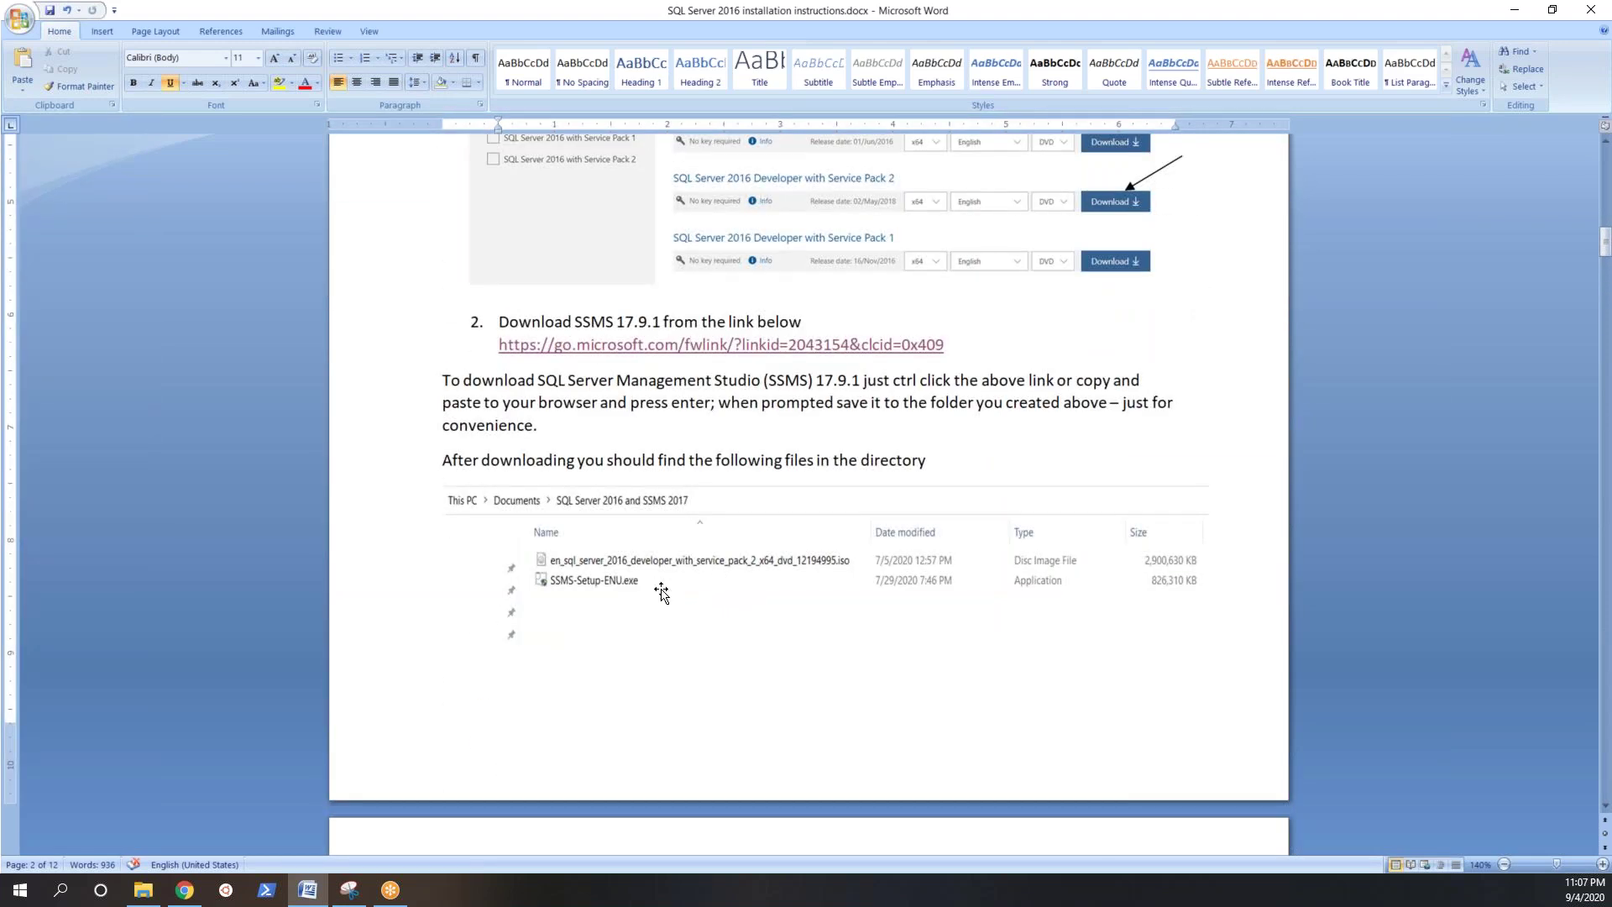
scroll(661, 593, down, 4)
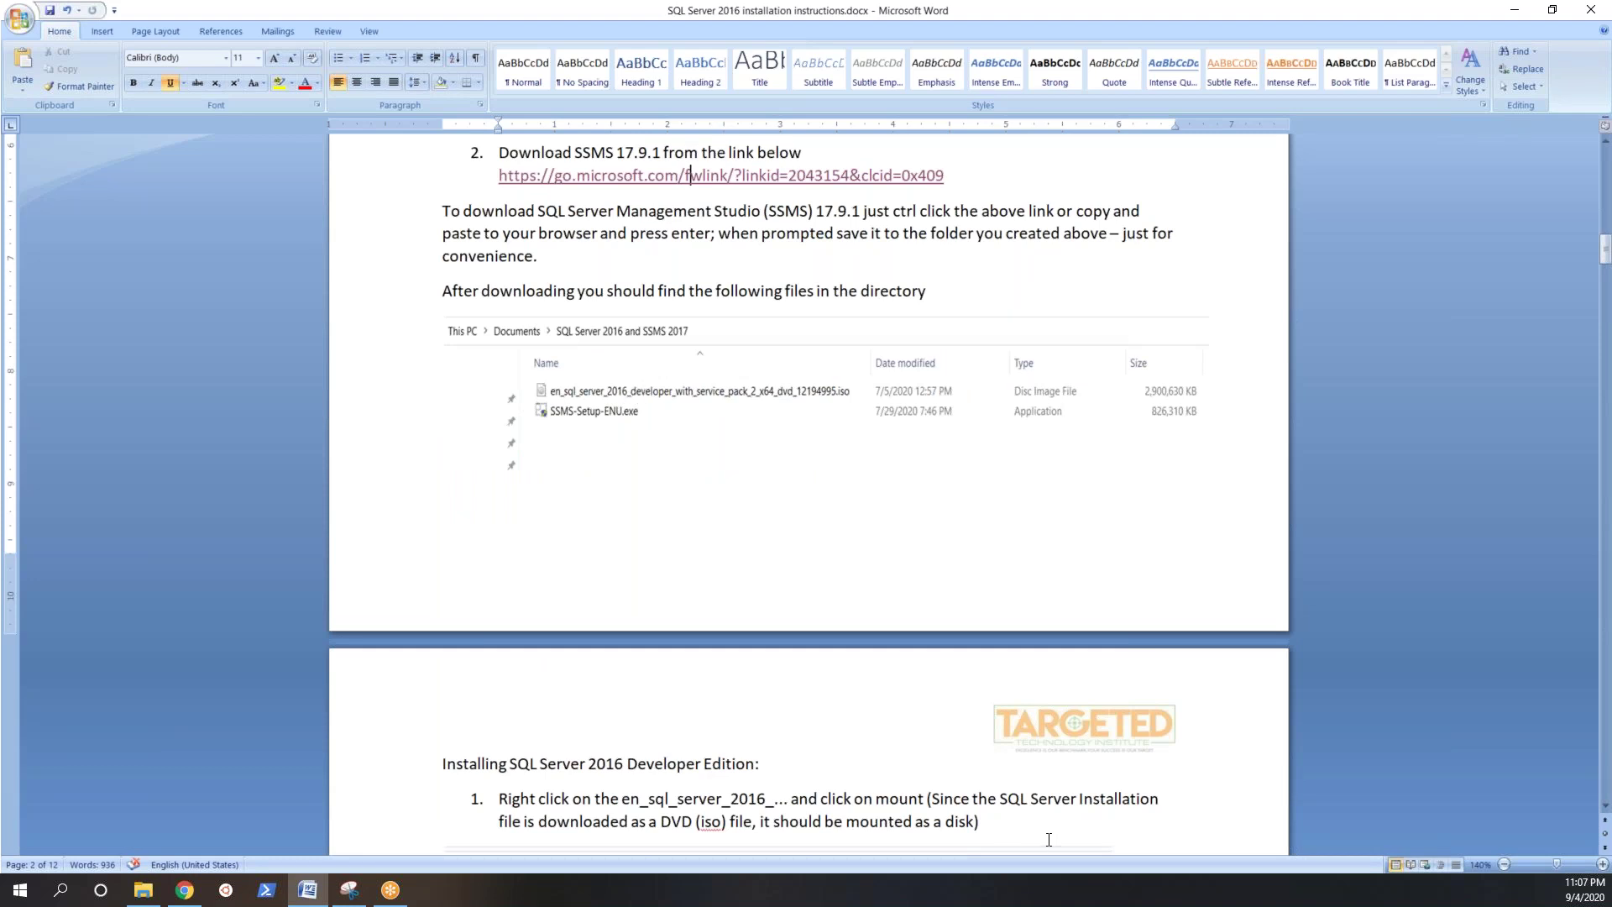
scroll(1049, 840, down, 3)
click(1007, 651)
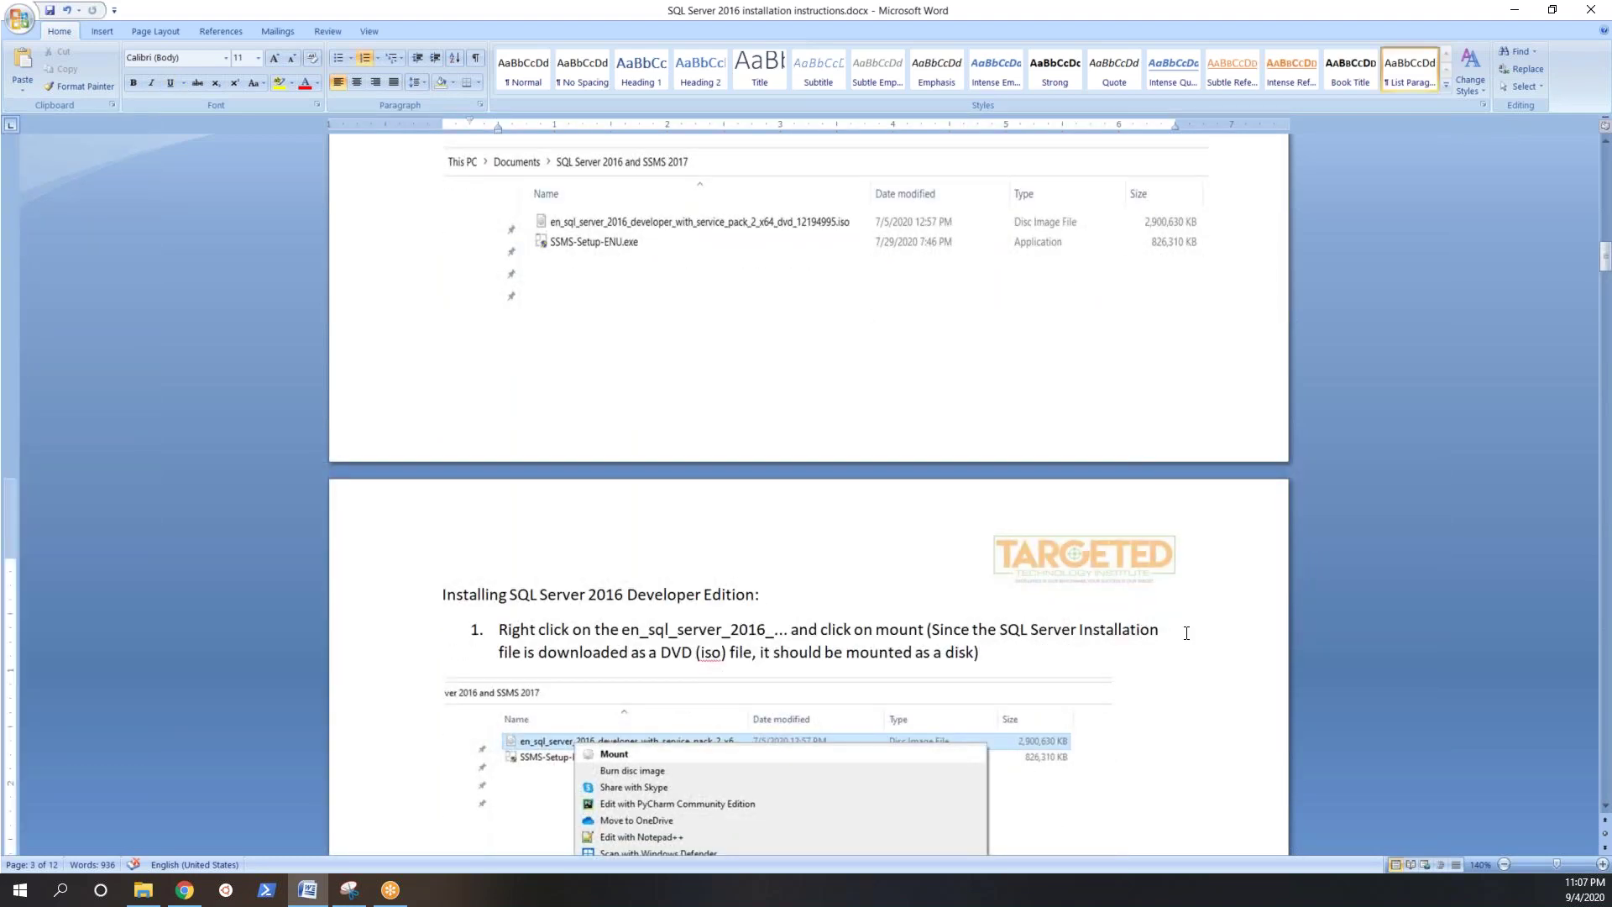
scroll(1153, 599, up, 3)
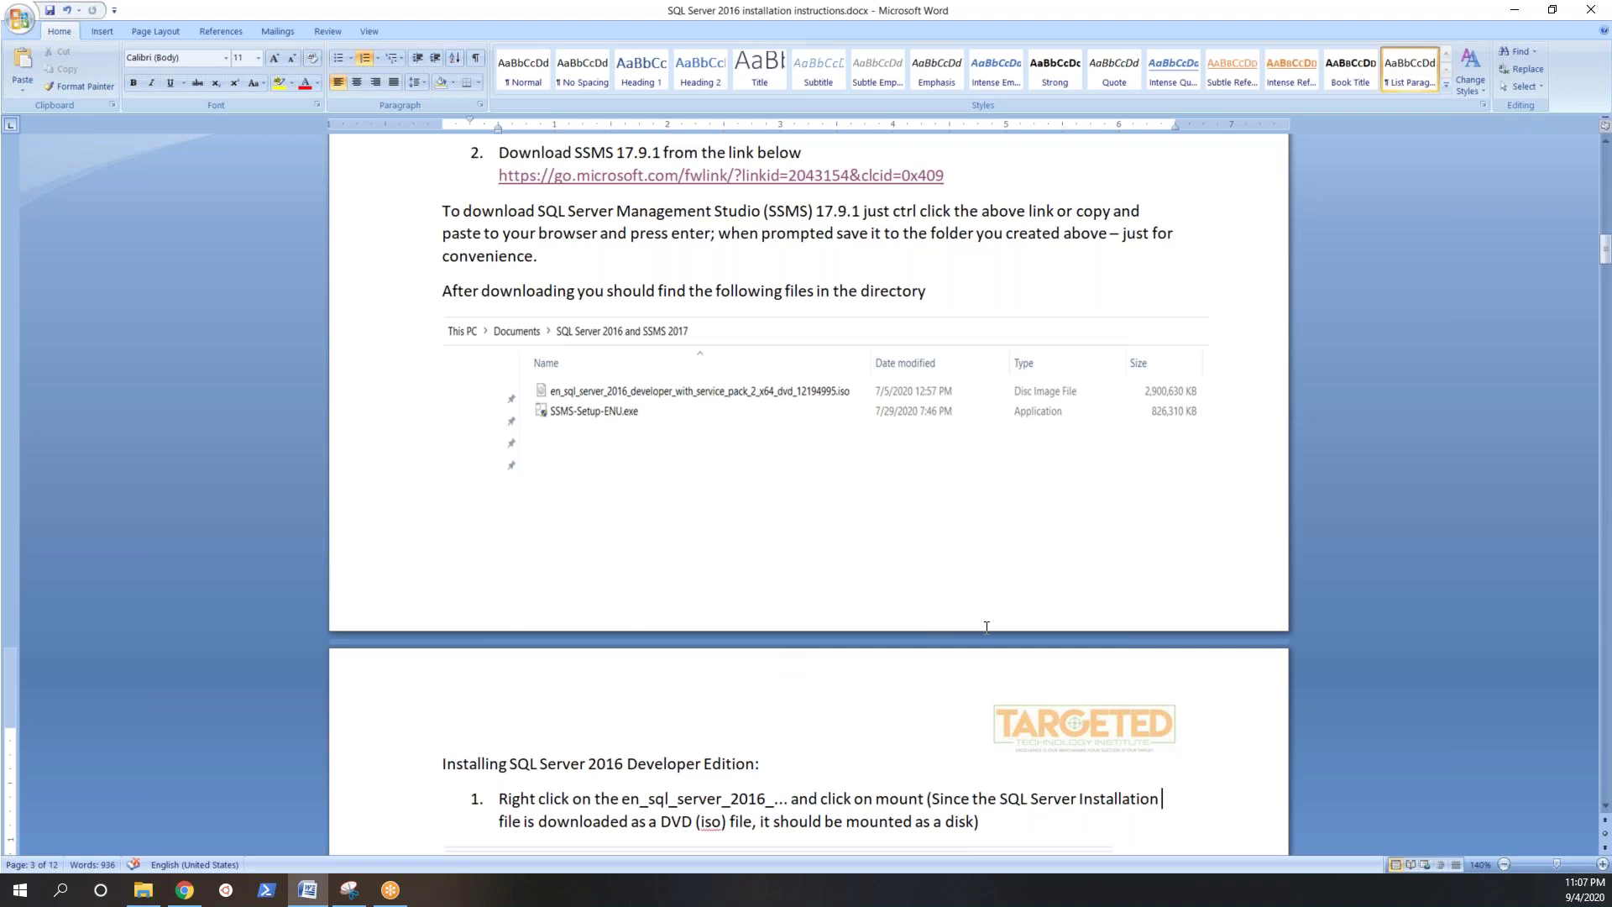
scroll(987, 625, down, 3)
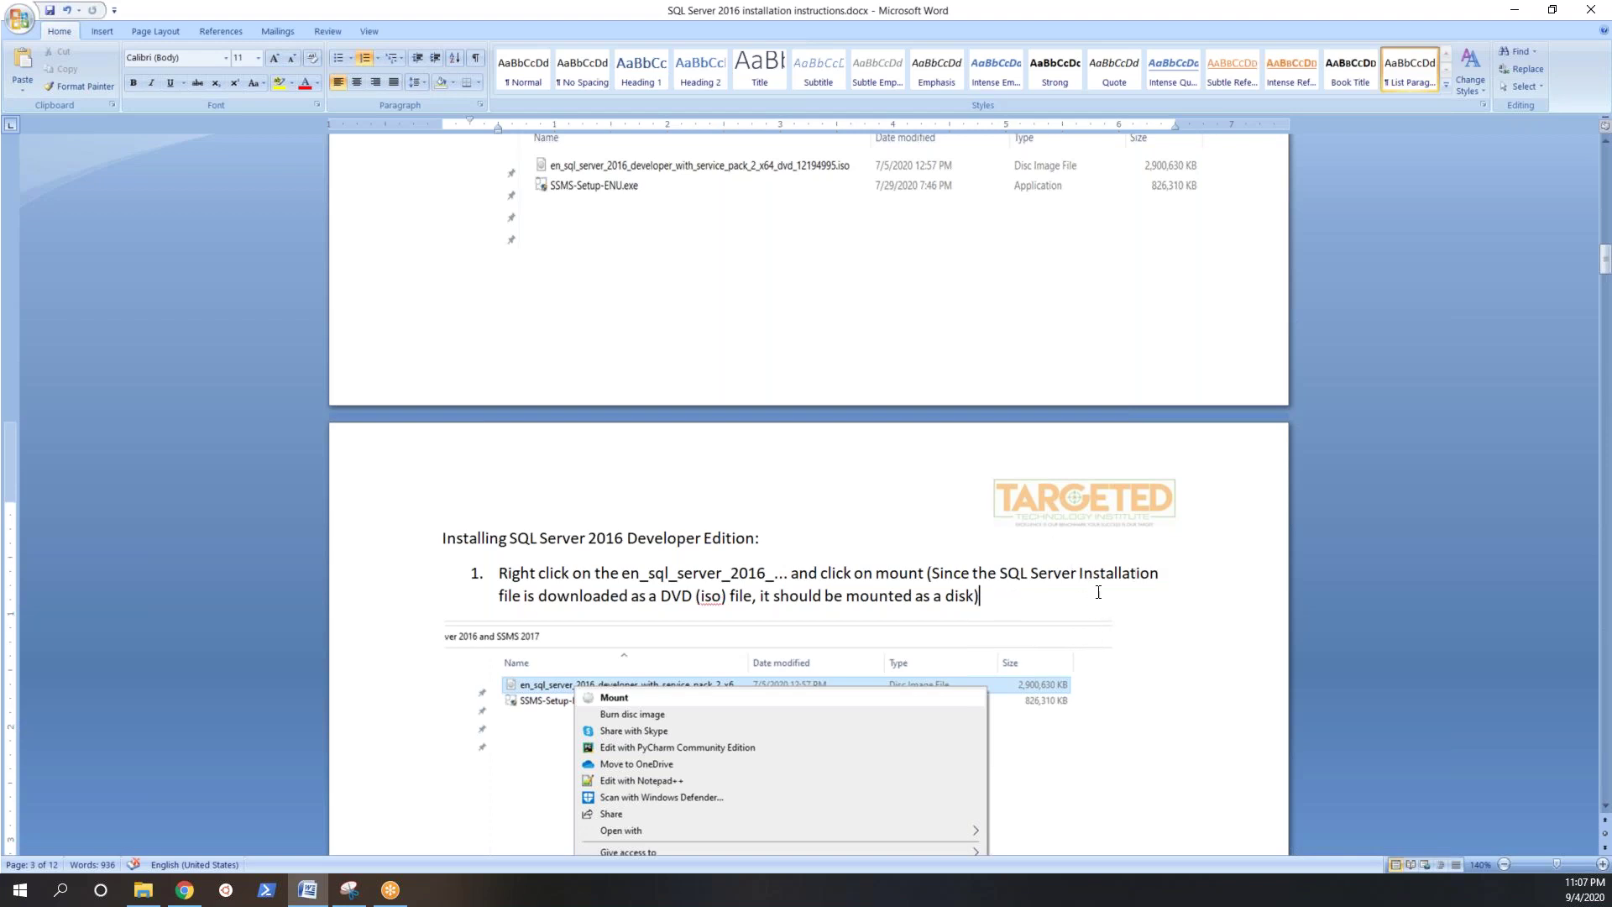
scroll(736, 426, up, 5)
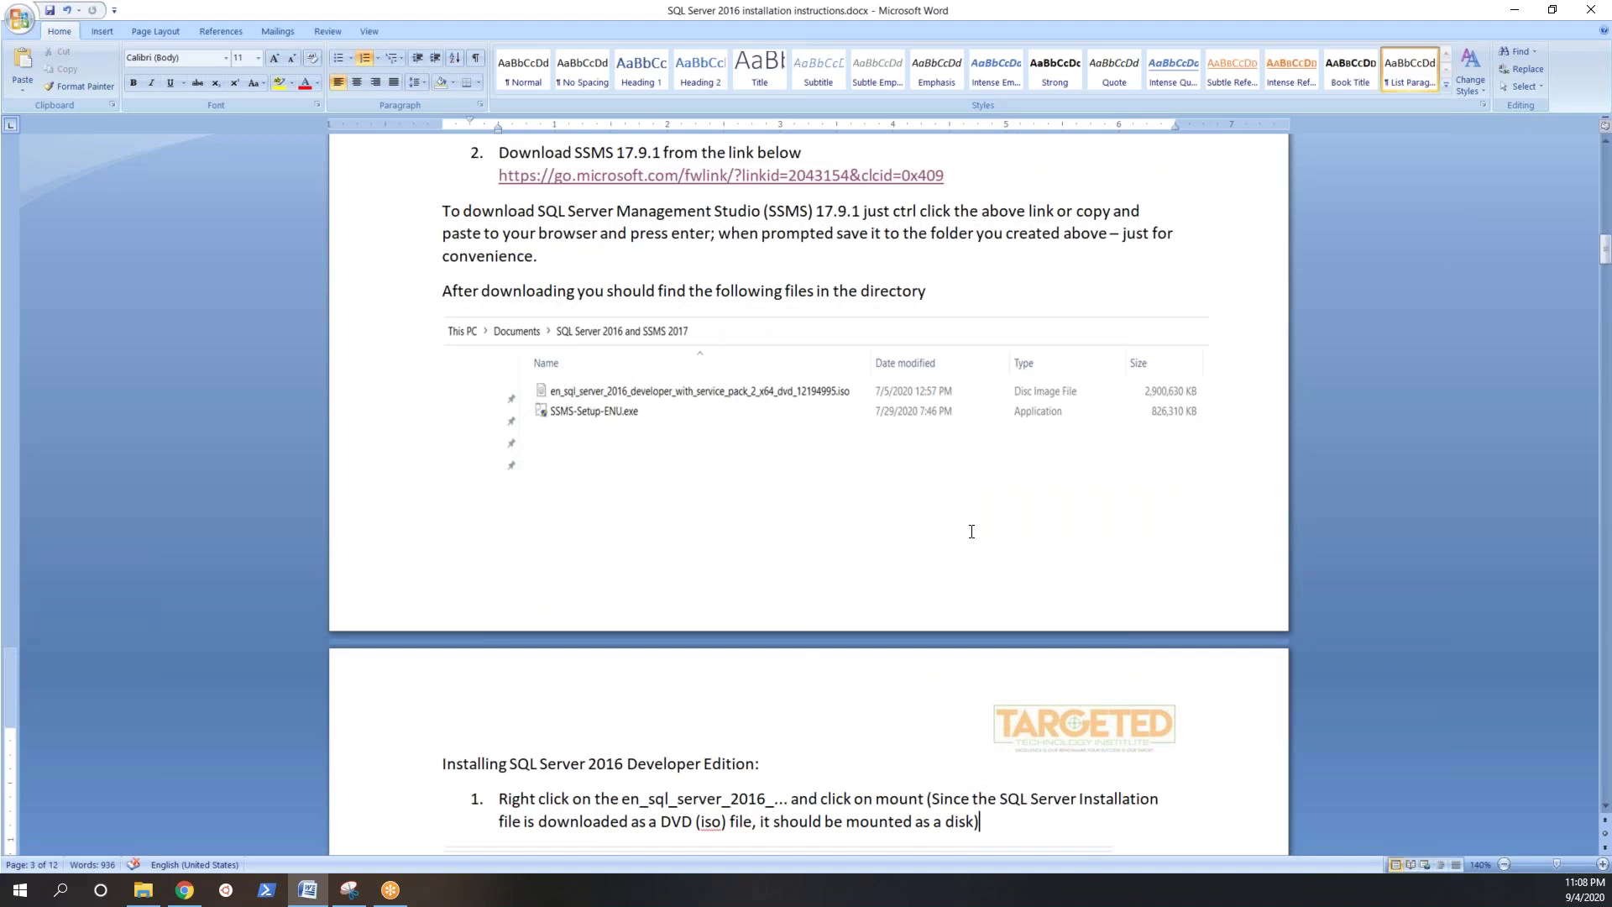
scroll(806, 424, down, 9)
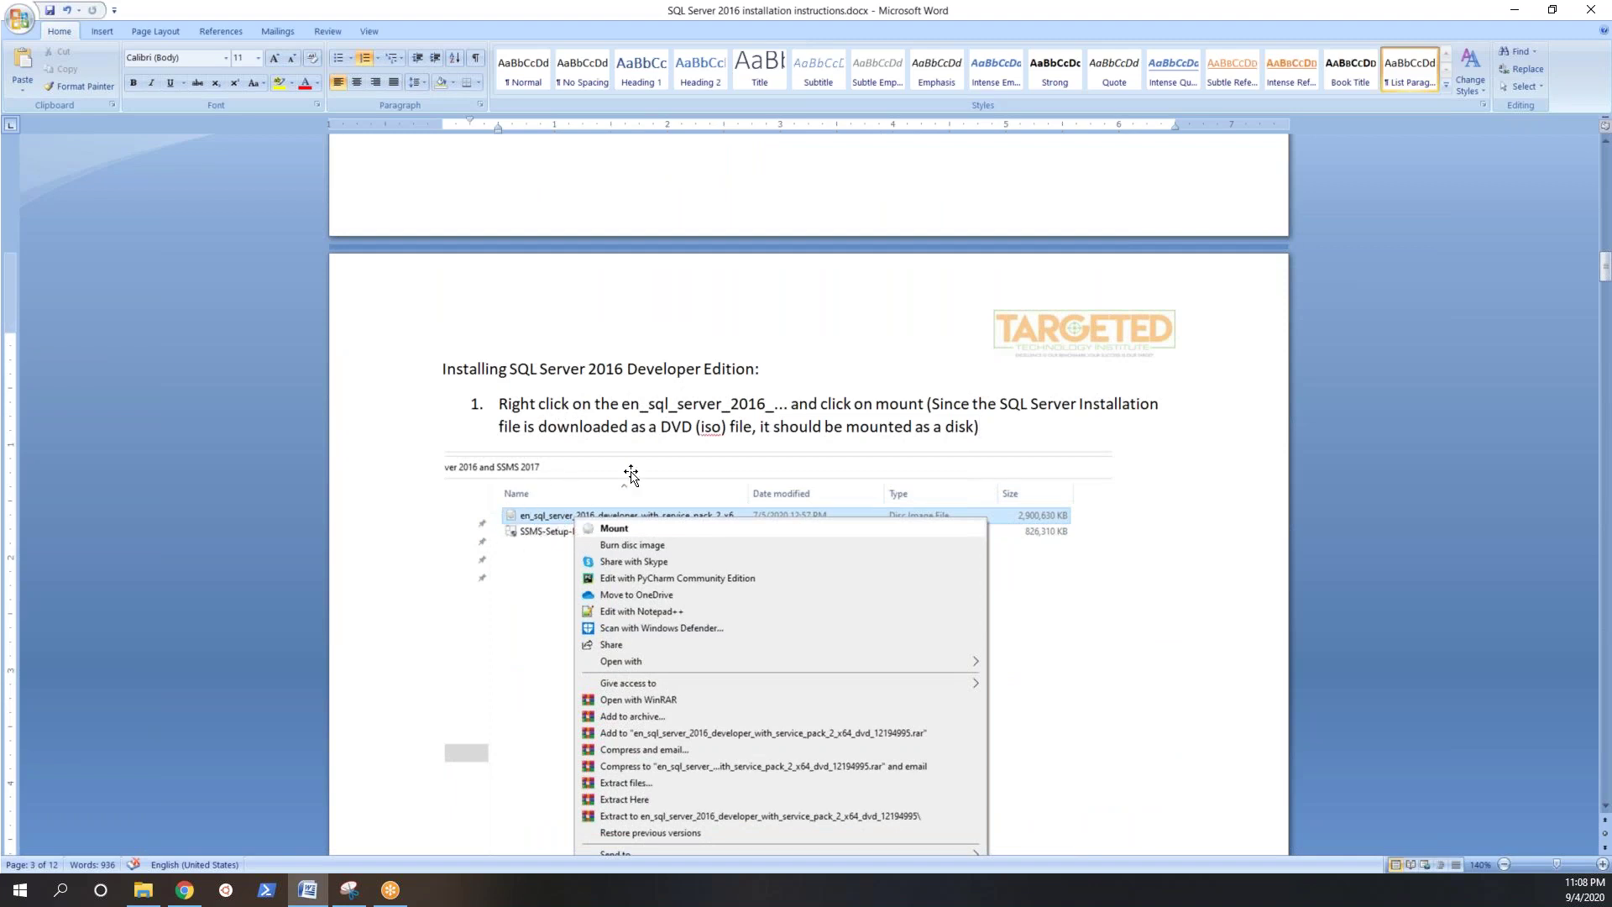
Step: Switch to File Explorer and open the SQL Server 2016 and SSMS 2017 folder in Documents
scroll(631, 476, up, 8)
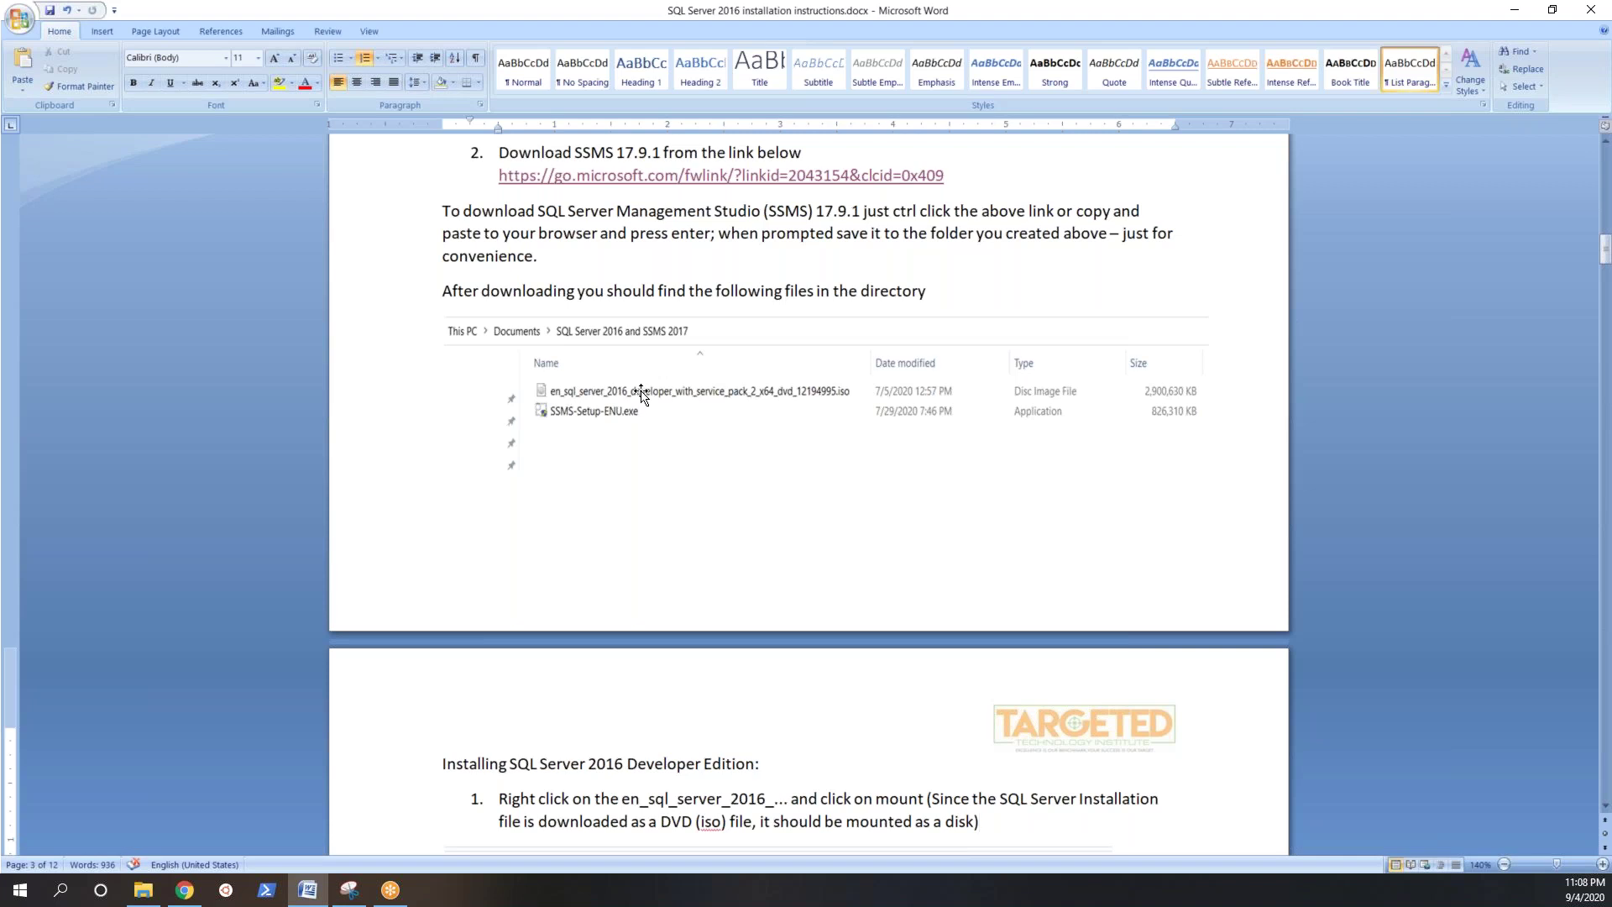
key(ctrl+v)
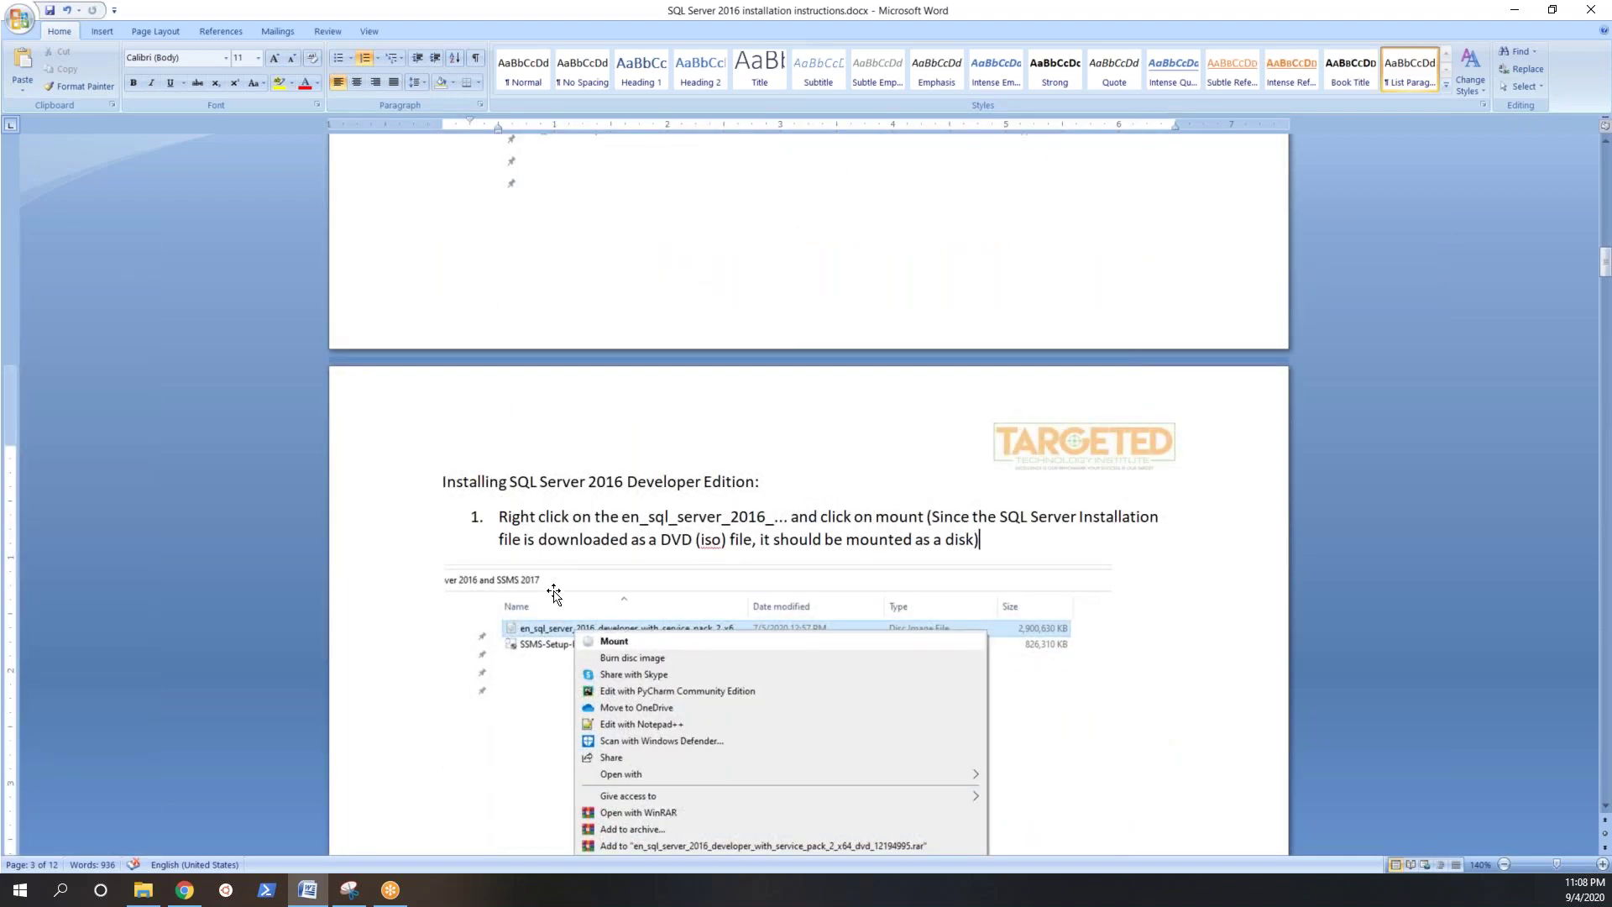
click(143, 890)
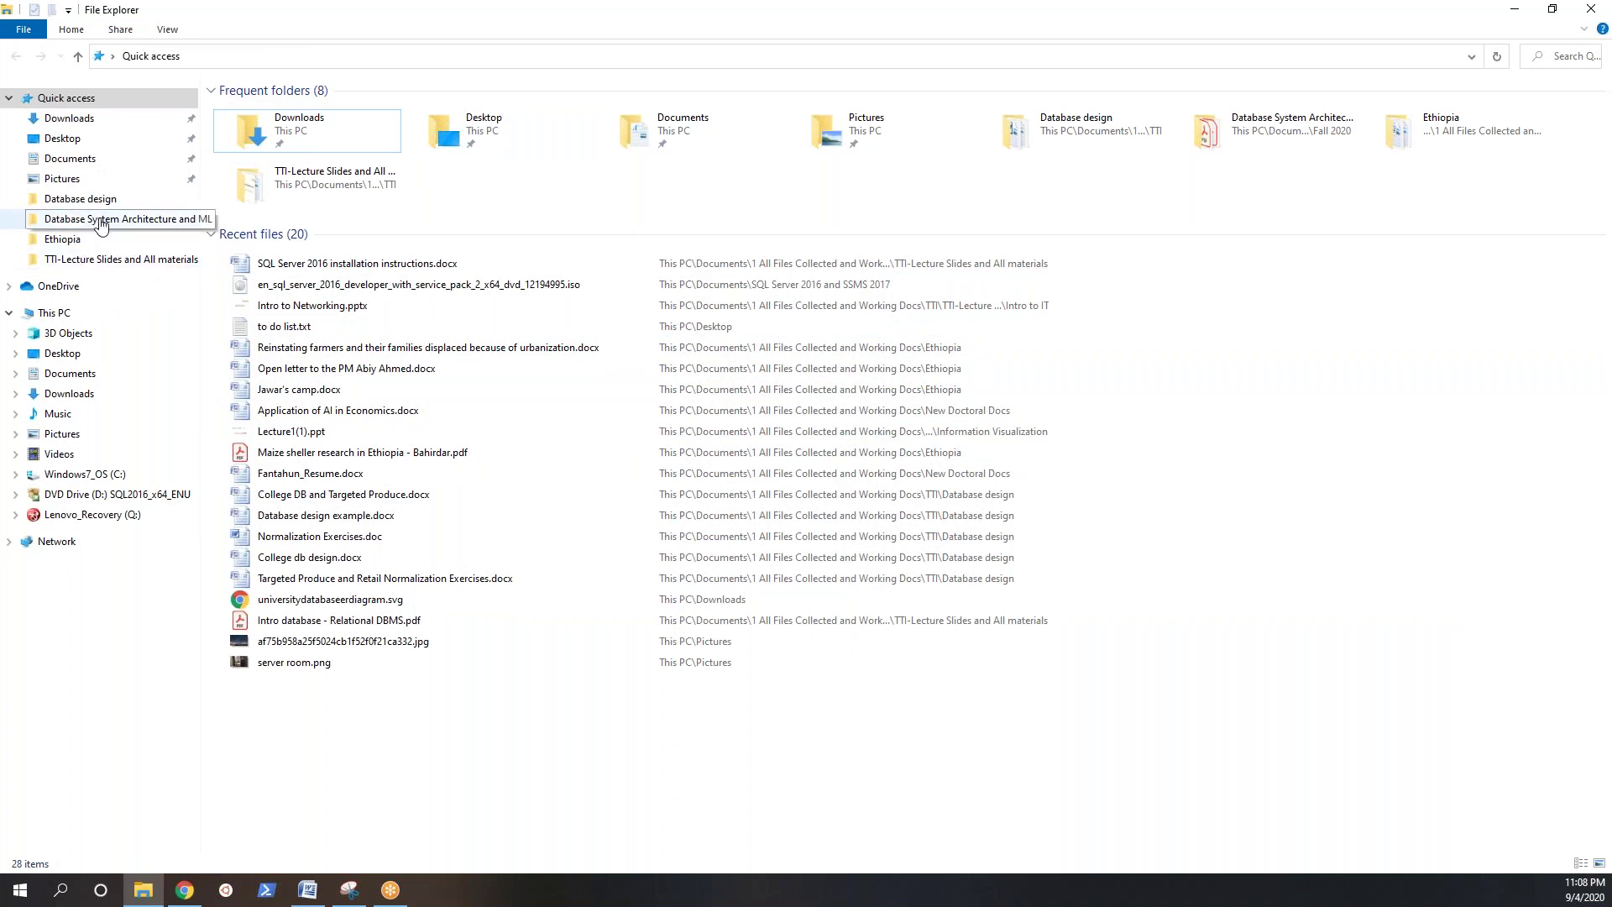
click(85, 381)
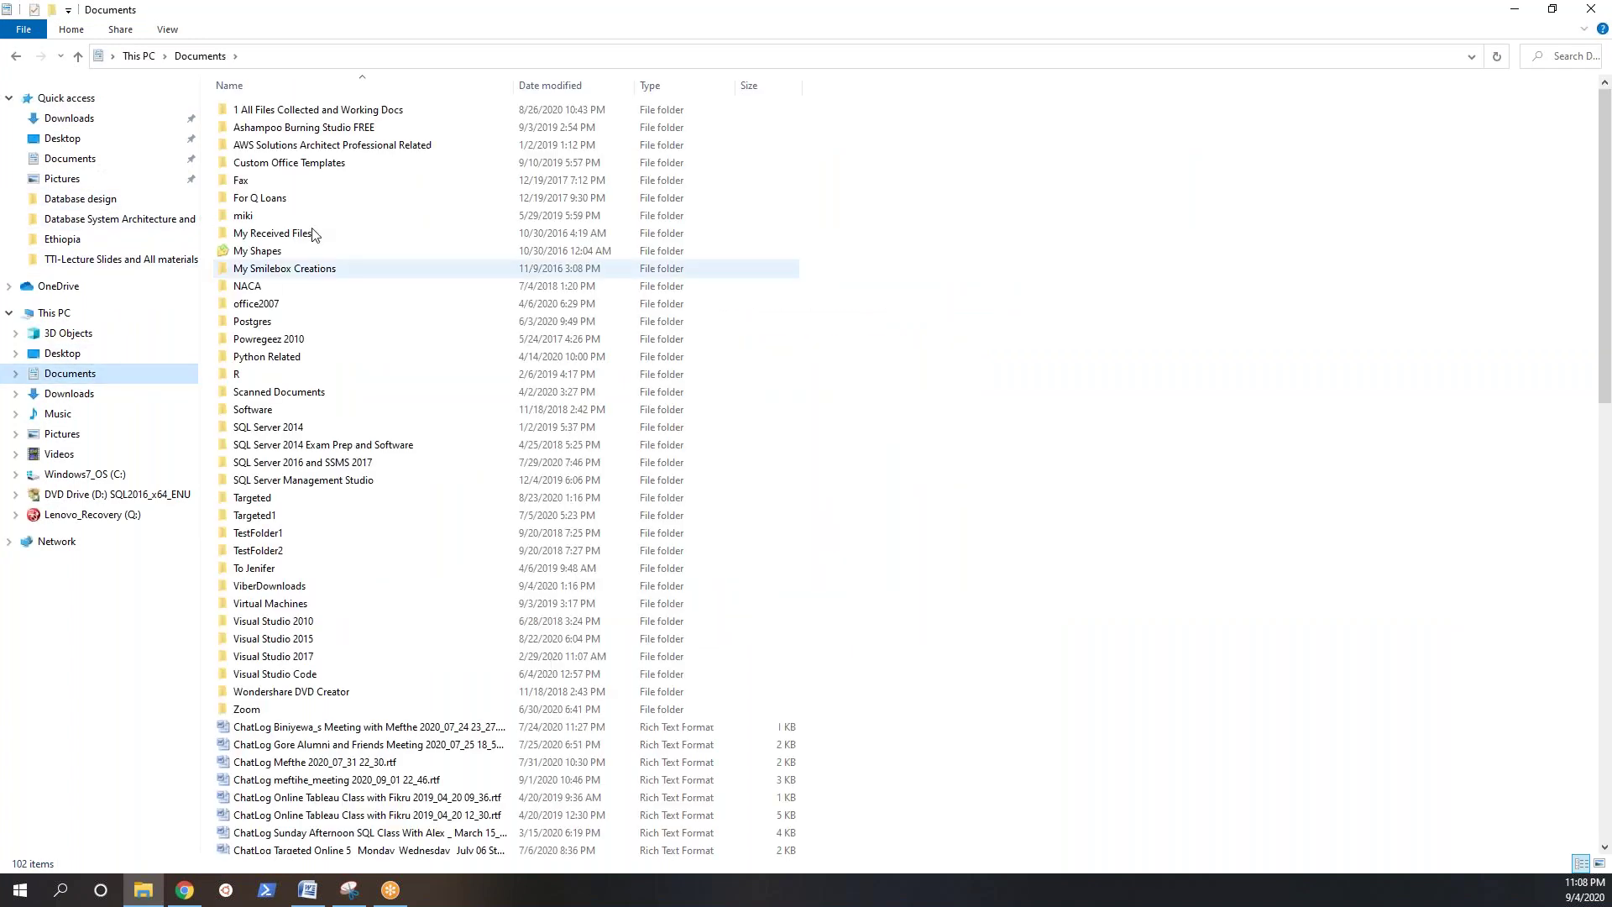
double_click(299, 465)
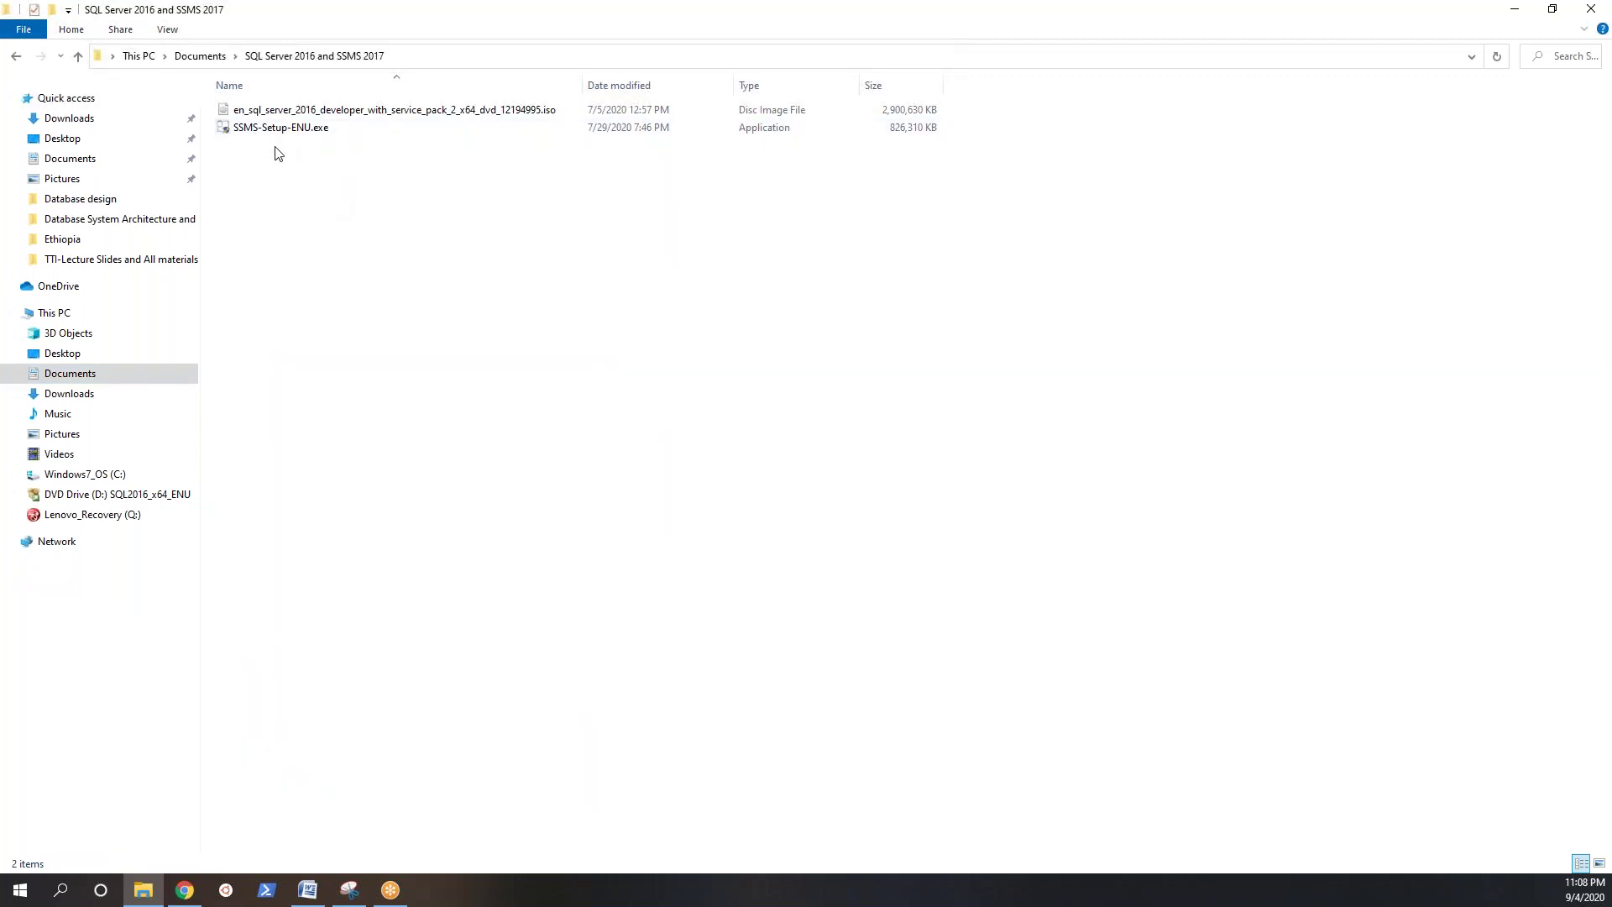
Step: Eject the already mounted SQL2016_x64_ENU DVD drive (D:)
click(271, 114)
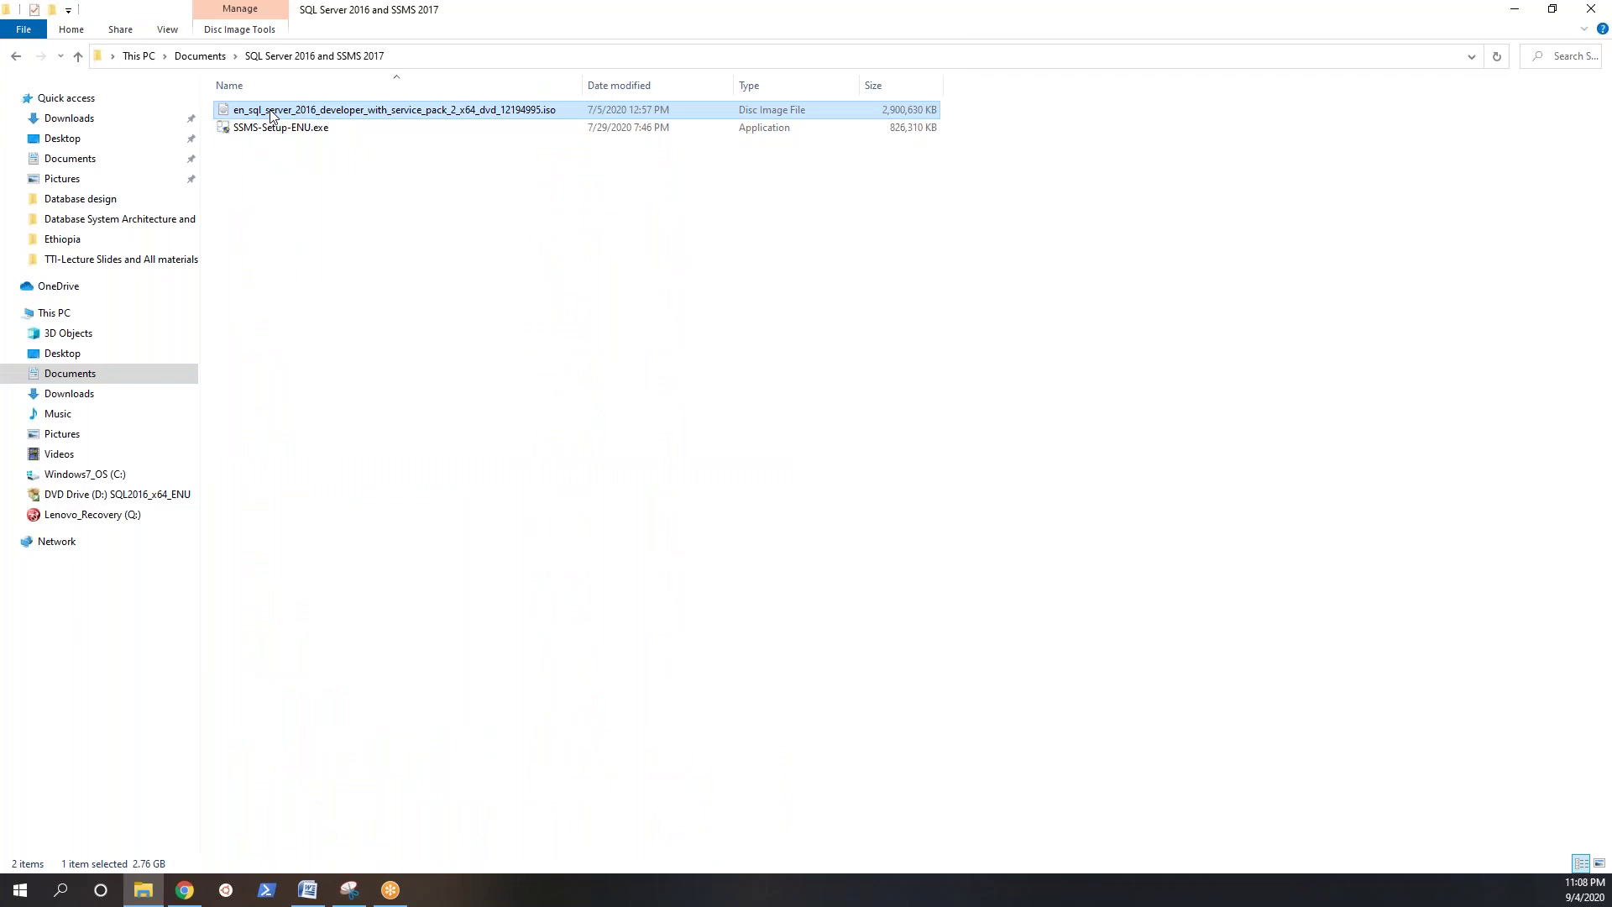
right_click(270, 114)
click(910, 288)
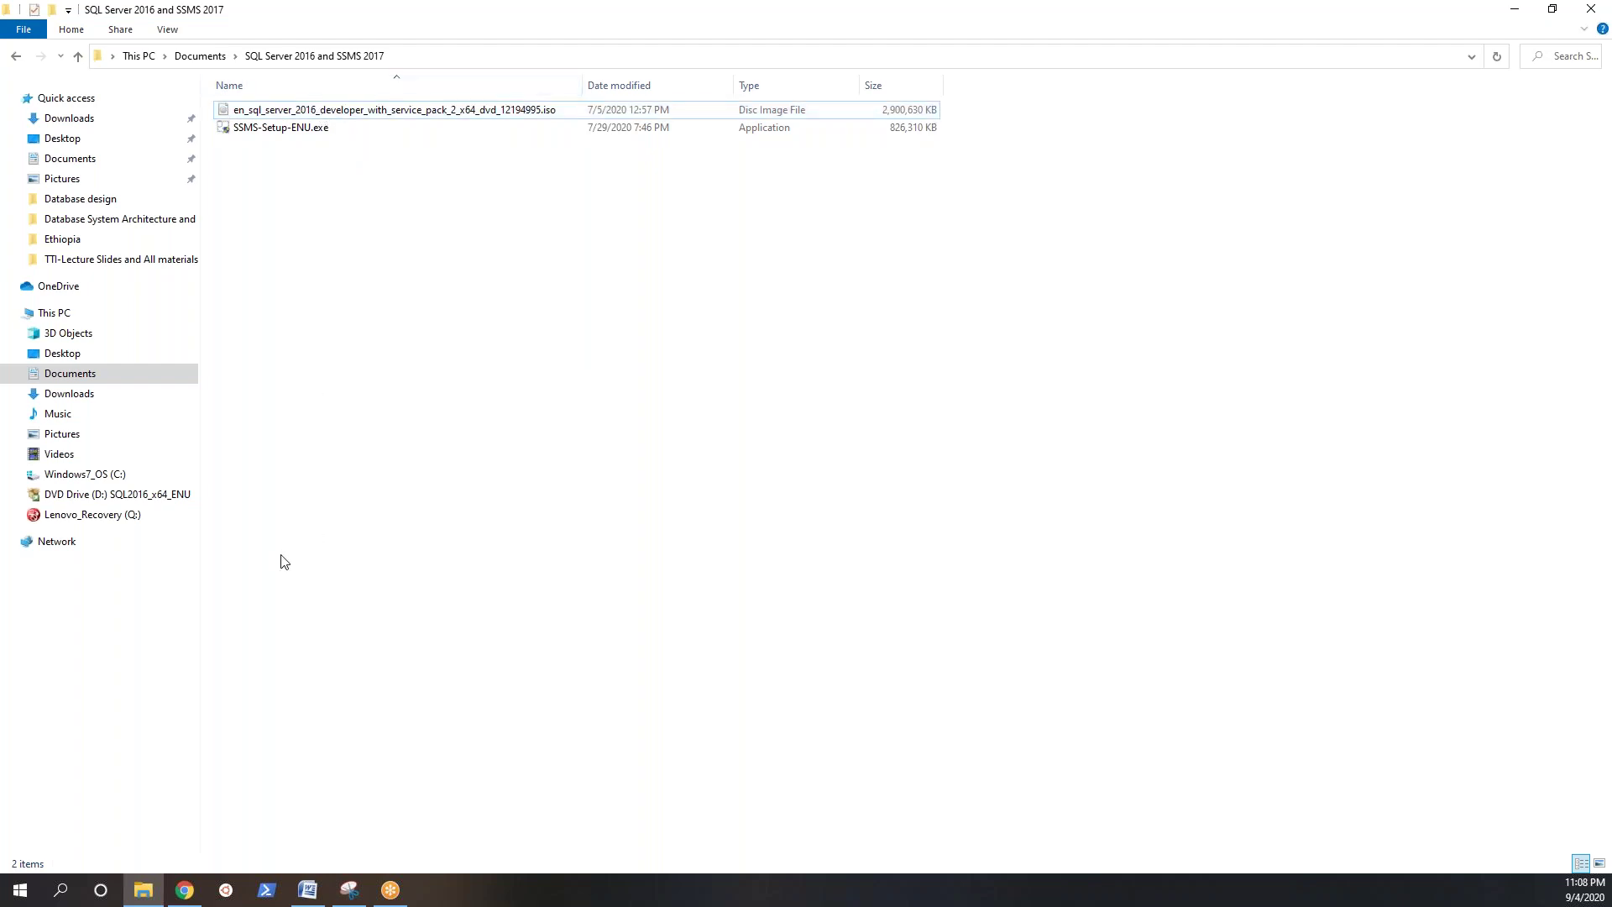
right_click(74, 497)
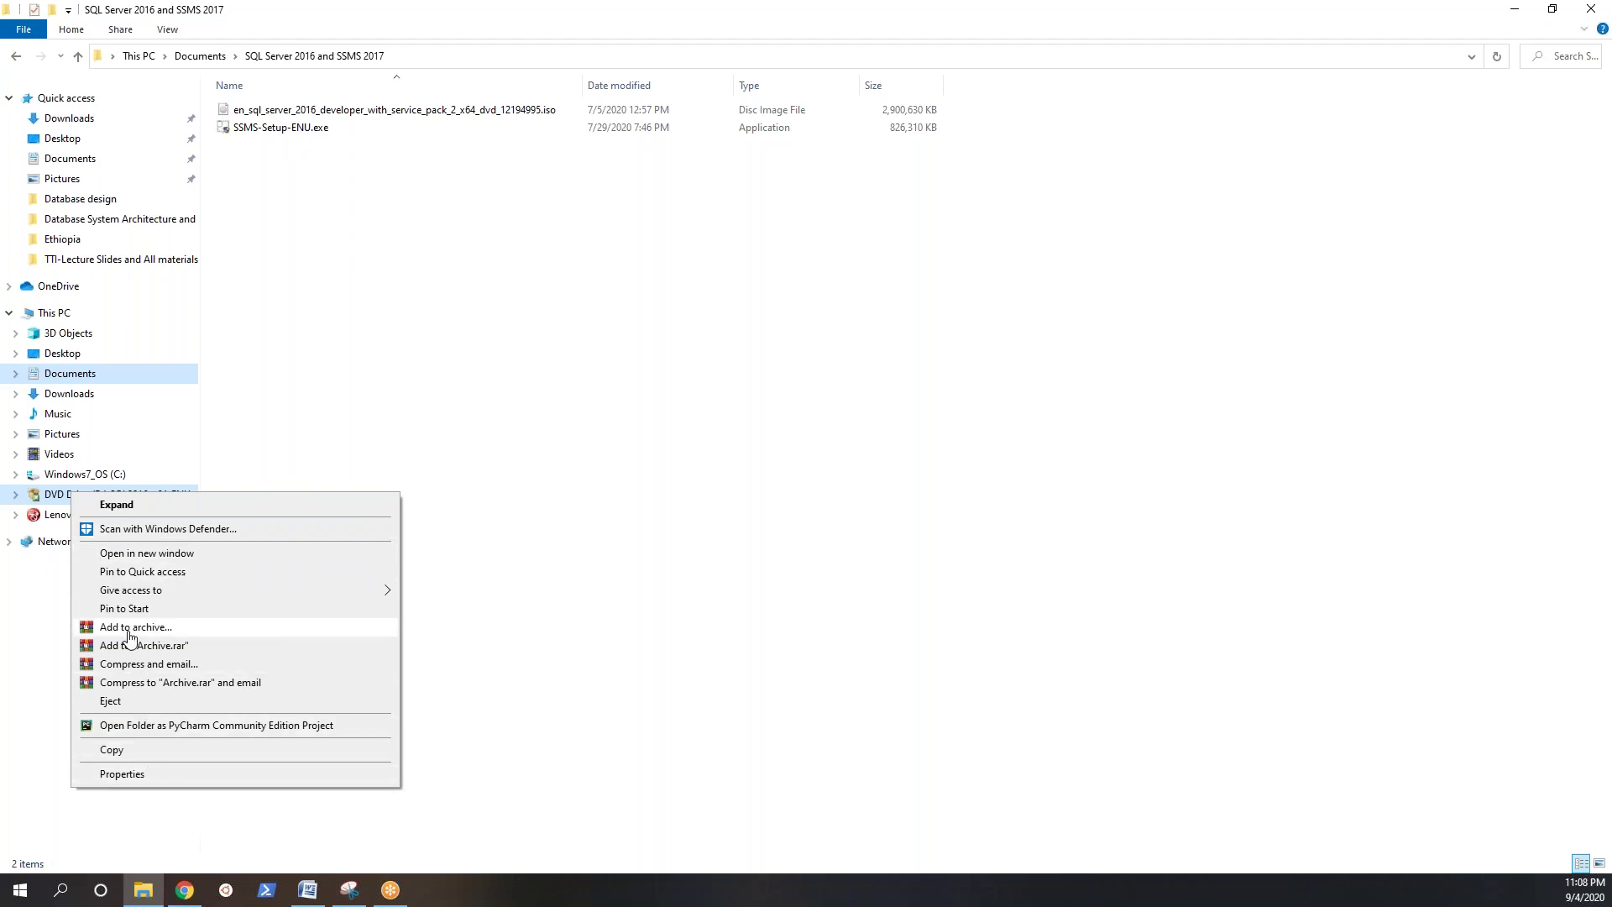
click(160, 702)
Step: Mount the en_sql_server_2016_developer_with_service_pack_2_x64_dvd_12194995.iso image as a disk
click(319, 110)
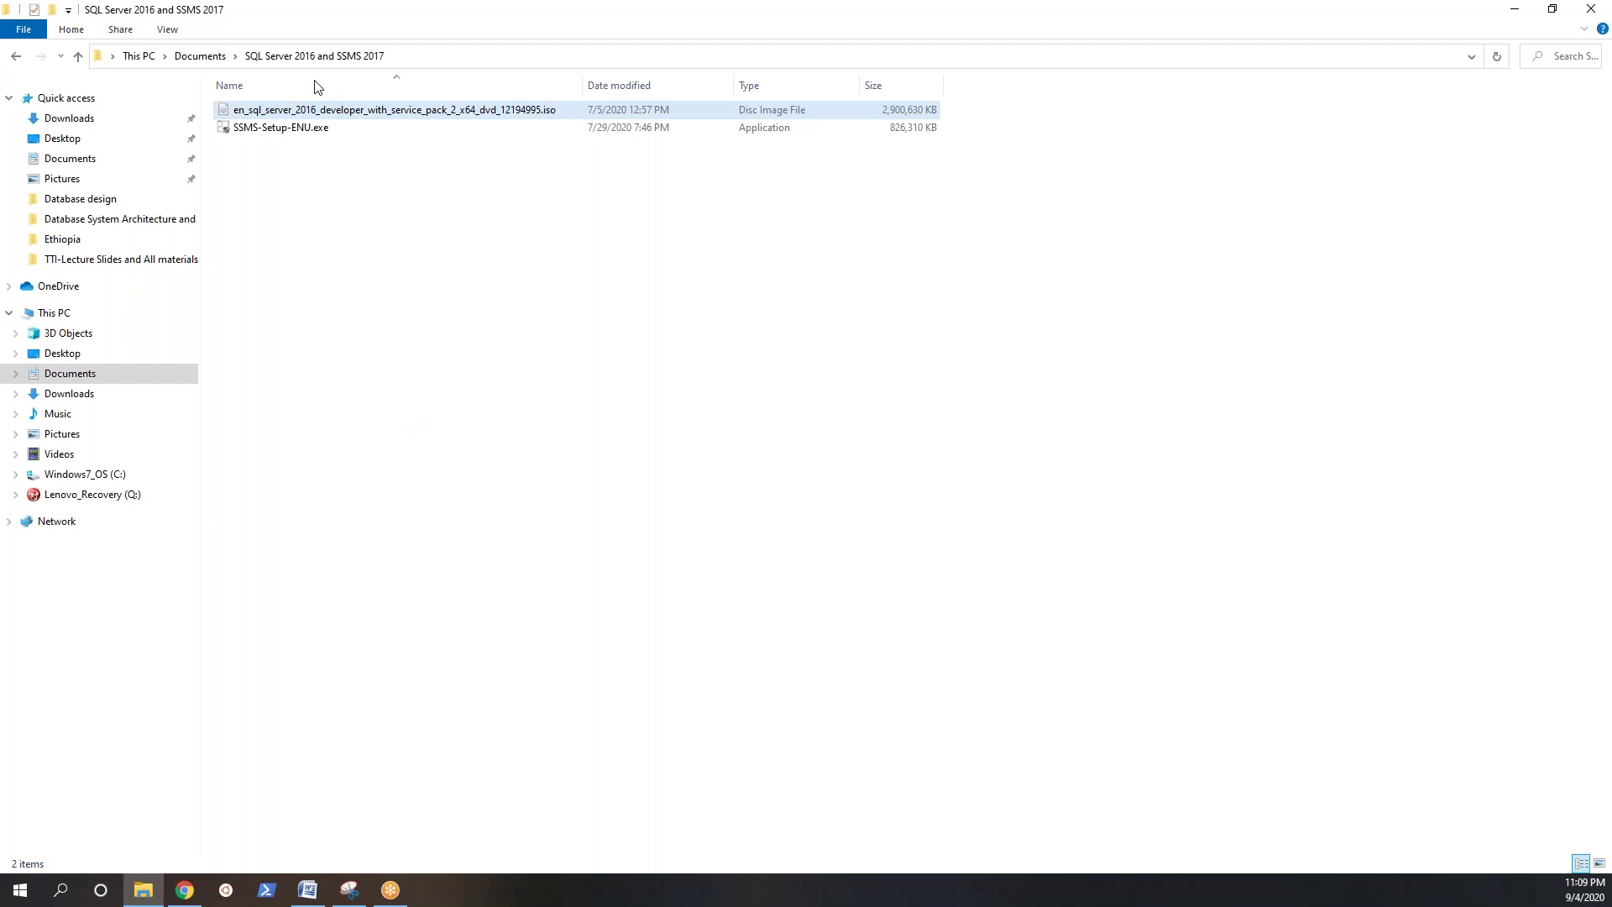
right_click(315, 111)
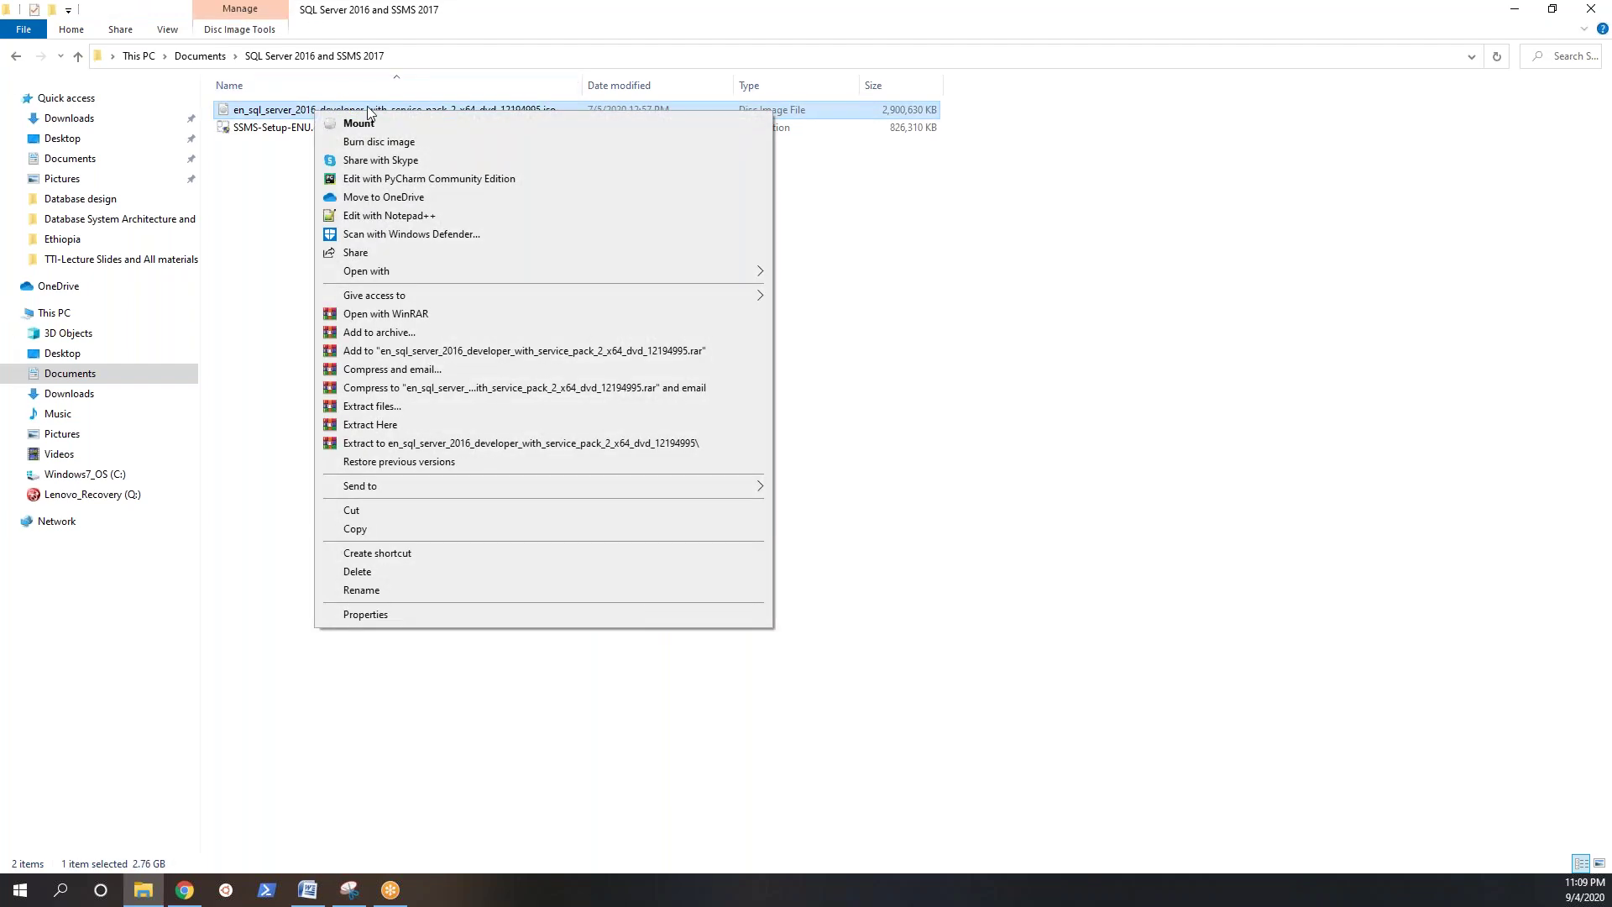
click(366, 124)
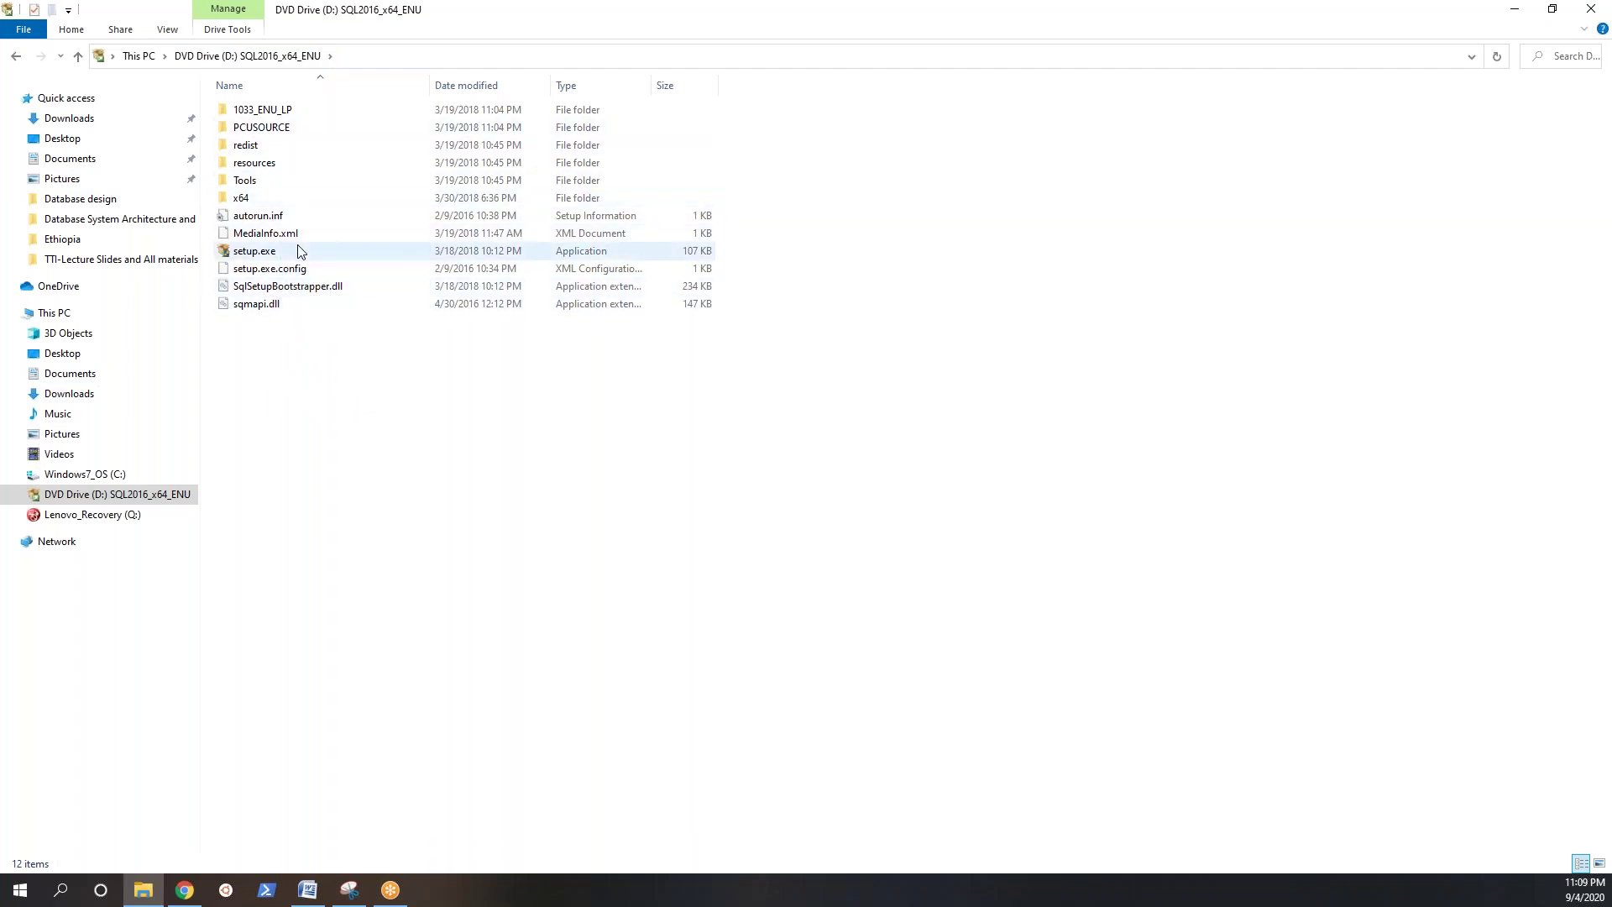
Step: Hide the file name extensions in the mounted drive's file list and show them again
click(168, 31)
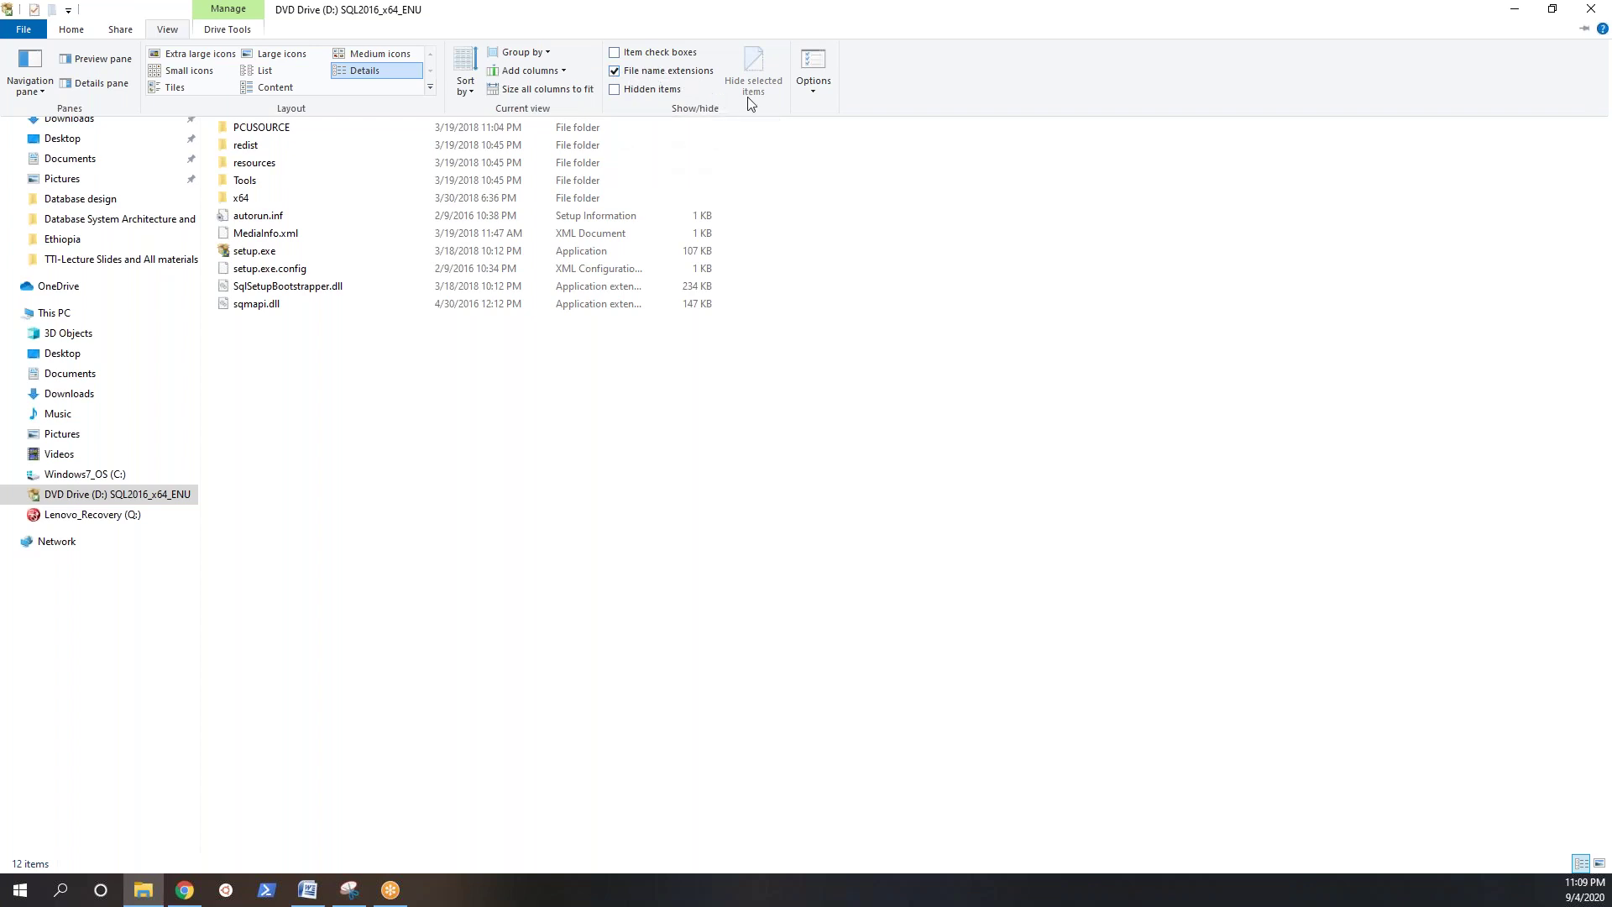
click(614, 70)
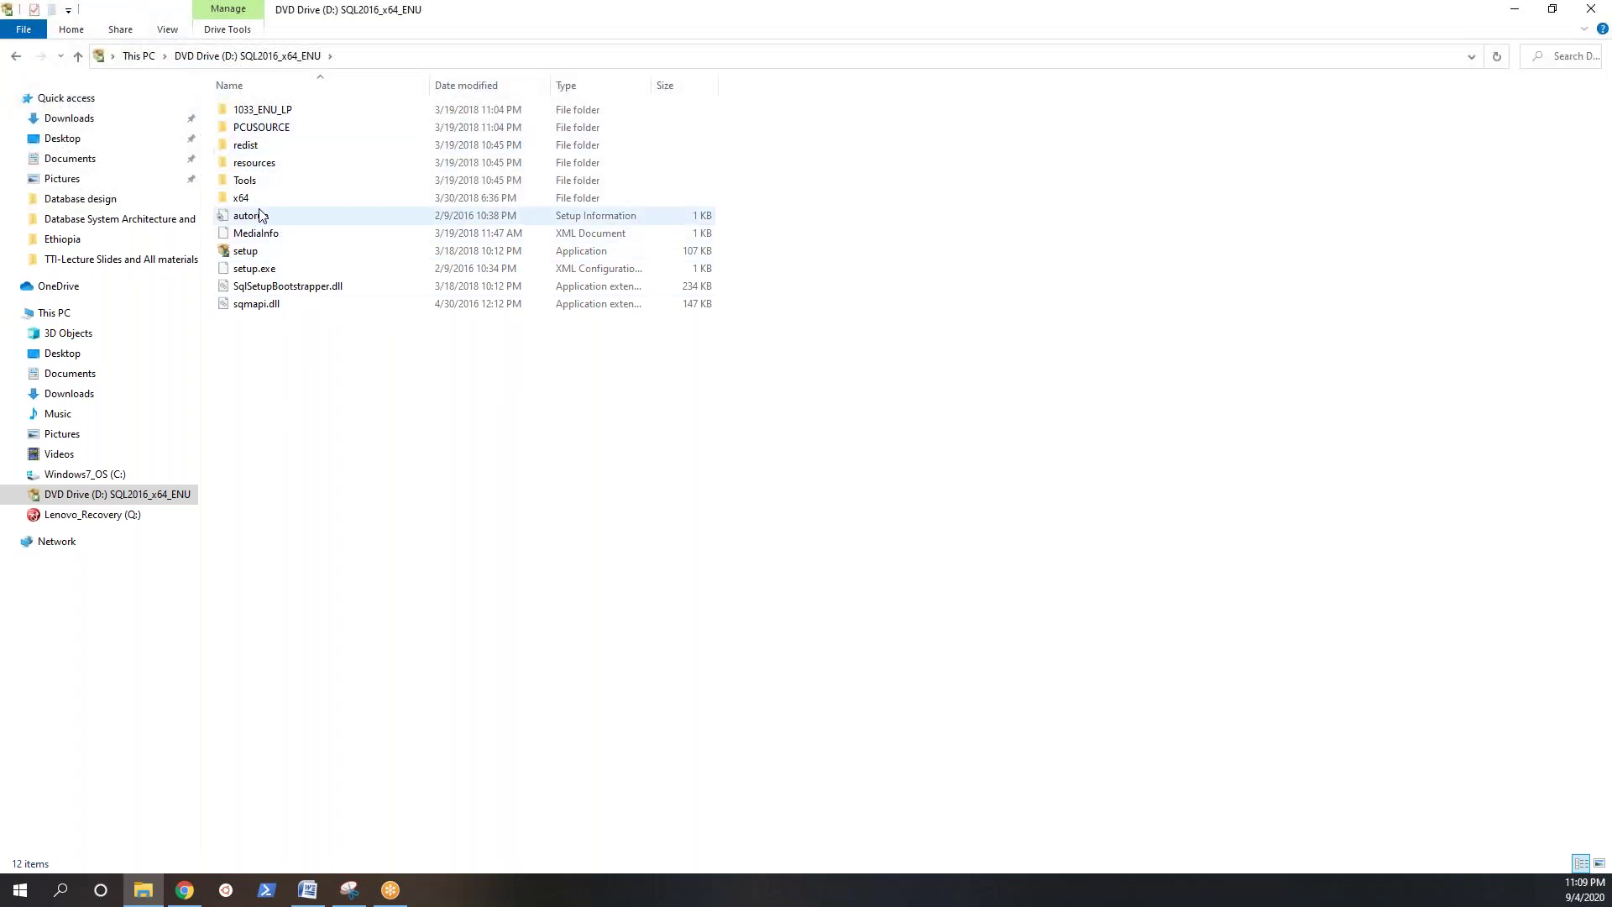
click(167, 31)
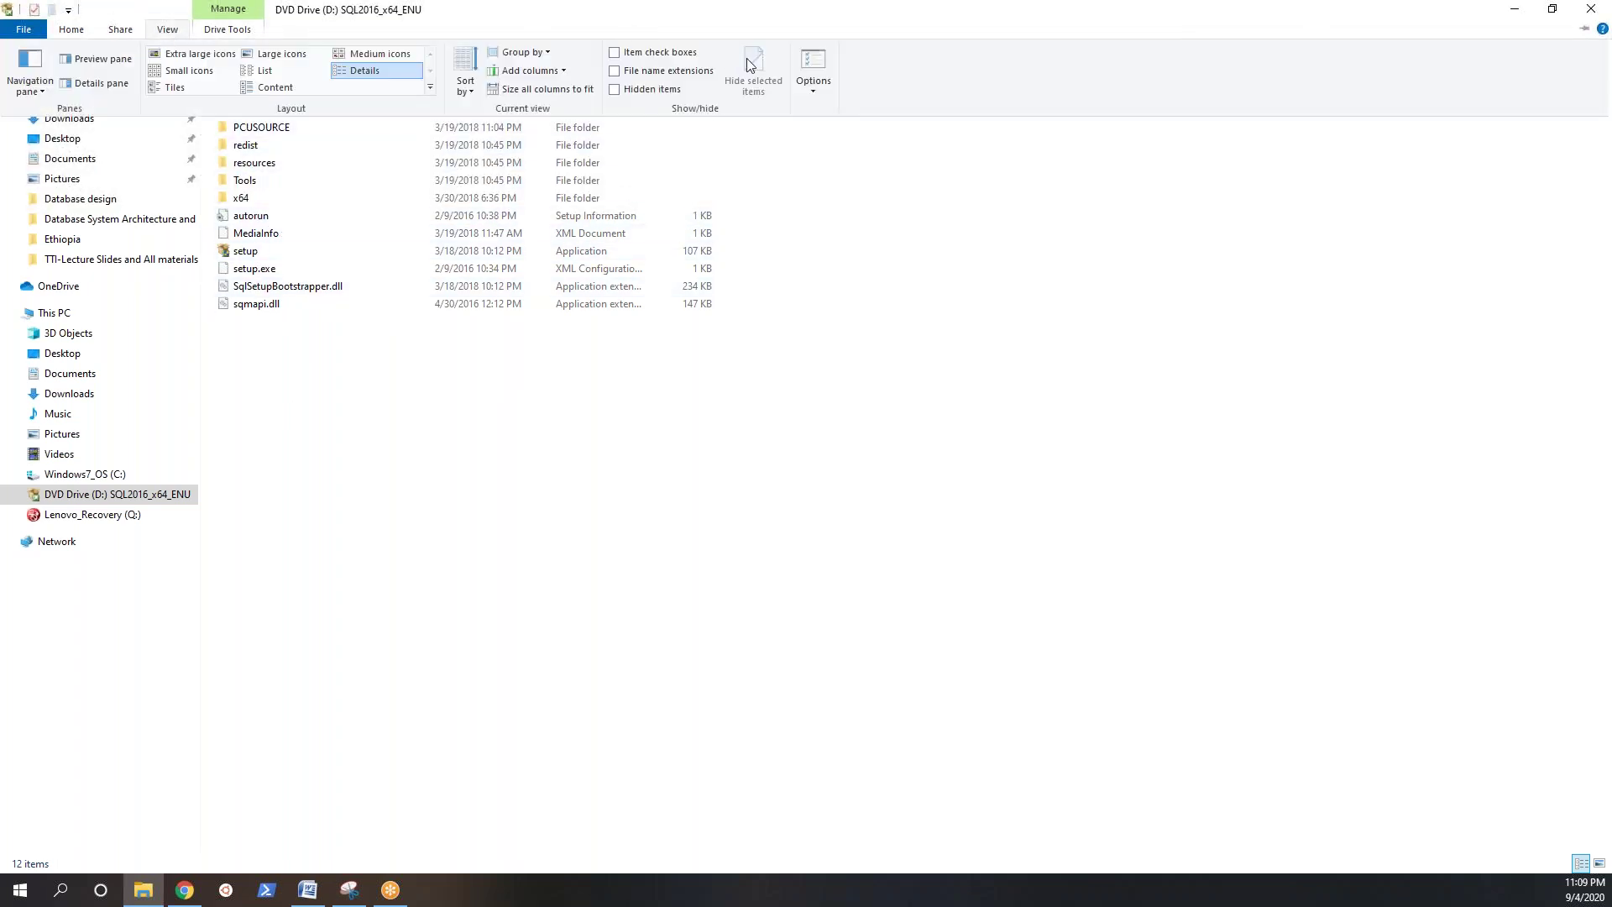
click(647, 72)
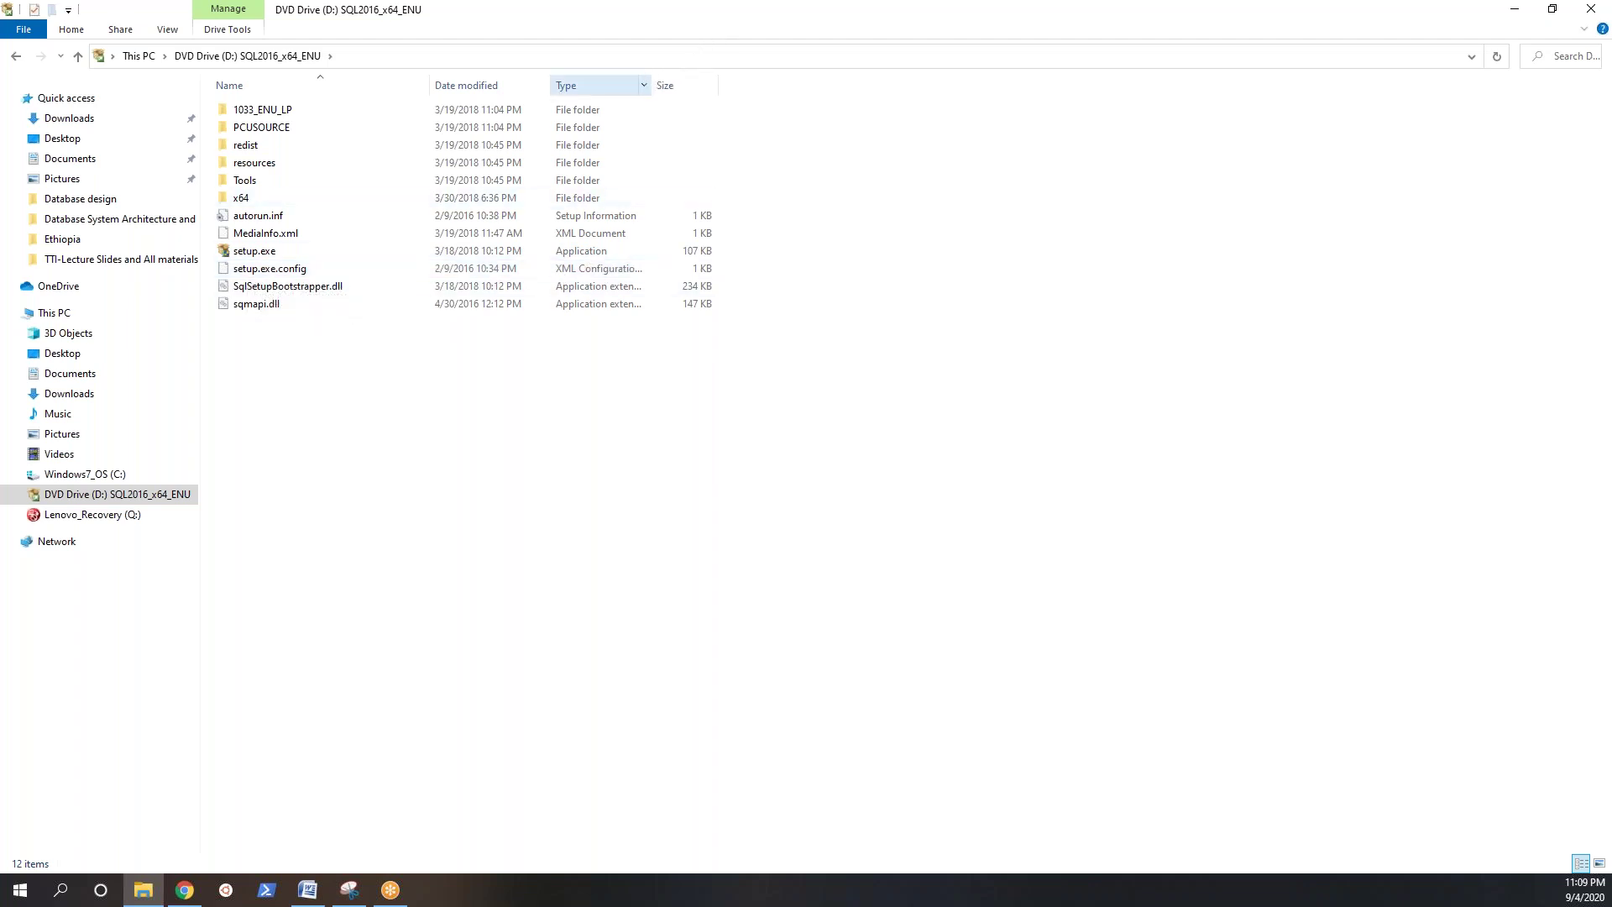
Step: Widen the Type column in the drive's file list and launch setup.exe, enlarging the SQL Server Installation Center window
drag(652, 78, 743, 78)
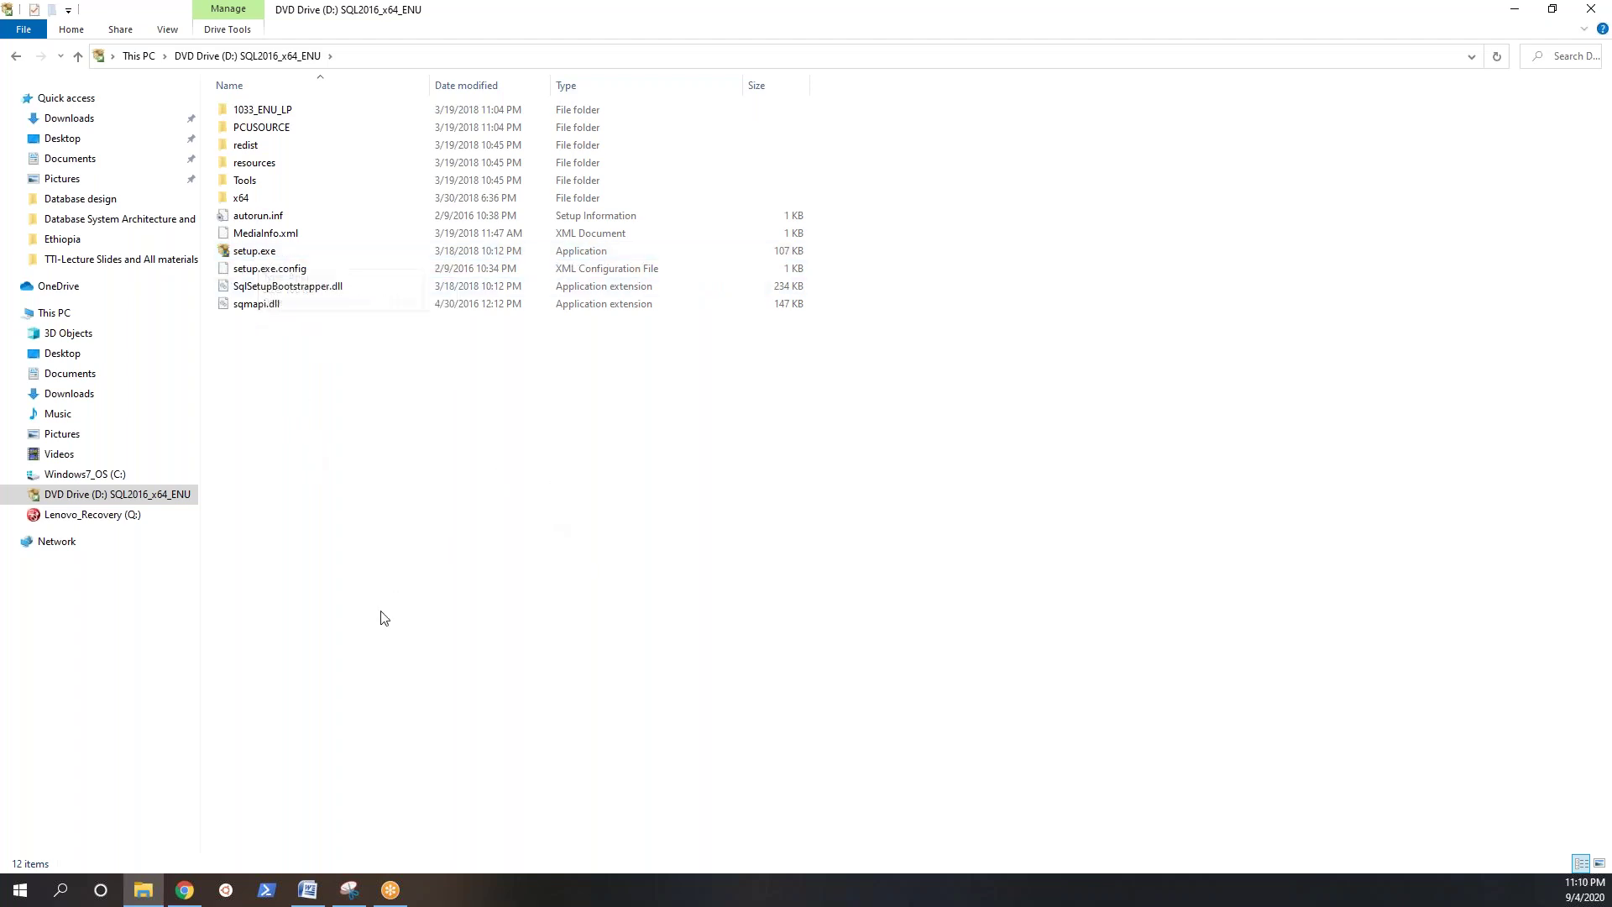
double_click(256, 251)
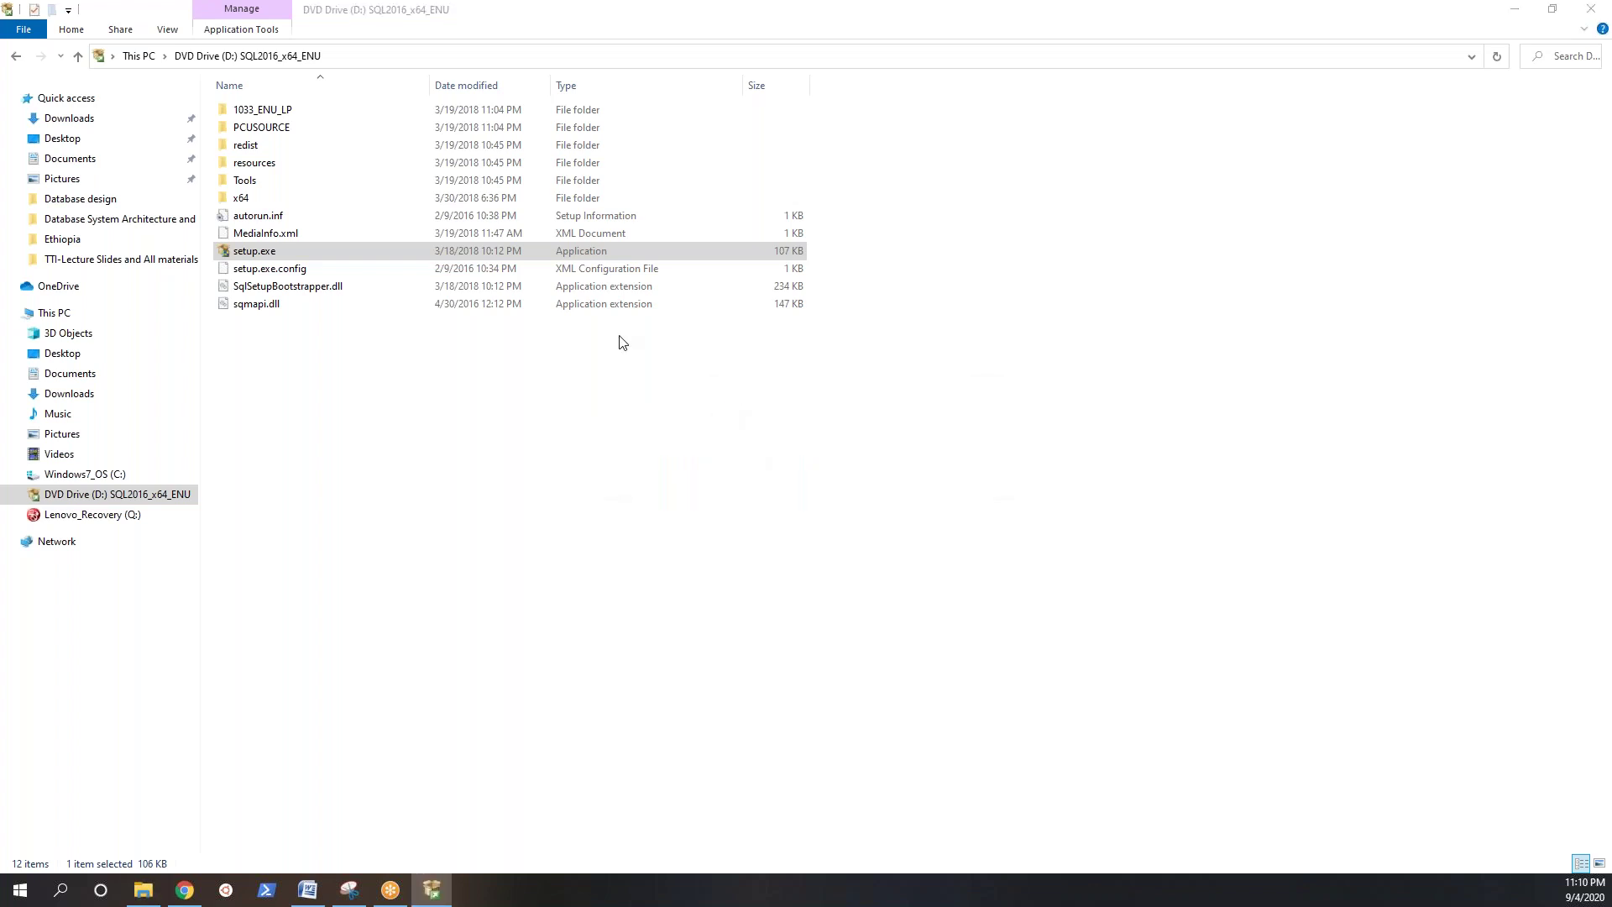
drag(340, 385, 704, 184)
drag(1092, 686, 1255, 813)
drag(760, 179, 693, 112)
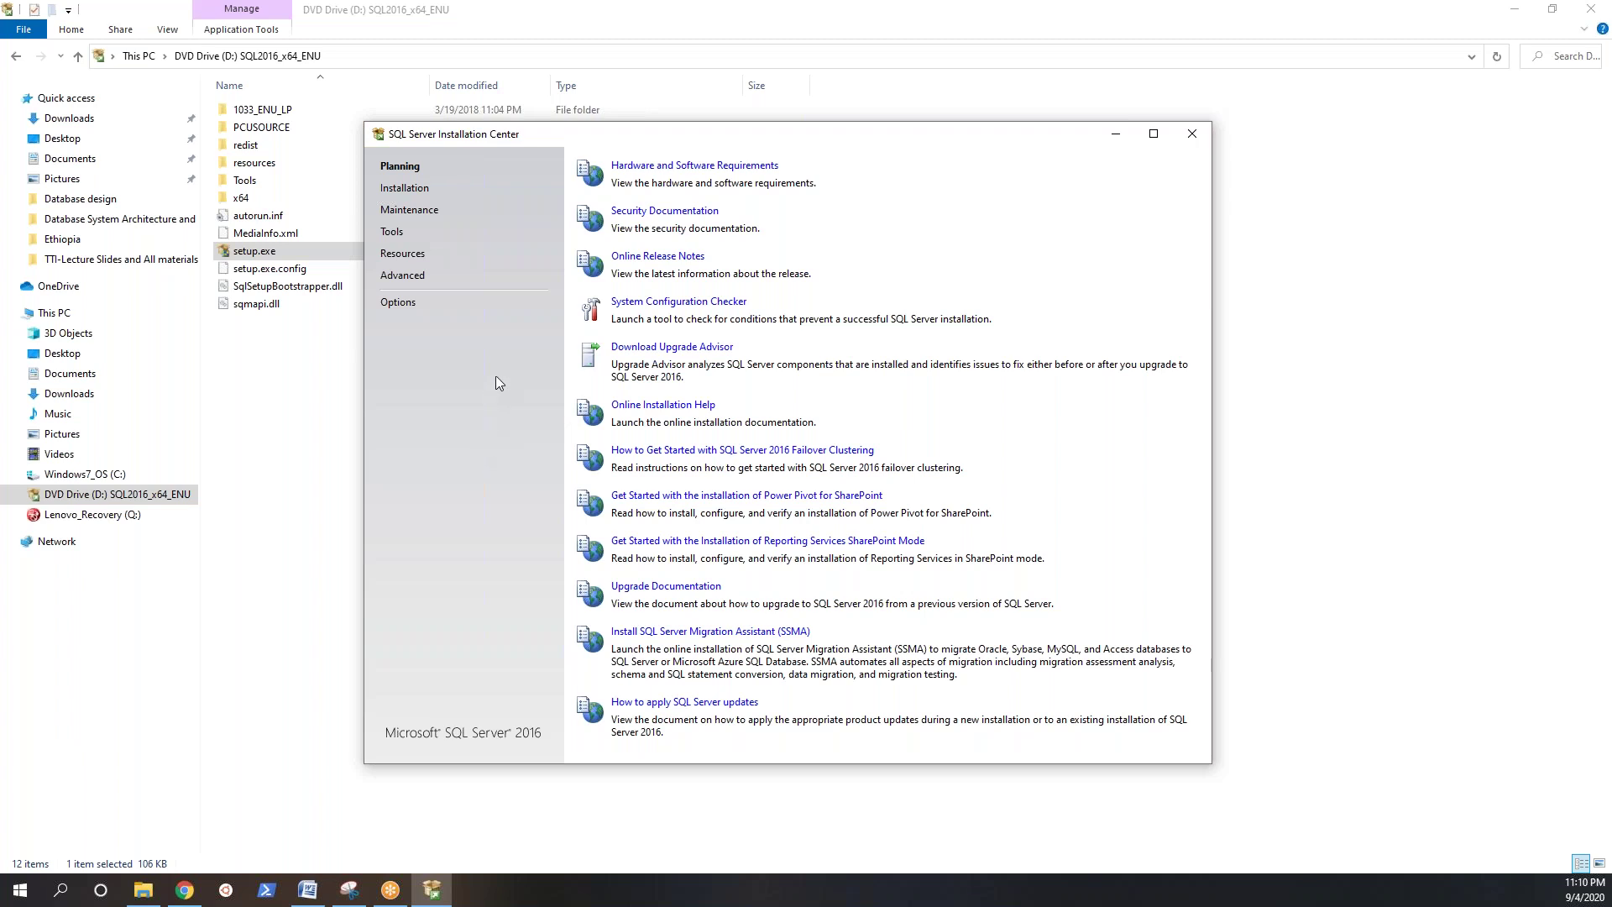
Step: Start a new SQL Server stand-alone installation from the Installation Center and reposition the setup window
click(408, 192)
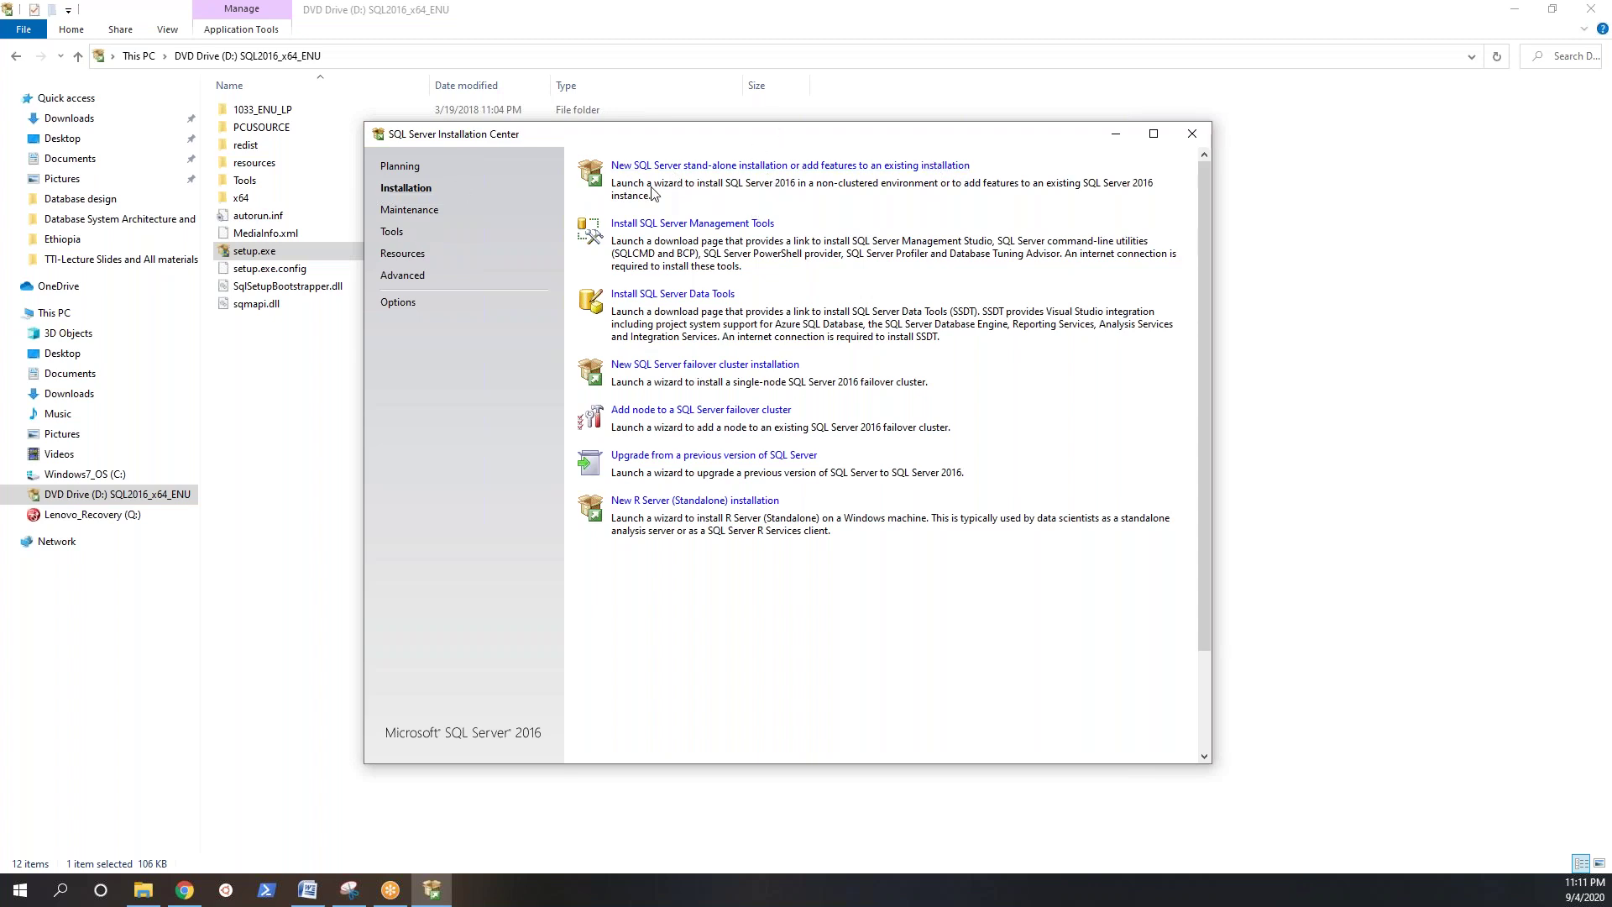
click(747, 172)
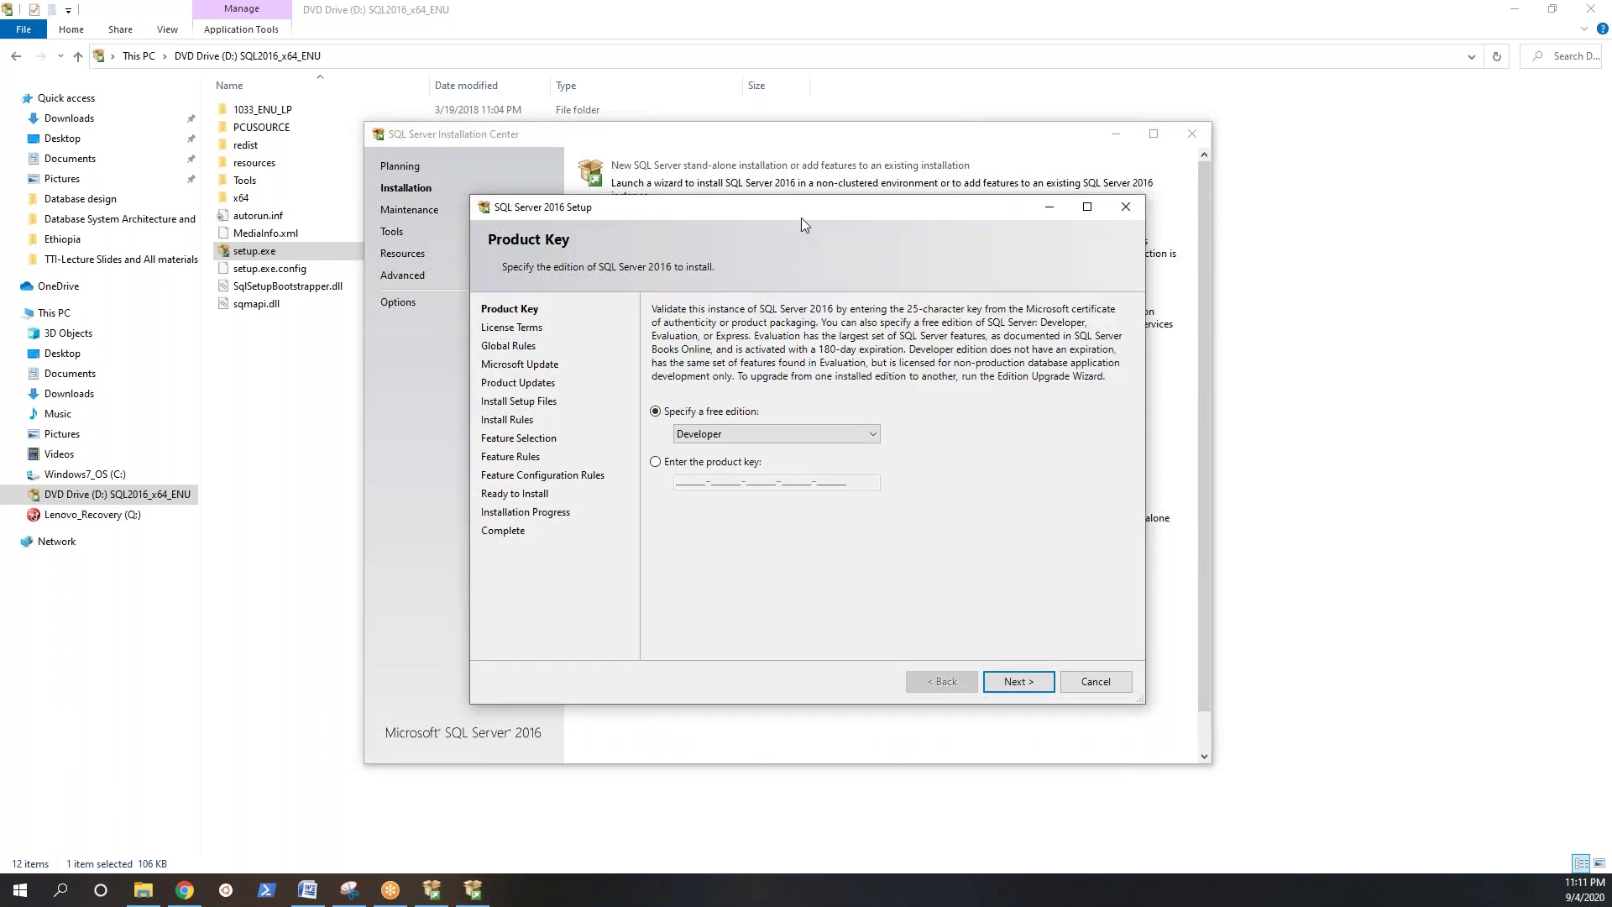
drag(762, 206, 772, 160)
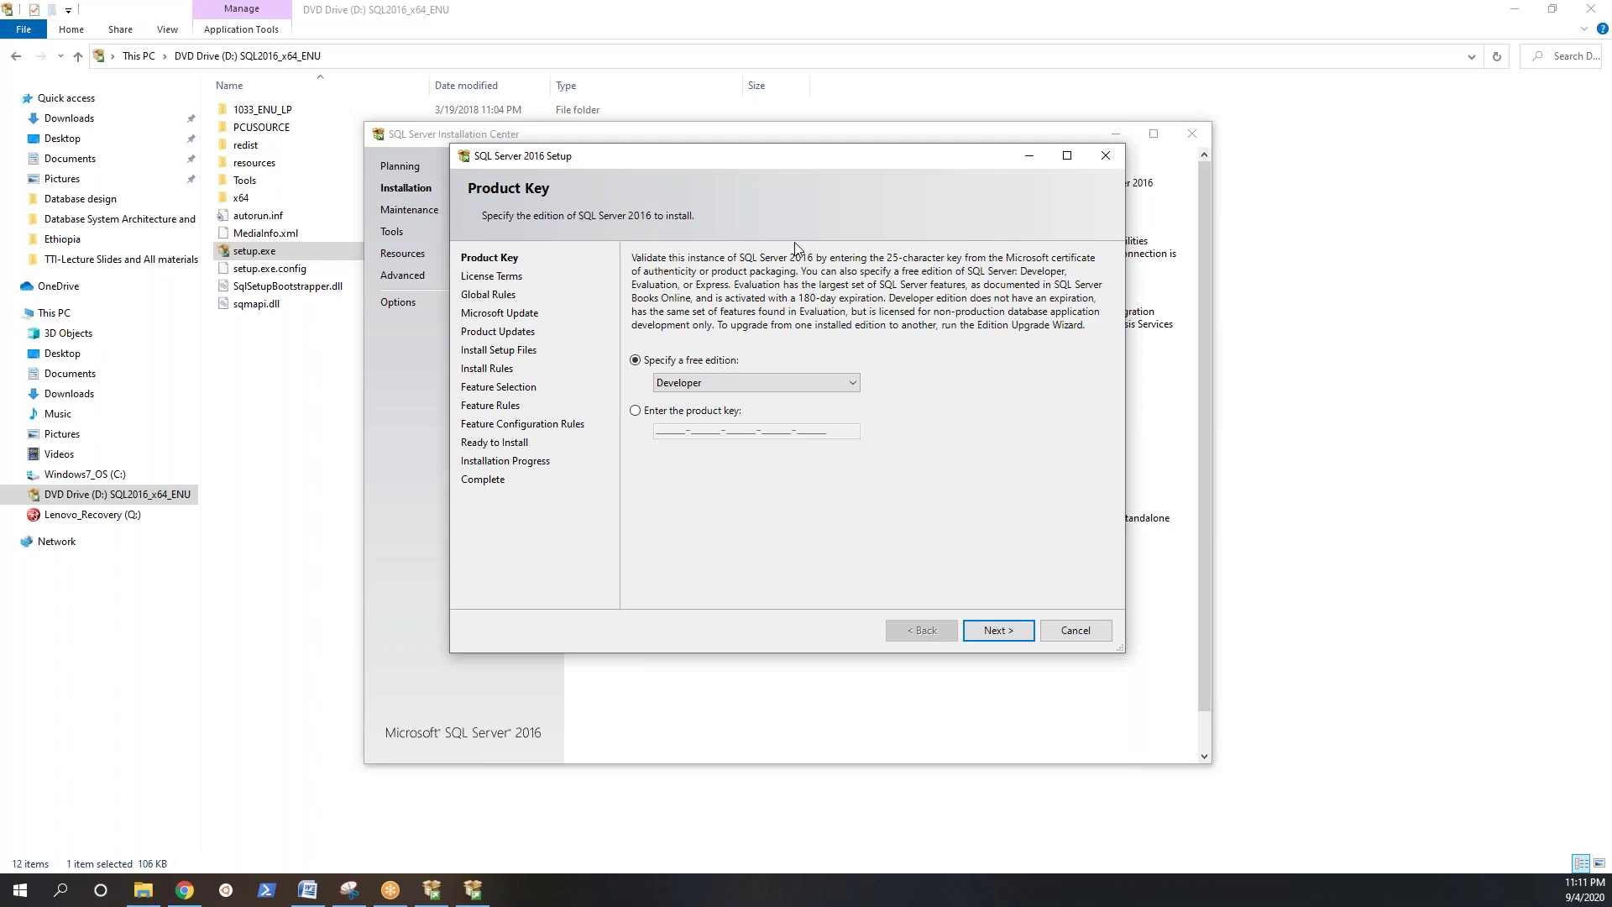
drag(762, 156, 779, 186)
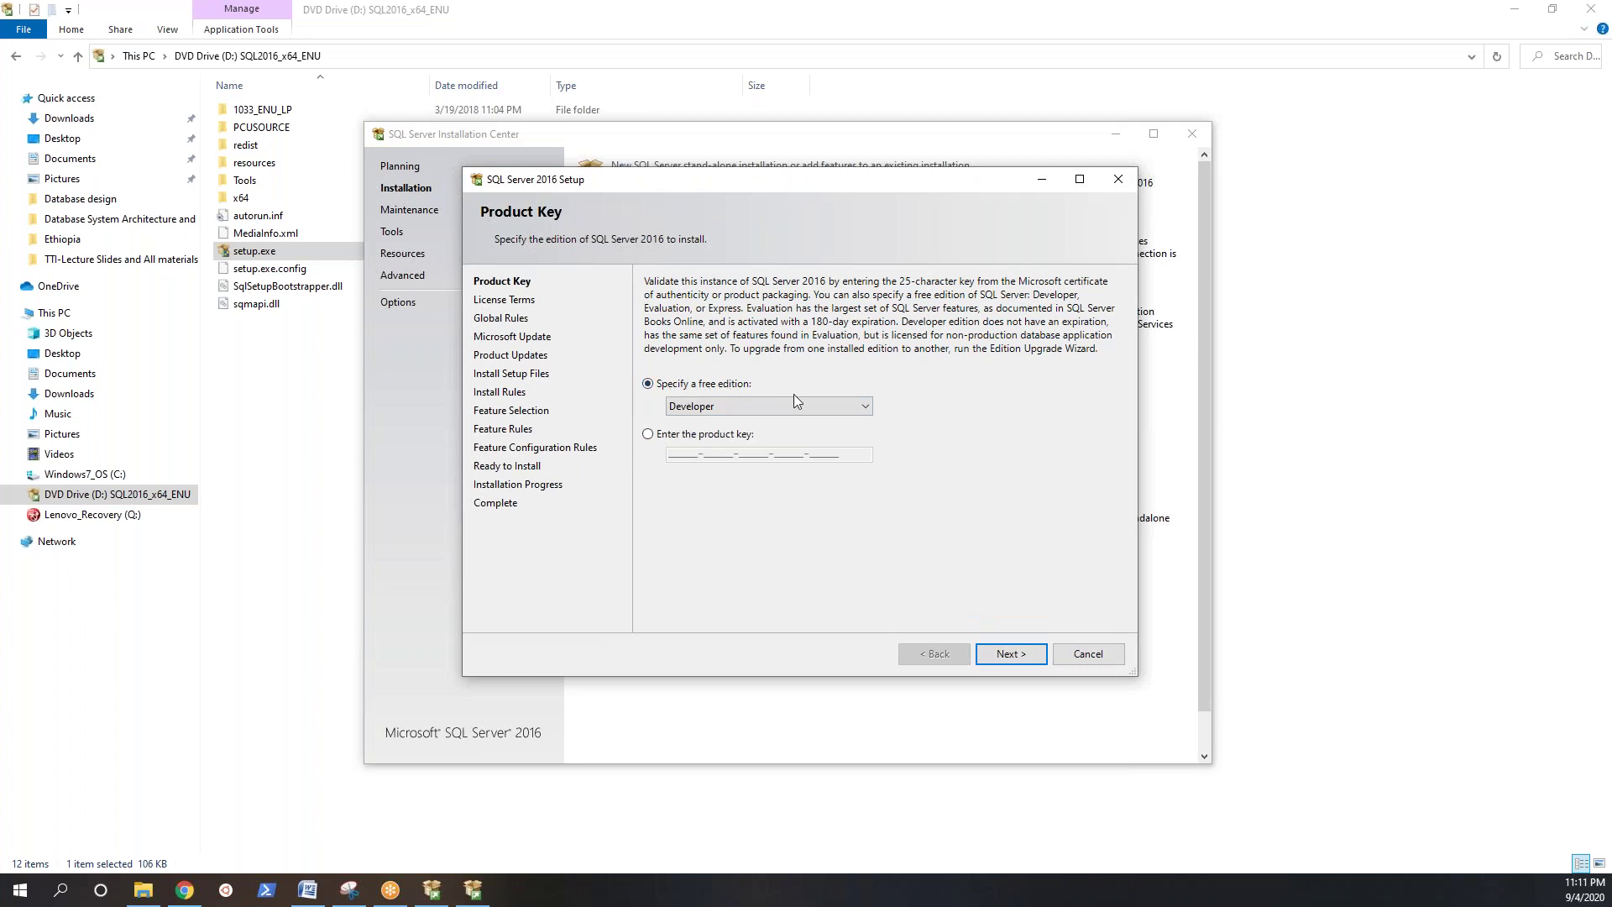
Step: Check the available free editions, keep Developer selected and continue to the license terms
click(865, 408)
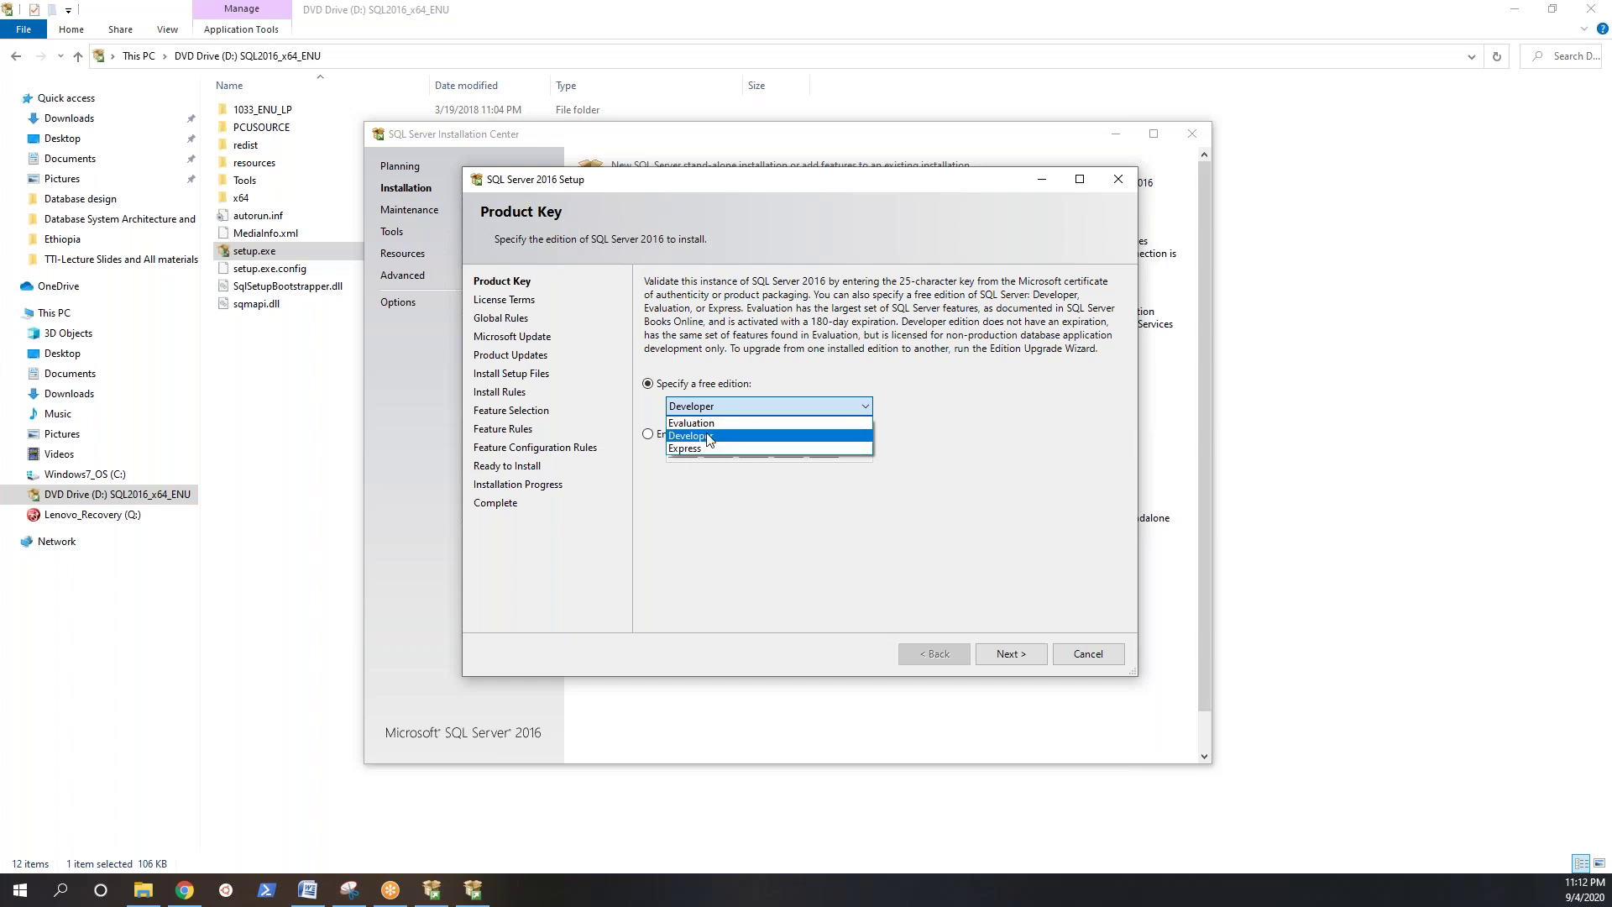
click(721, 544)
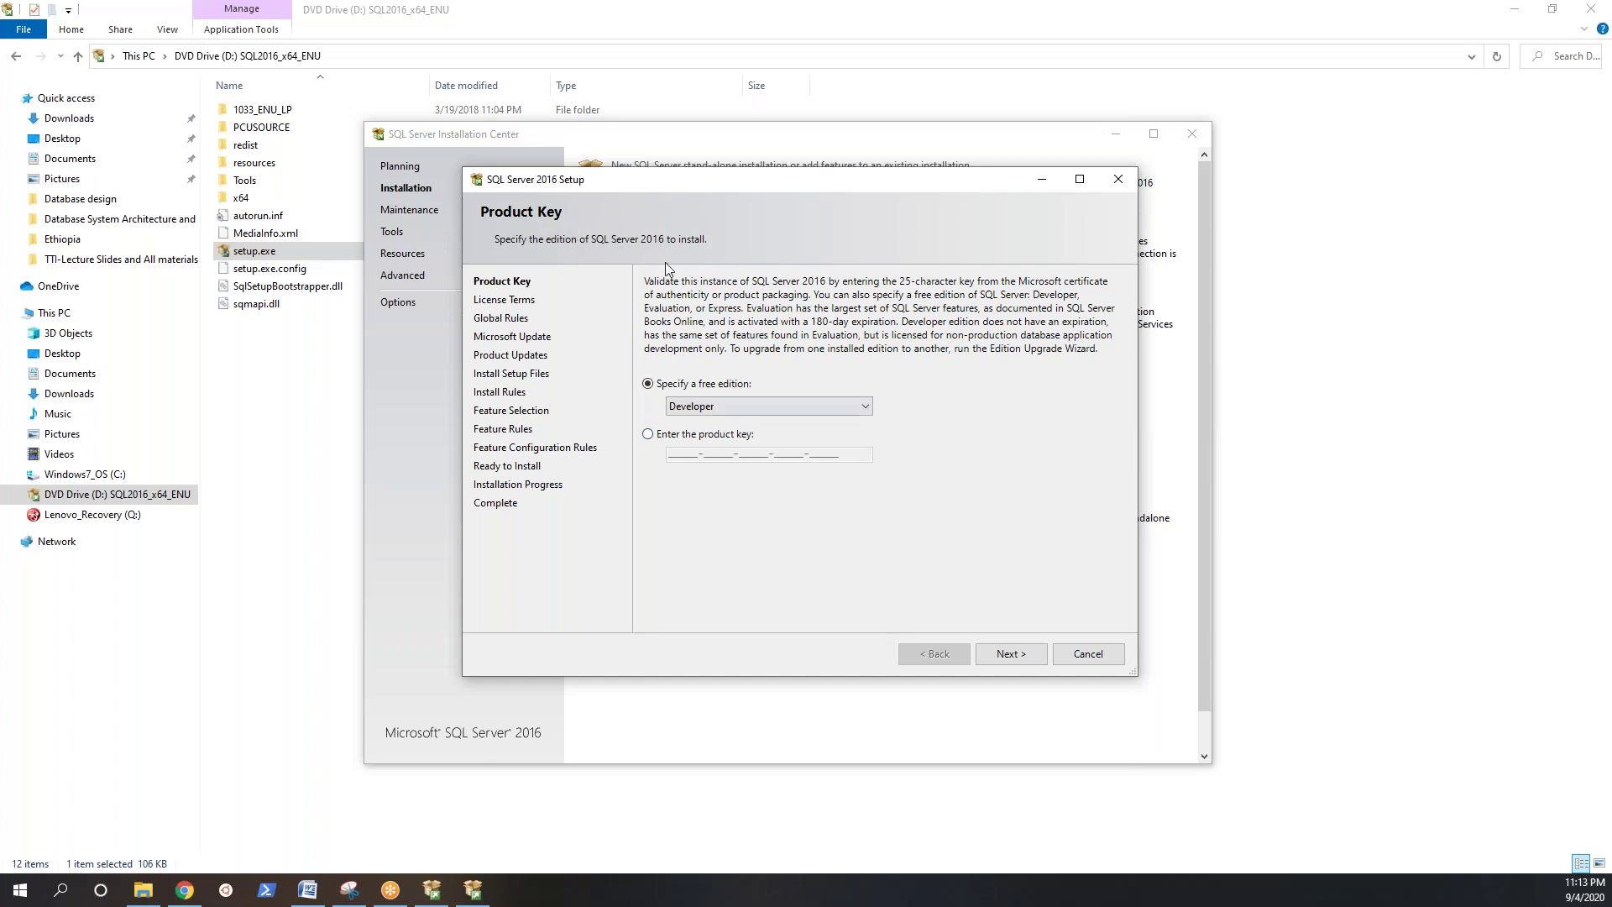
click(1025, 655)
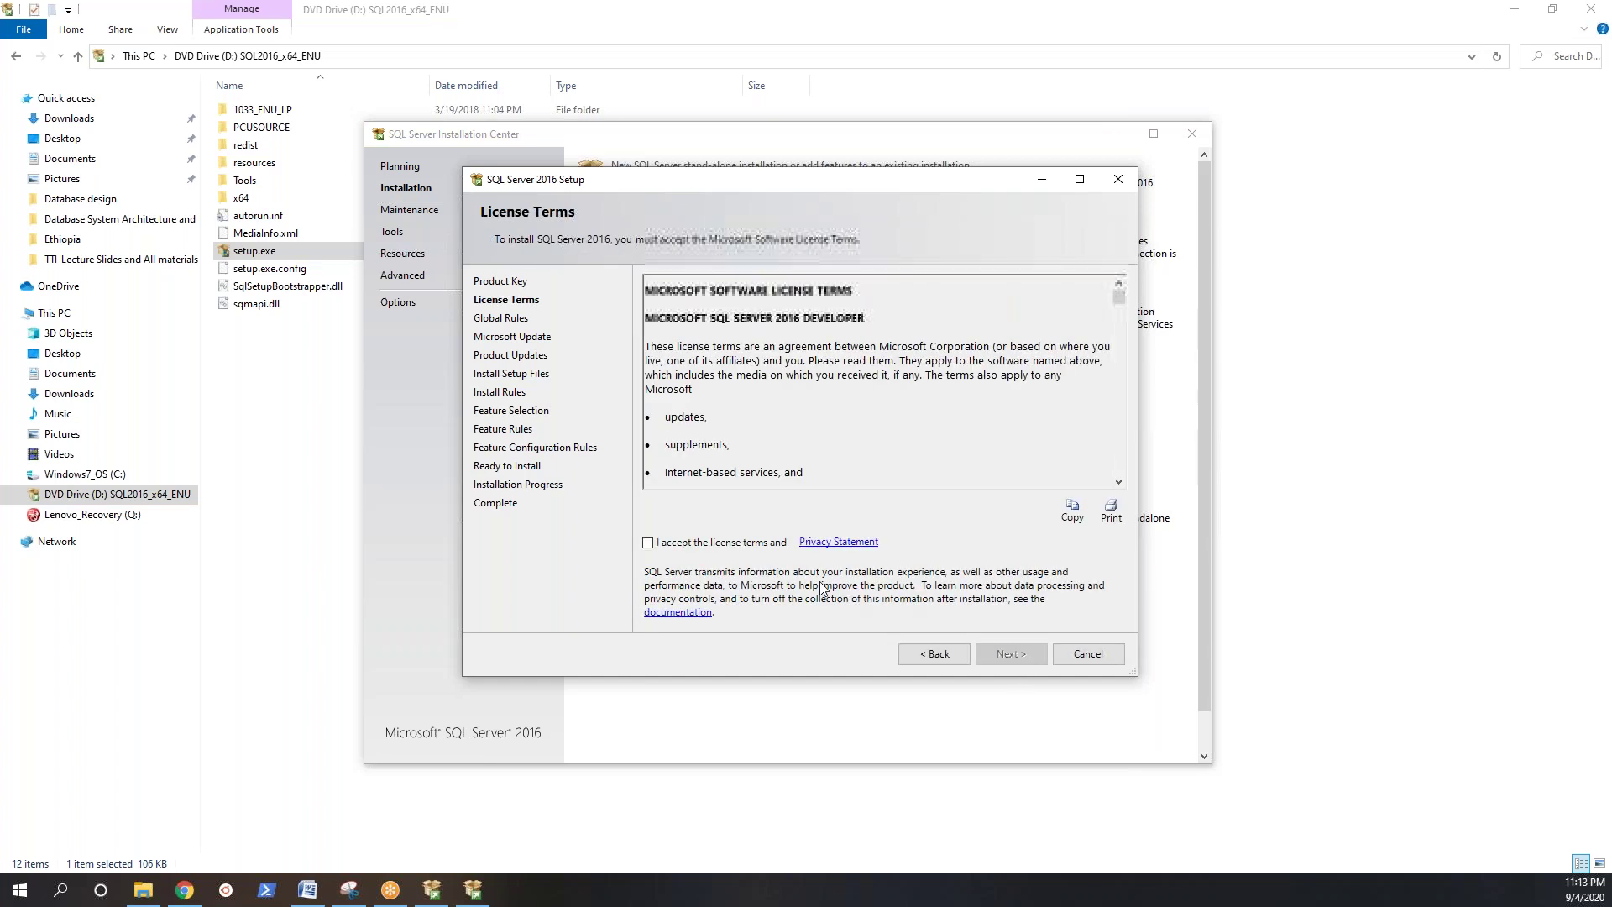
Step: Skim the SQL Server 2016 Developer license terms, accept them and continue with the setup
mouse_move(696, 178)
mouse_down()
mouse_move(631, 166)
mouse_move(669, 178)
mouse_up()
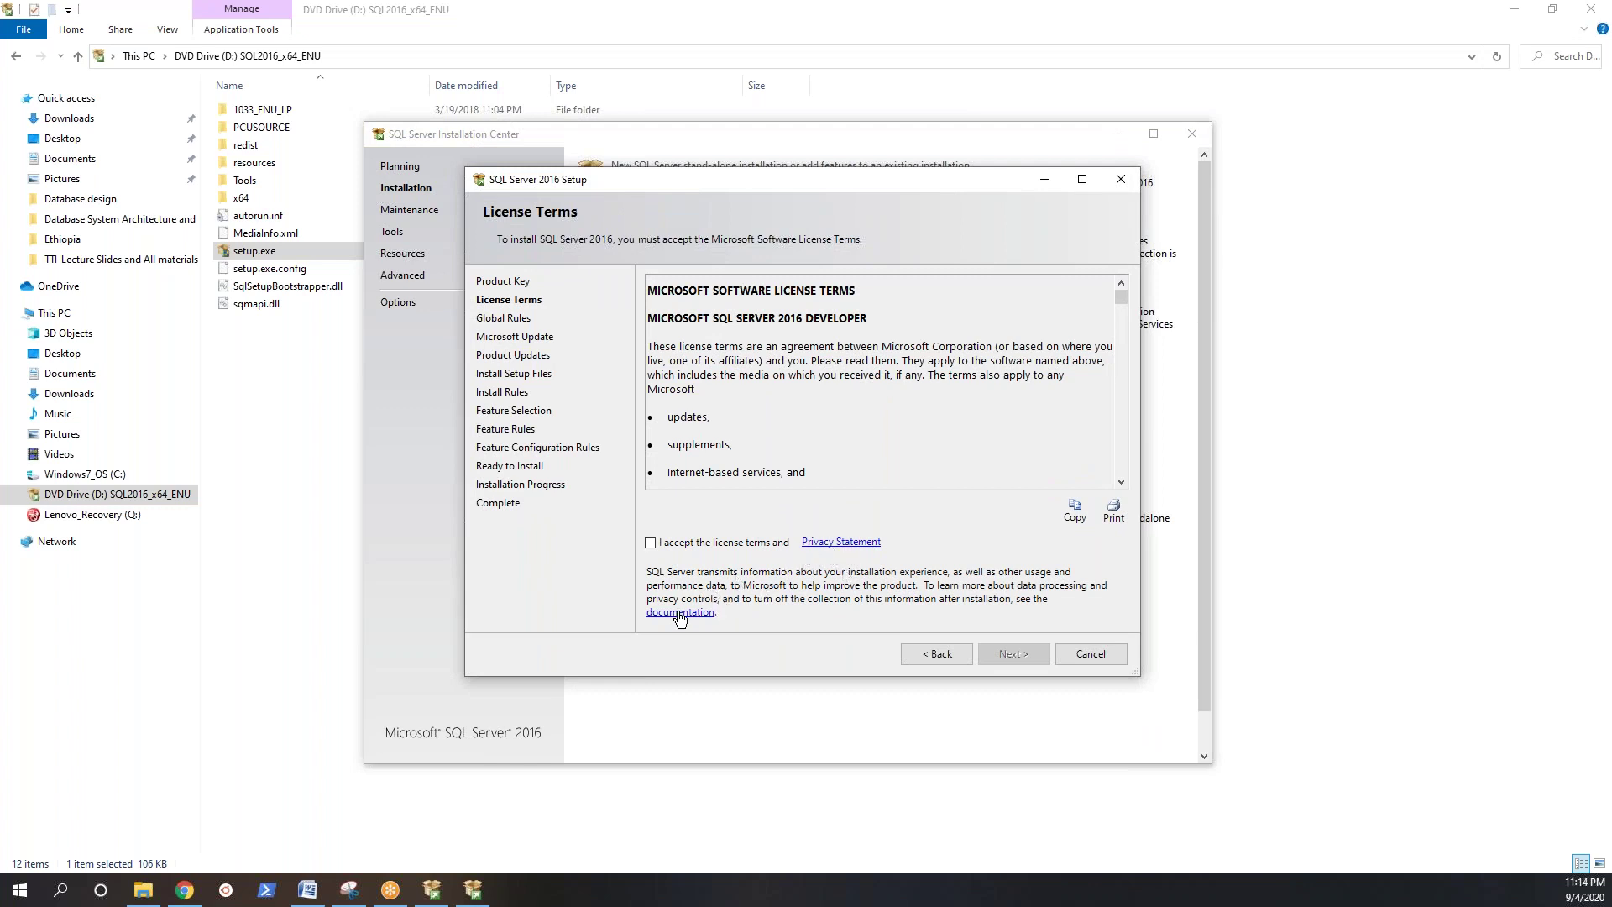
scroll(966, 361, down, 1)
scroll(951, 367, up, 1)
scroll(951, 367, down, 15)
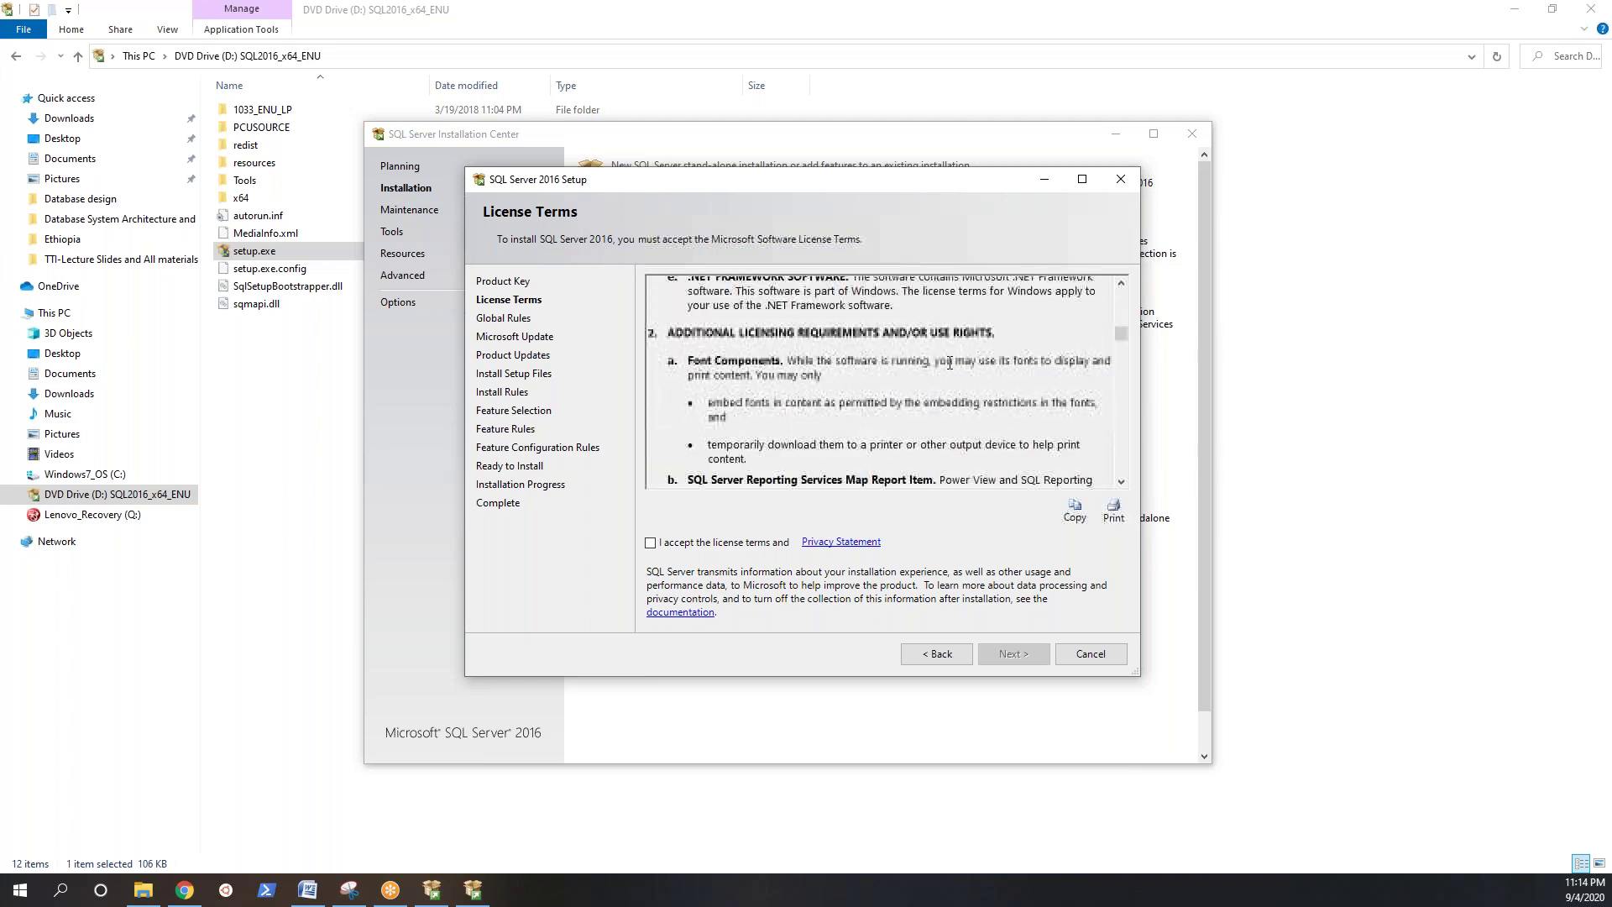
scroll(1030, 403, down, 15)
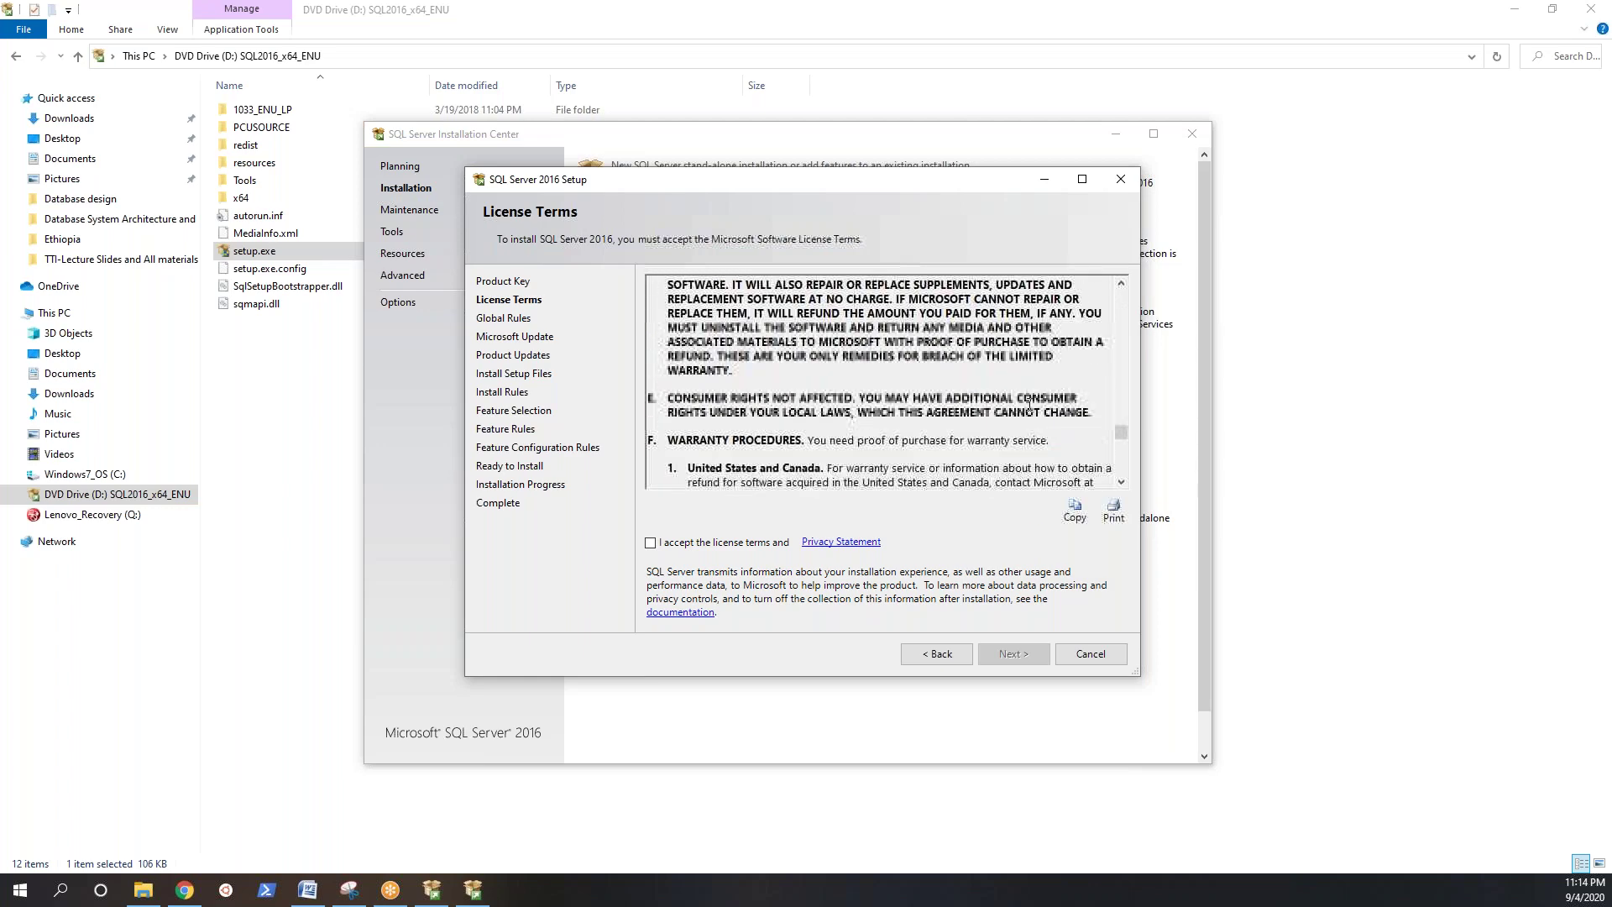
drag(1121, 465, 1122, 288)
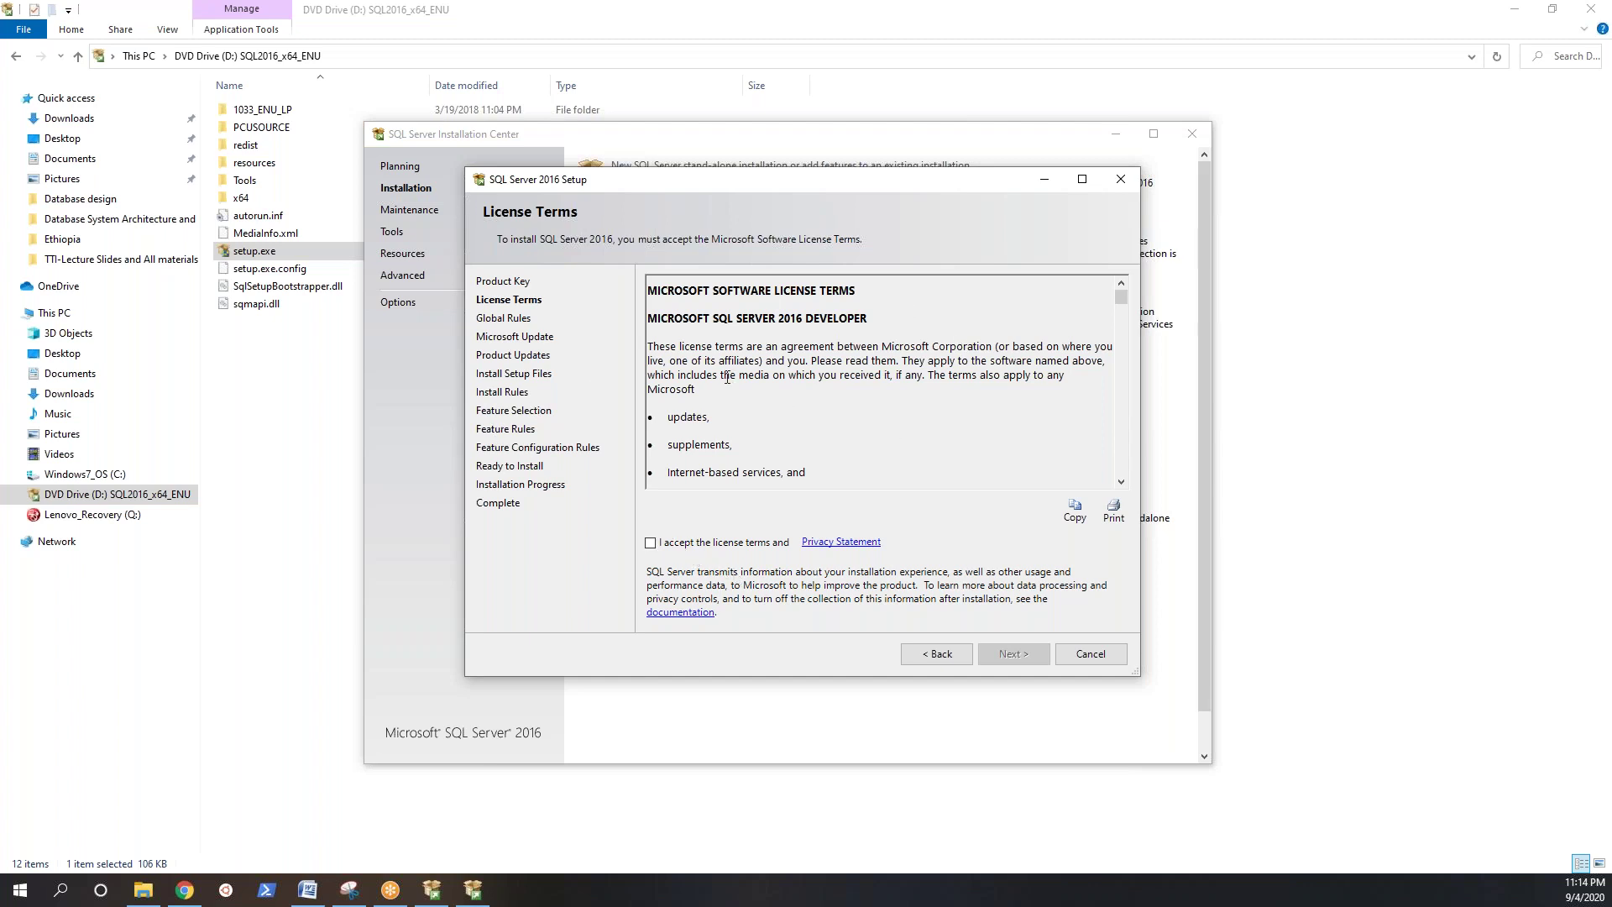
click(650, 542)
click(651, 542)
click(650, 542)
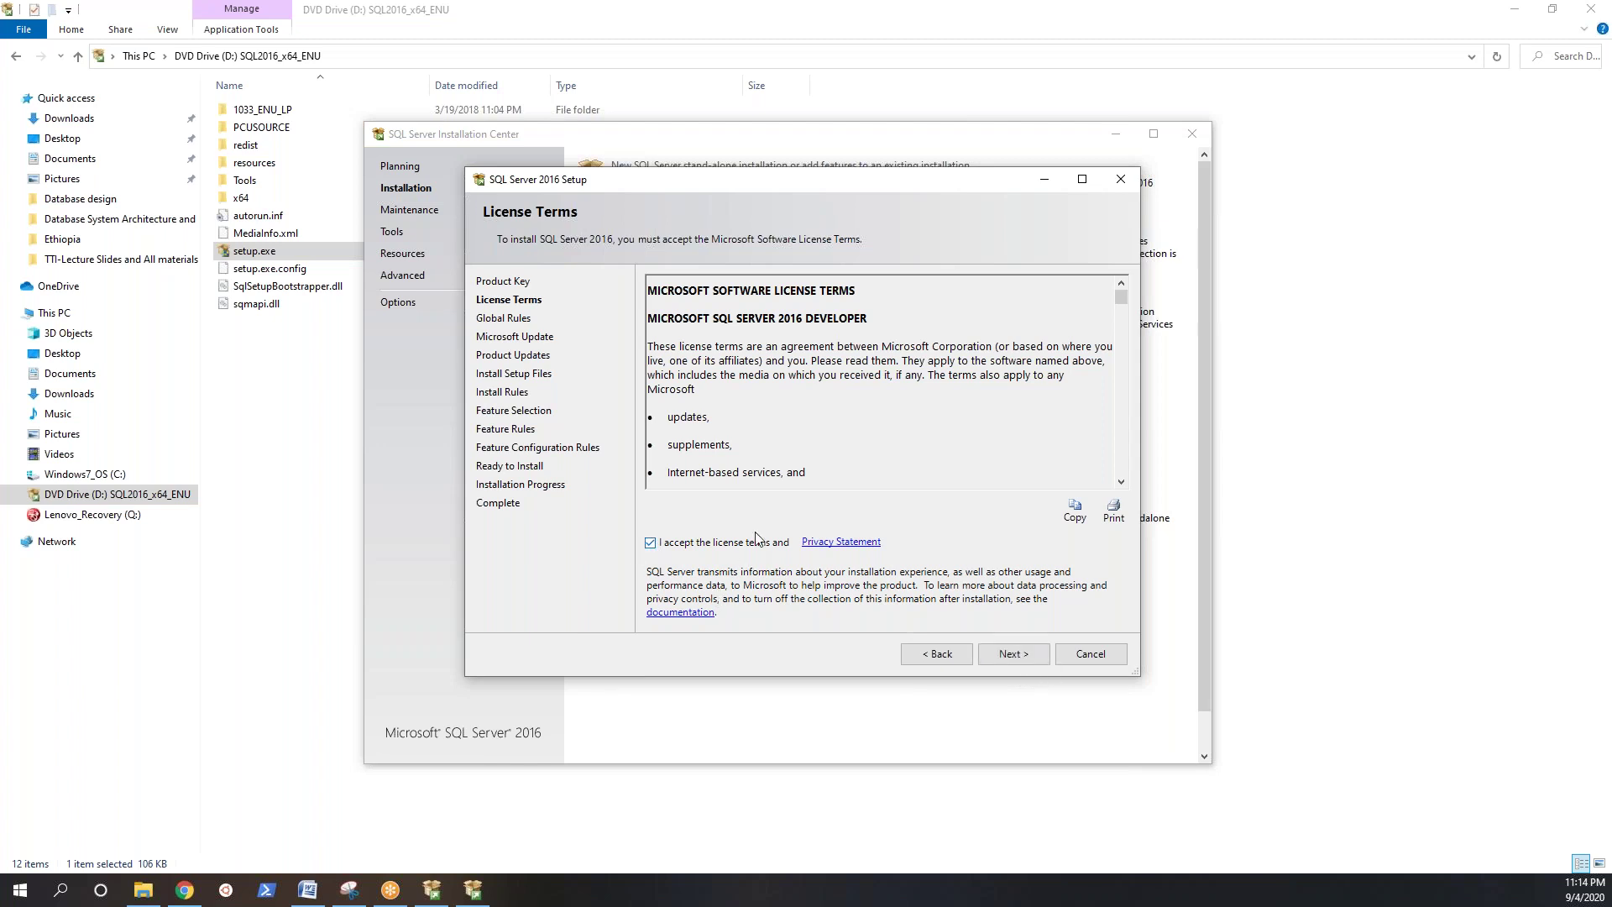
click(1022, 658)
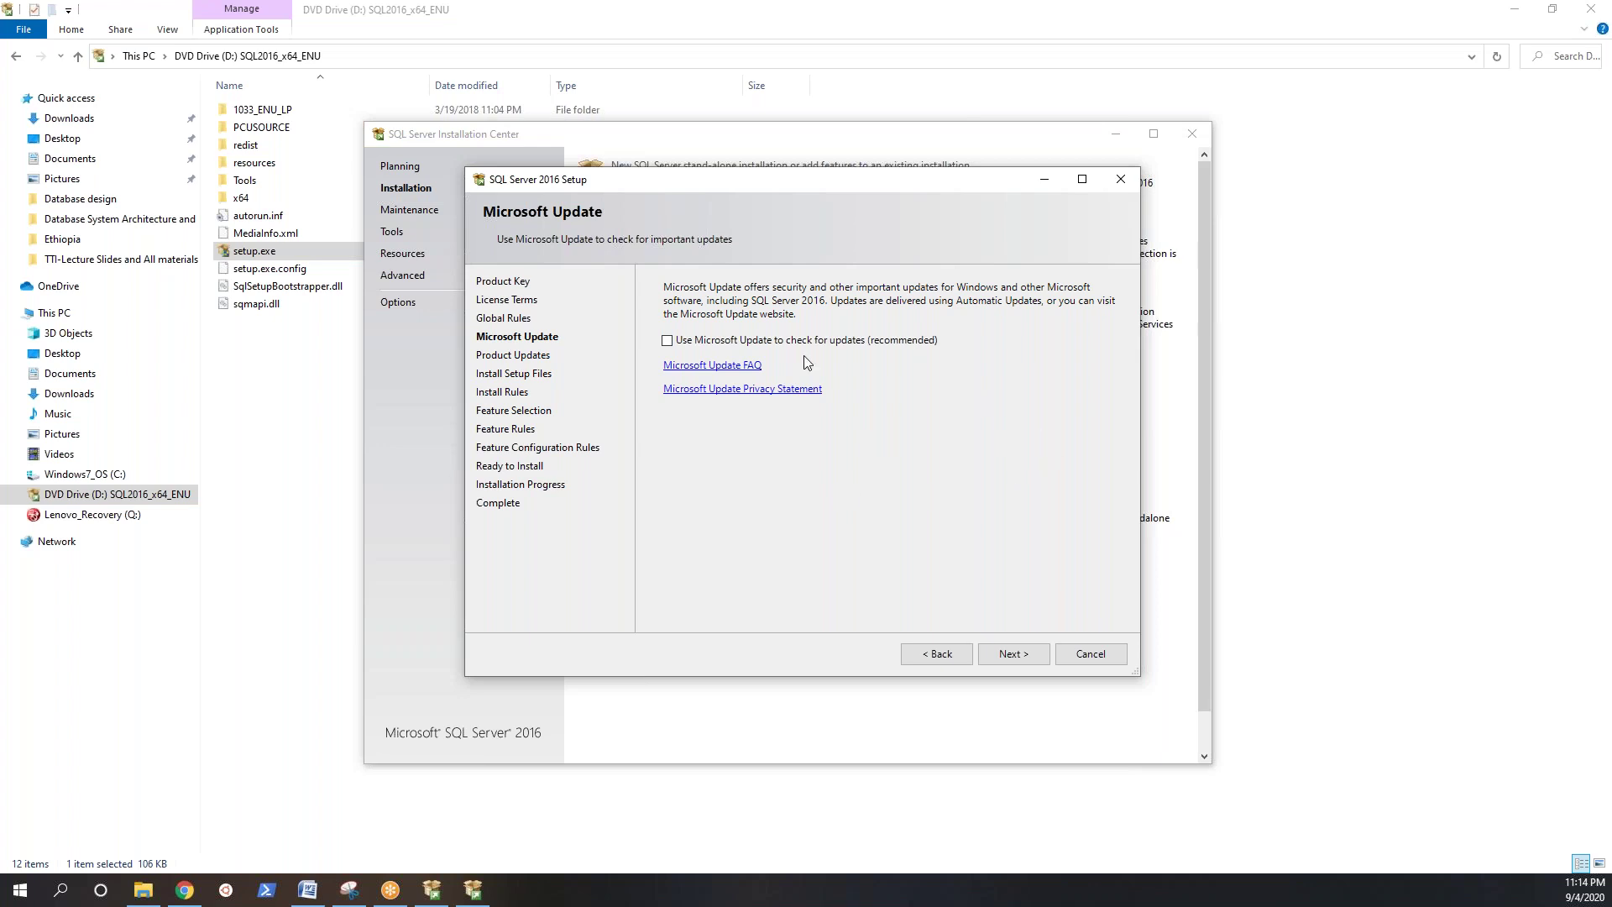
Step: Enable using Microsoft Update to check for updates and proceed to the Install Rules page
click(668, 340)
click(666, 340)
click(666, 342)
click(1025, 659)
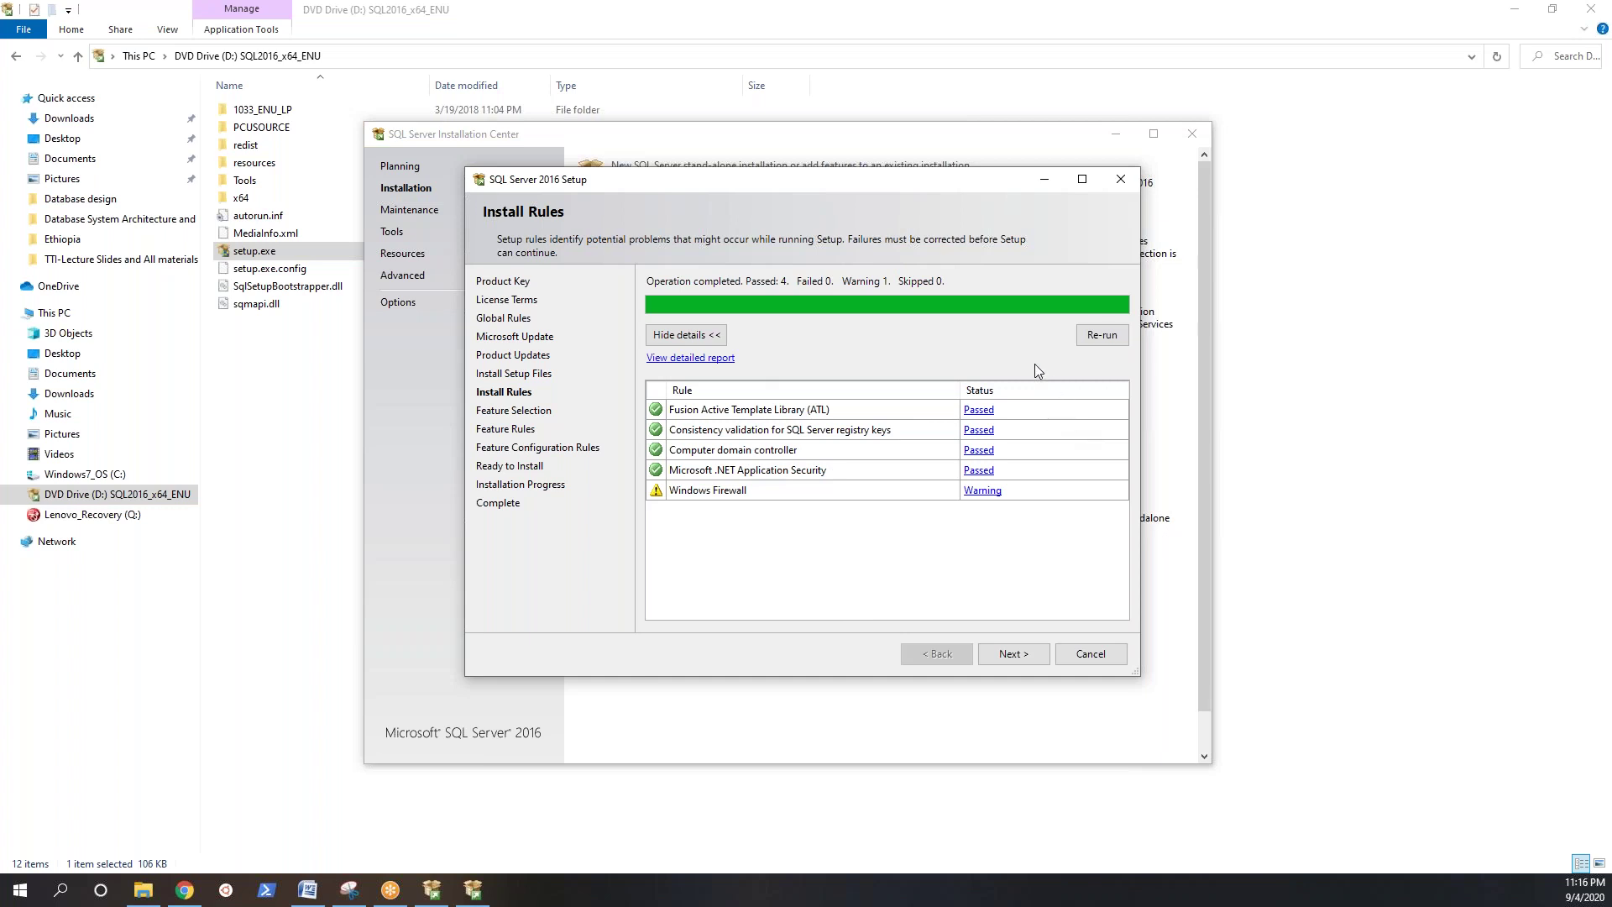
Step: Check the Word installation instructions for the Install Rules results, including the failed Restart Computer rule and the Windows Firewall warning
click(312, 897)
scroll(1058, 649, down, 10)
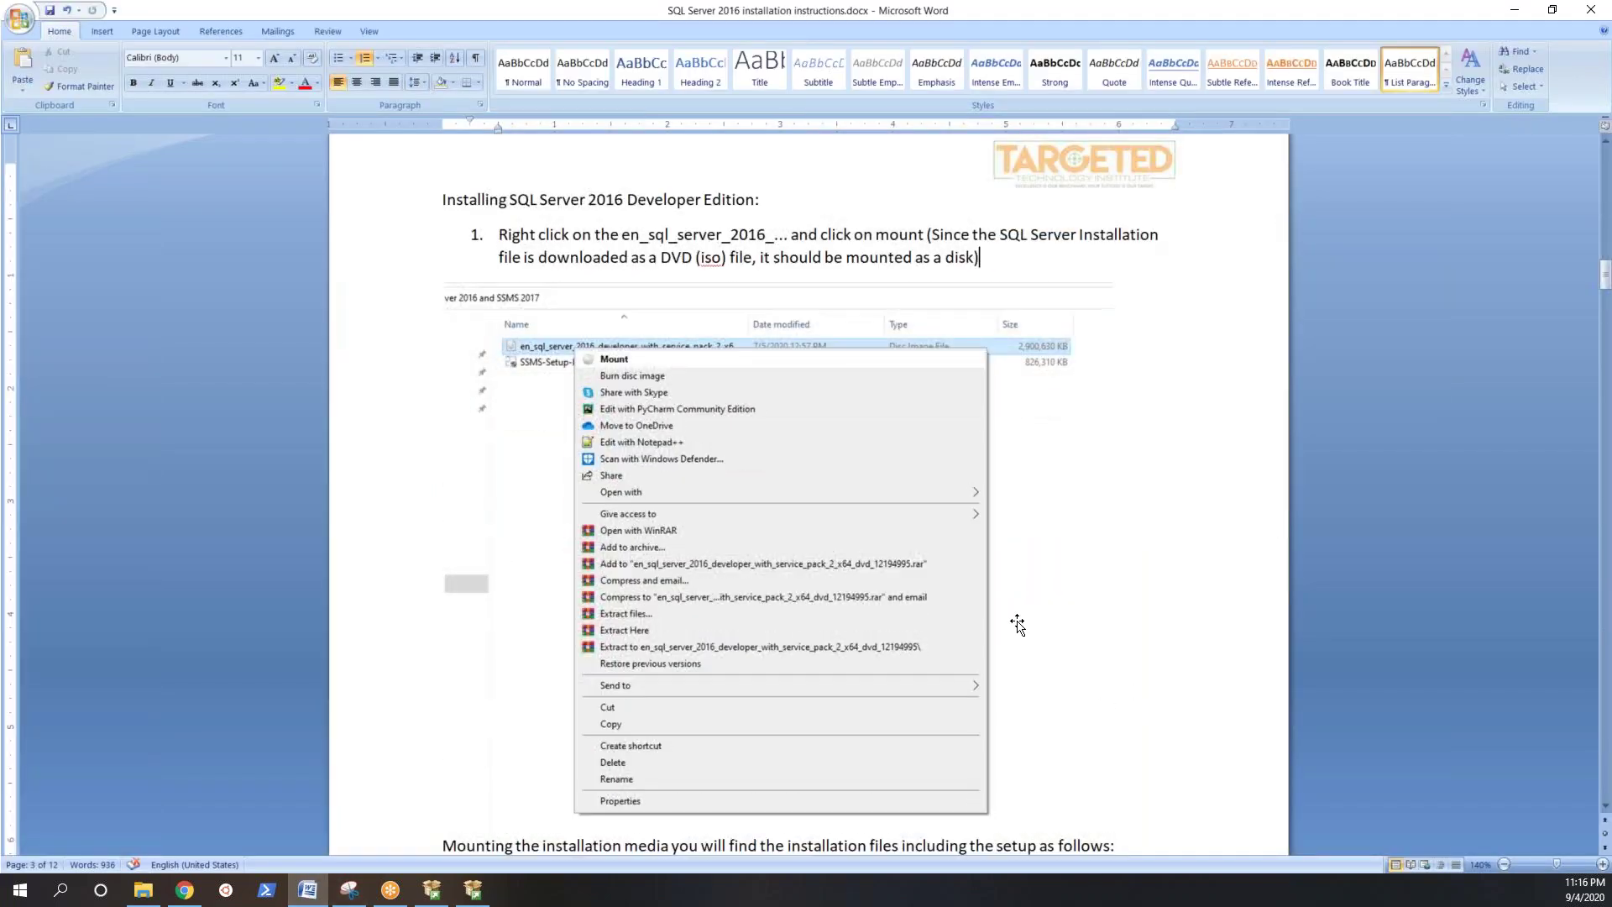
scroll(1000, 580, down, 8)
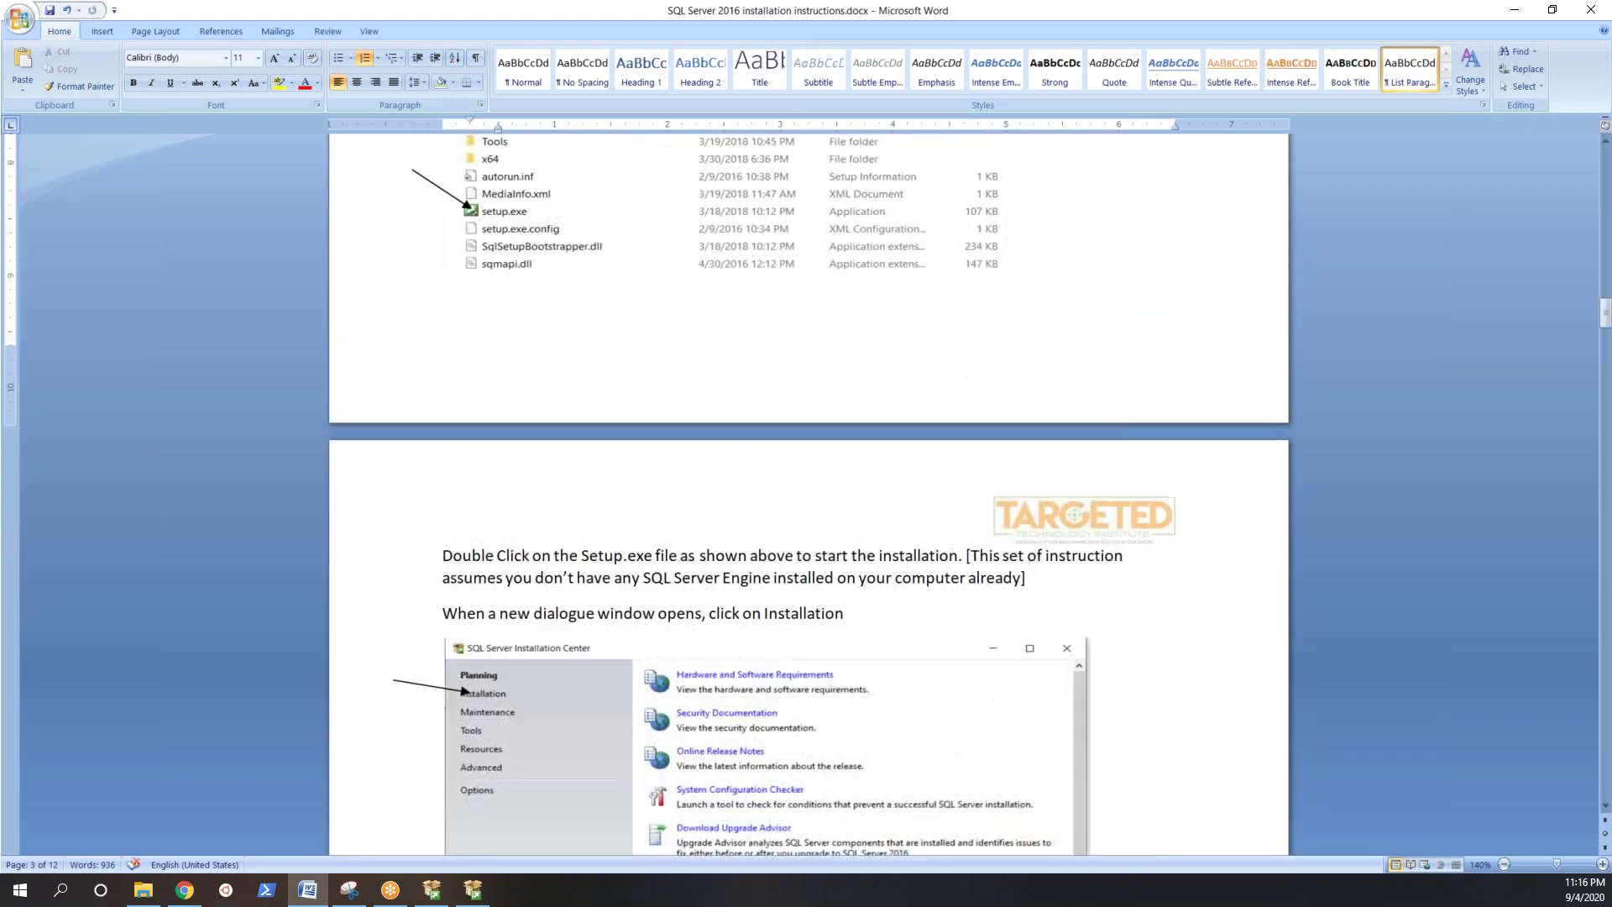
scroll(1007, 594, up, 10)
scroll(1007, 595, down, 10)
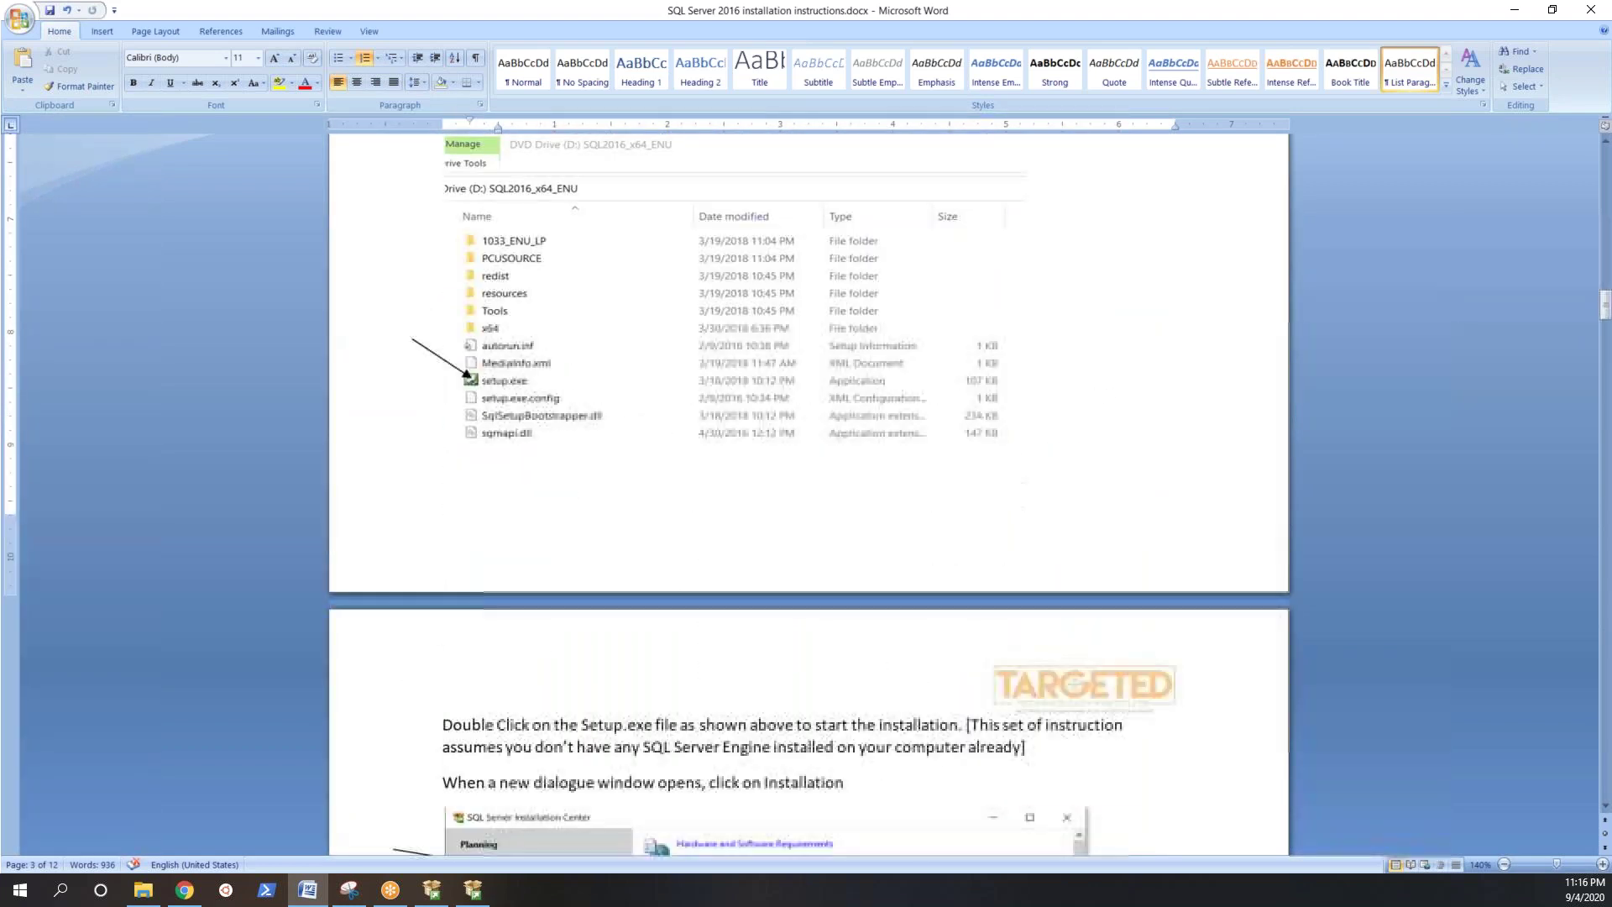
scroll(1010, 592, down, 6)
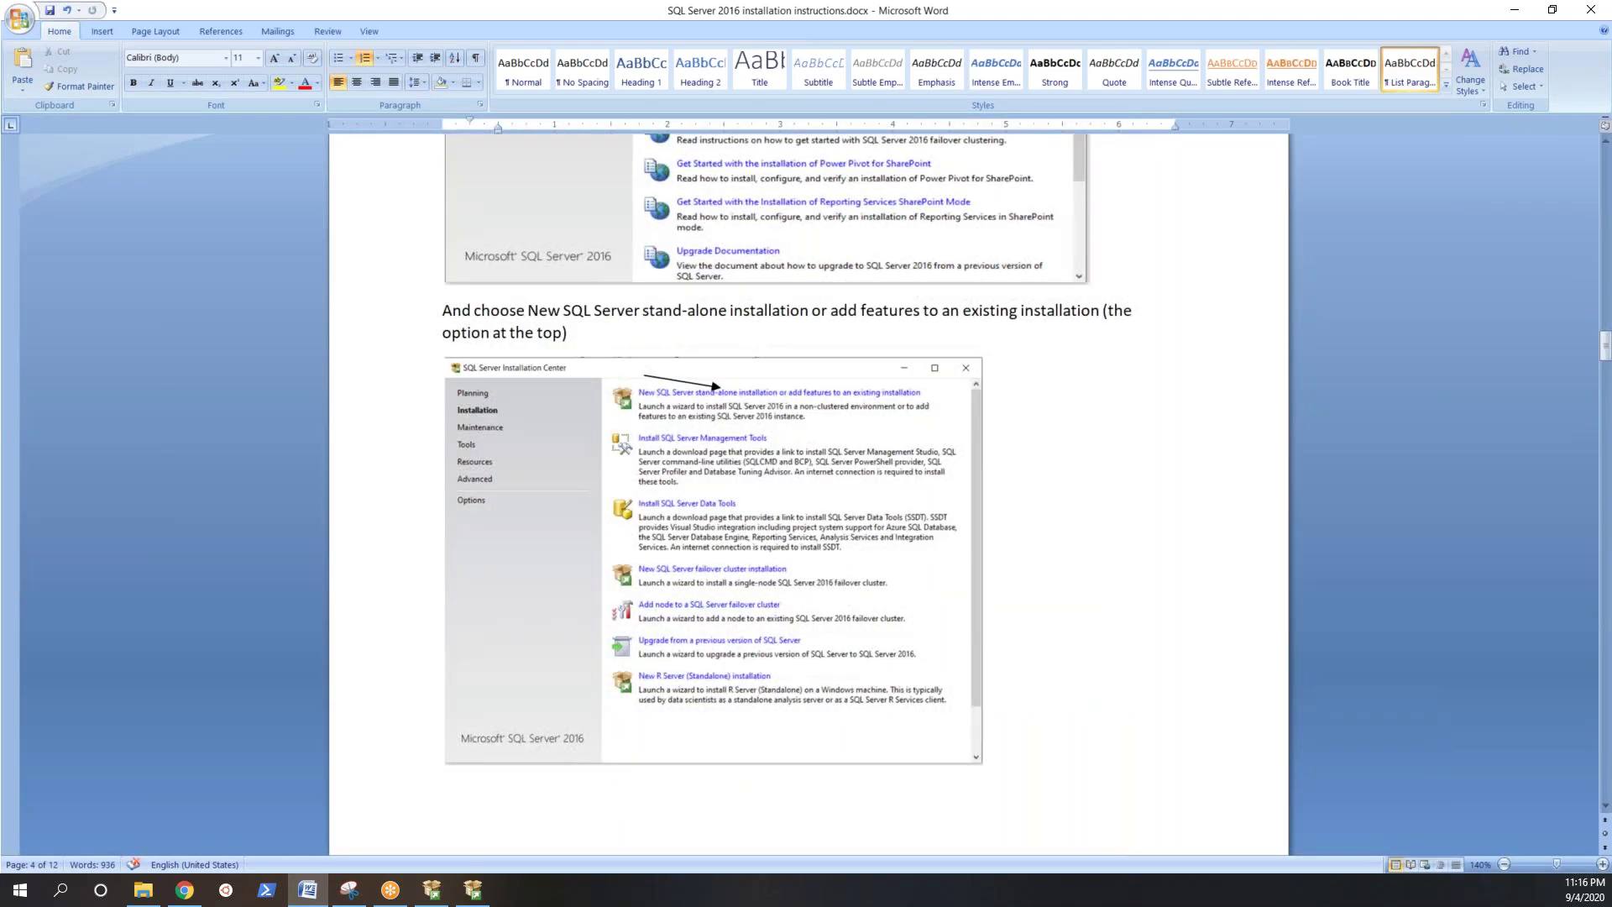
scroll(1012, 588, down, 20)
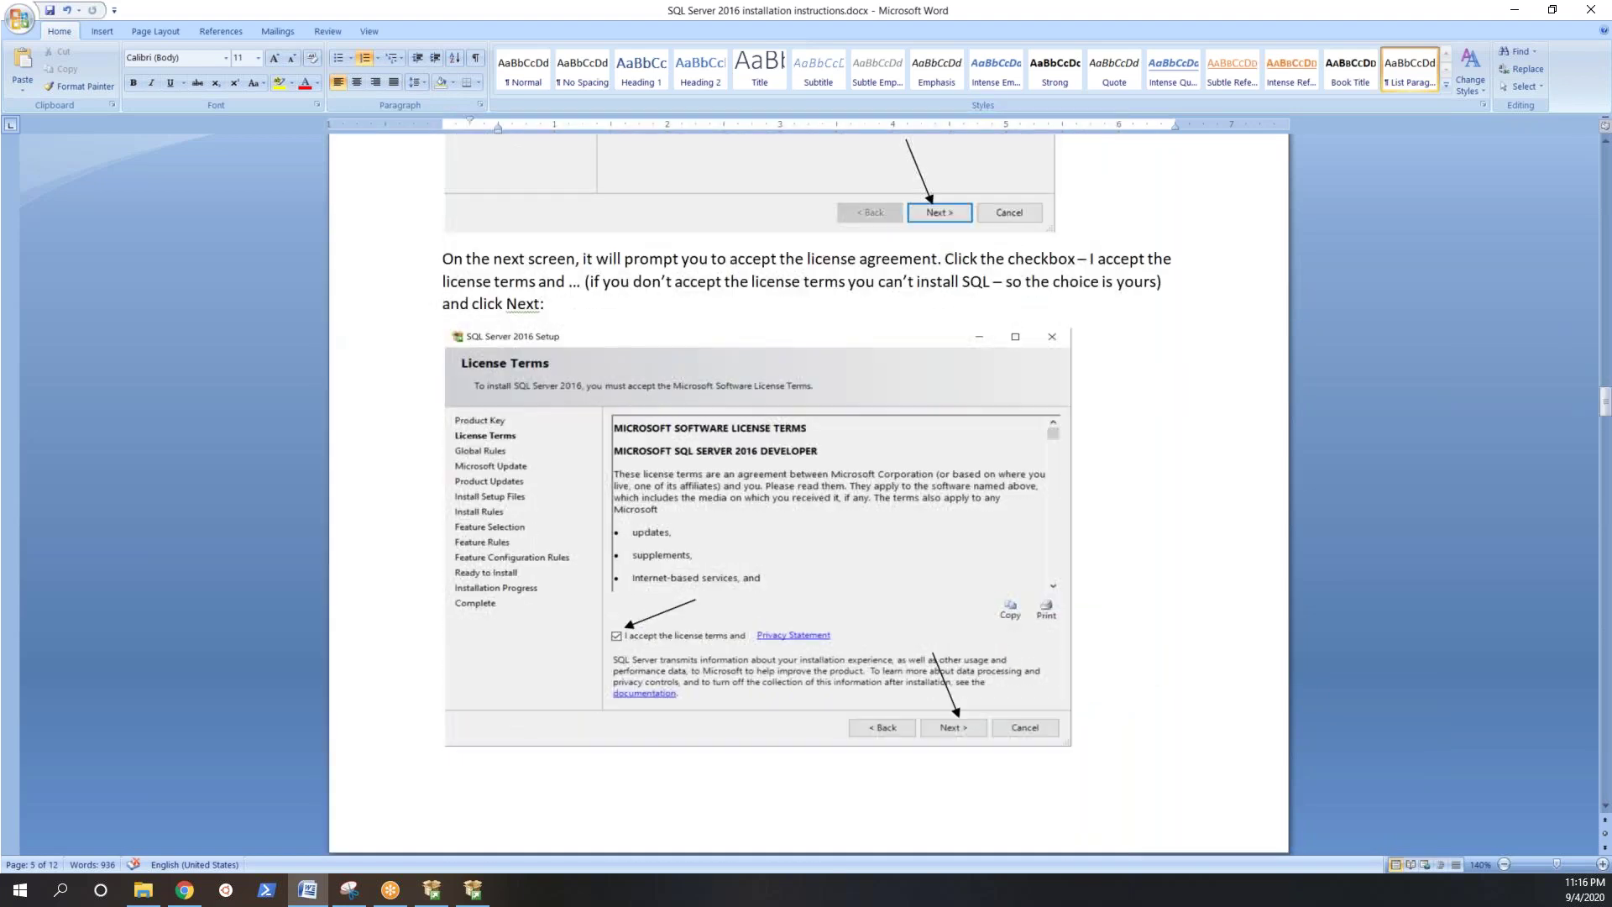
scroll(1014, 595, down, 9)
scroll(1013, 595, up, 3)
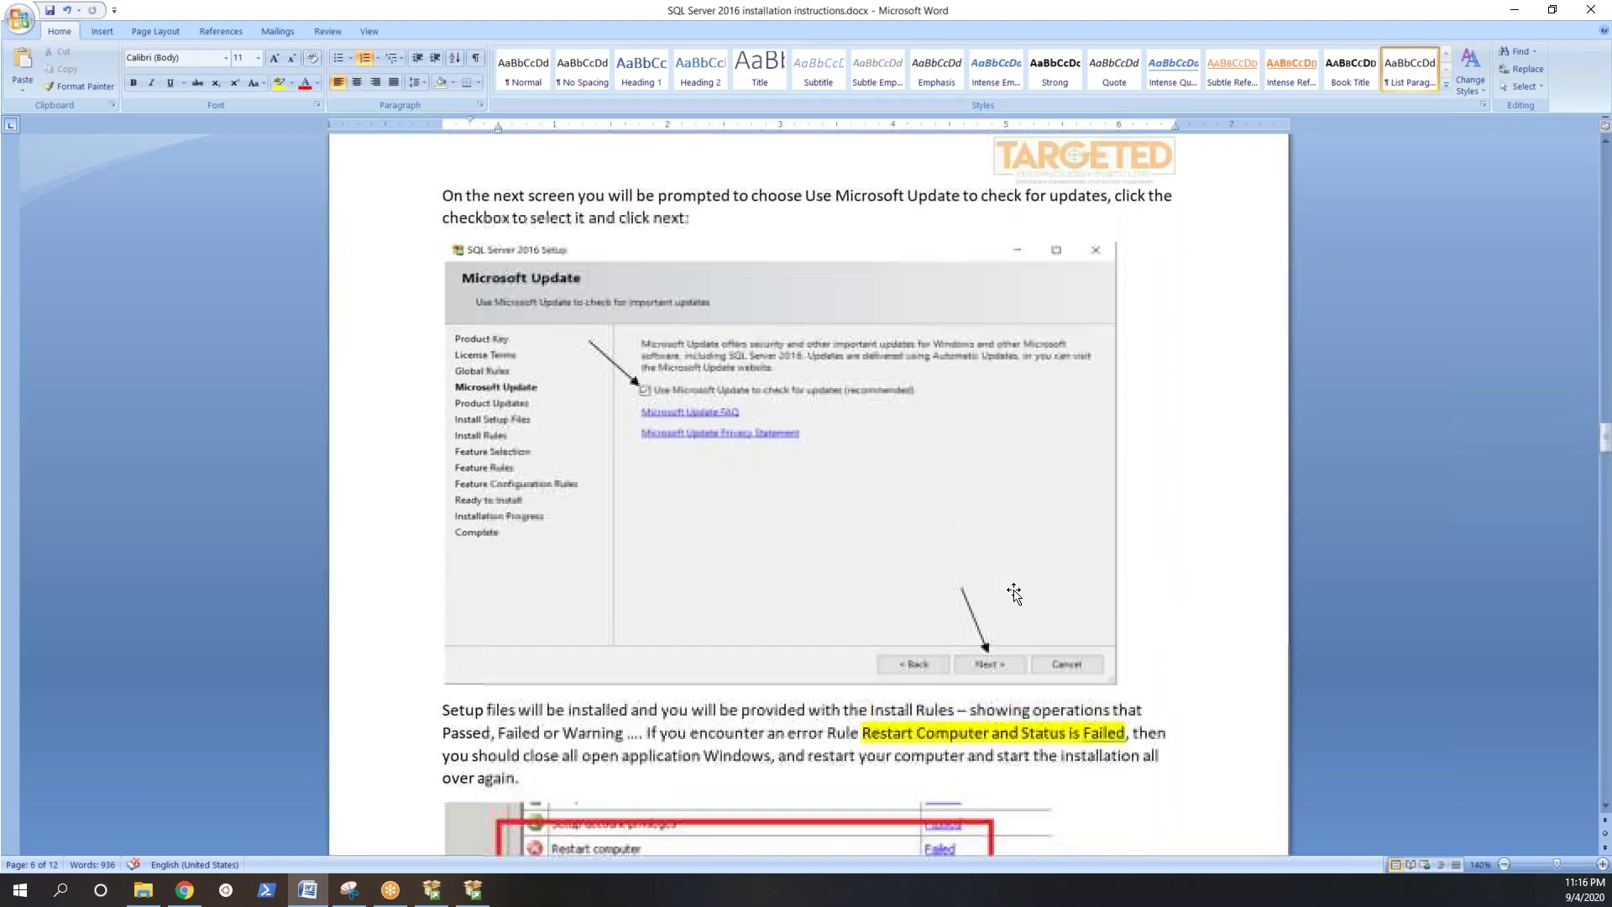
scroll(1007, 659, down, 5)
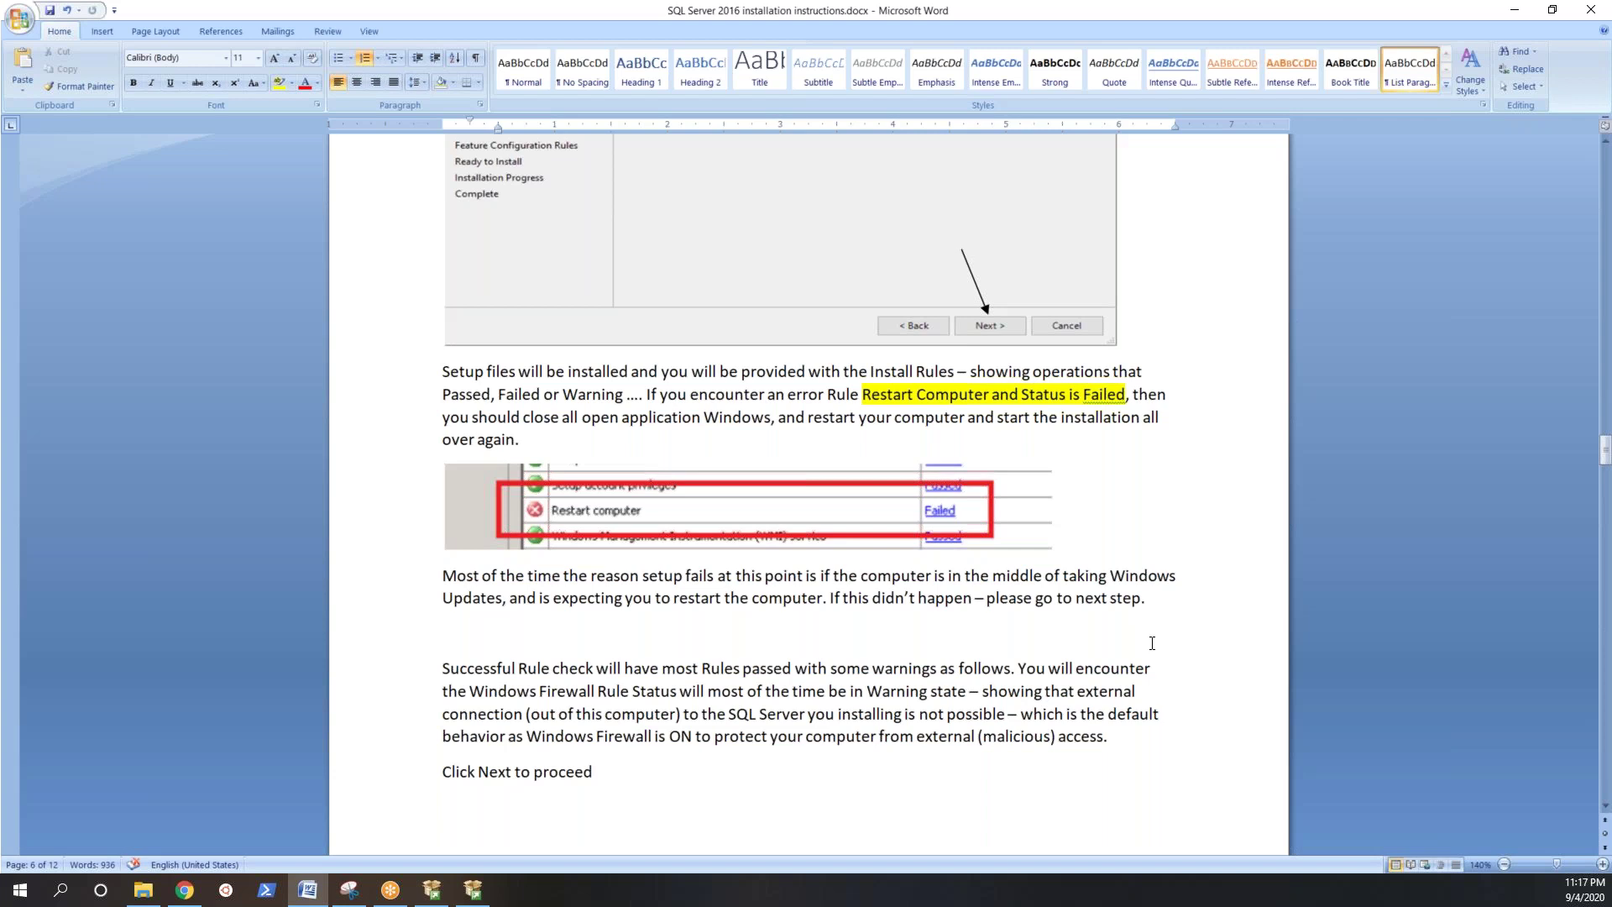
Step: Look up the Restart option among the Windows power options without restarting, and return to the instructions
click(21, 891)
mouse_move(28, 865)
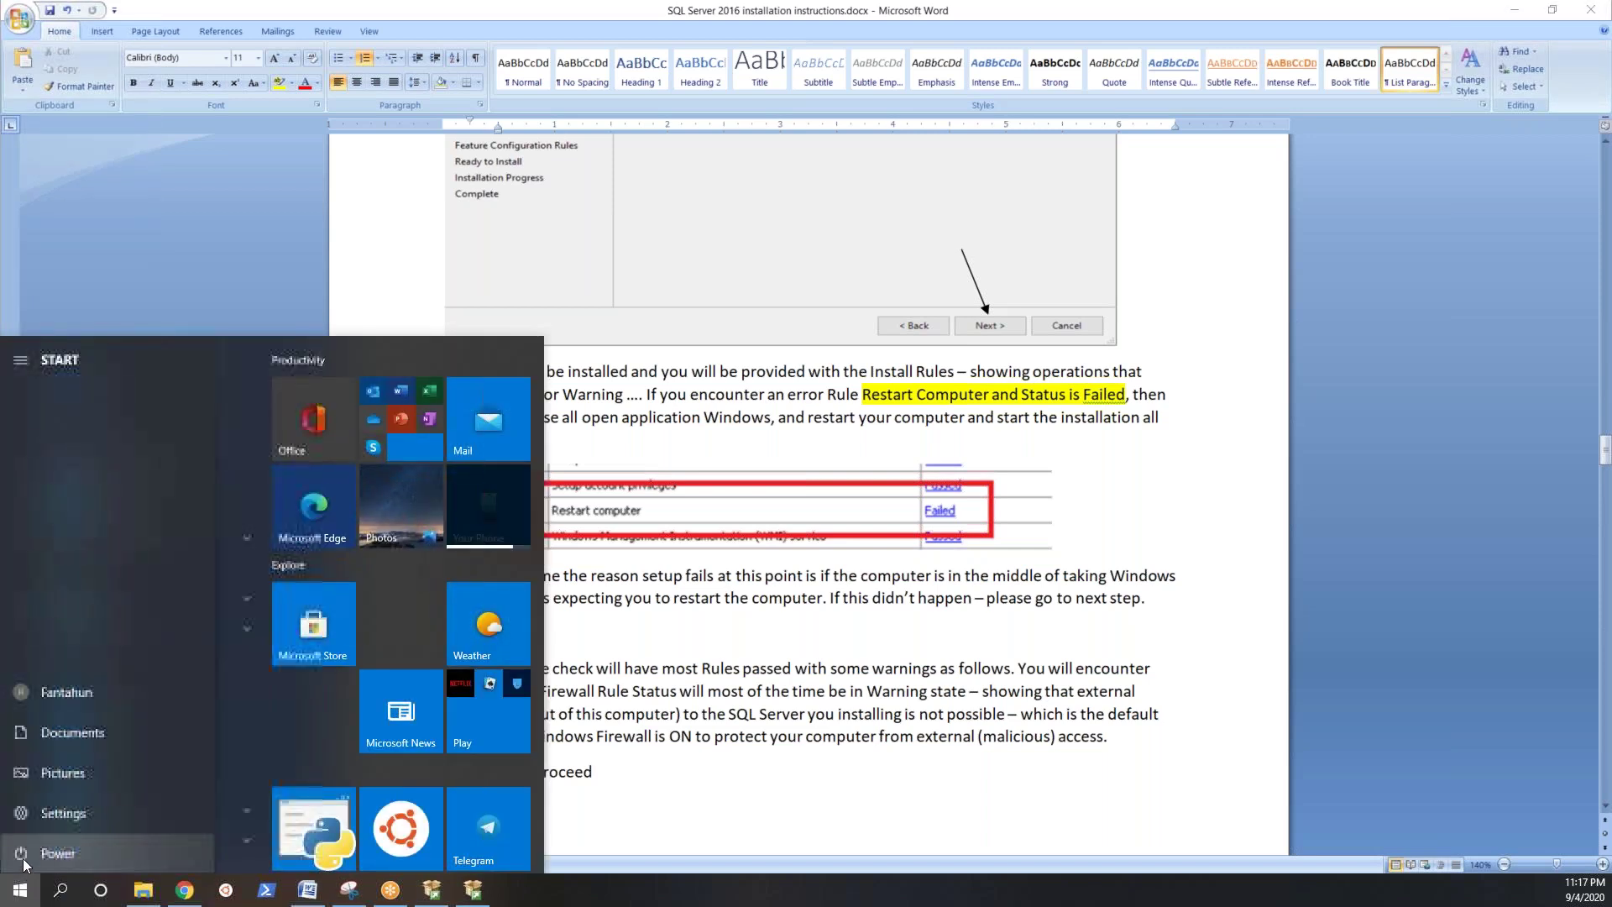
click(34, 854)
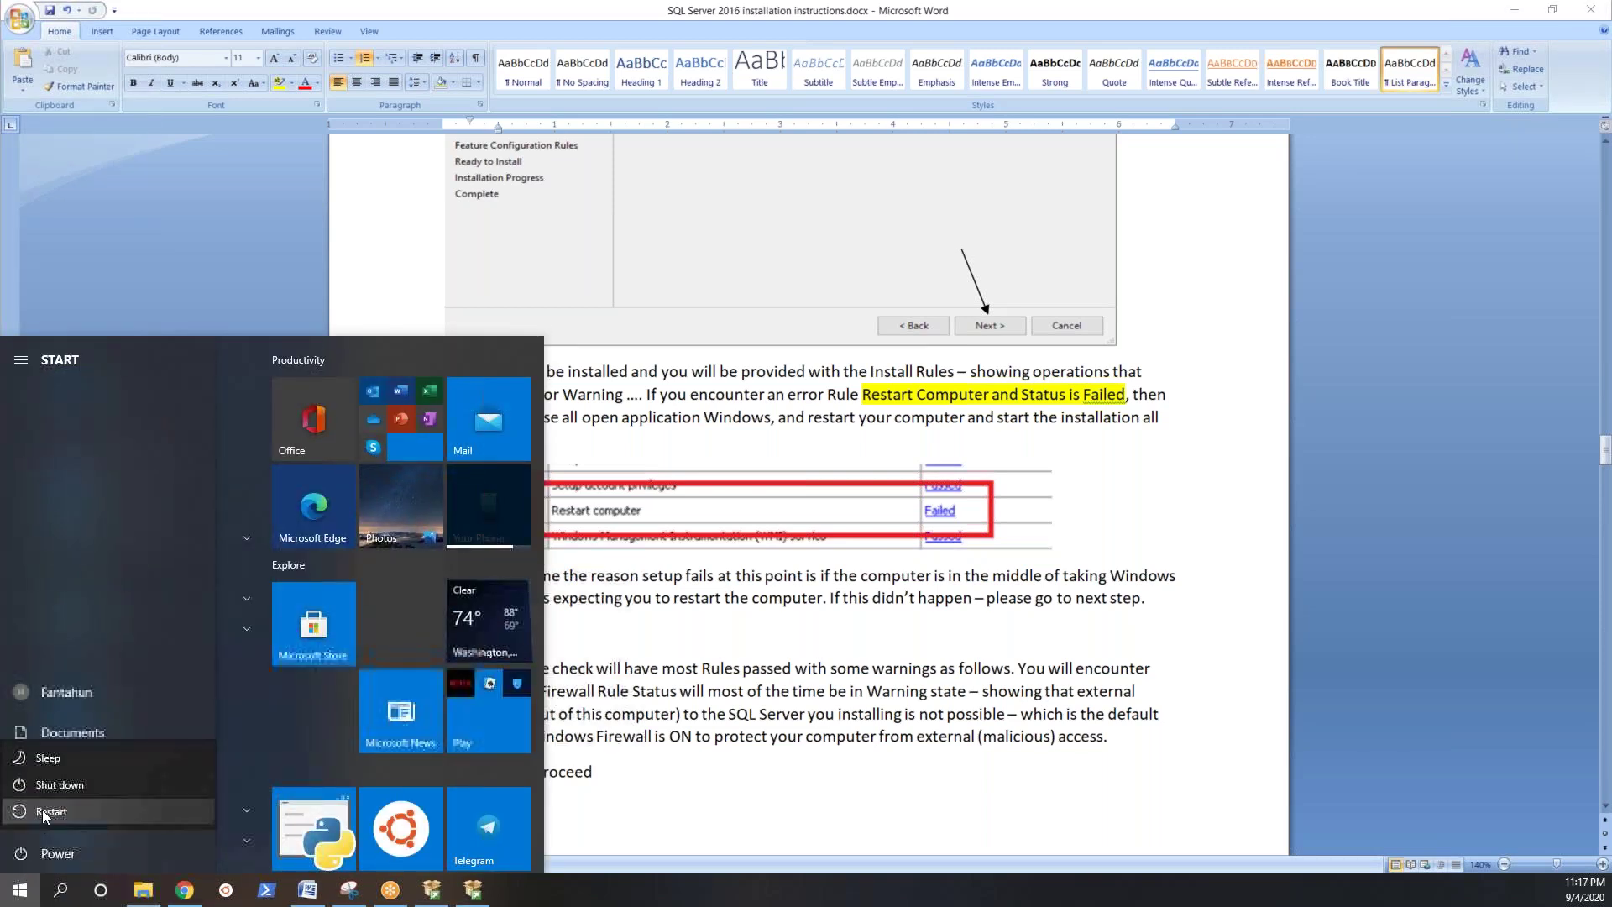
click(762, 780)
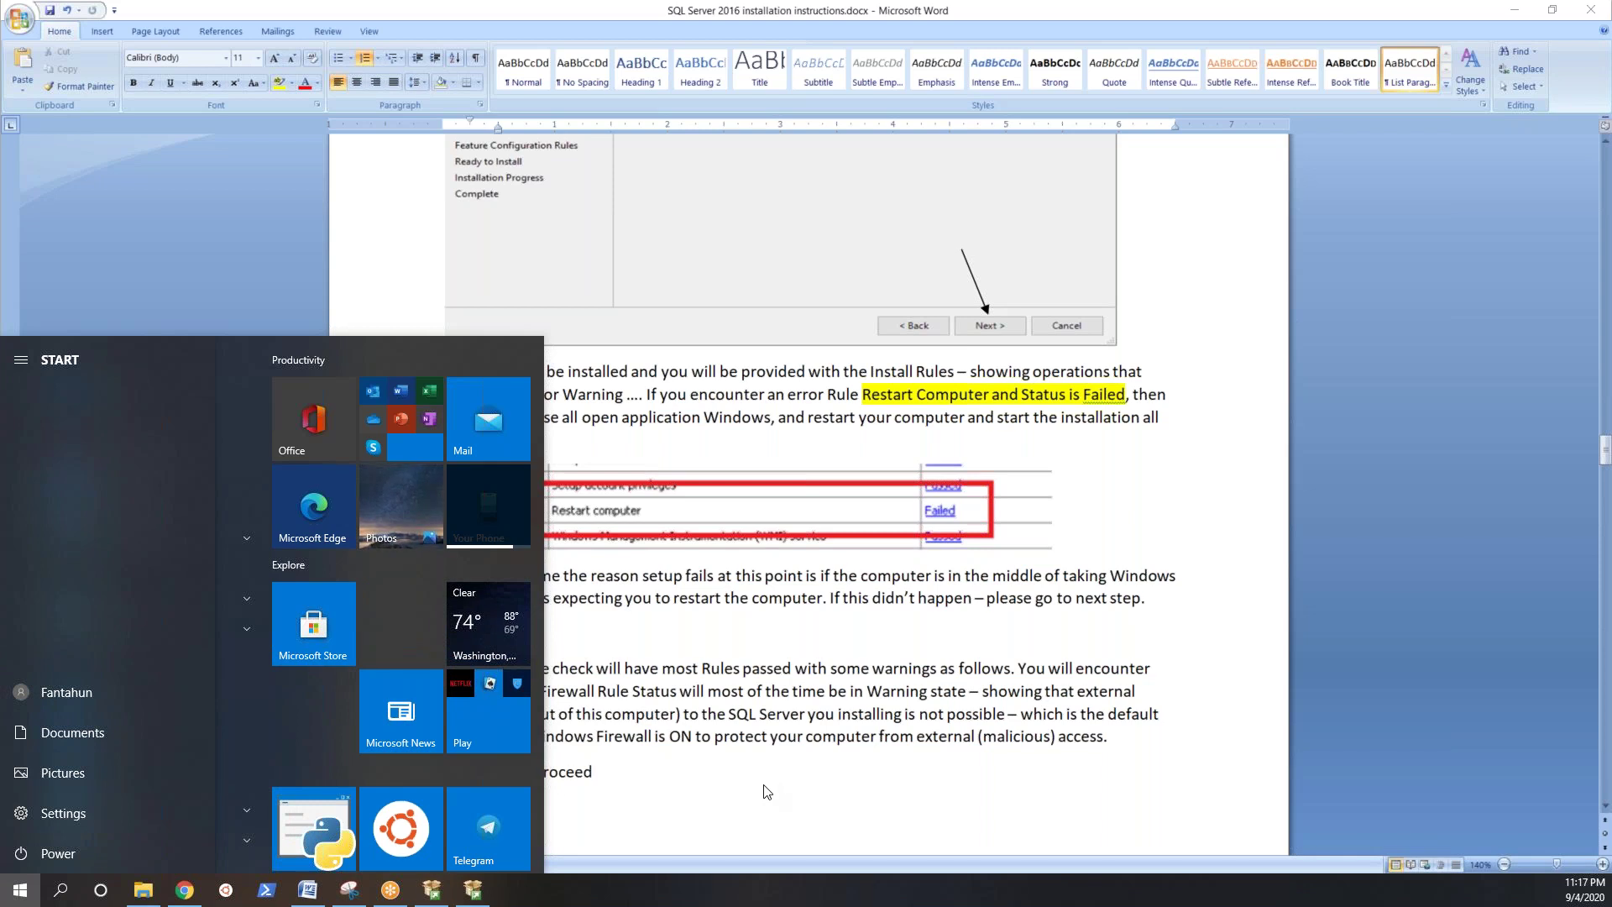
click(768, 792)
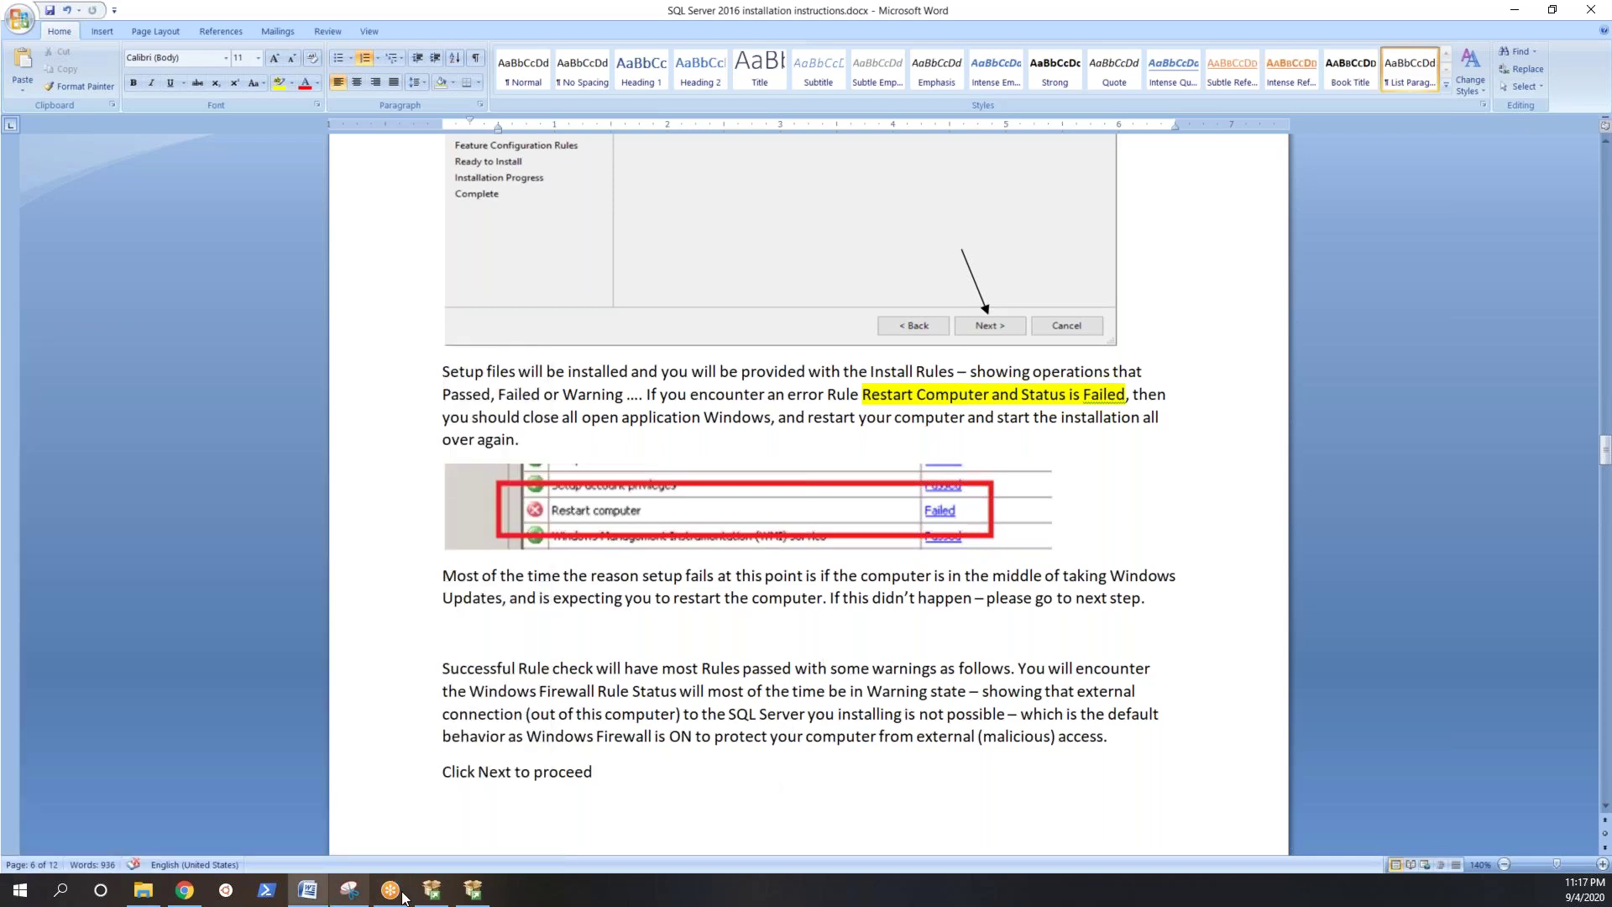
Step: Switch back to SQL Server 2016 Setup, minimise Word, and continue from Install Rules to Feature Selection in a maximised window
click(472, 889)
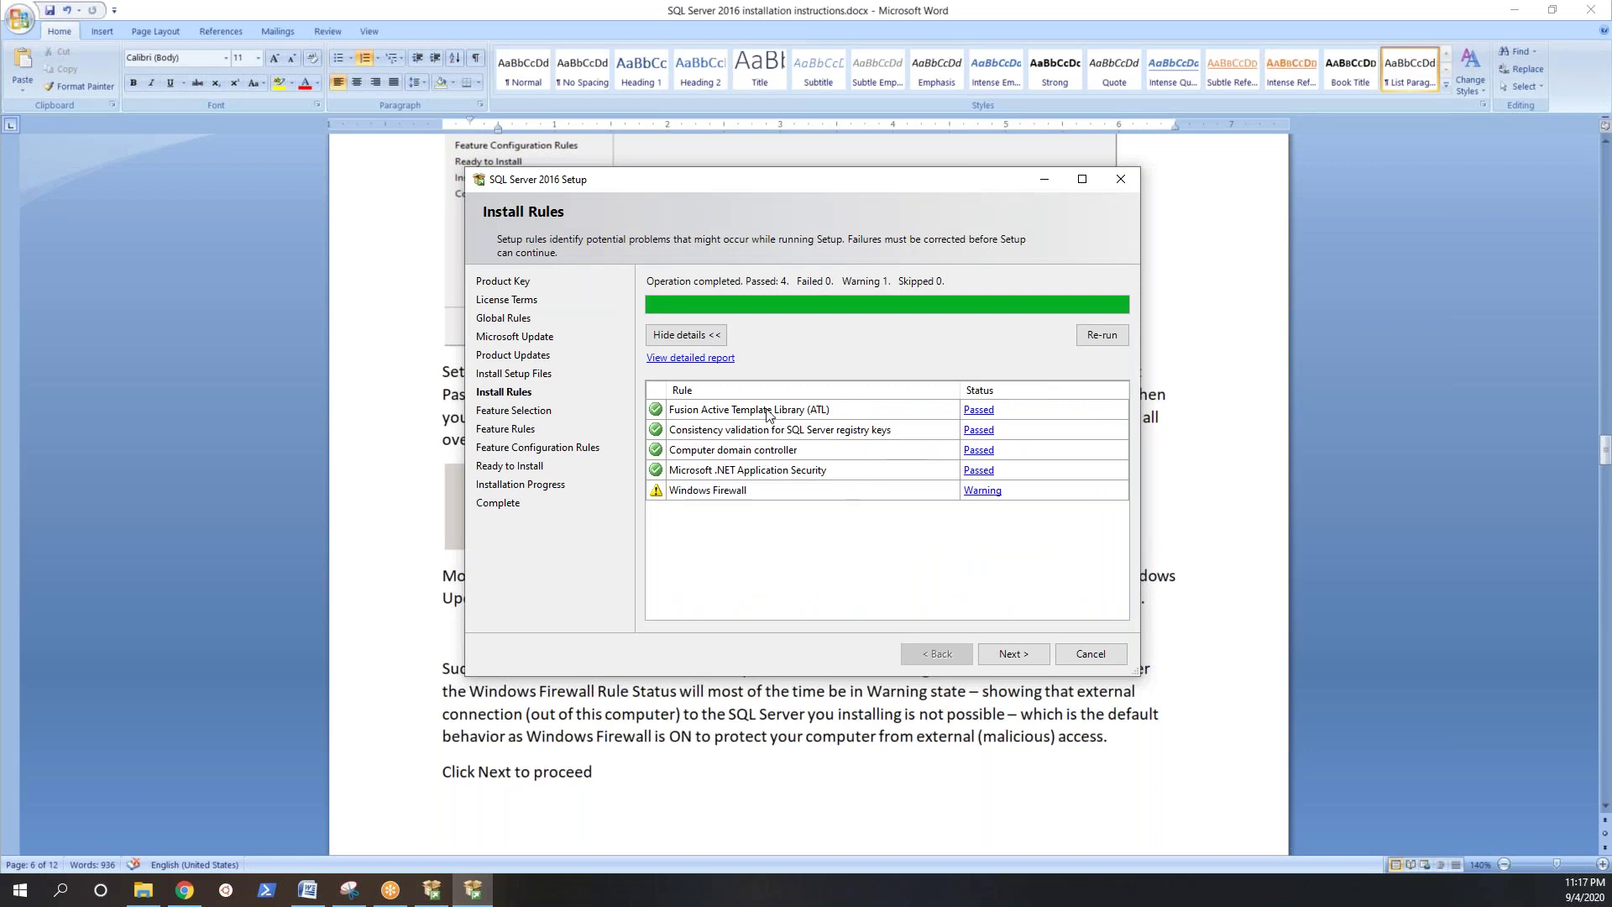
click(1514, 10)
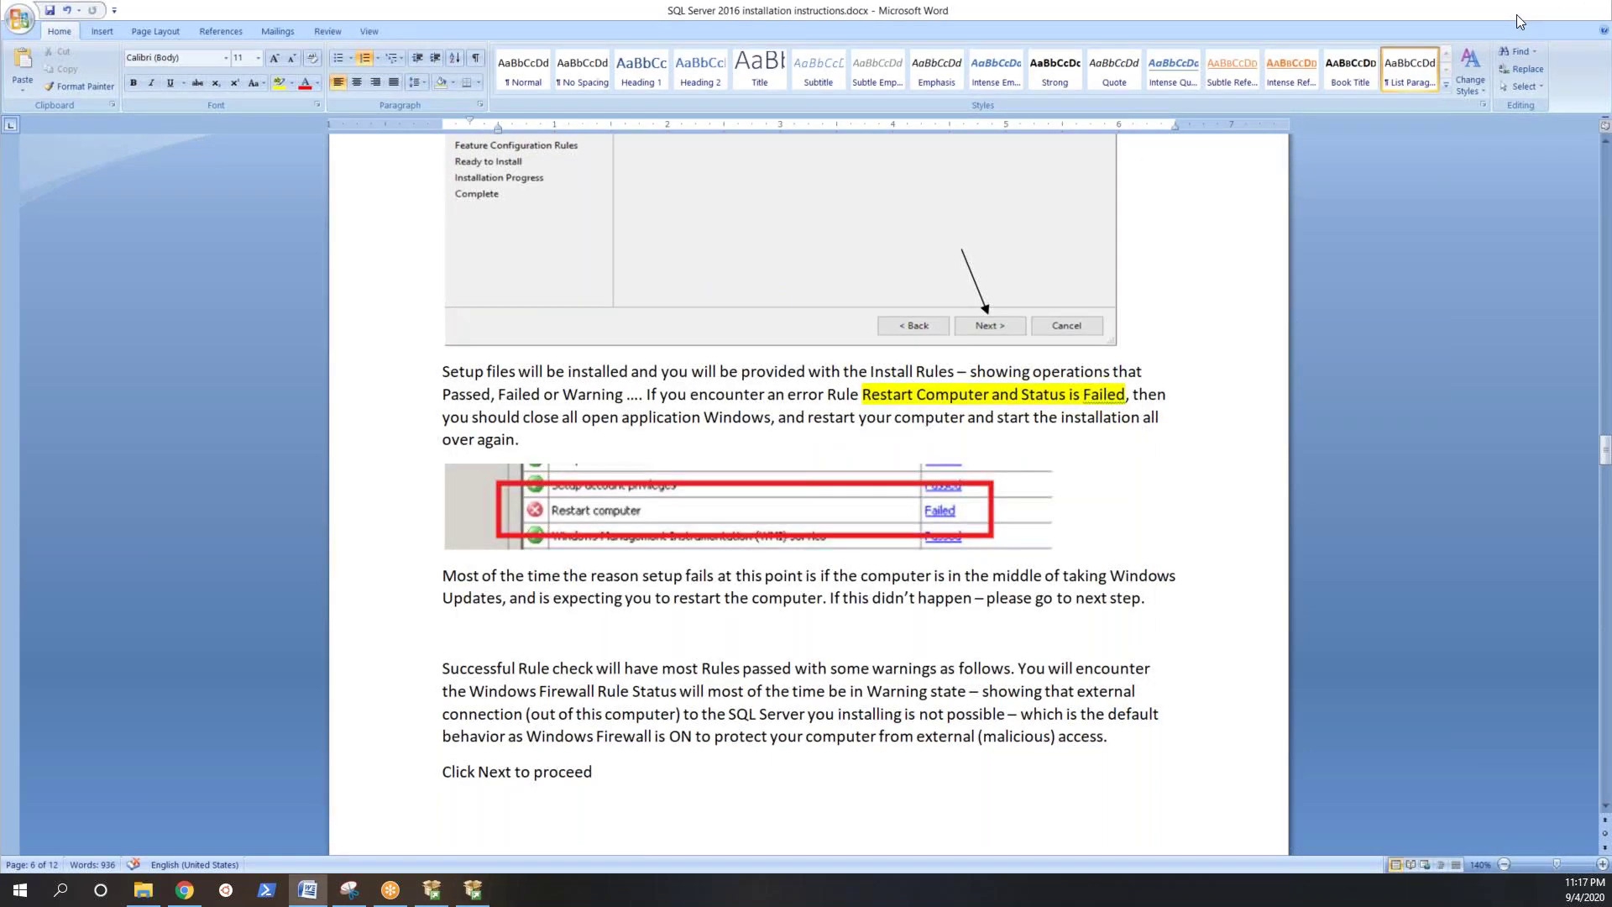
drag(762, 184, 764, 93)
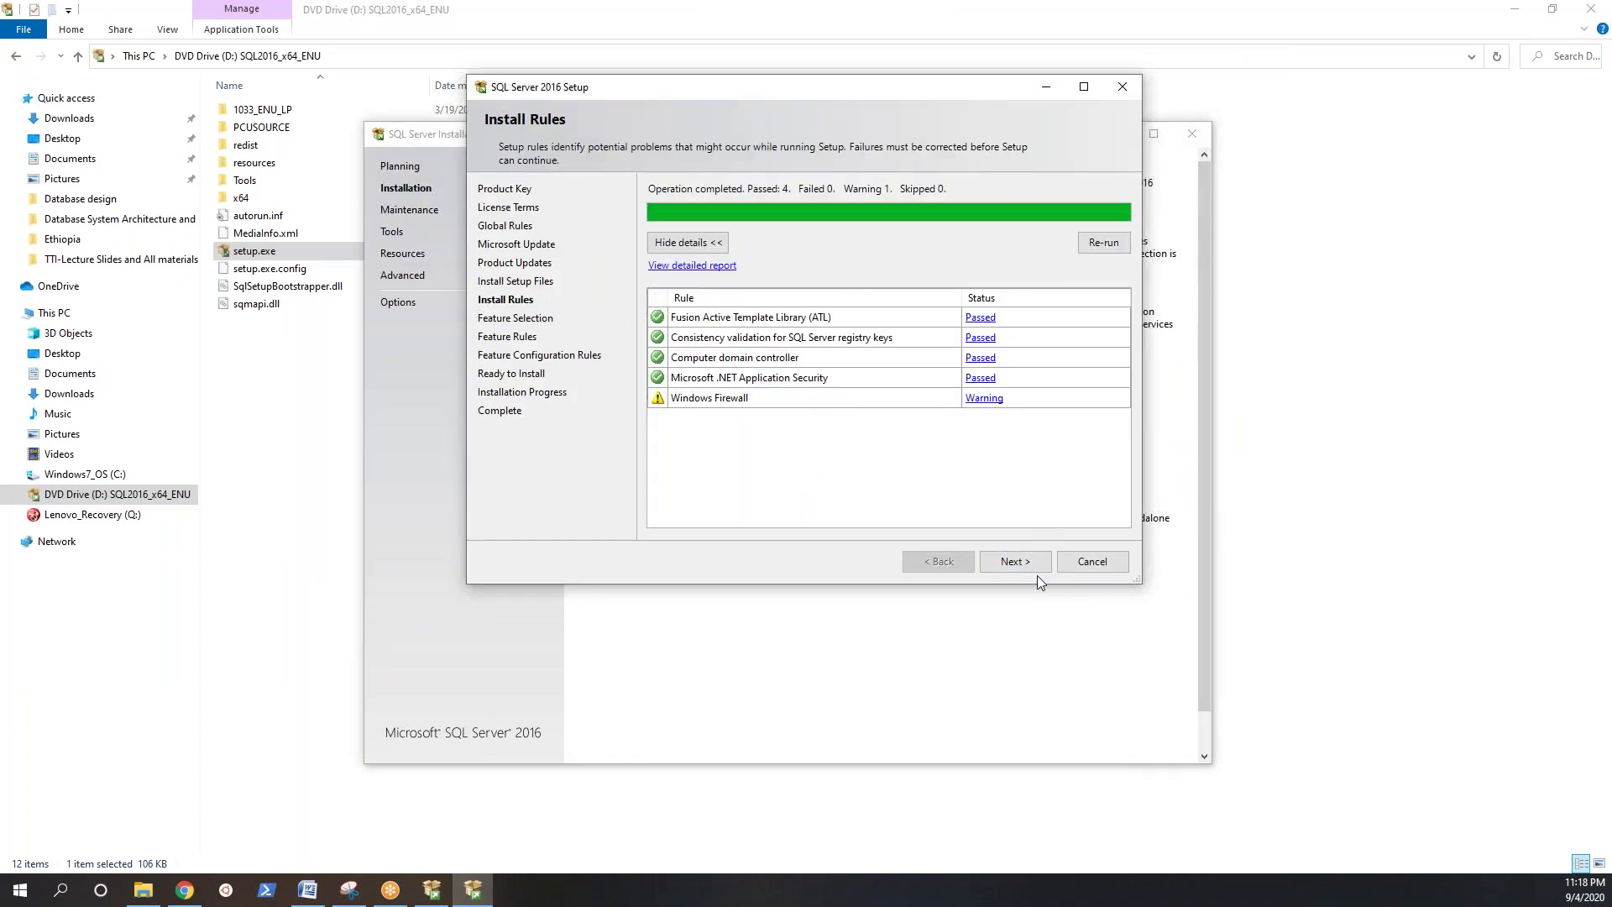
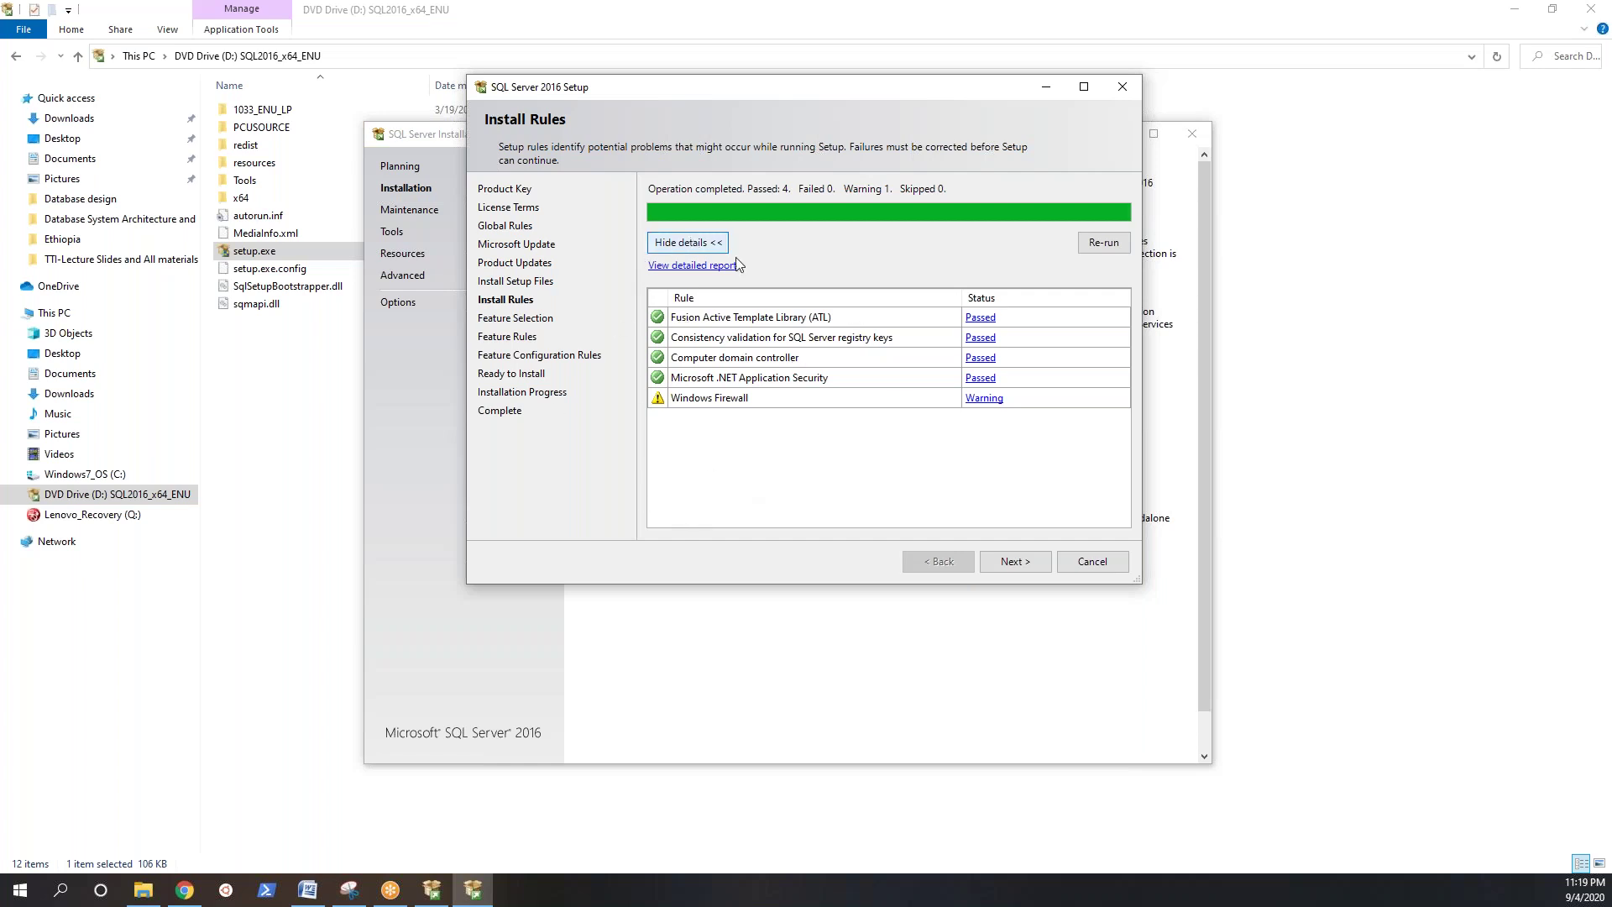
click(1023, 569)
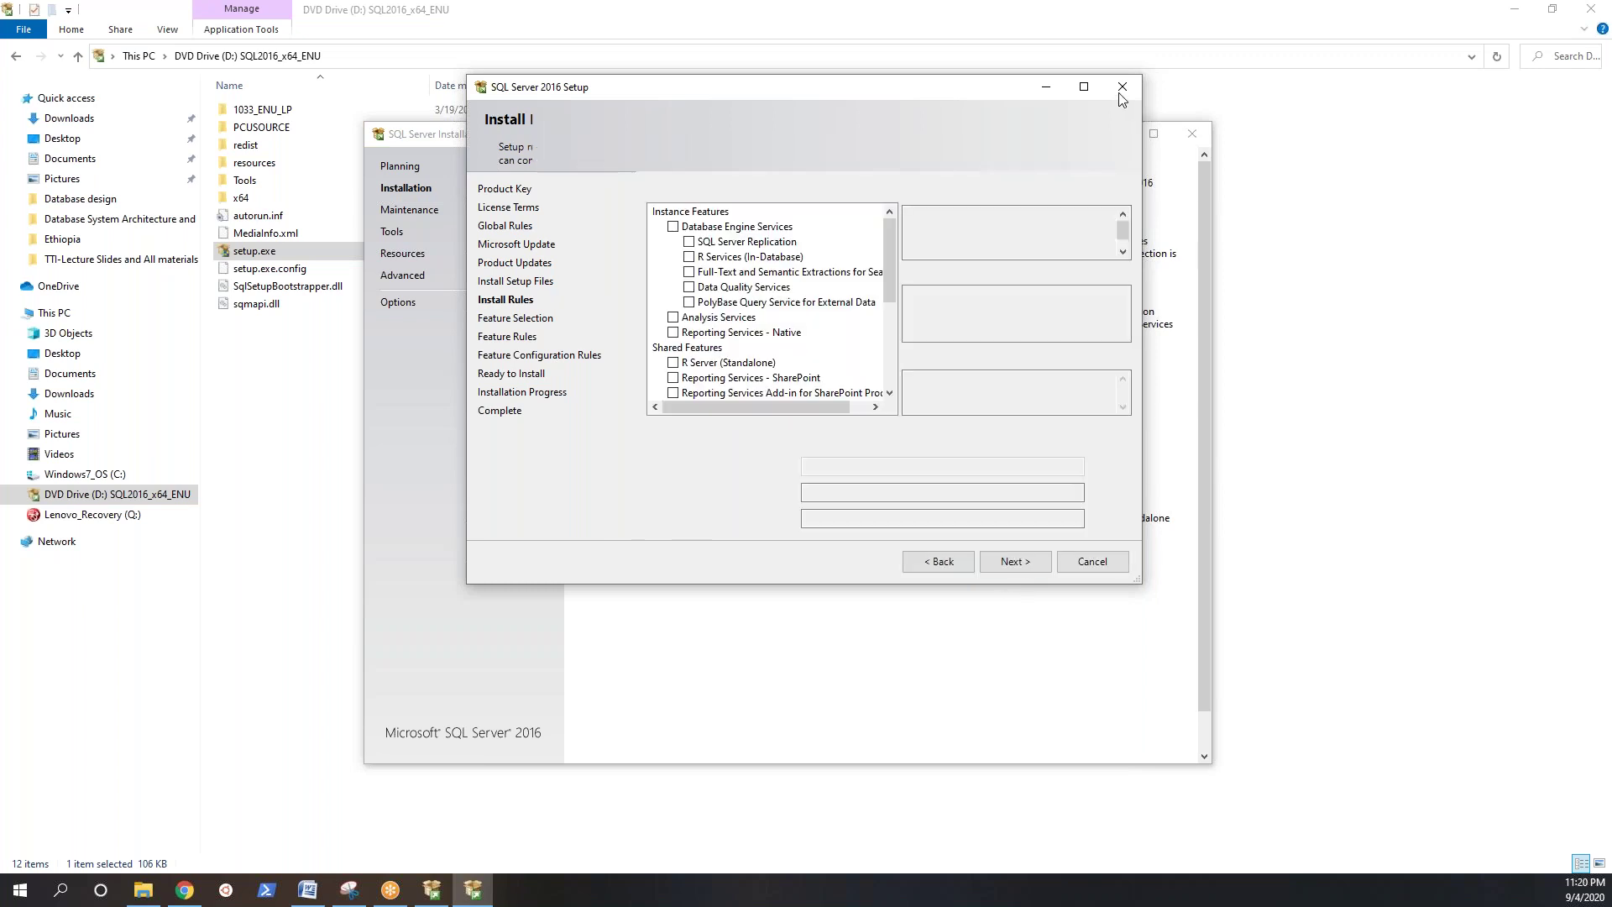
click(1084, 86)
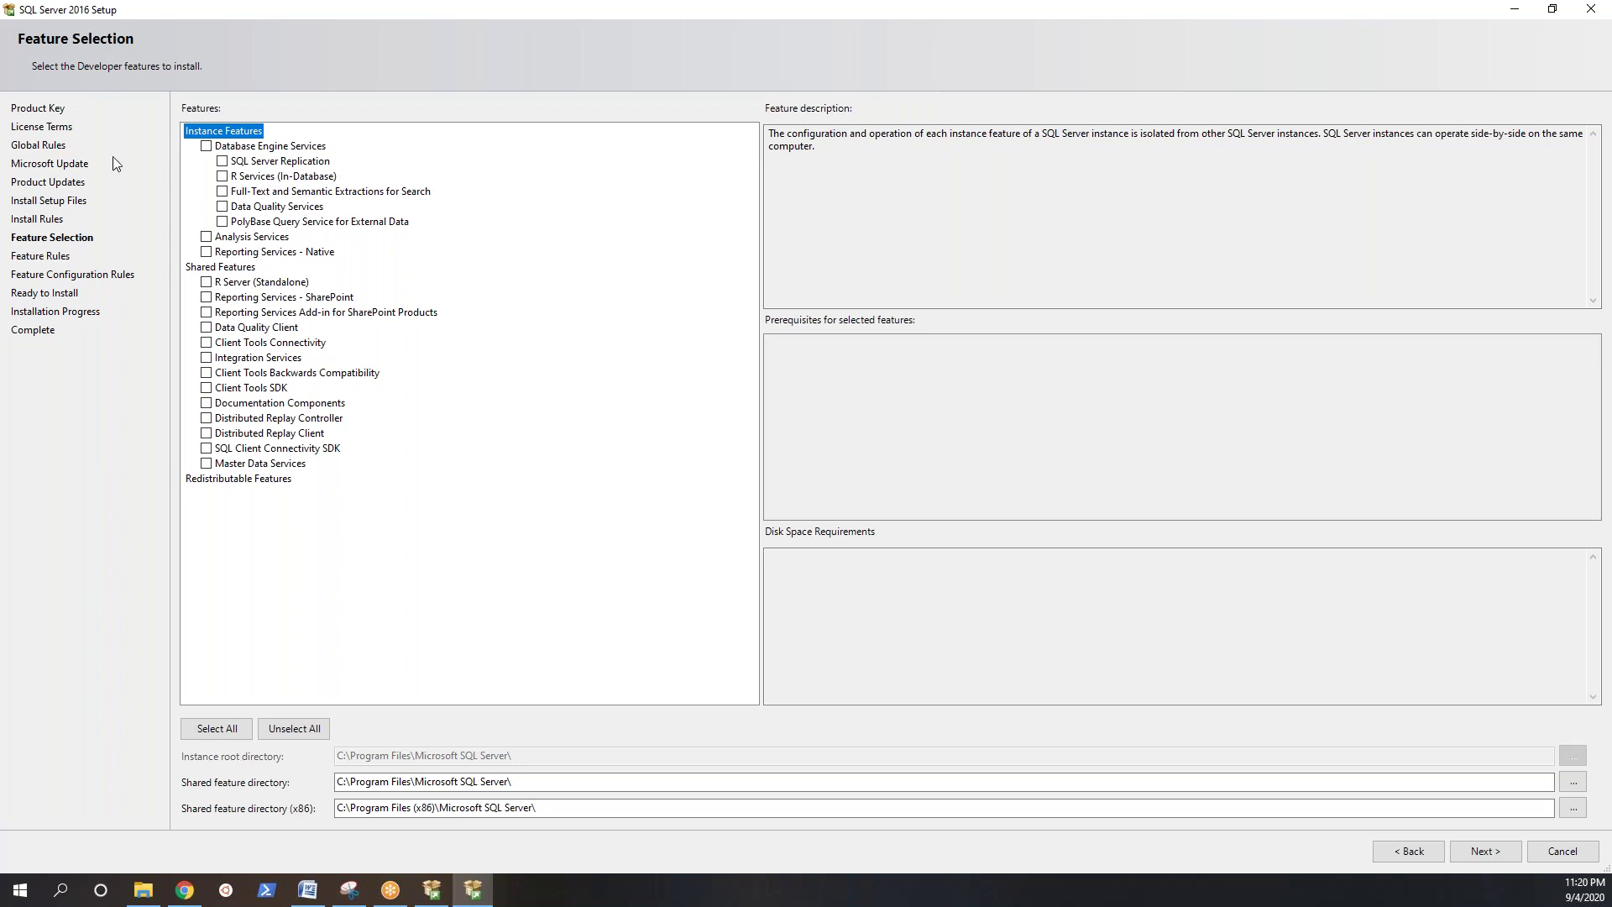
Step: Select Database Engine Services with SQL Server Replication, Full-Text and Semantic Extractions and Data Quality Services, plus Analysis Services and Reporting Services - Native
click(206, 146)
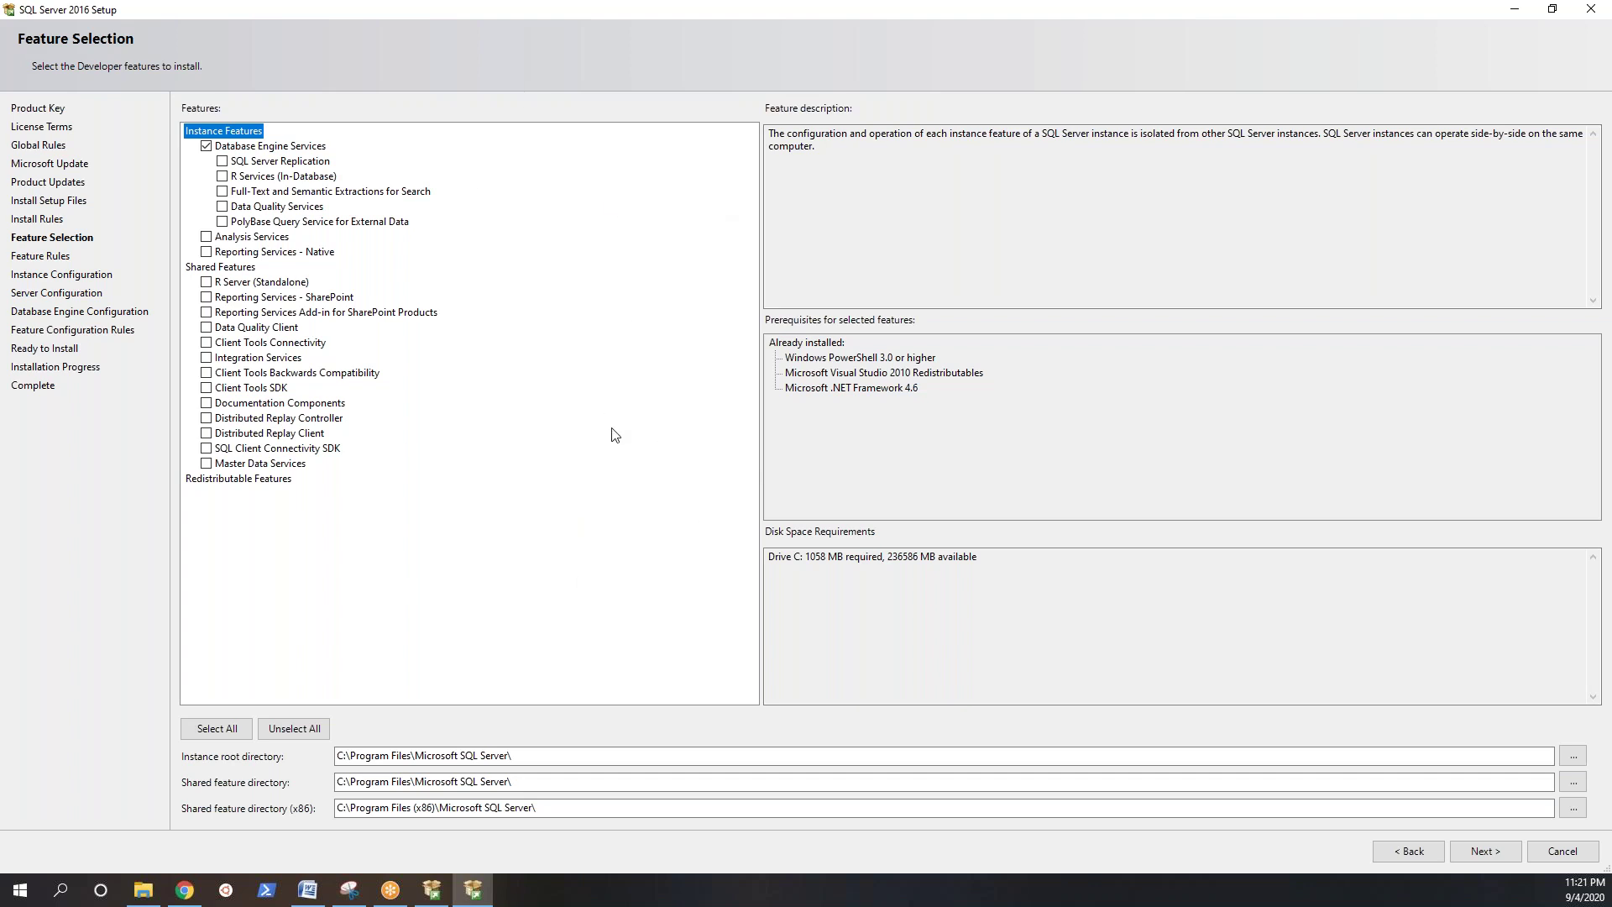
click(222, 162)
click(222, 192)
click(223, 208)
click(207, 237)
click(207, 251)
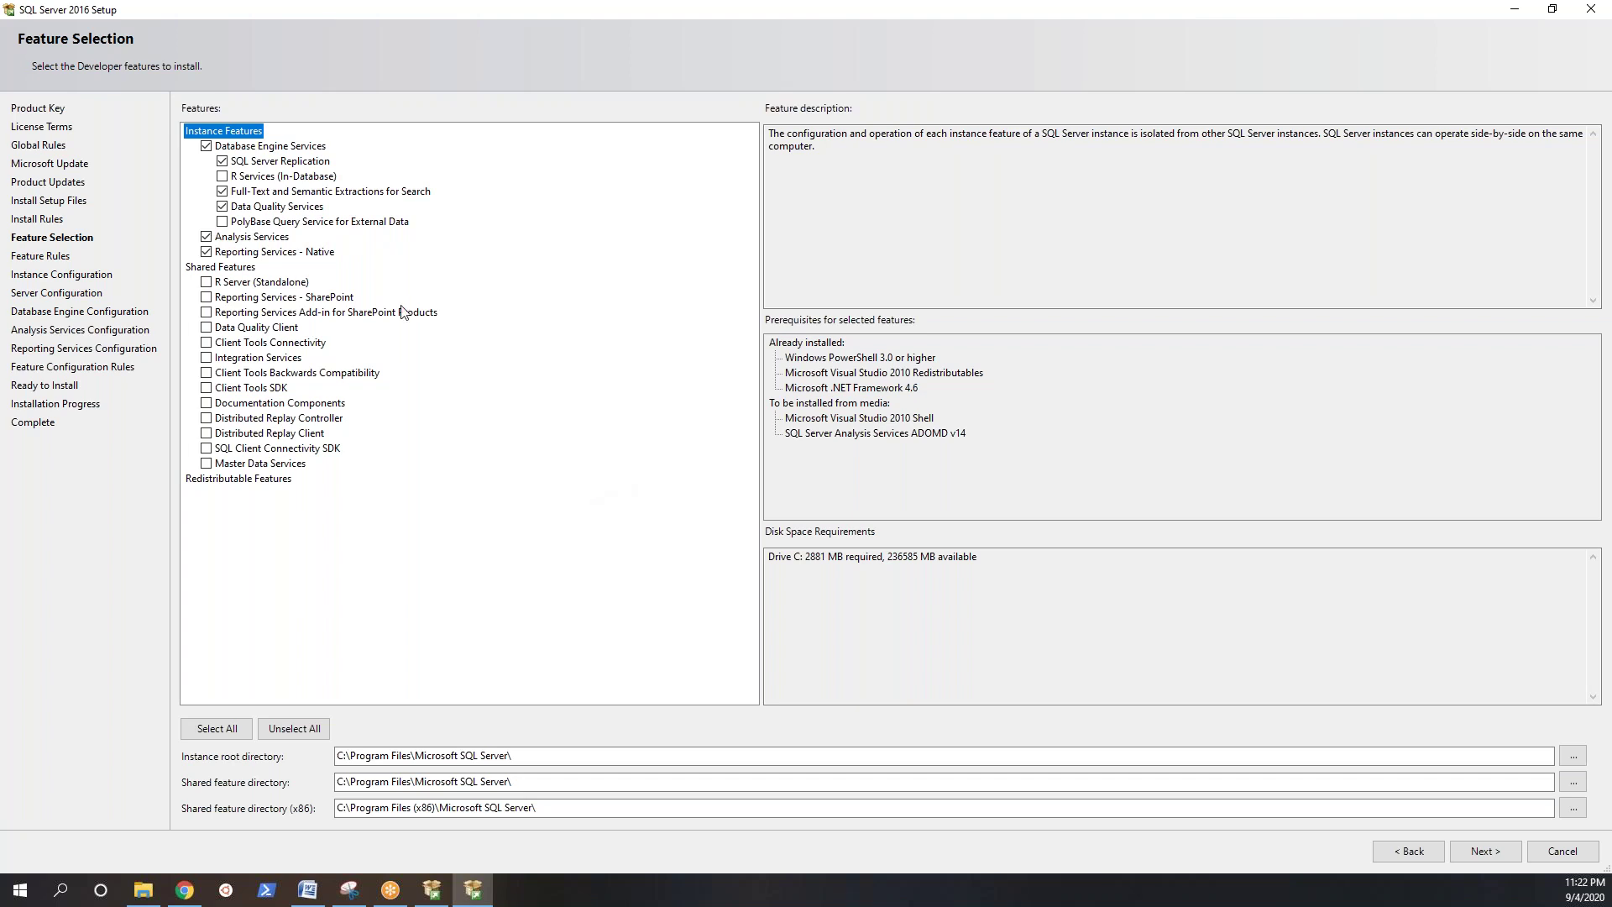
Step: Select the shared features Data Quality Client, Client Tools Connectivity, Integration Services, Backwards Compatibility, Client Tools SDK, SQL Client Connectivity SDK and Master Data Services, and continue
click(207, 327)
click(207, 343)
click(206, 359)
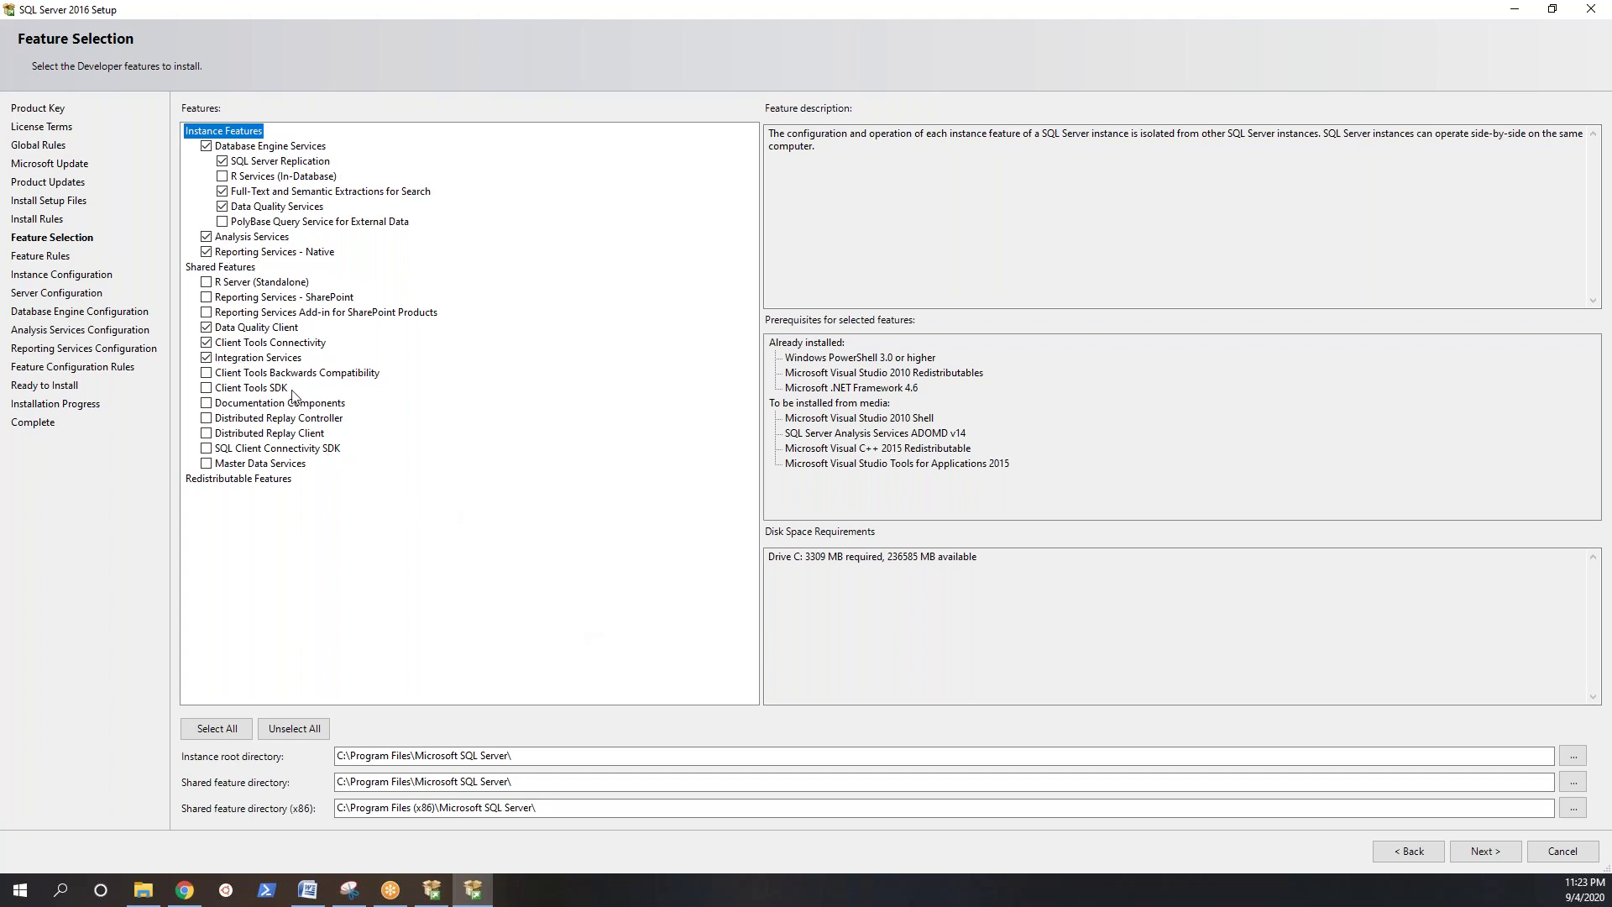
click(206, 374)
click(207, 448)
click(207, 463)
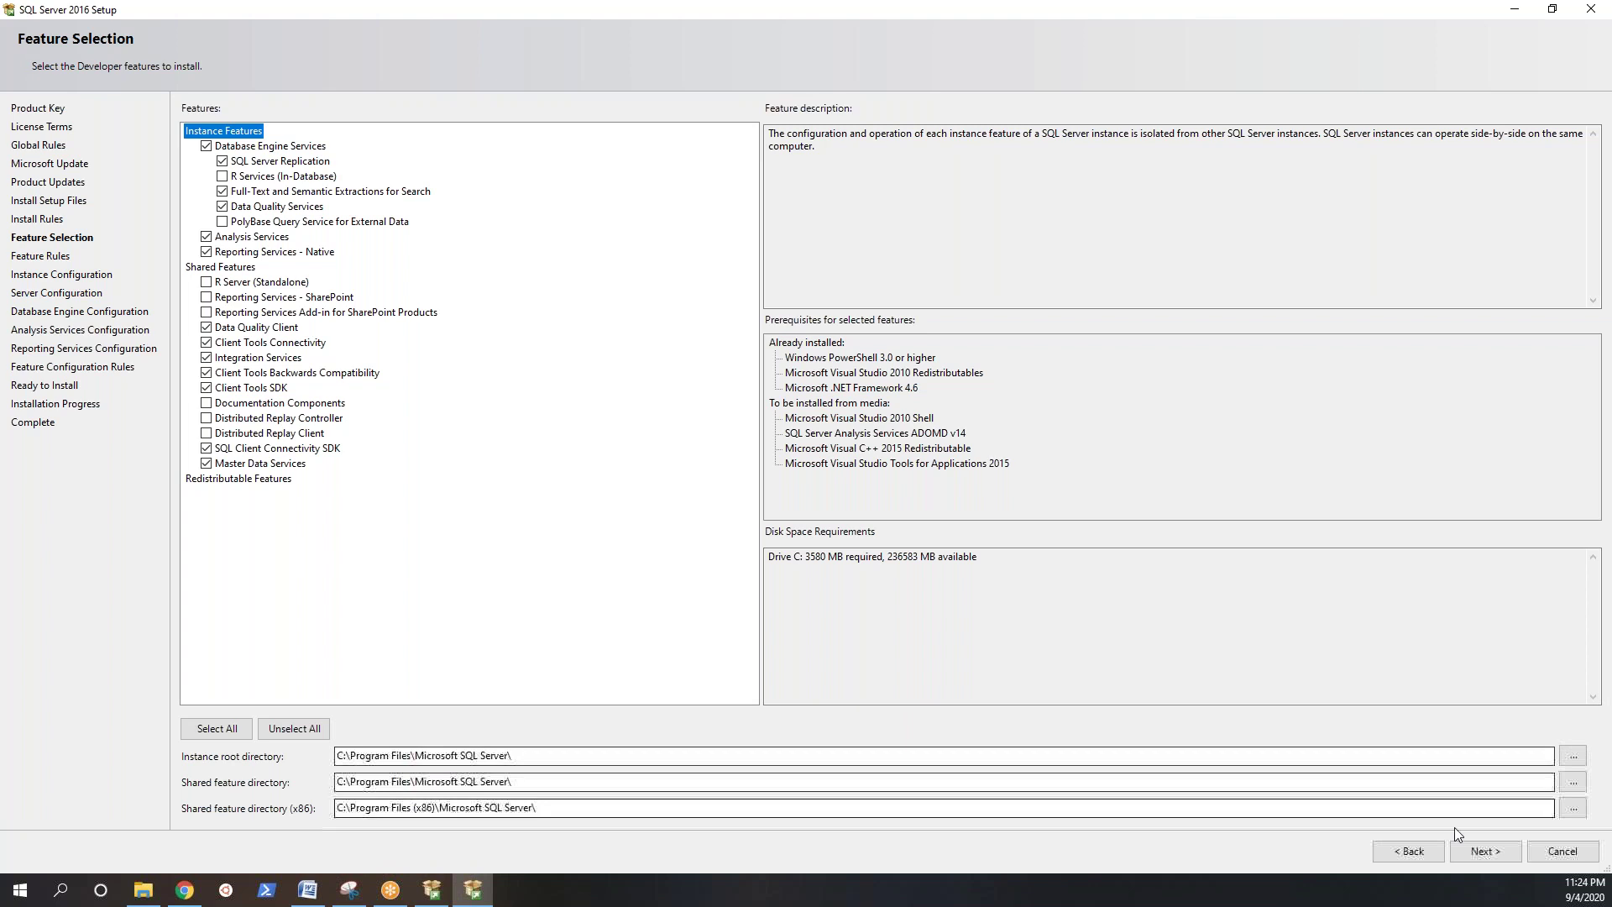
click(1484, 851)
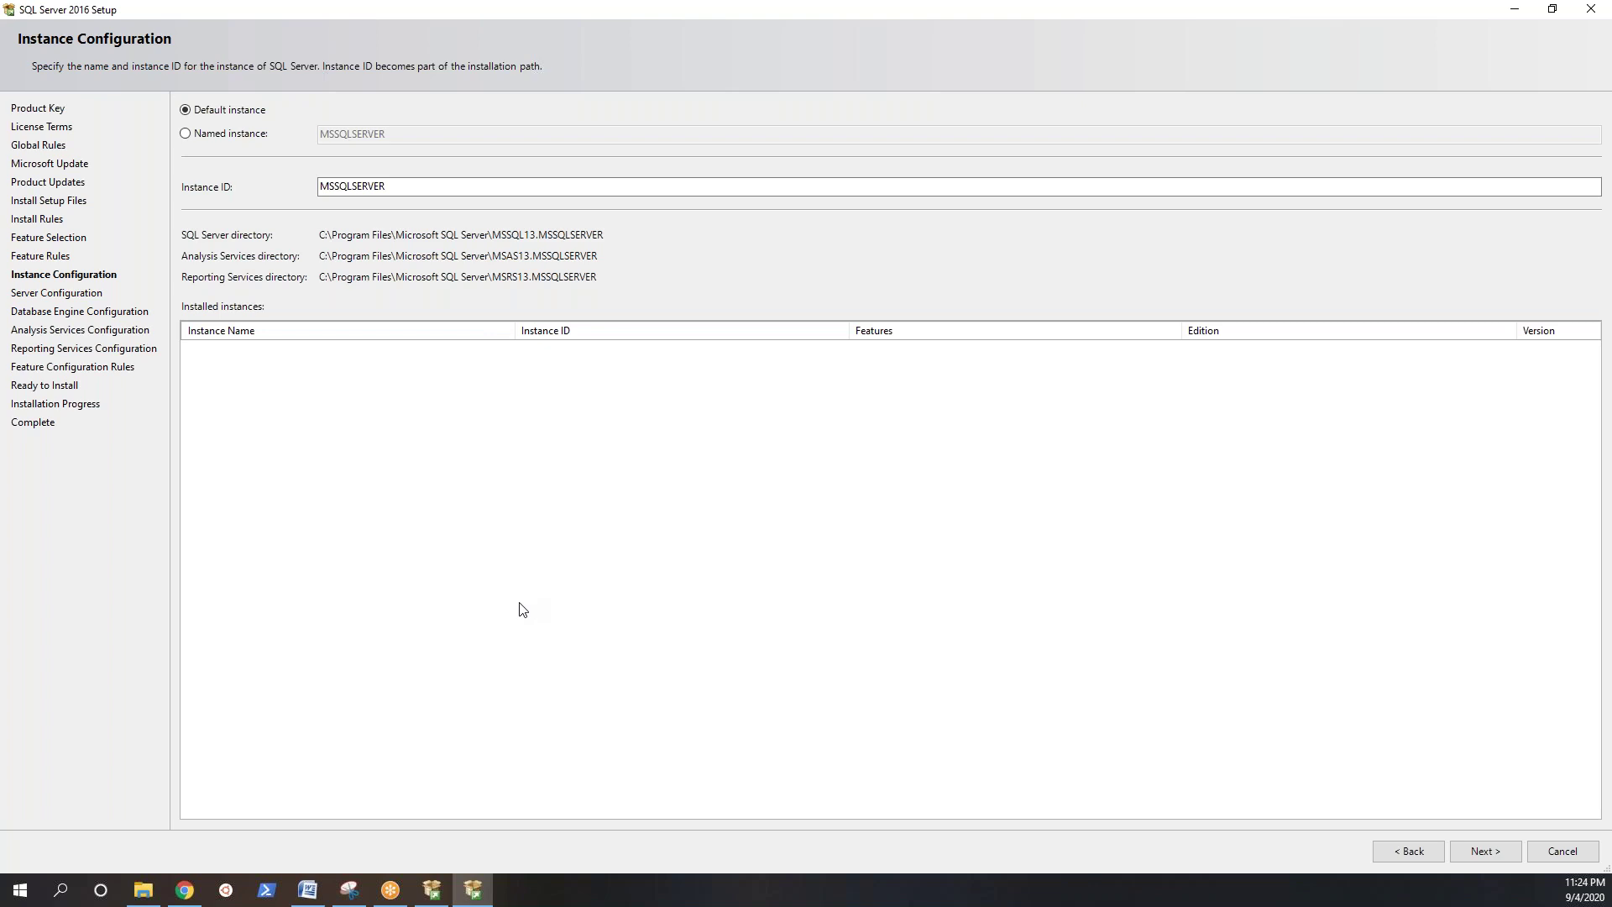
Step: Try the named instance option, return to the default instance with ID MSSQLSERVER, and continue to Server Configuration
click(186, 133)
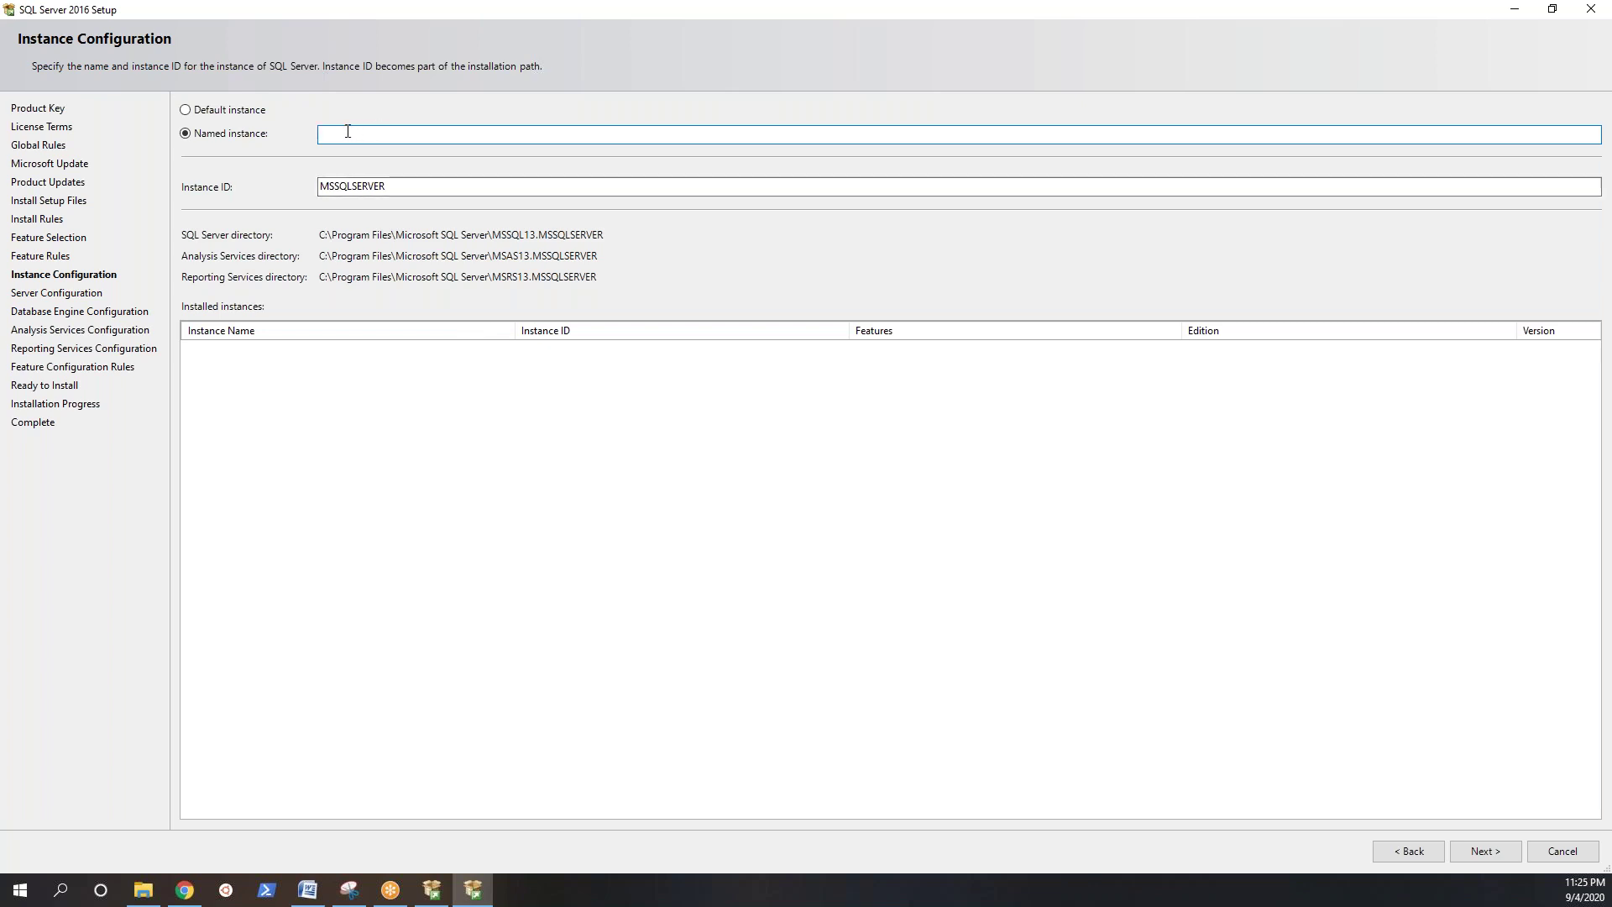
click(188, 110)
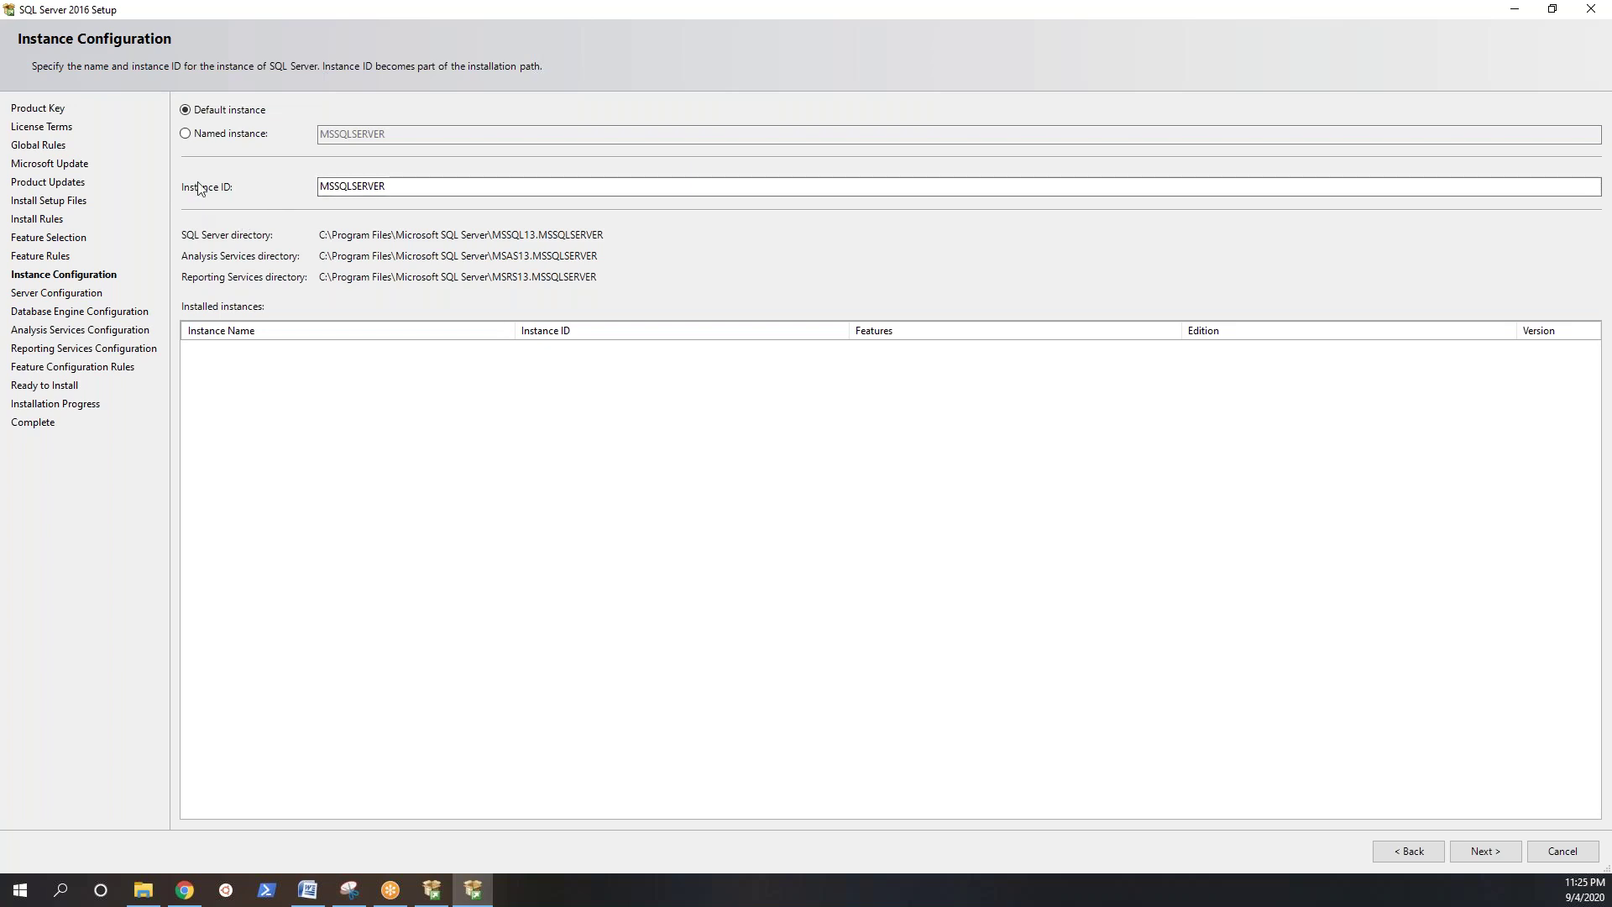
double_click(323, 188)
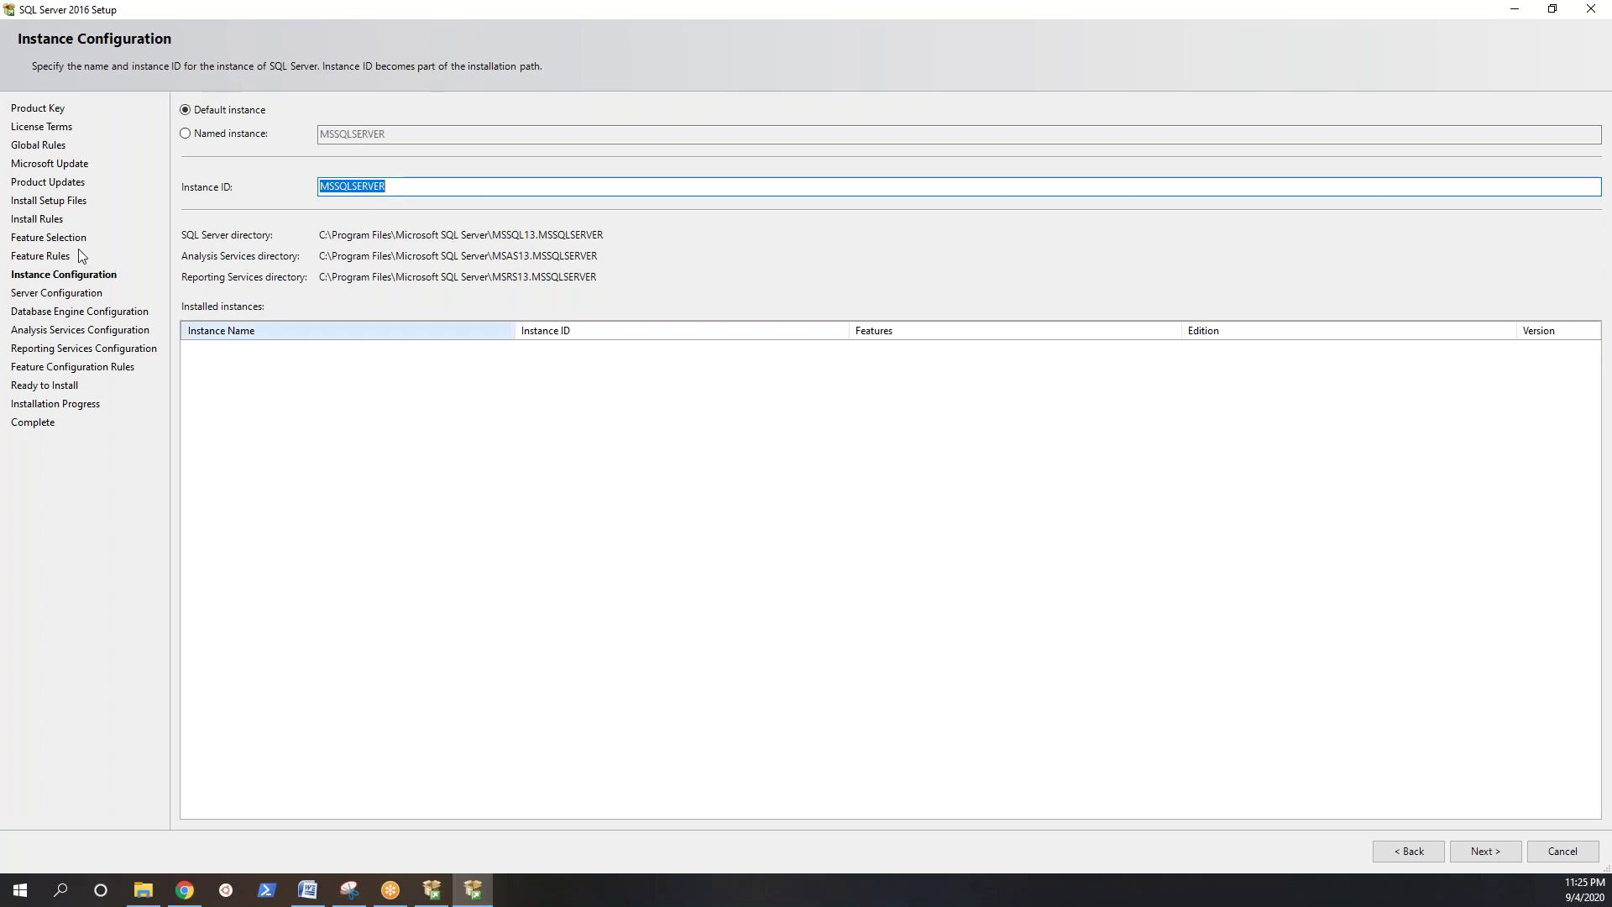
click(1475, 850)
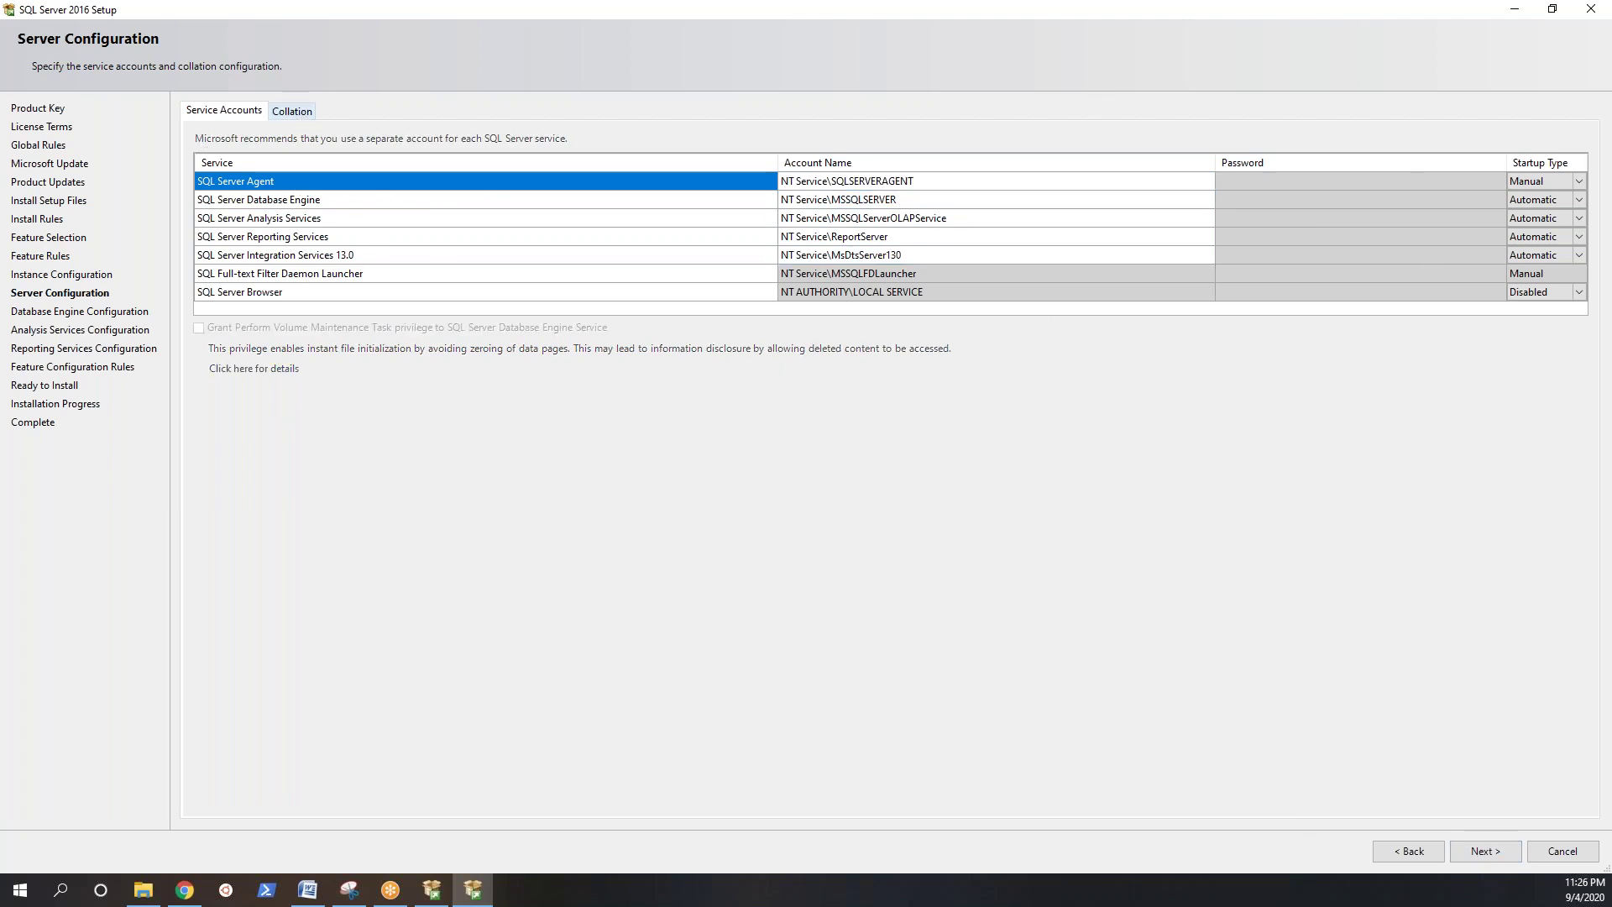
Step: Review the Database Engine and Analysis Services collations, keep the default service accounts, and continue to Database Engine Configuration
click(298, 113)
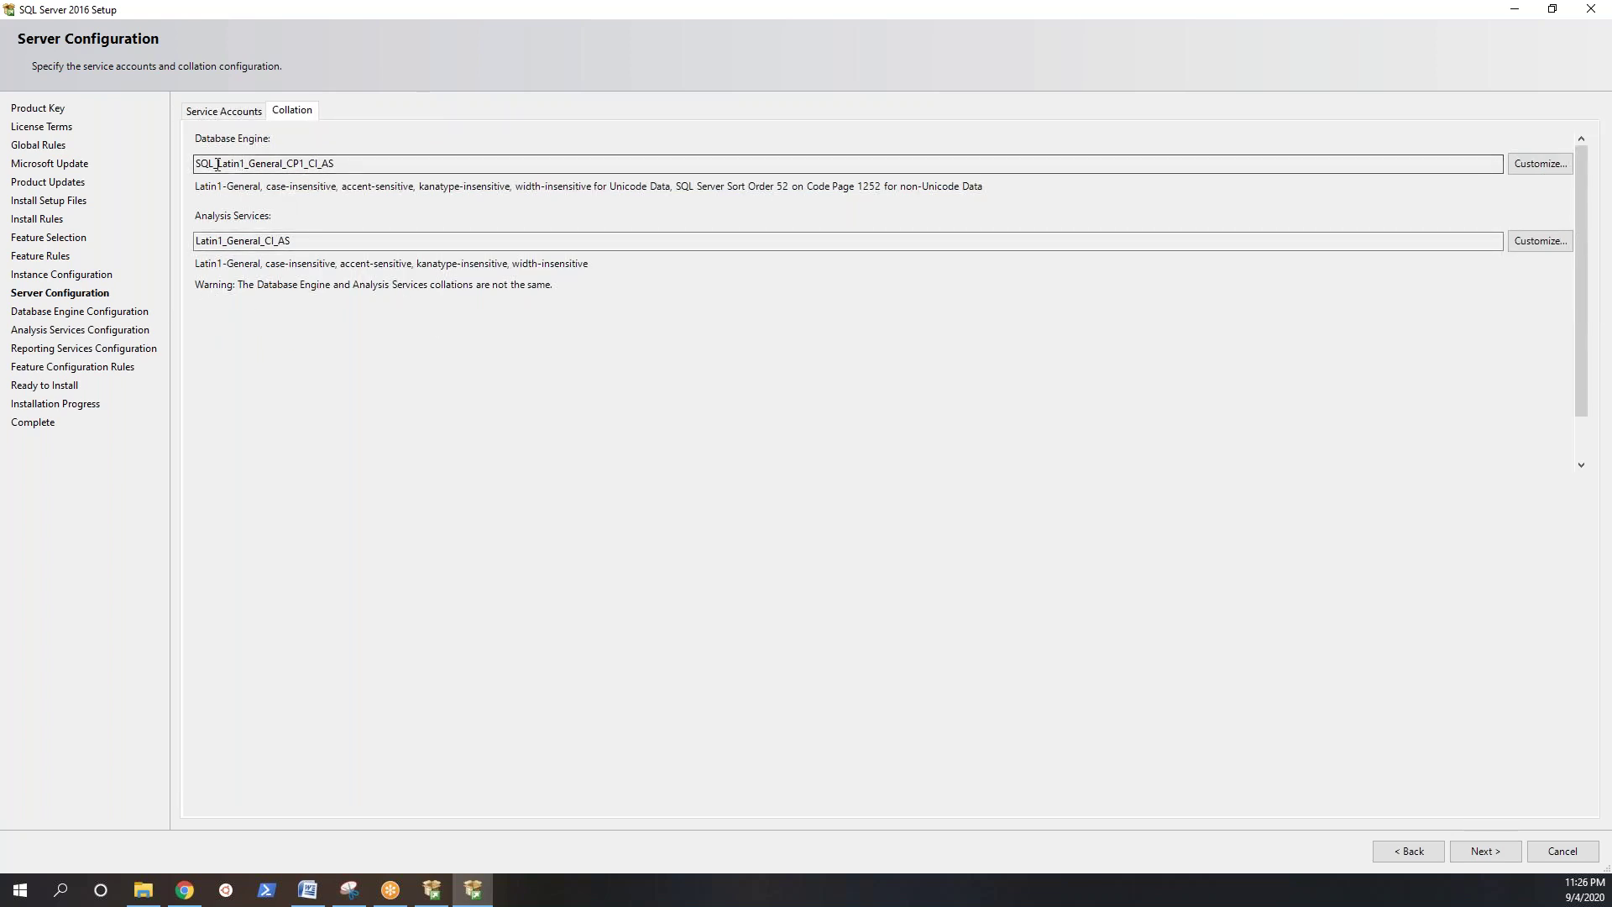
click(336, 164)
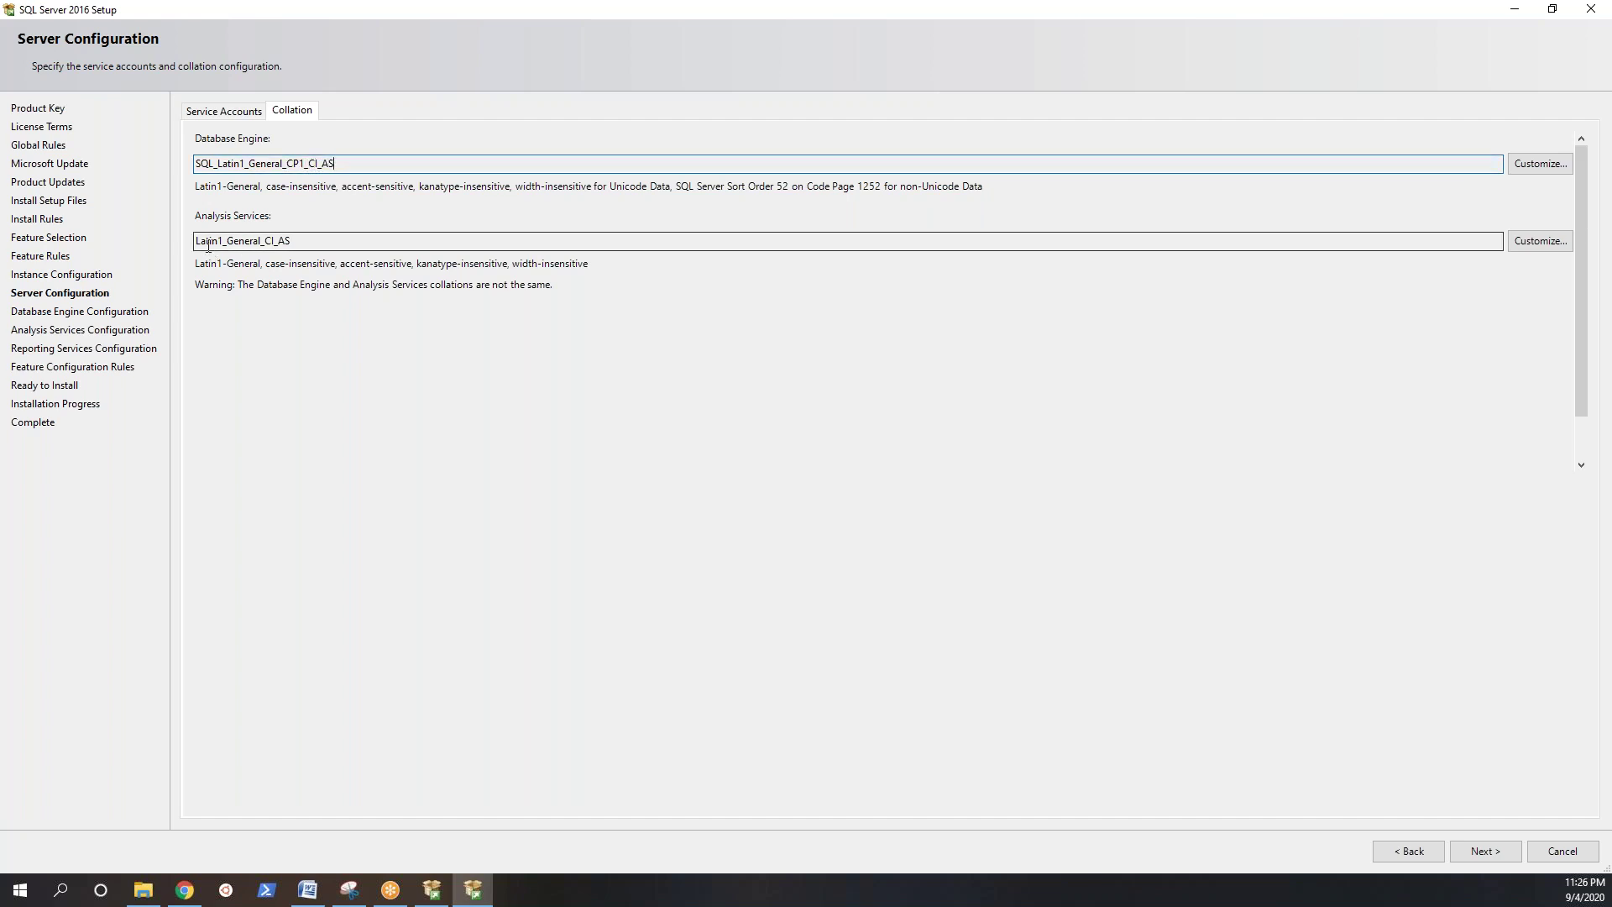
click(266, 241)
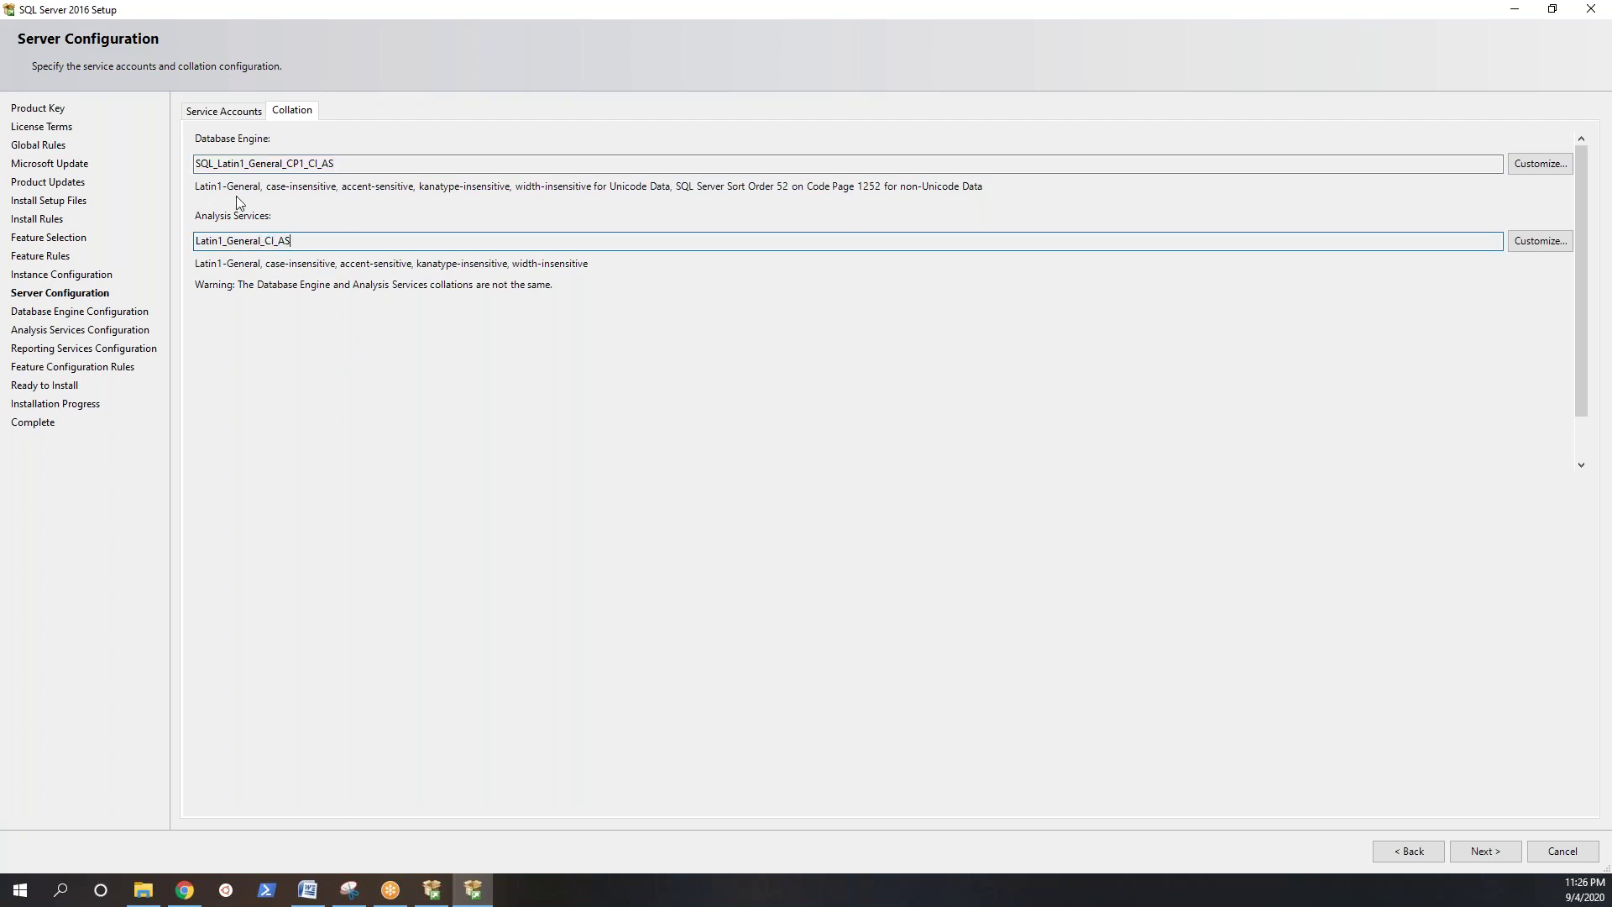
click(225, 113)
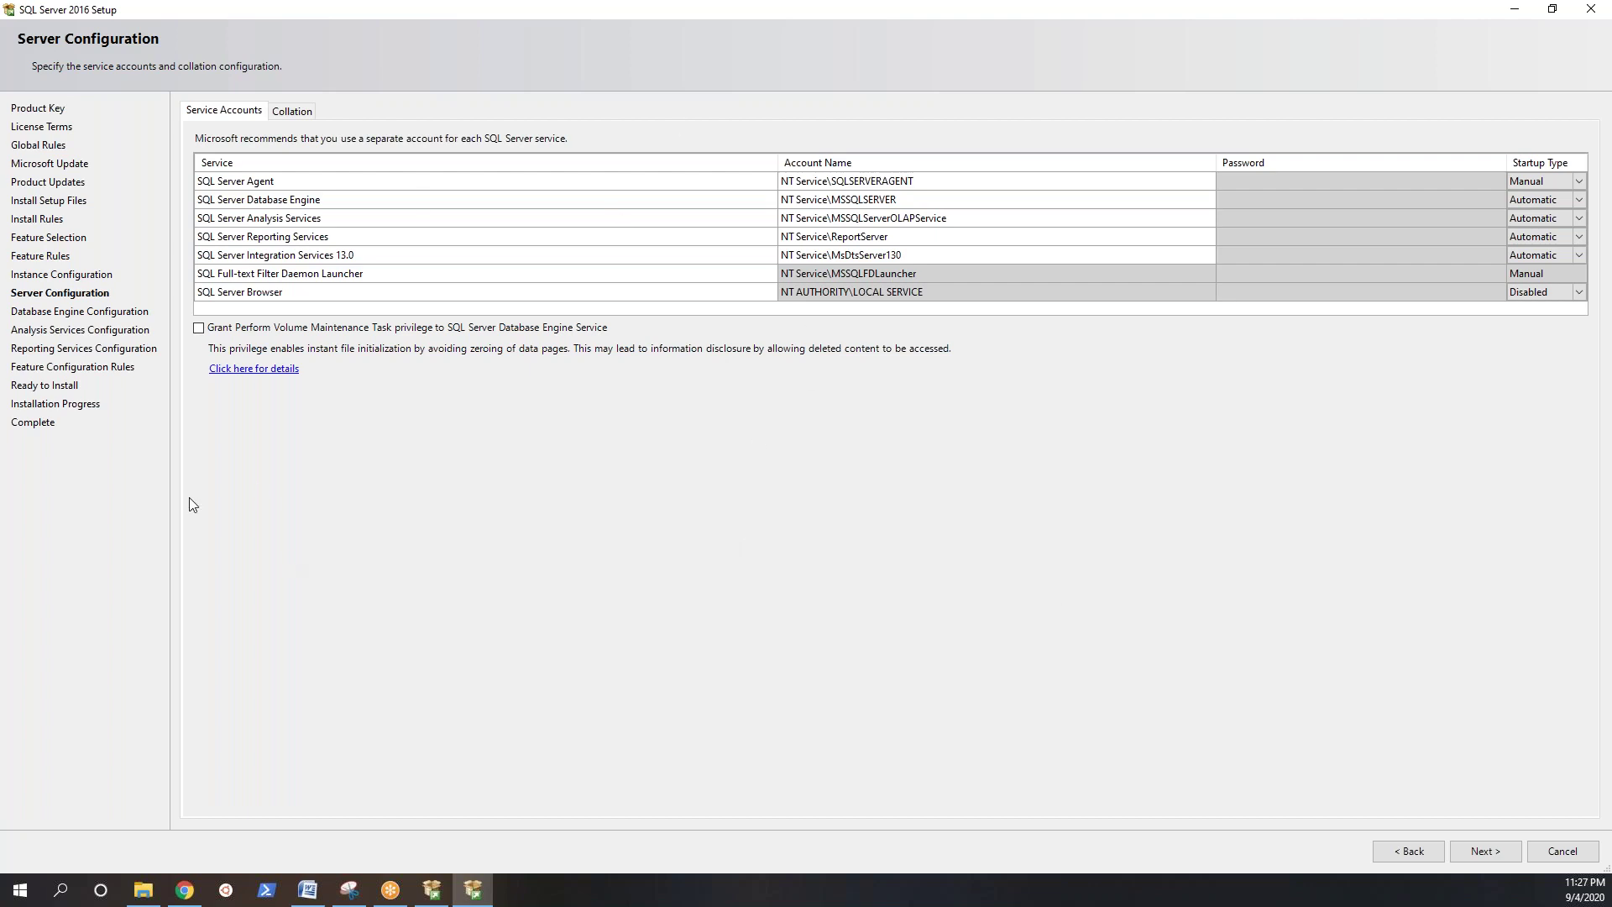
click(1484, 850)
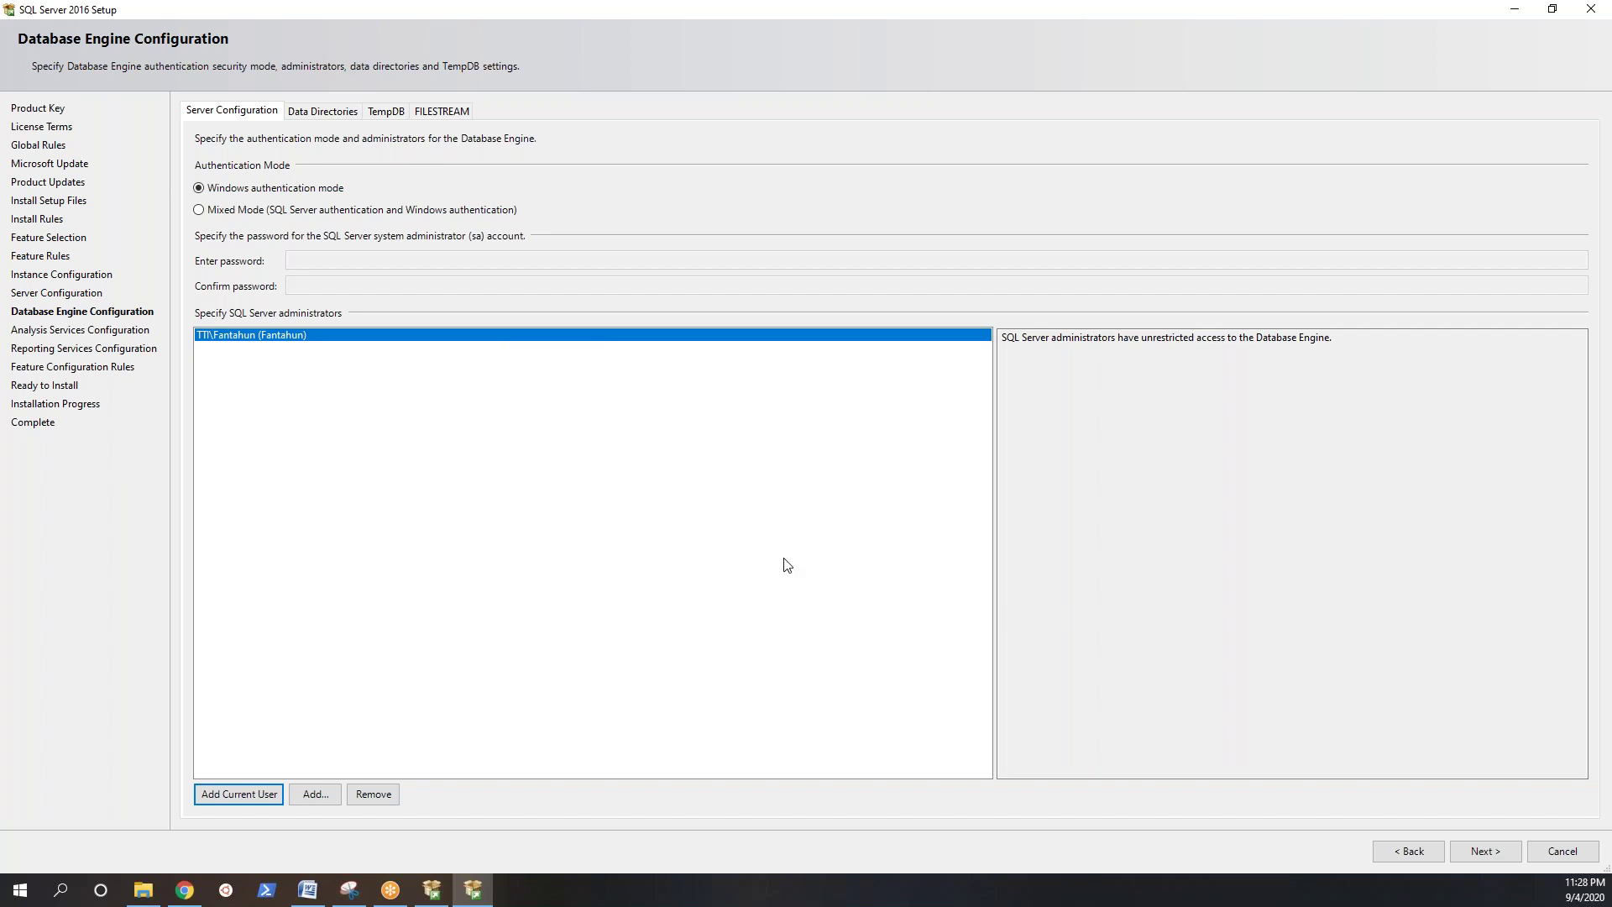
Step: Accept Windows authentication for the Database Engine, add the current user as Analysis Services administrator, and continue through the Reporting Services defaults to Ready to Install
click(1479, 853)
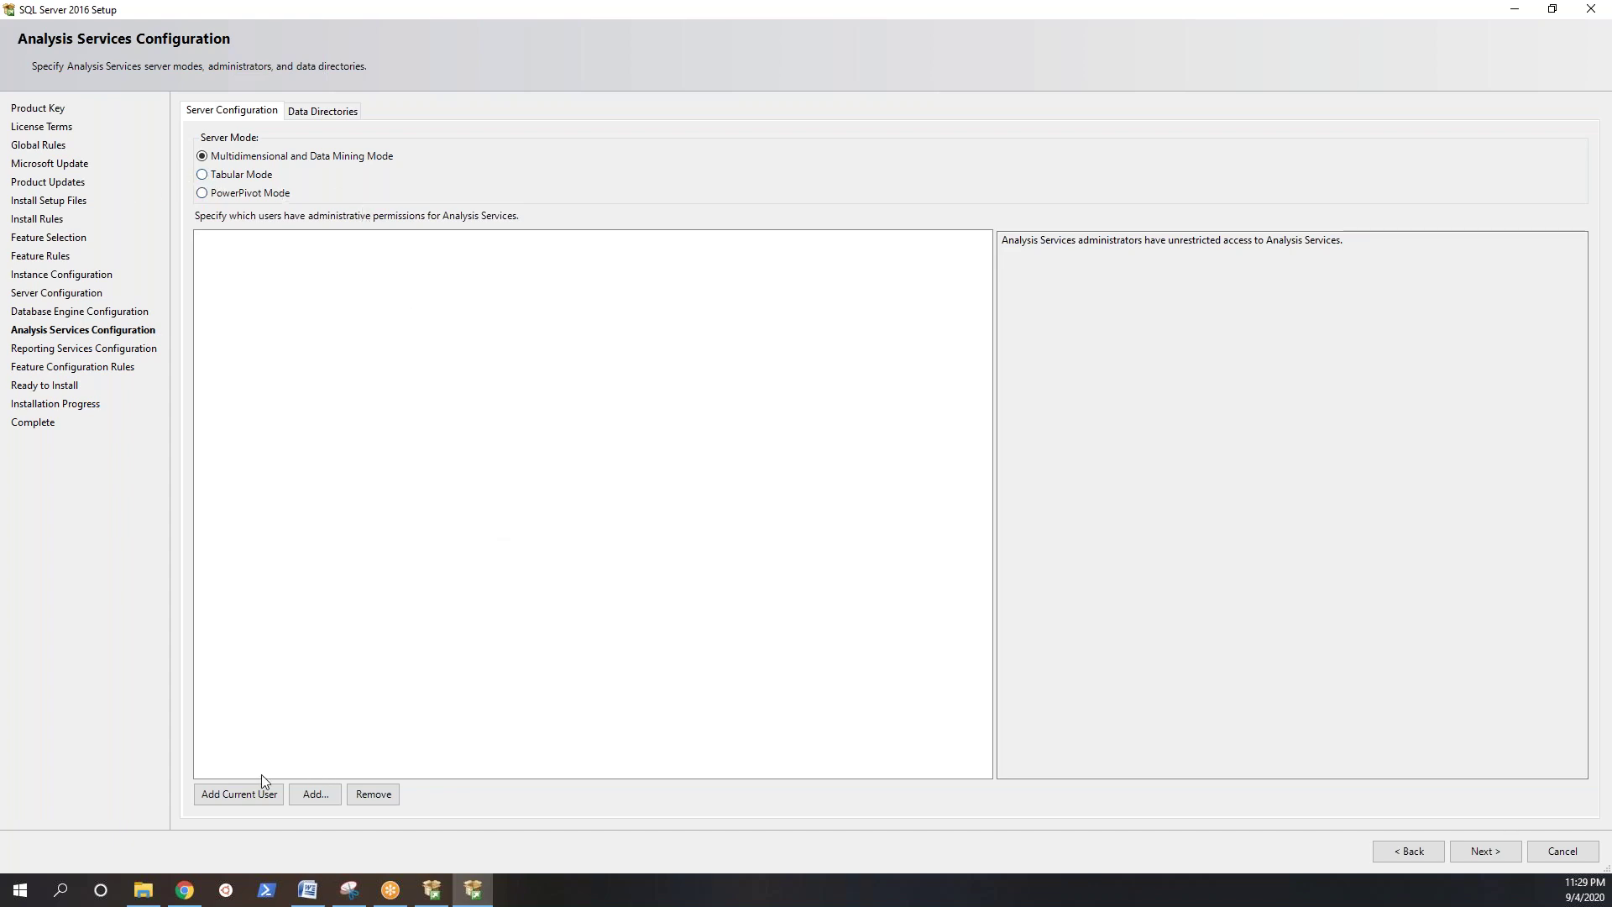
click(240, 794)
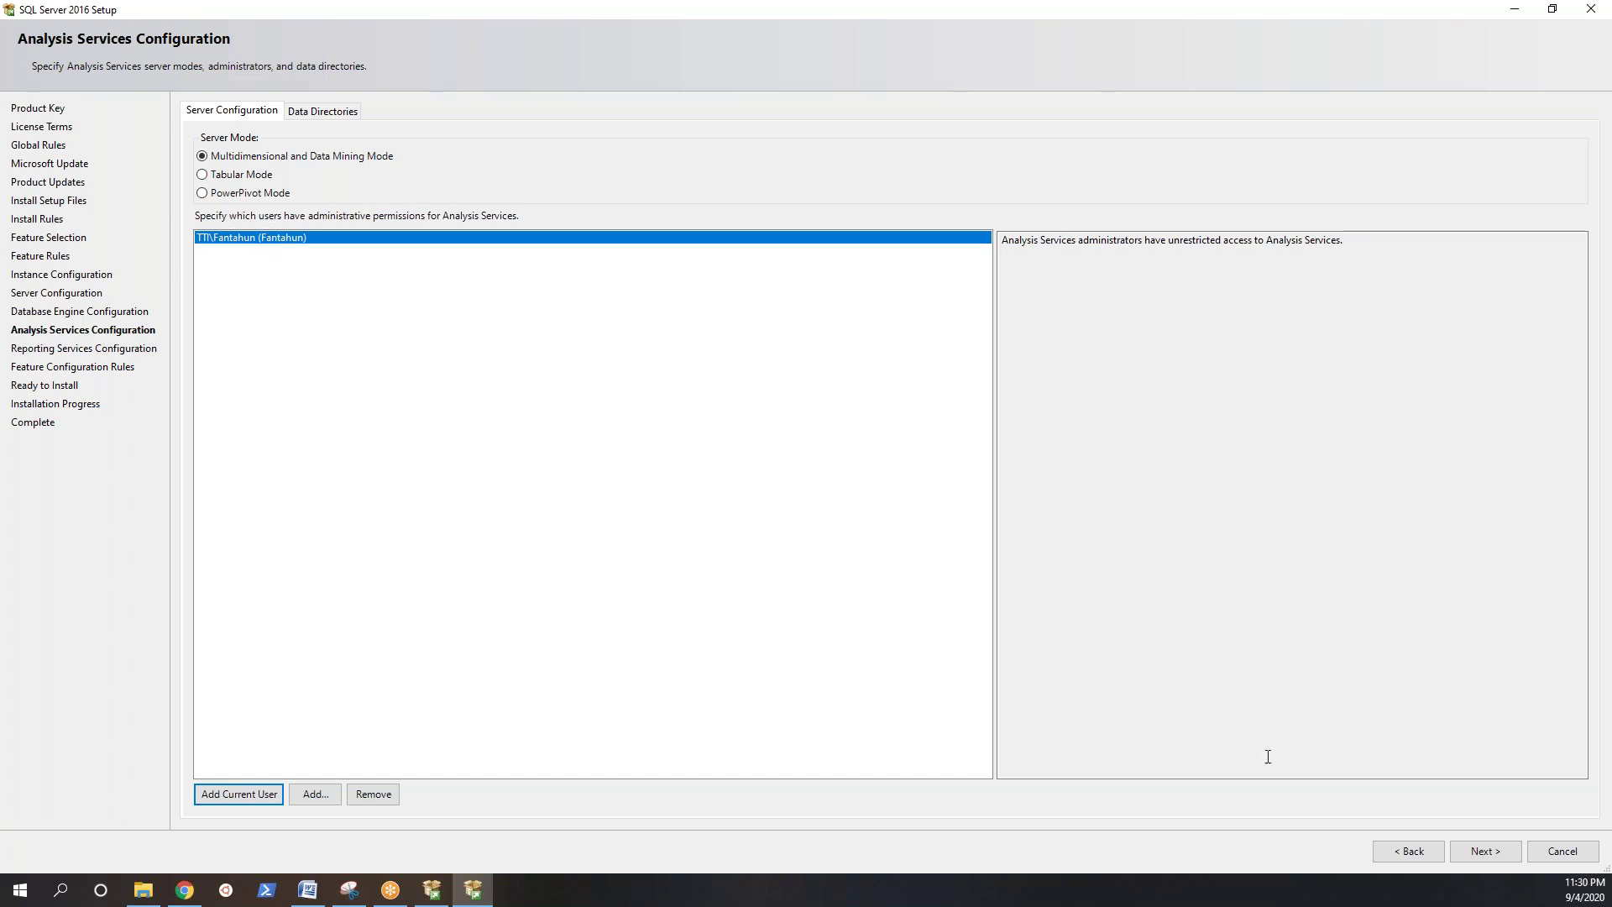
click(1480, 851)
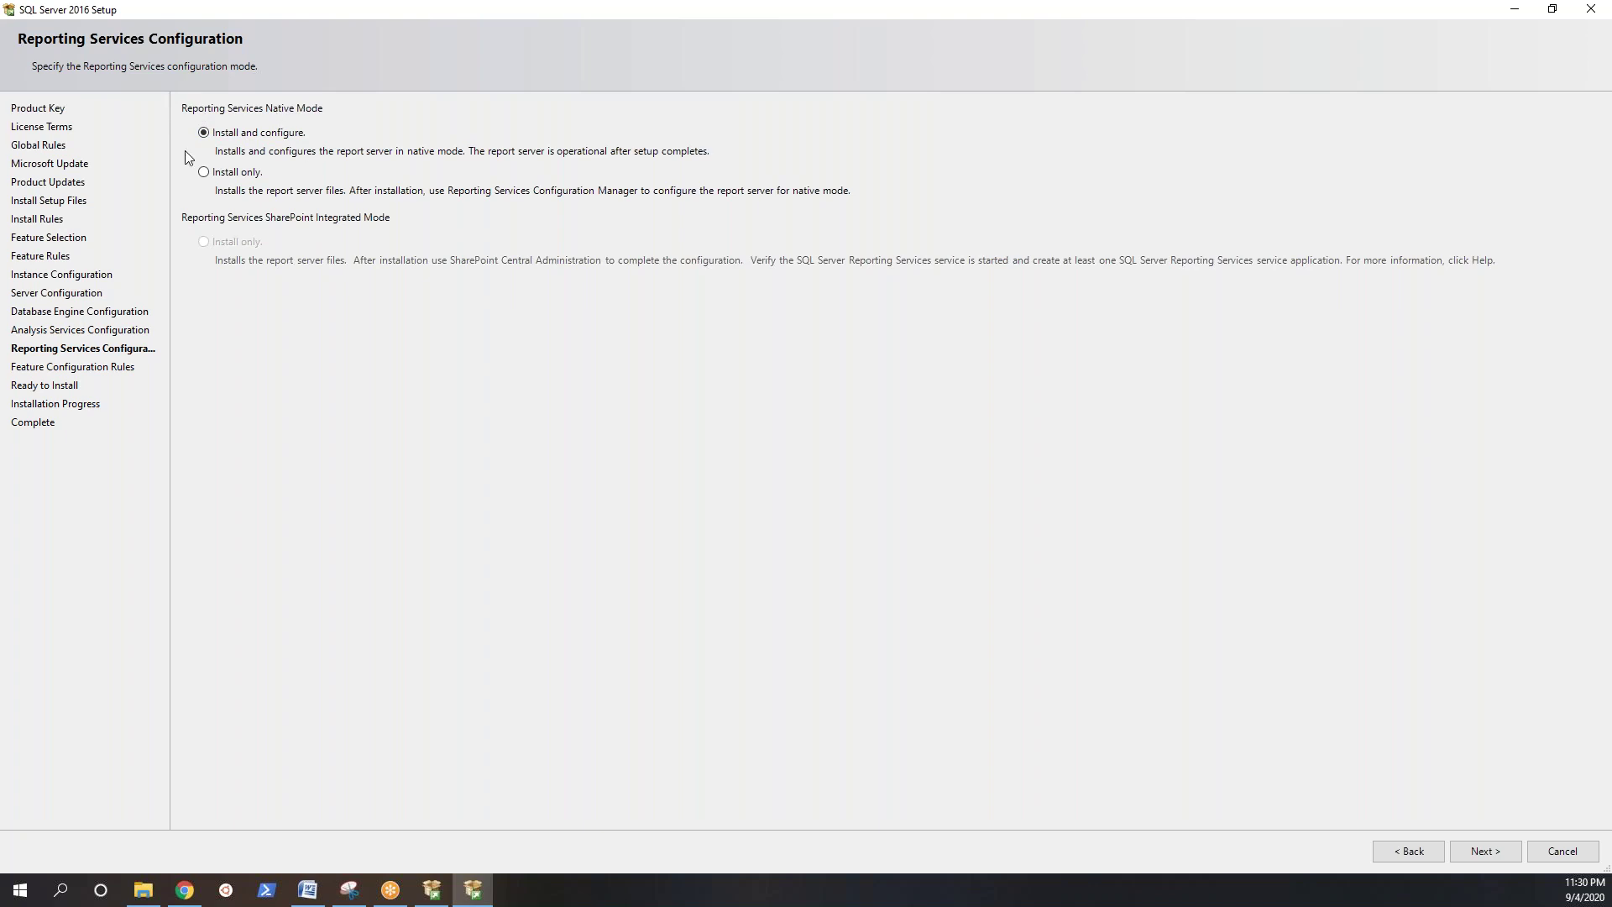
click(1484, 852)
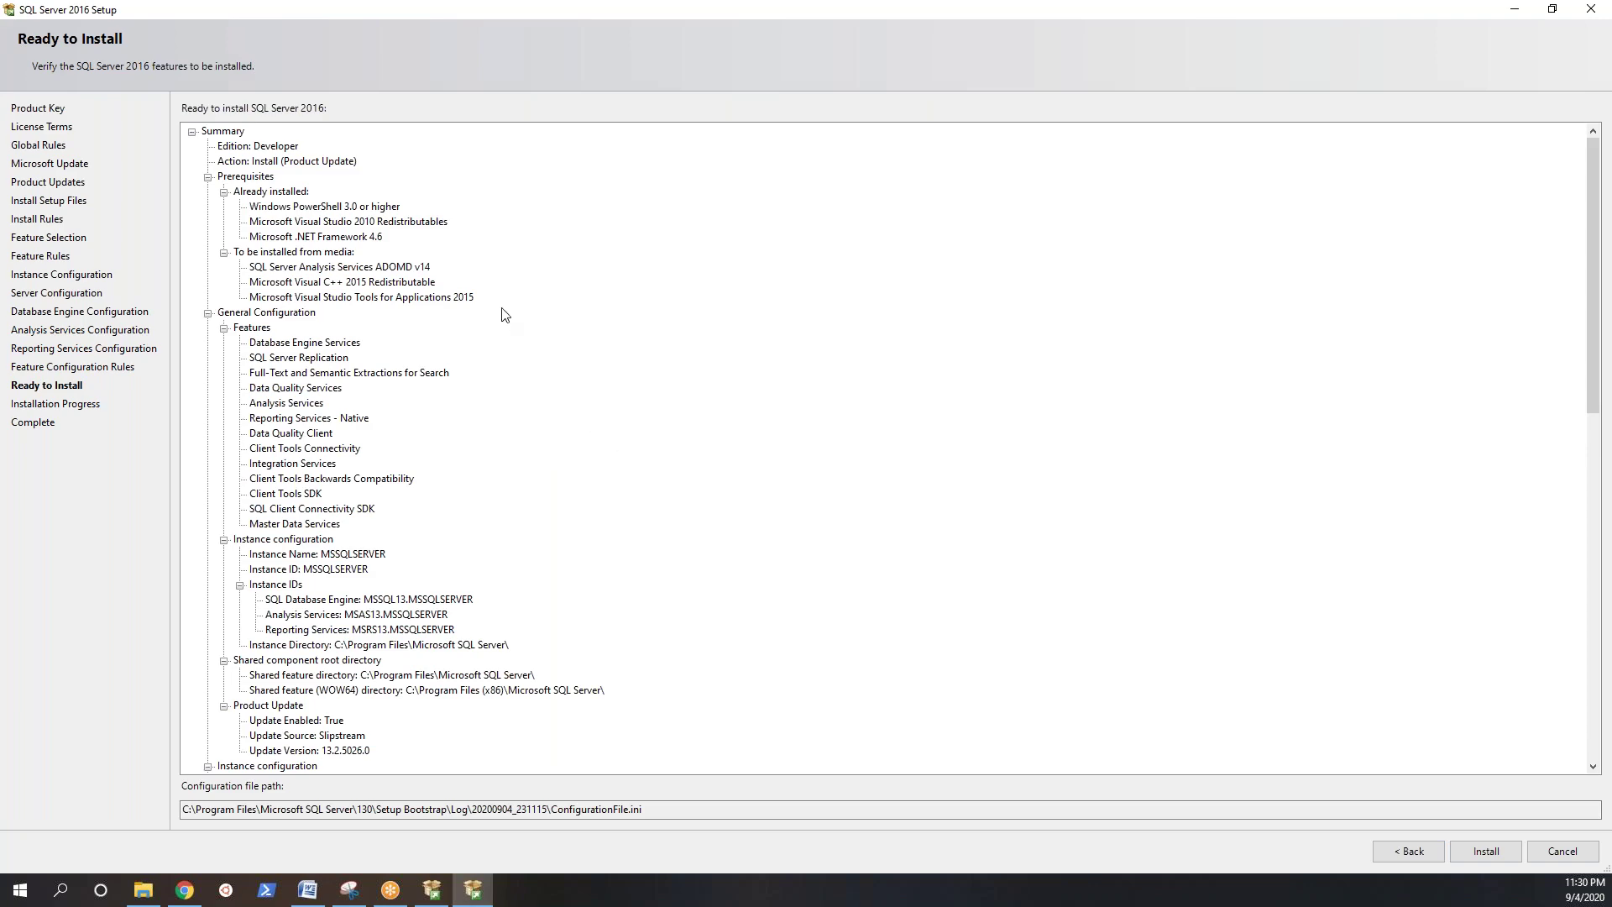
Step: Review the full Ready to Install summary of features, instance settings and directories, and start the SQL Server 2016 installation
scroll(503, 314, down, 12)
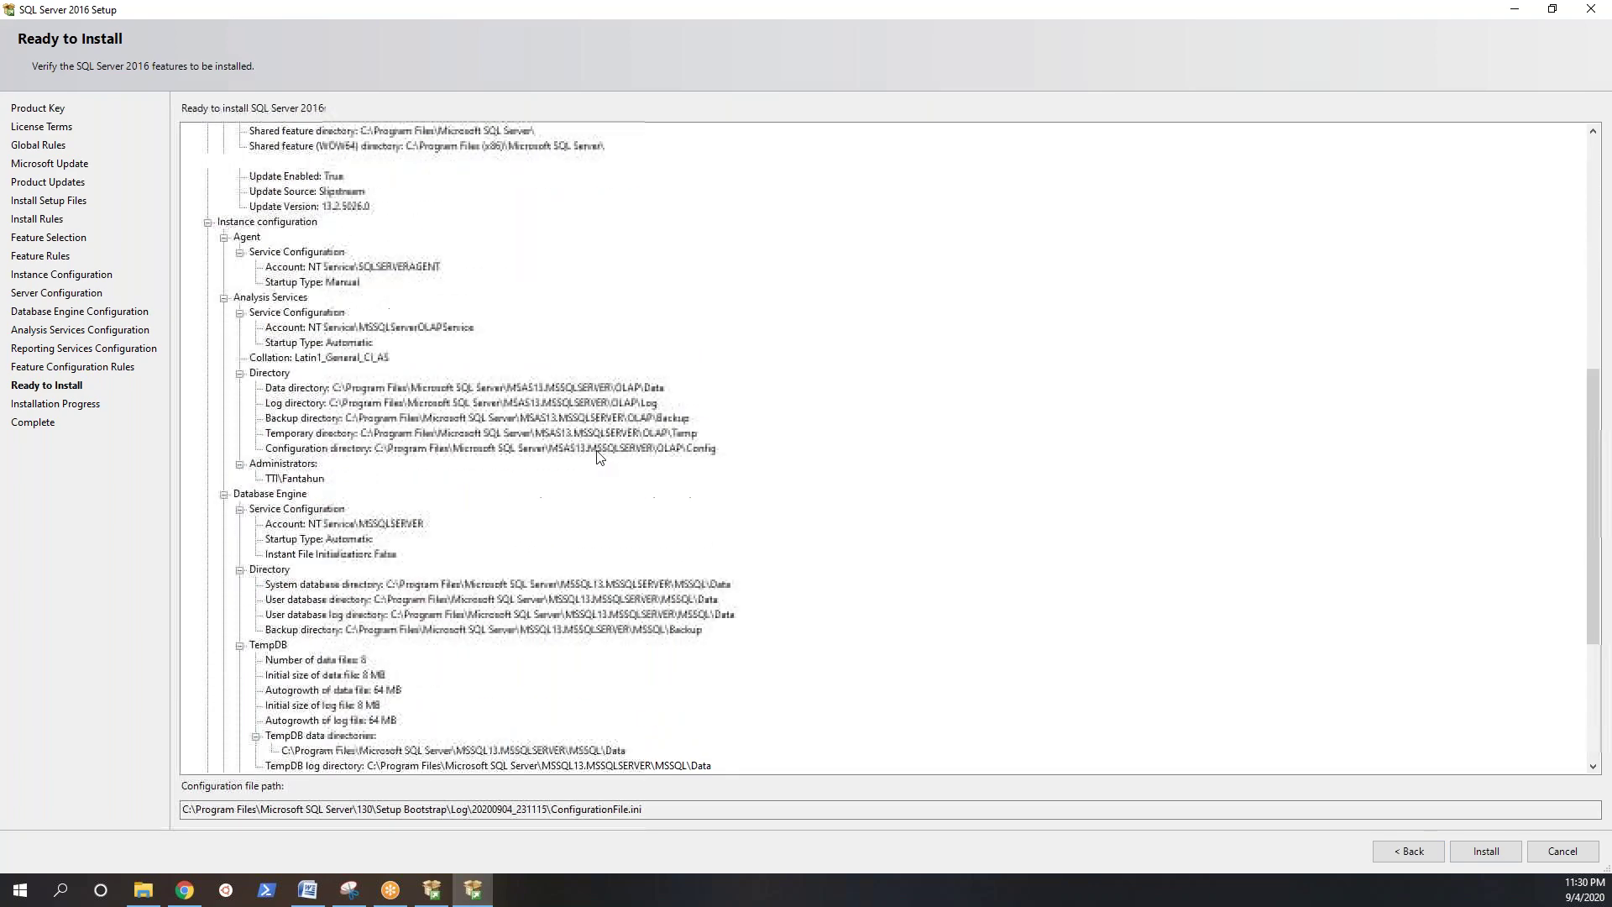
scroll(597, 455, up, 12)
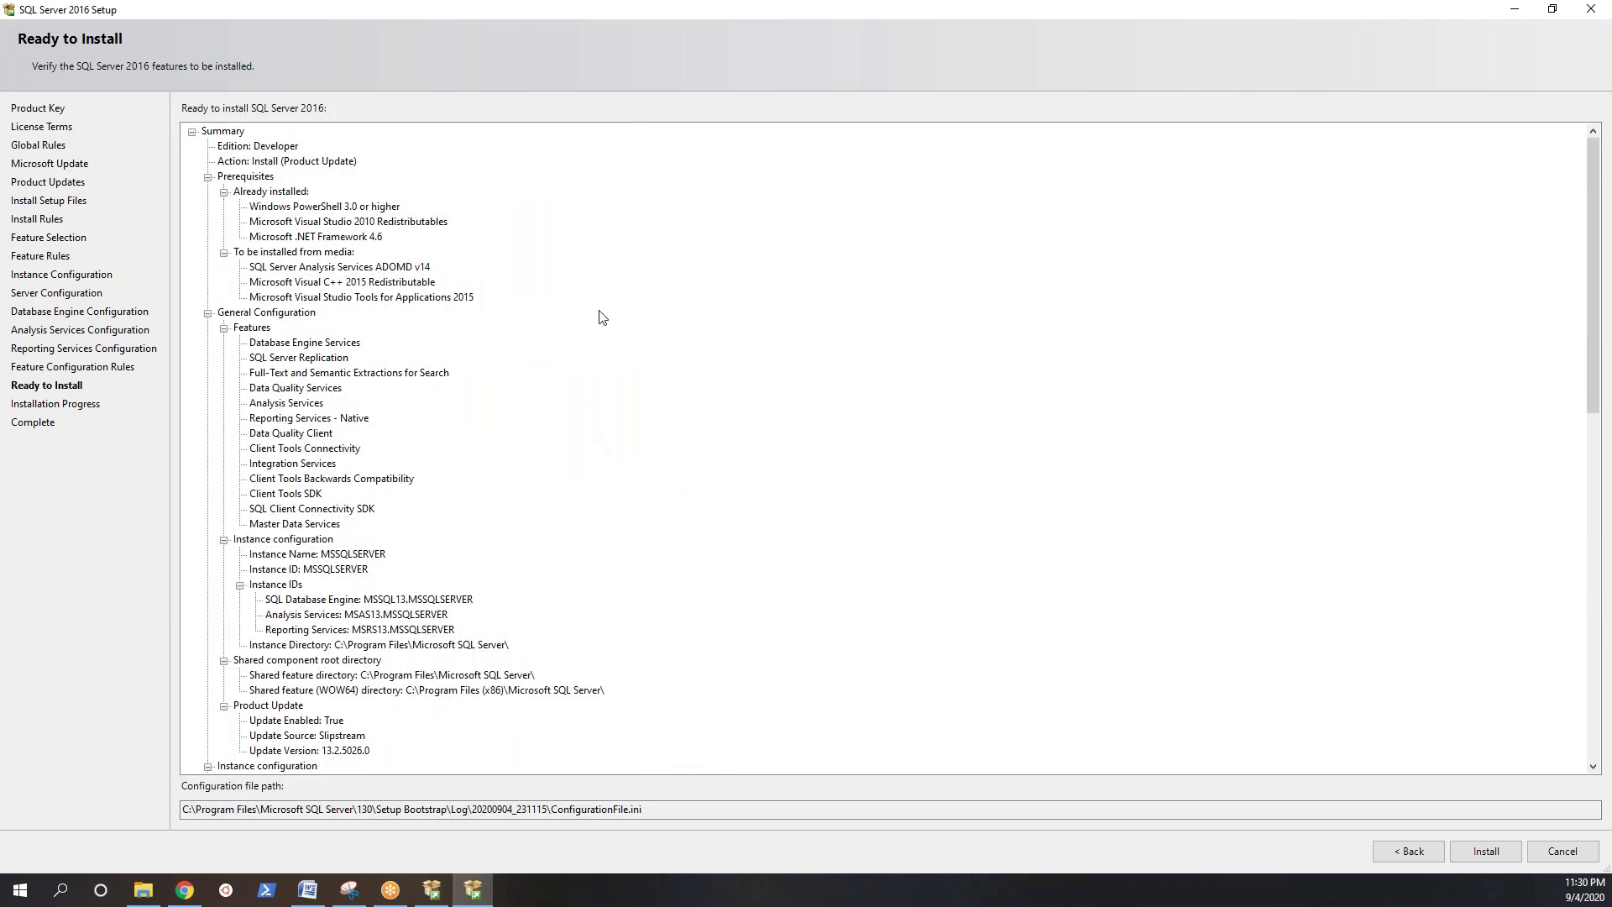
scroll(465, 324, down, 18)
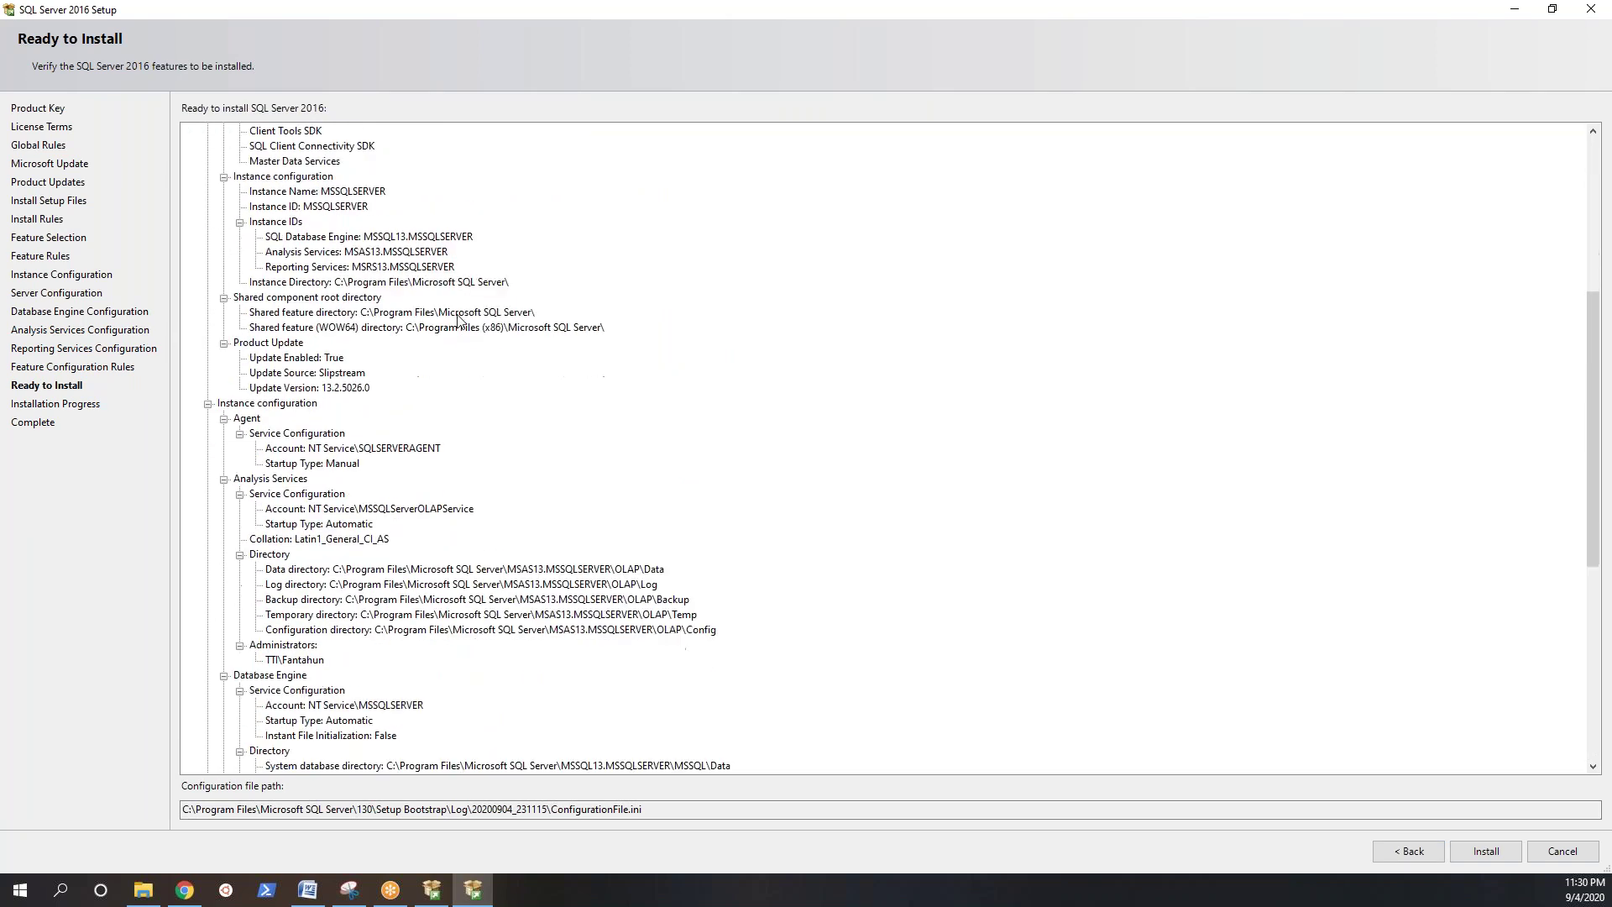
scroll(534, 383, down, 2)
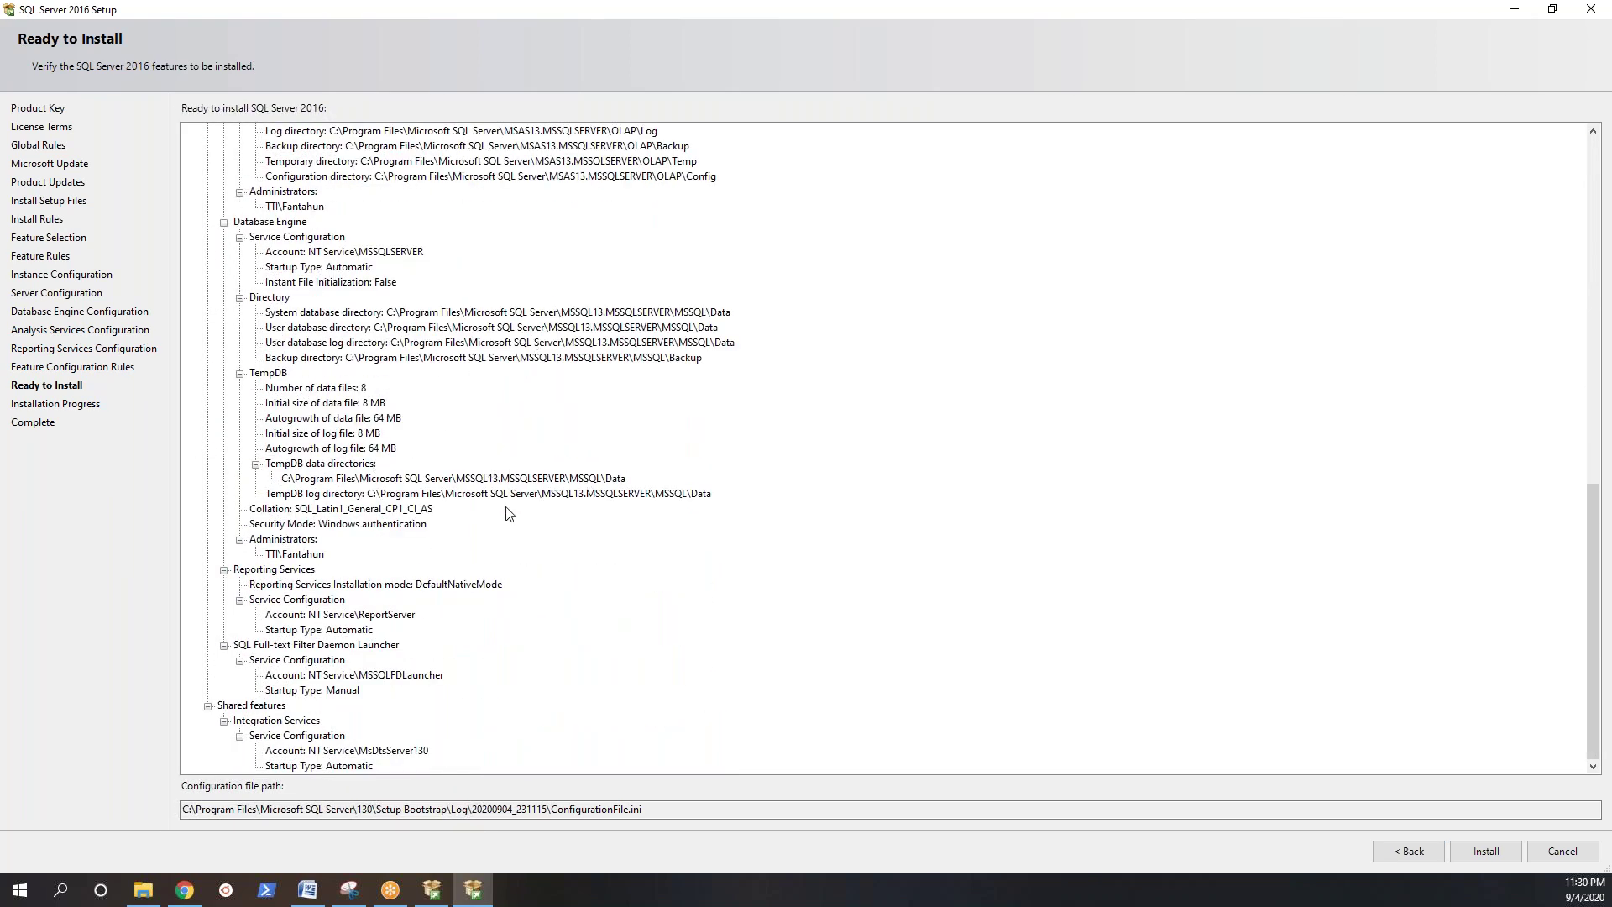
scroll(508, 513, up, 20)
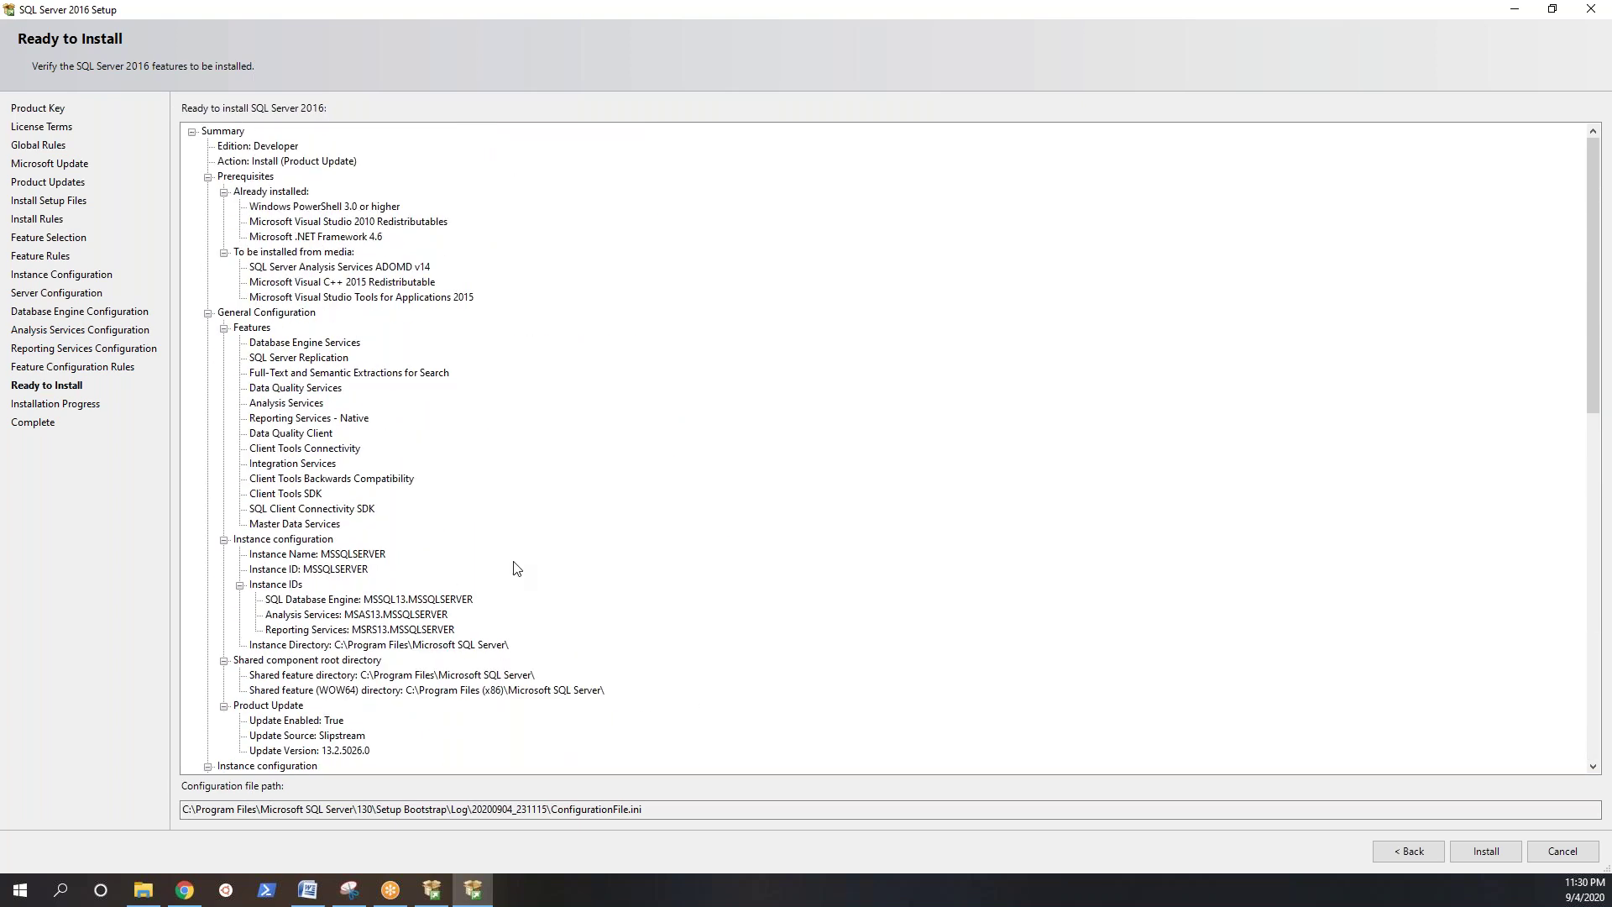
click(1477, 856)
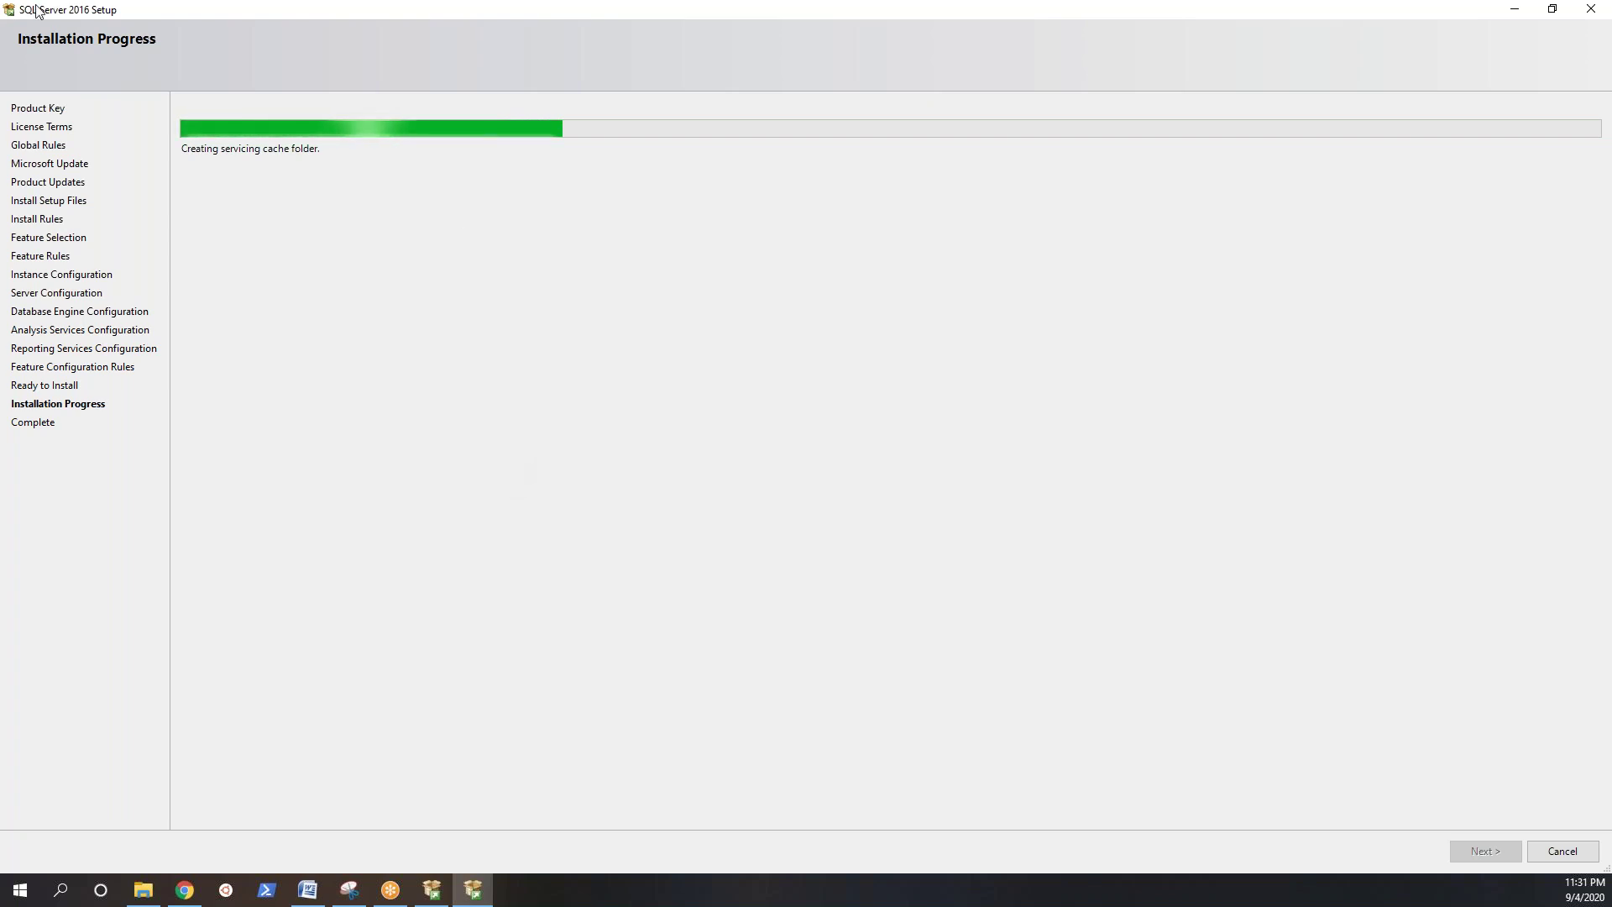
Step: Snip the whole Installation Progress window and paste it into the Word instructions between "Now the installation will continue for few minutes:" and "Upon successful completion"
click(351, 895)
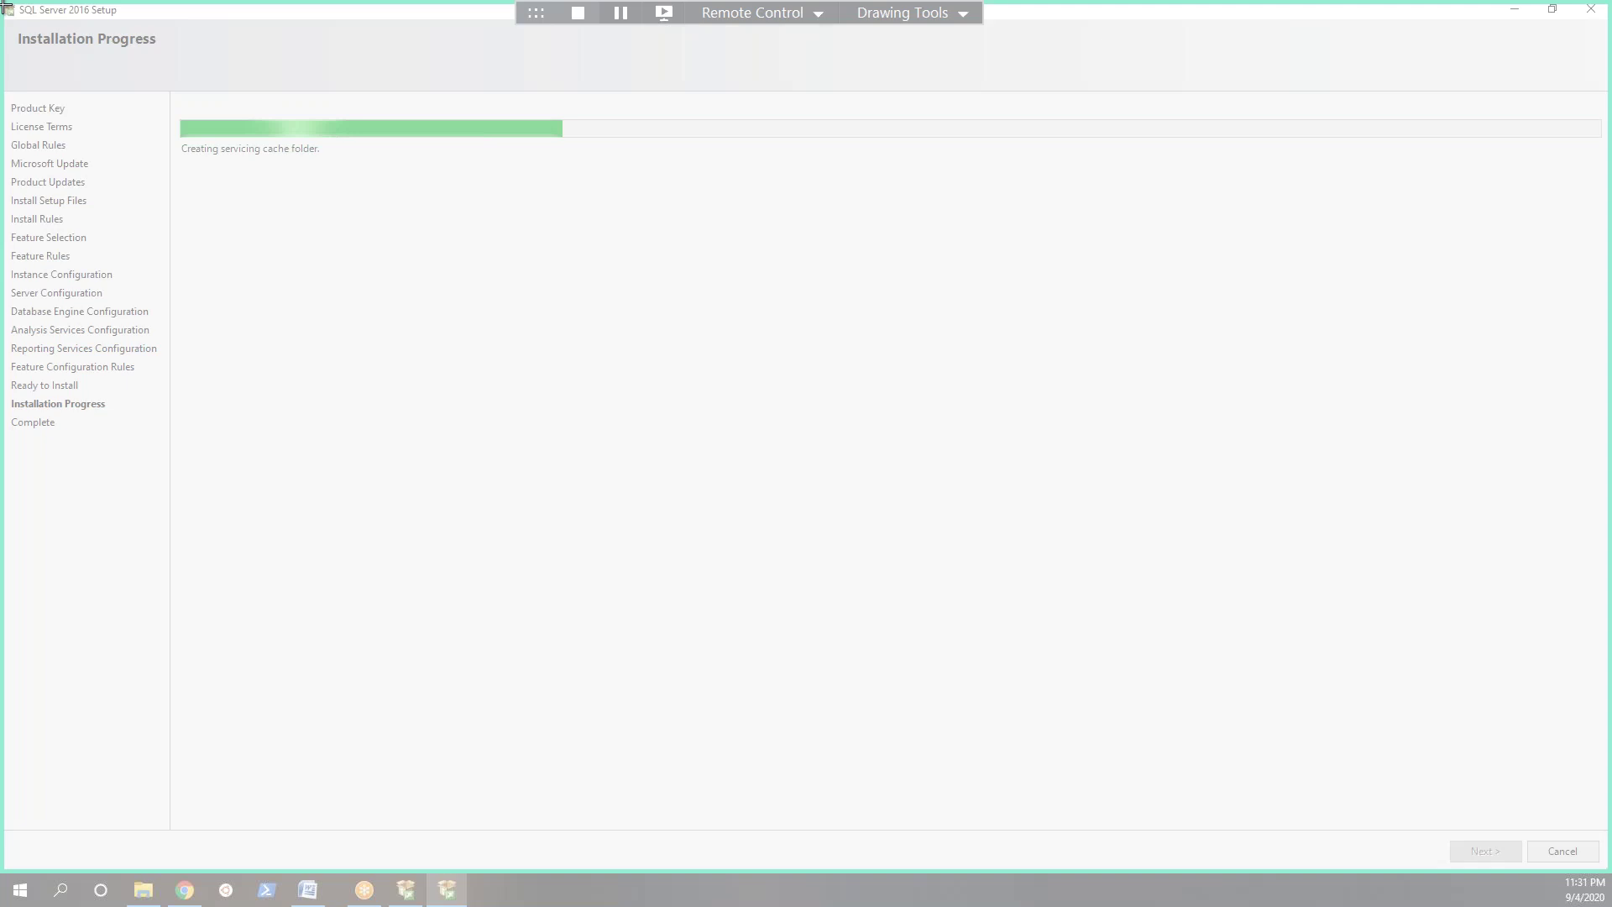
drag(8, 11, 1608, 874)
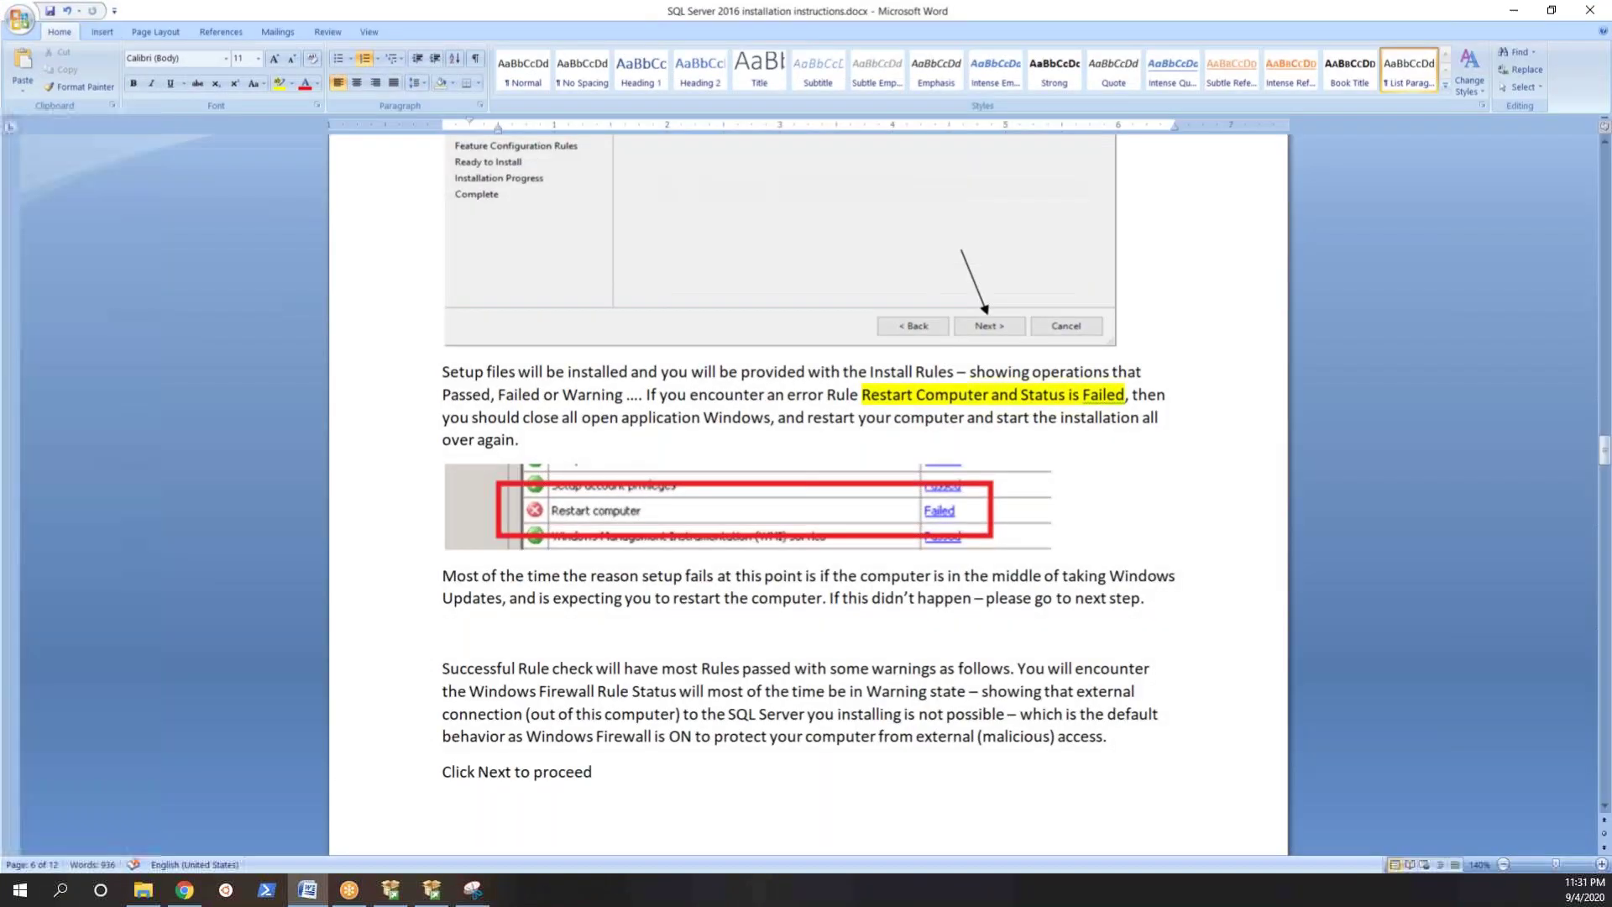
scroll(807, 495, down, 10)
scroll(864, 596, down, 20)
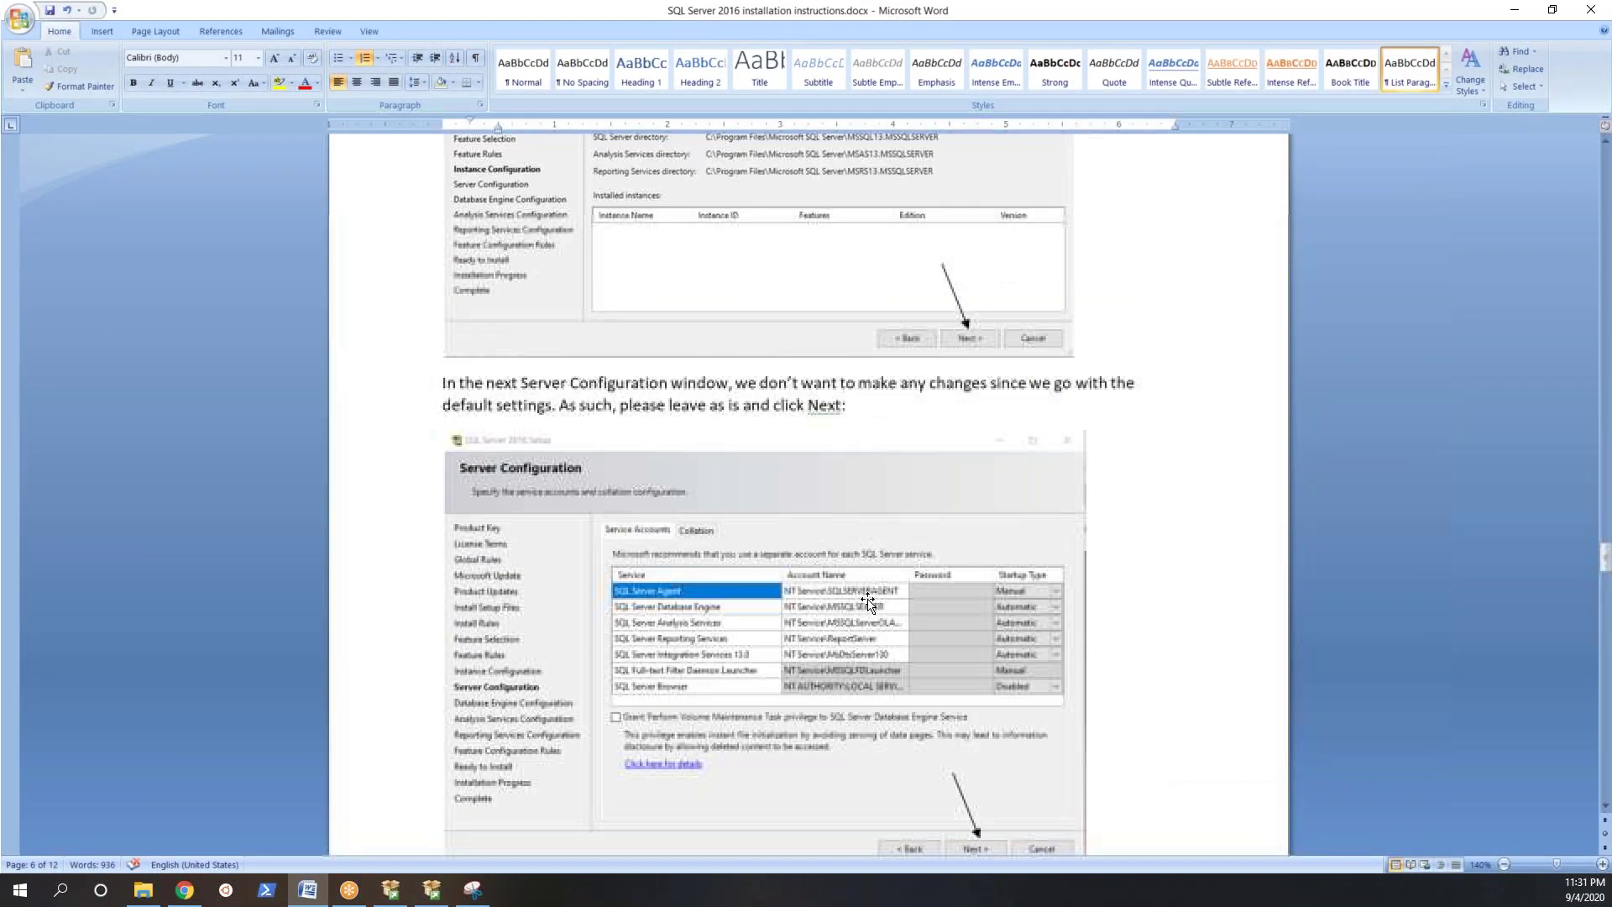
scroll(865, 596, down, 20)
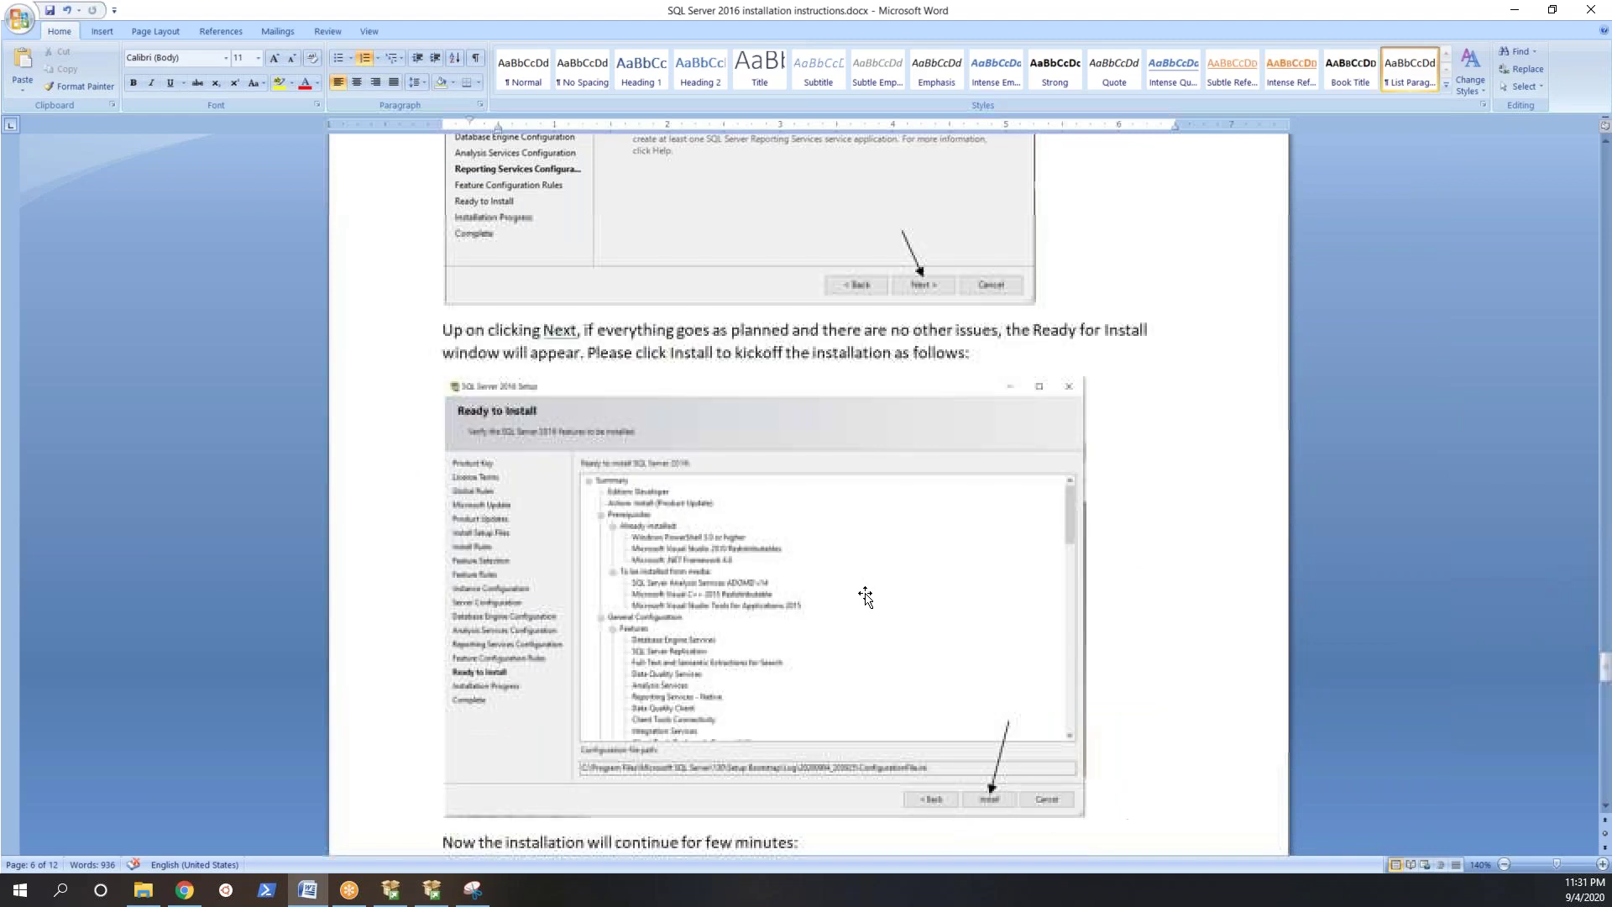
scroll(865, 595, up, 6)
scroll(865, 595, down, 1)
scroll(864, 595, up, 8)
scroll(712, 489, down, 4)
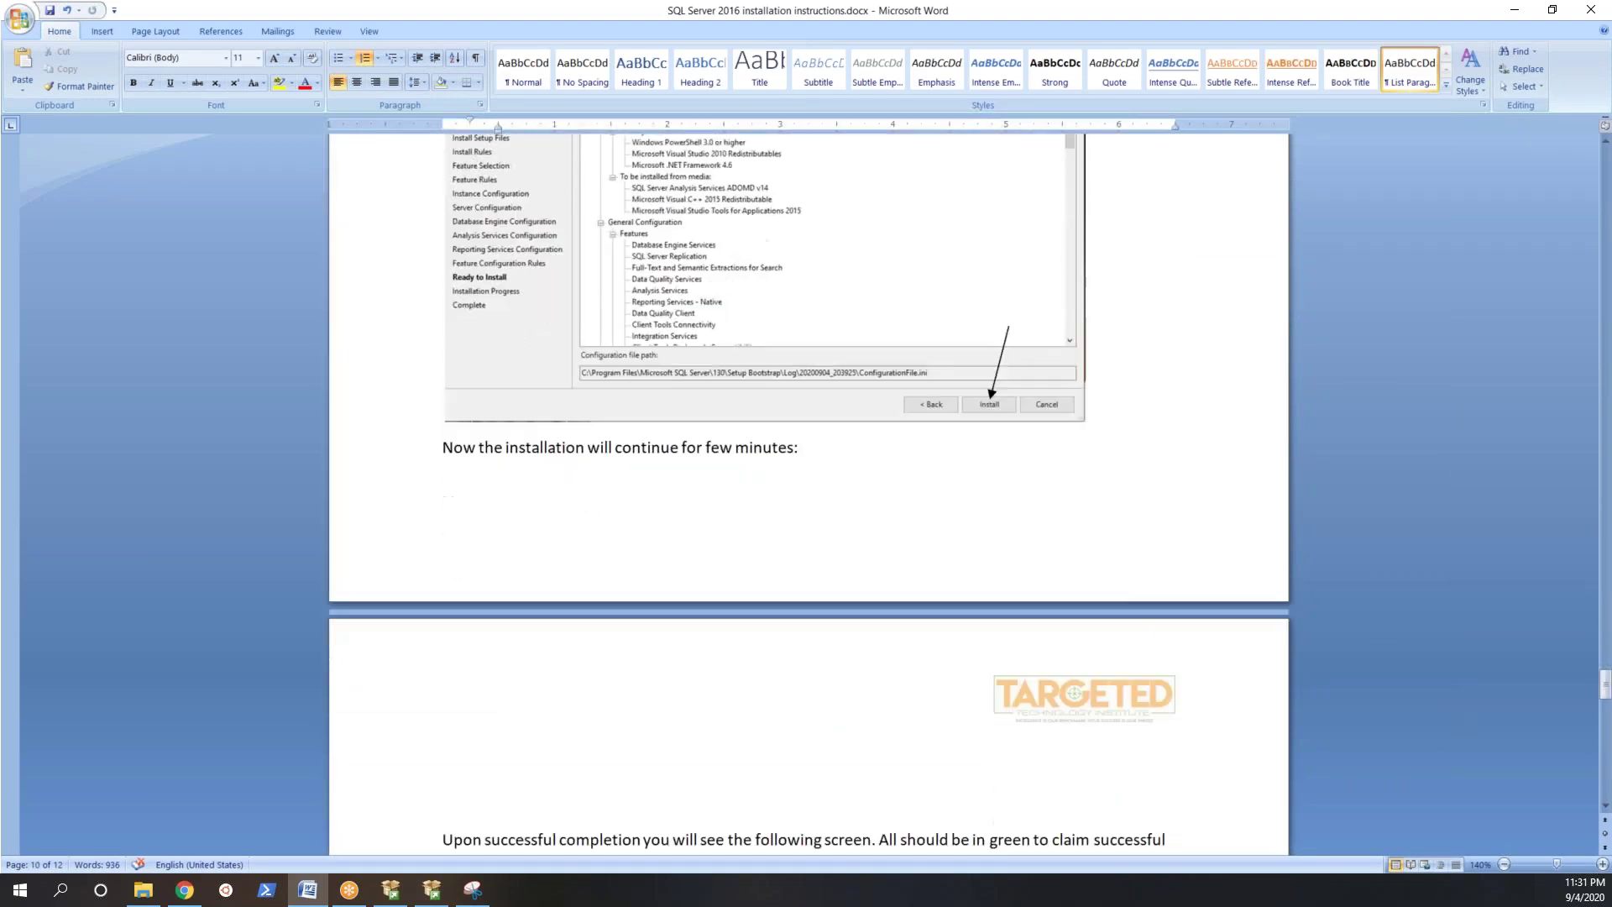
click(559, 710)
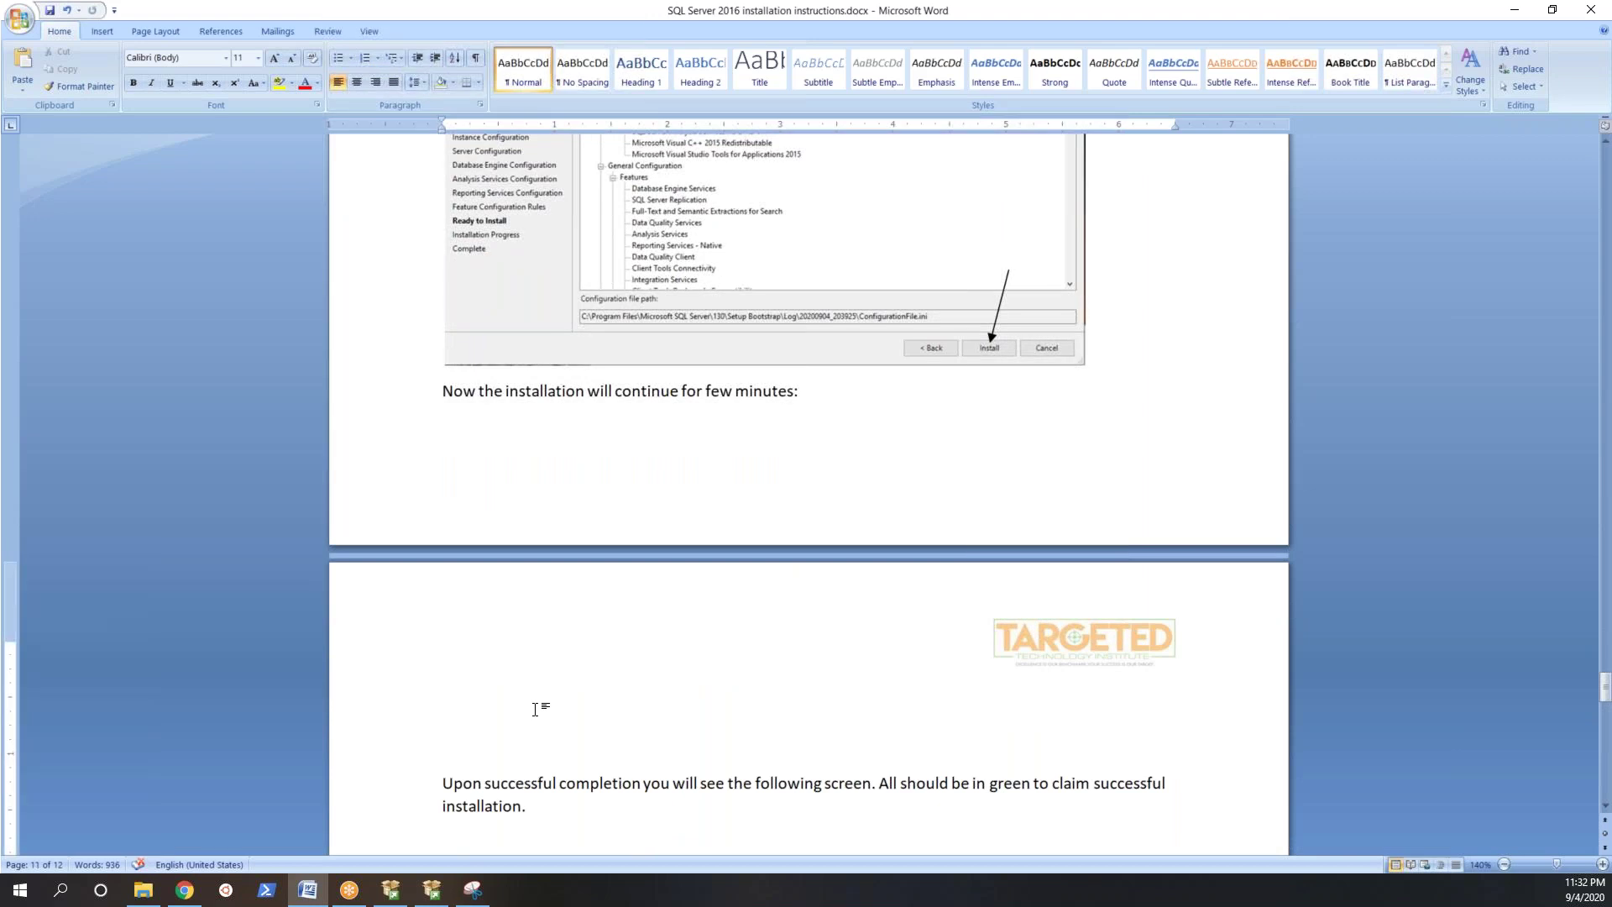
key(ctrl+v)
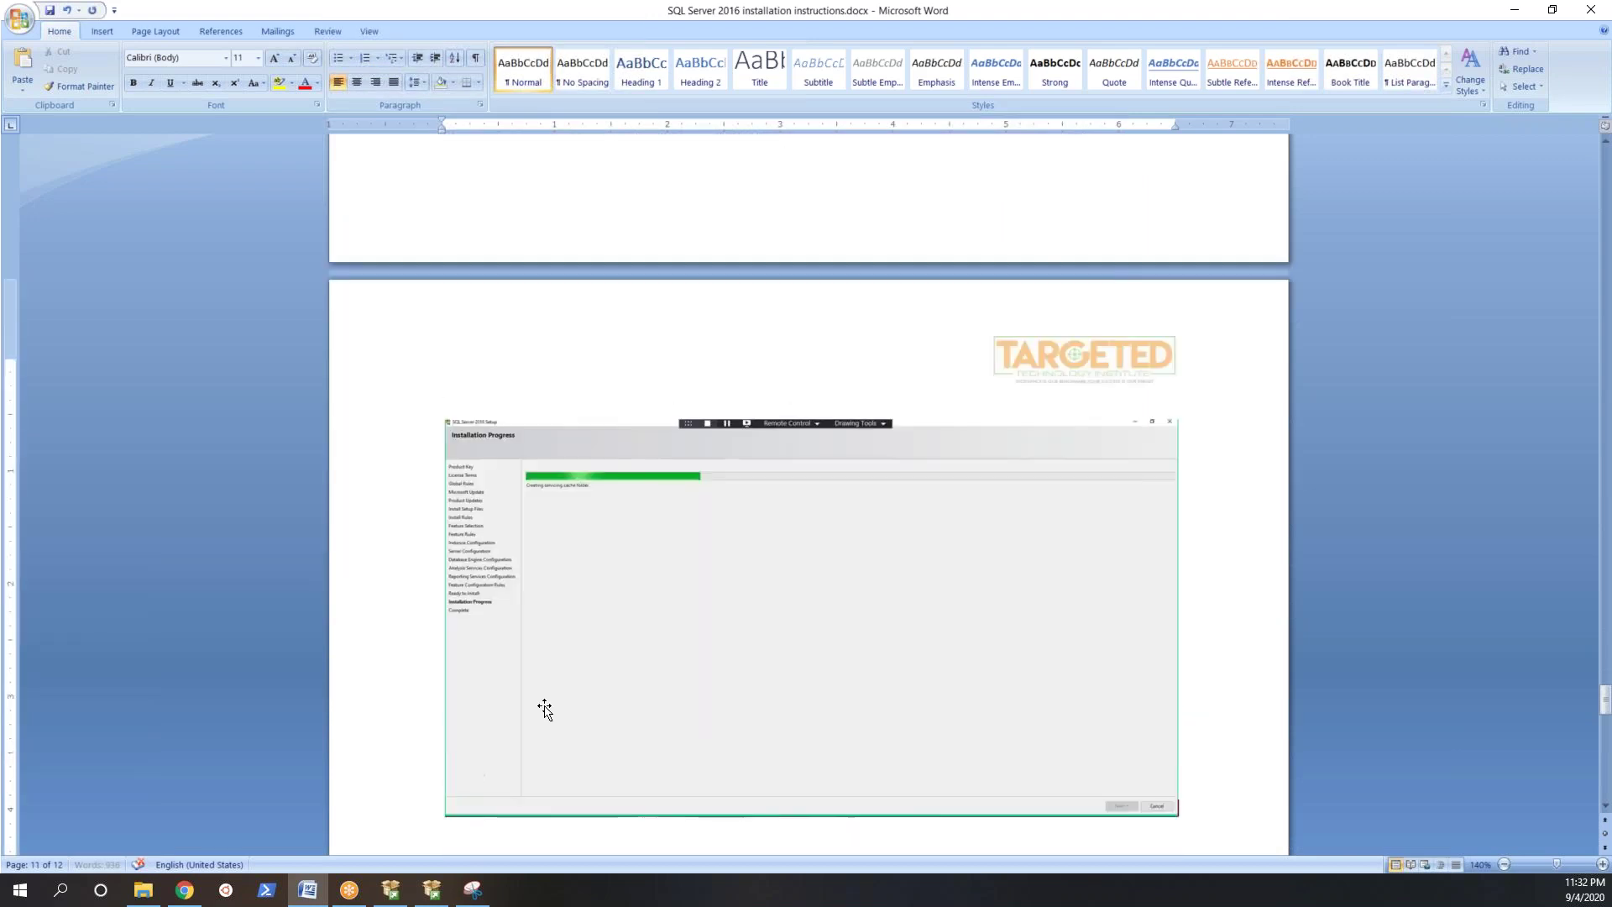
Step: Shrink the pasted Installation Progress picture proportionally to about 6 inches wide, and minimize Word and the Snipping Tool
scroll(629, 697, down, 3)
scroll(638, 686, down, 1)
click(622, 550)
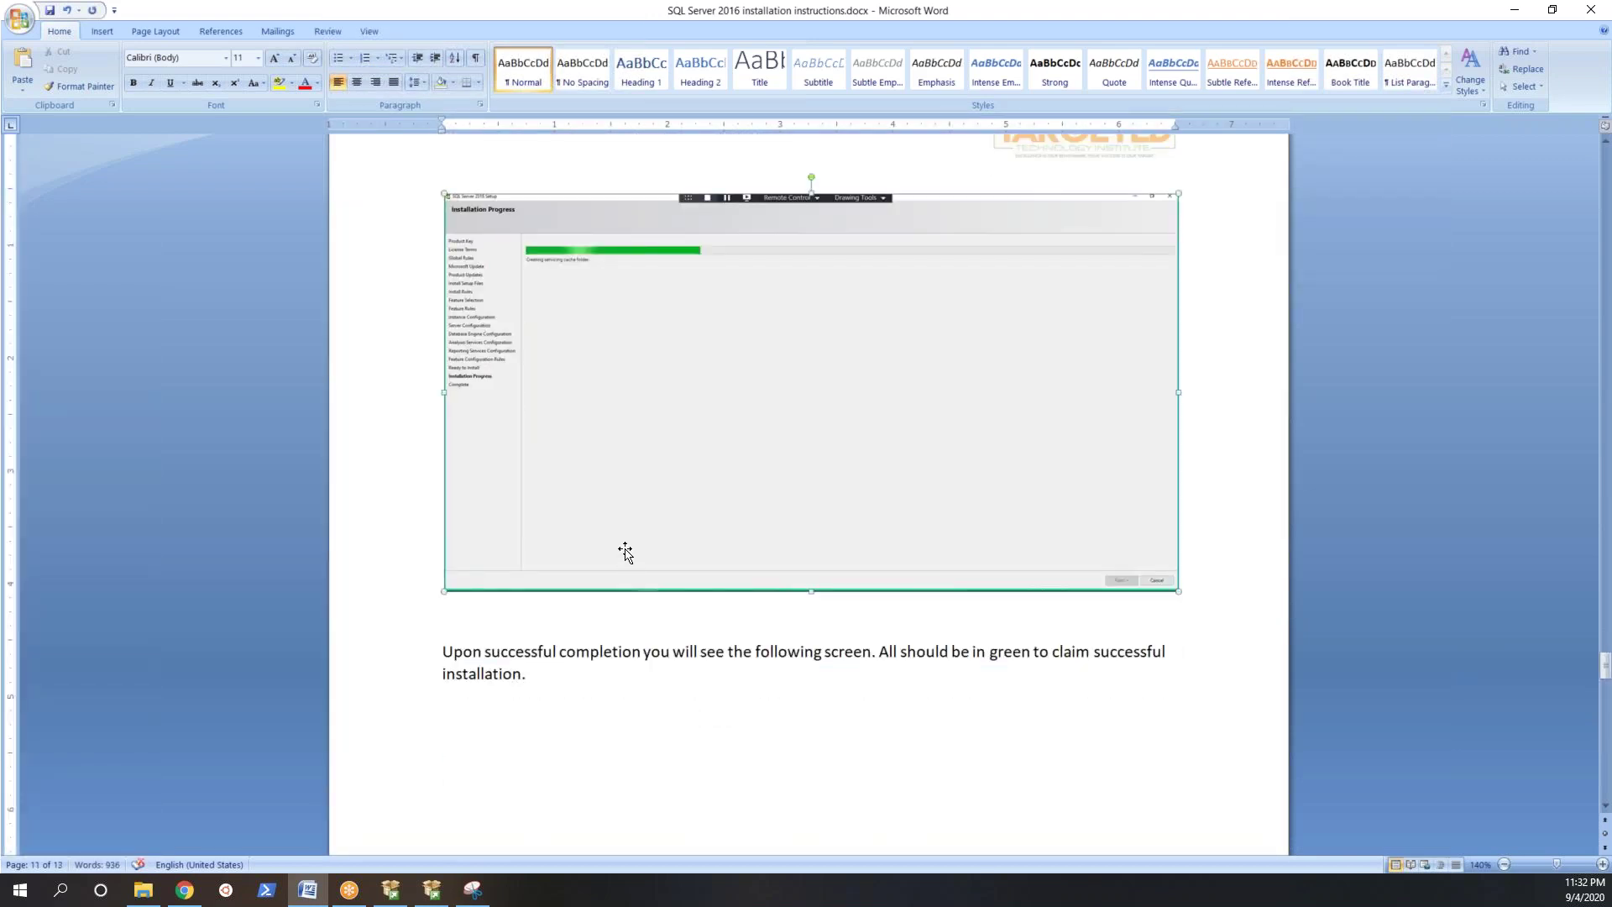
drag(444, 591, 505, 546)
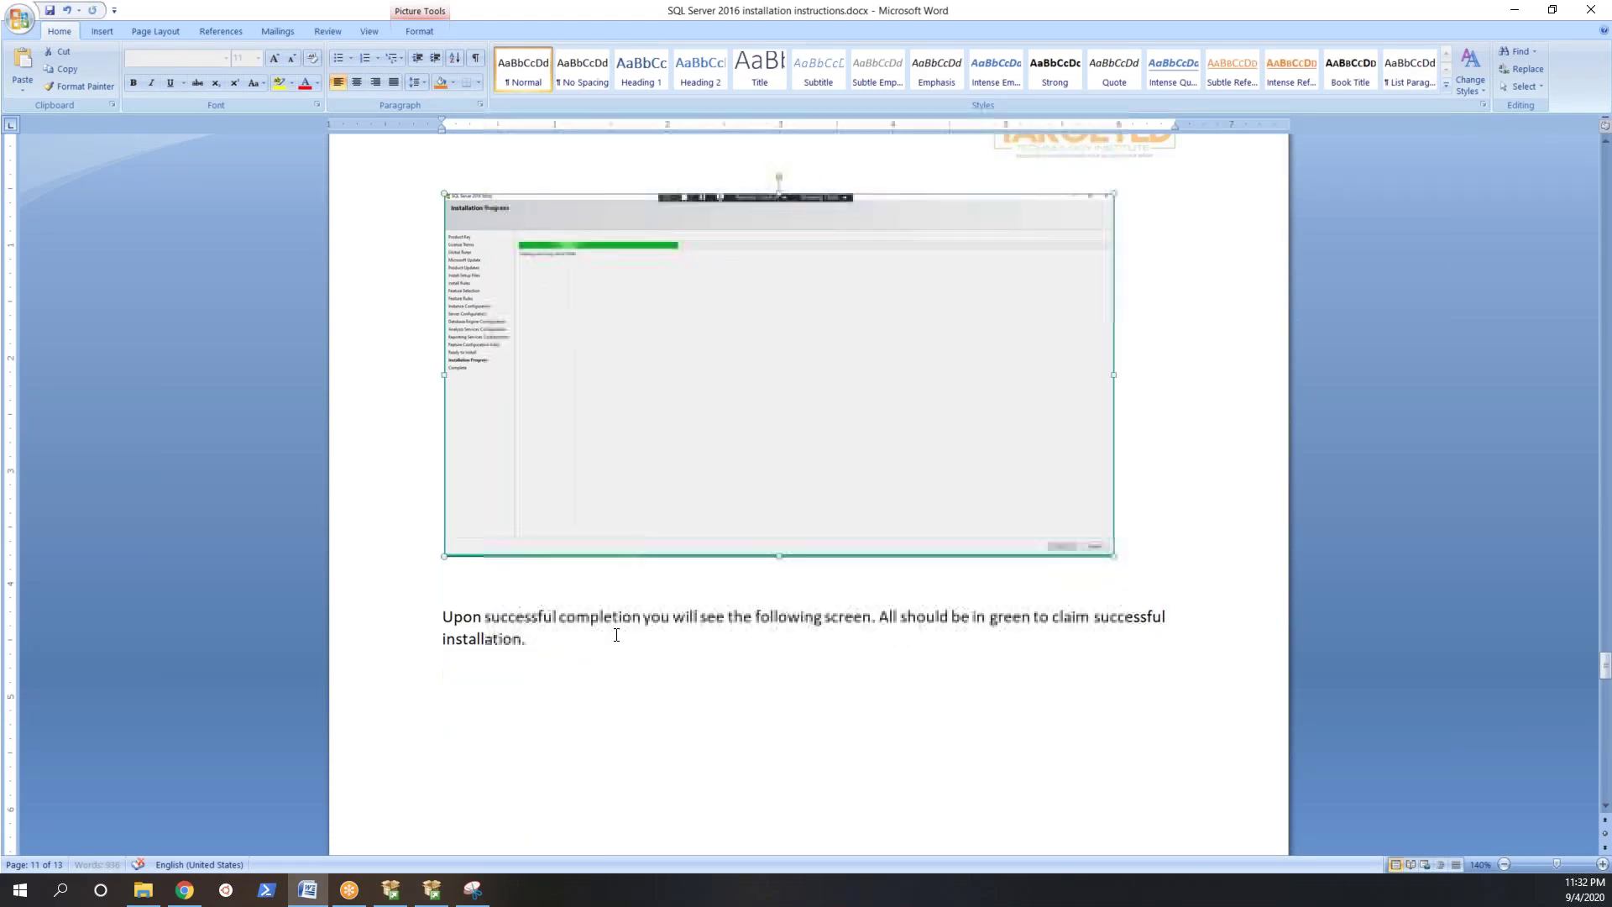
click(1511, 12)
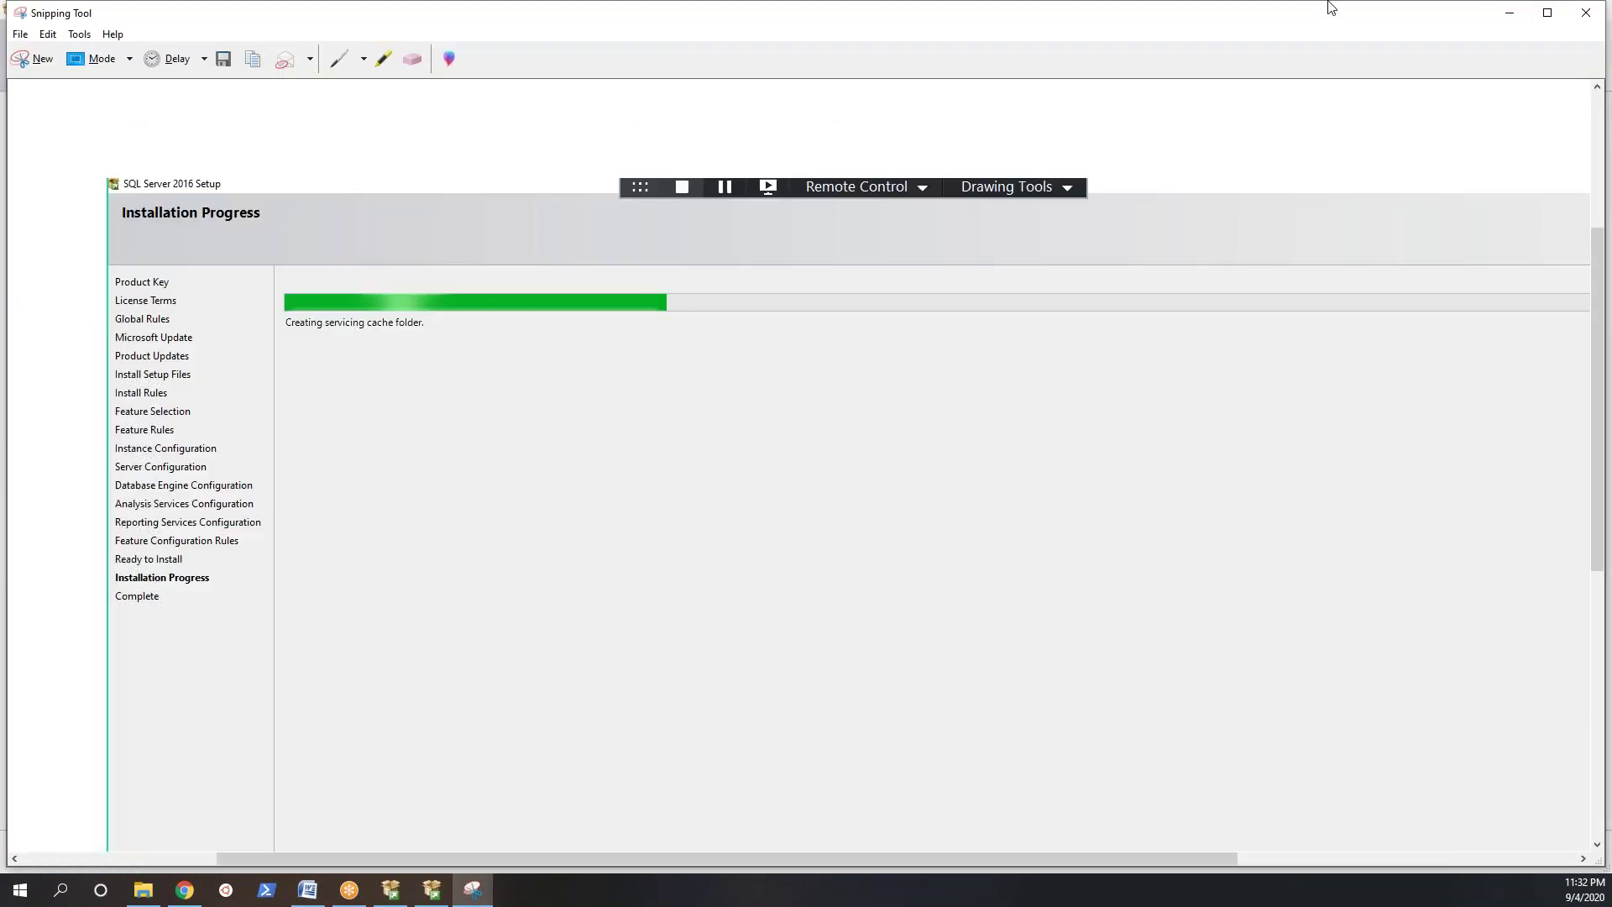
click(1509, 13)
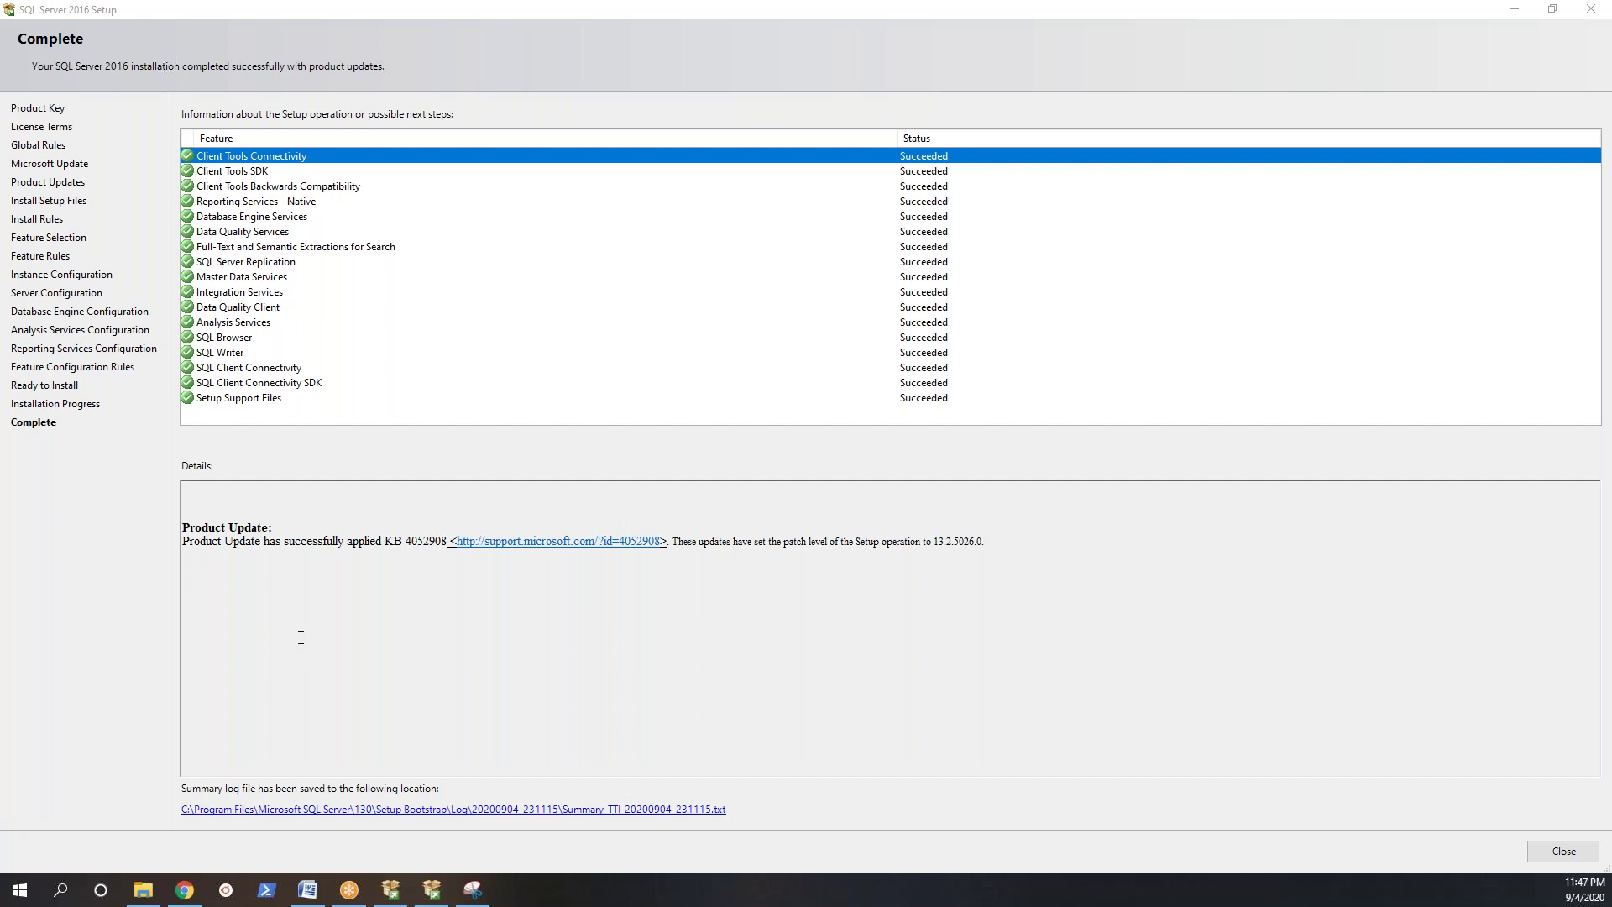
Step: Examine the product update details on the Complete page and close SQL Server 2016 Setup
click(194, 530)
drag(1025, 556, 184, 518)
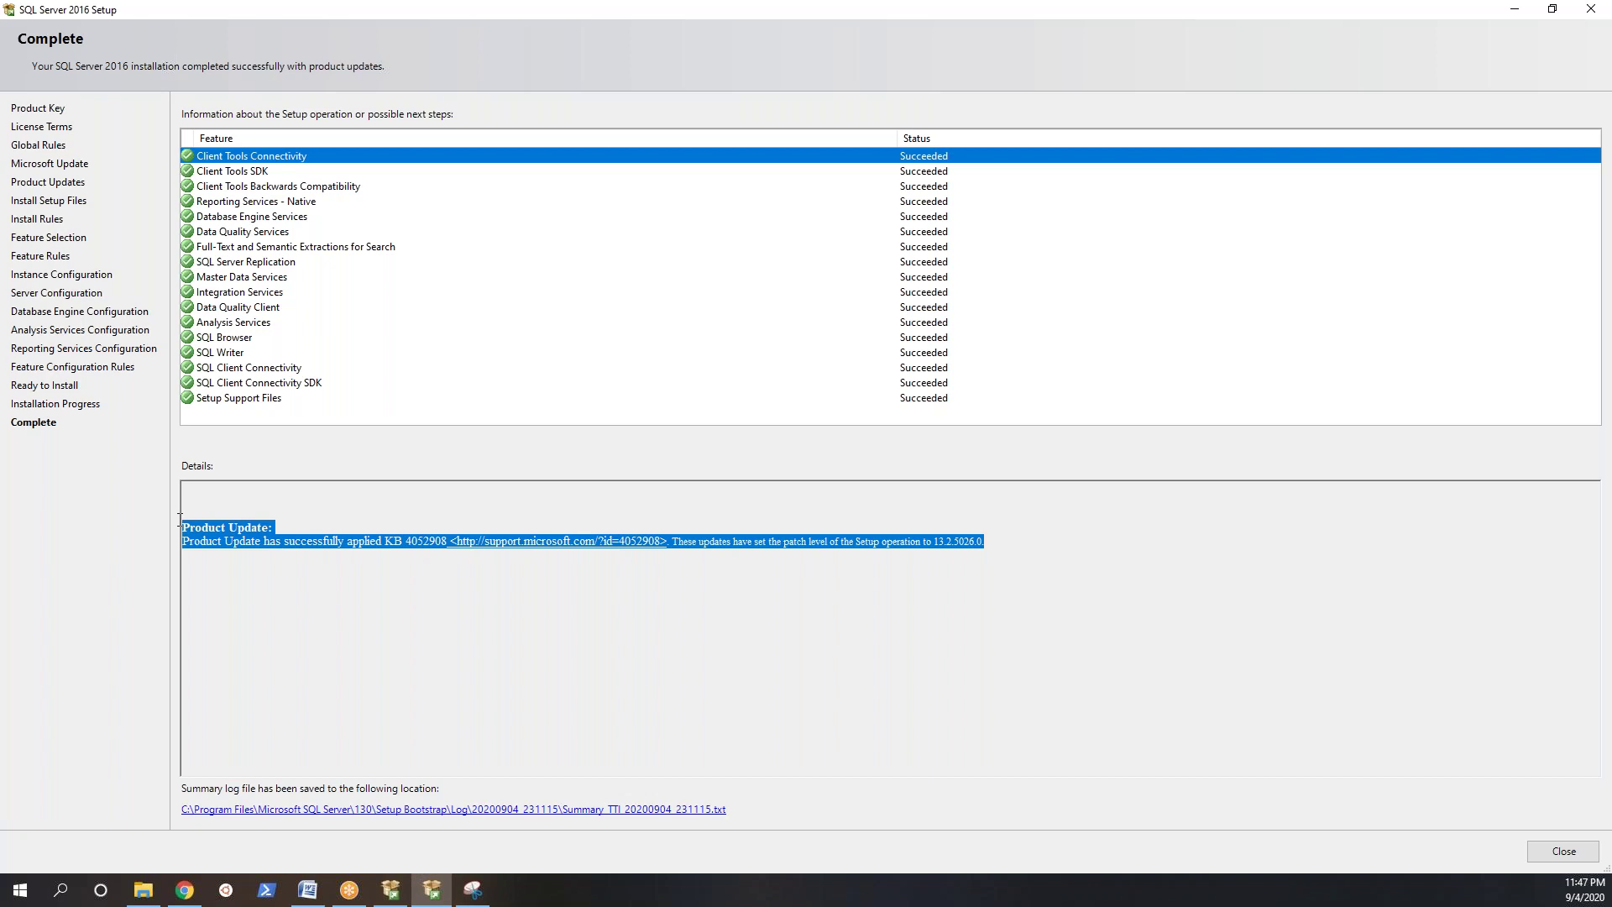
click(362, 607)
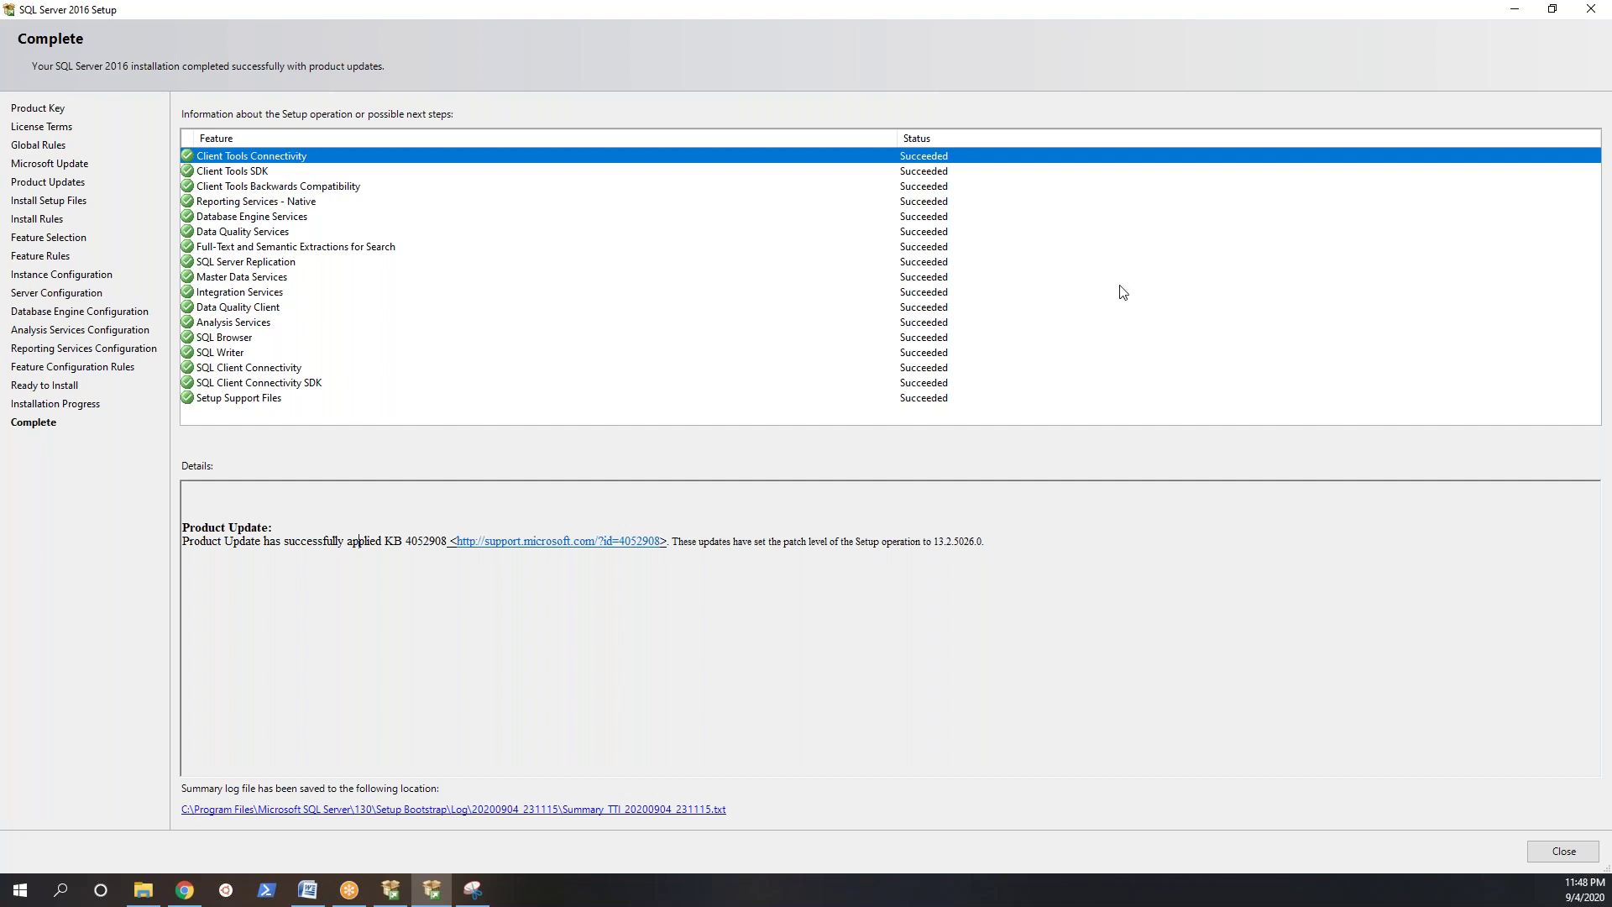
click(1563, 852)
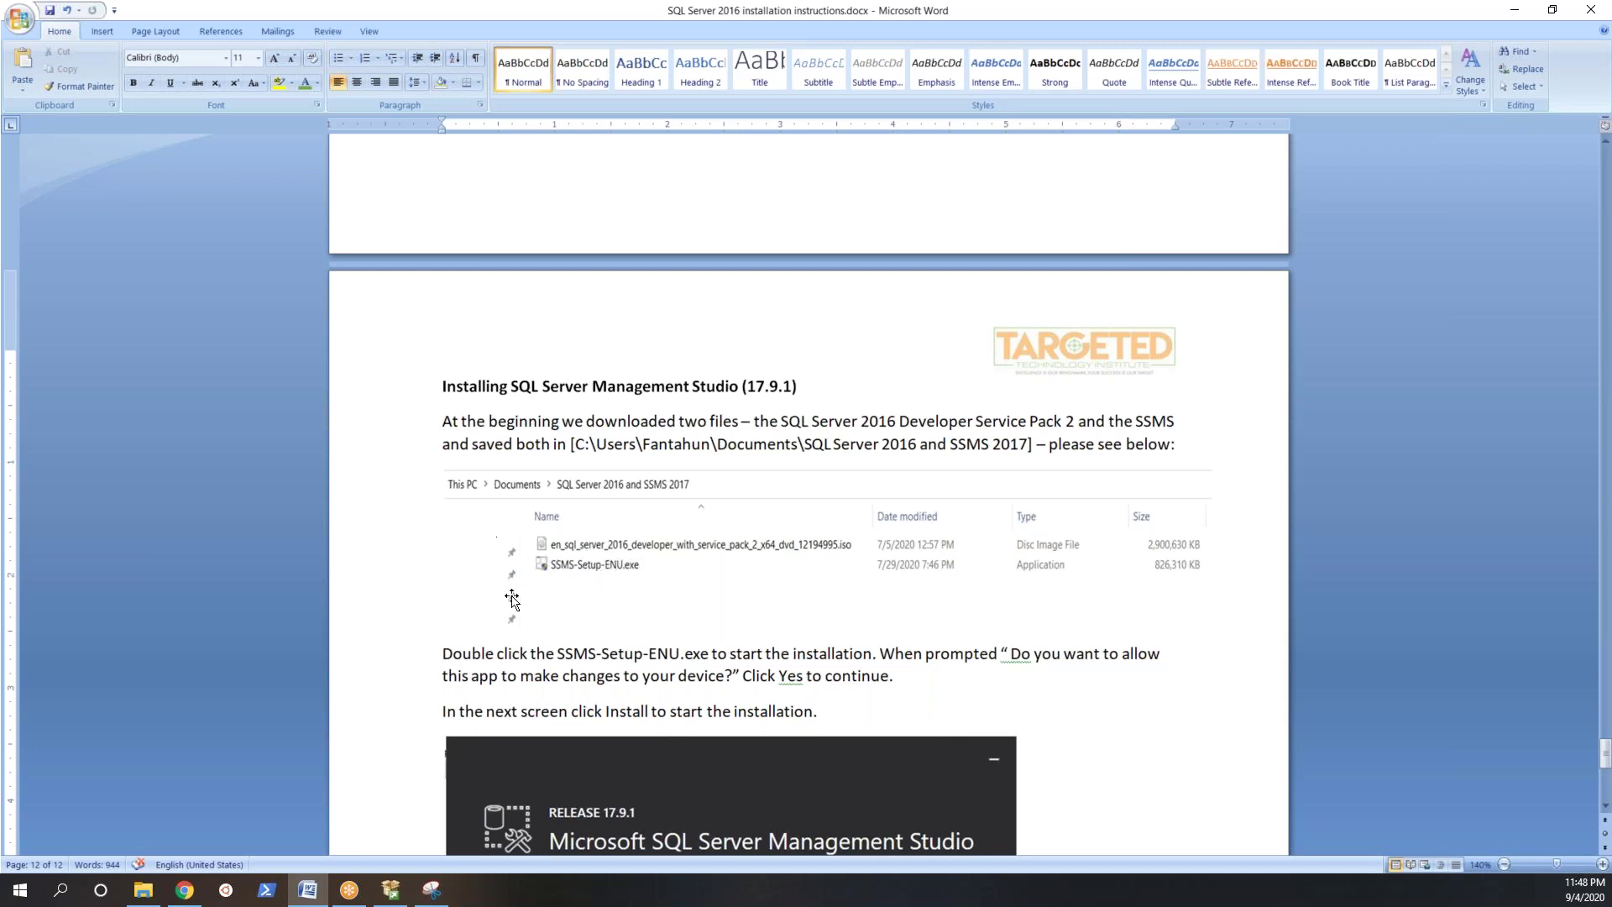
Step: In File Explorer, open the Documents folder "SQL Server 2016 and SSMS 2017" and run SSMS-Setup-ENU.exe
click(143, 889)
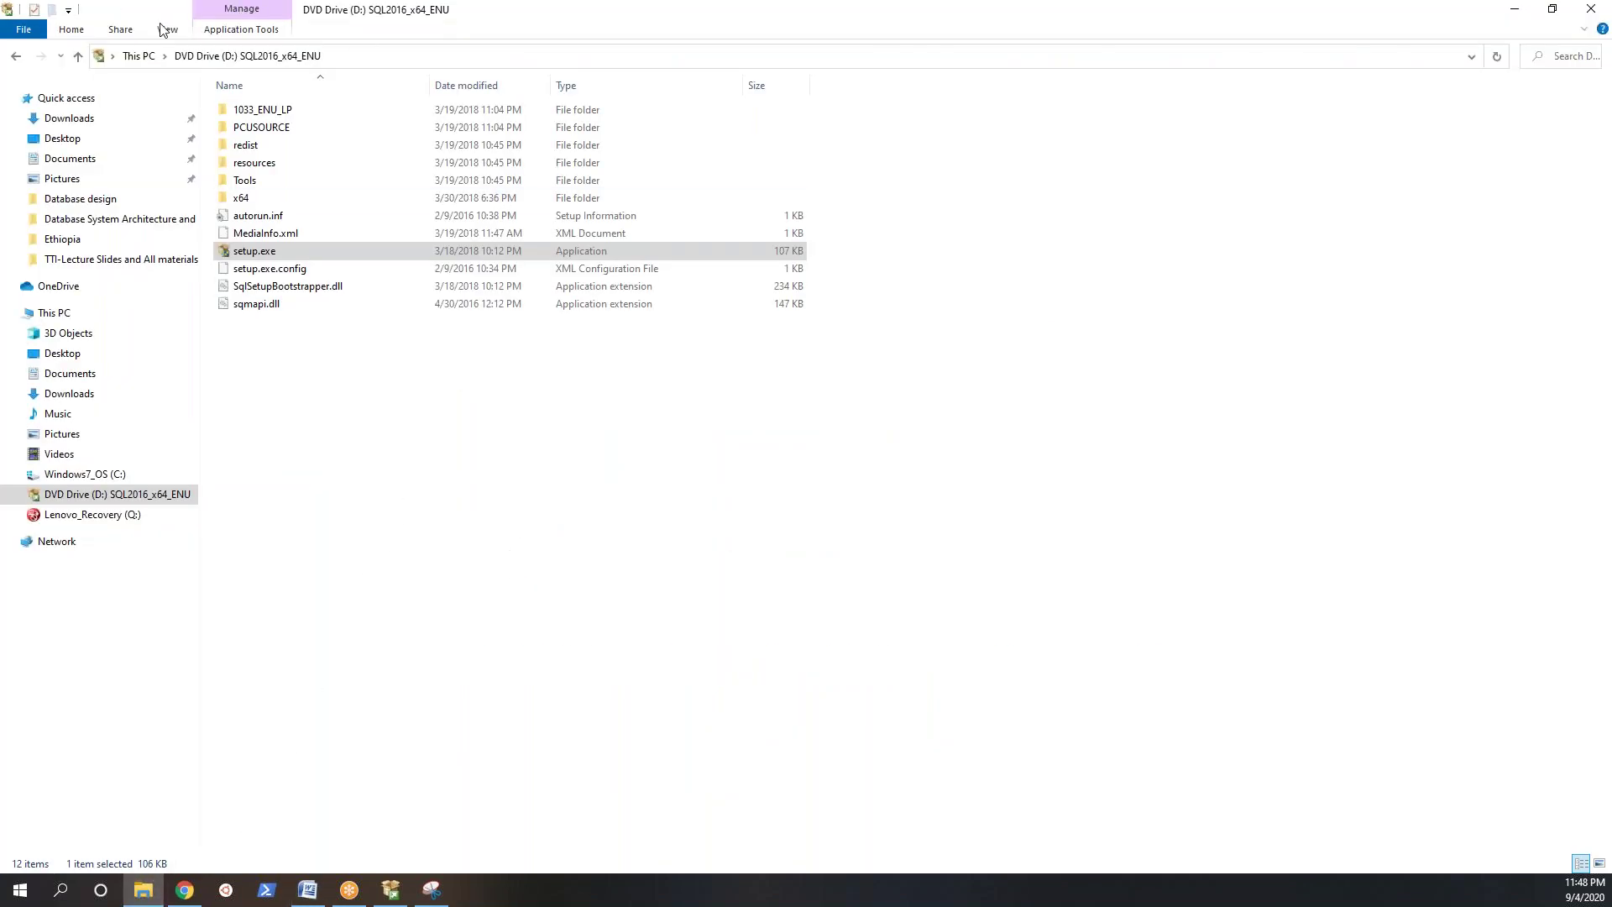
click(82, 159)
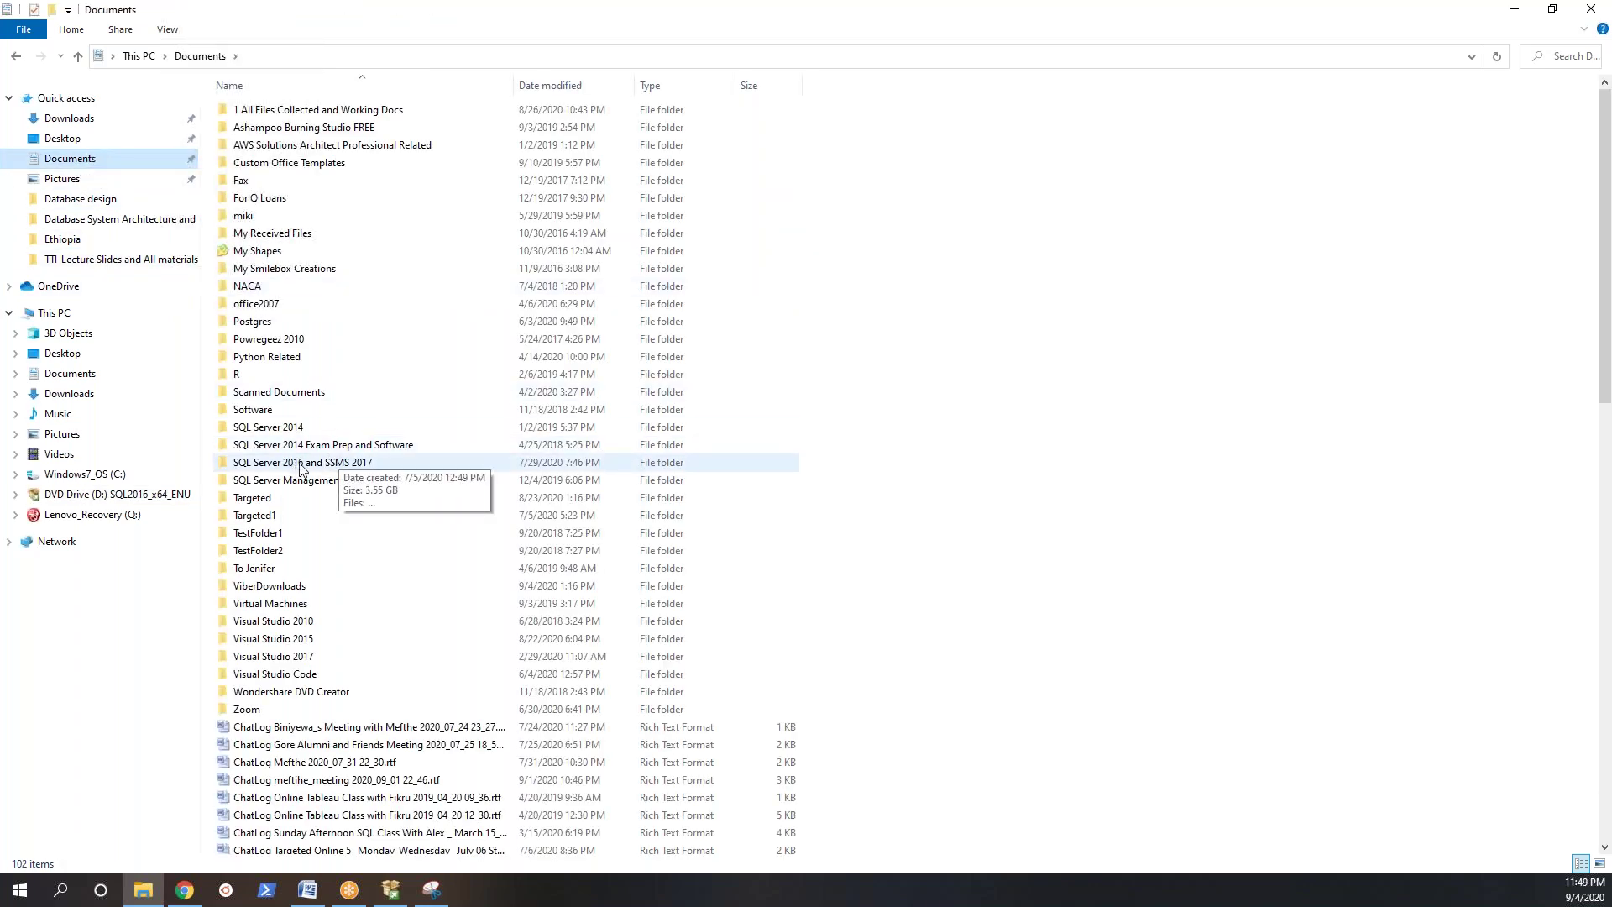
double_click(302, 463)
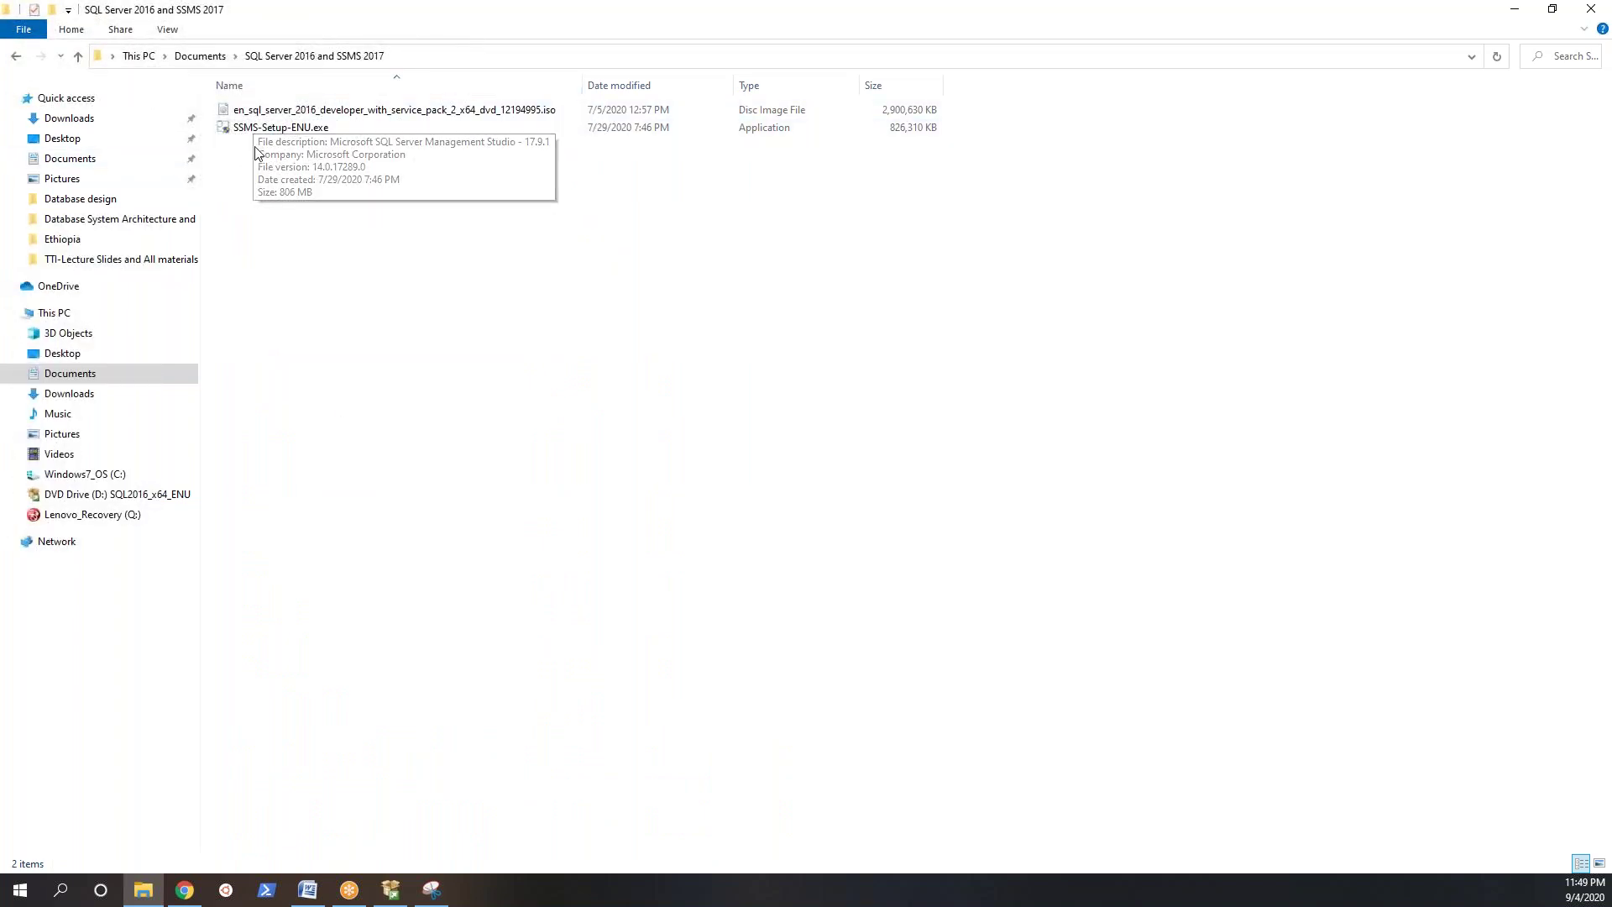
click(267, 128)
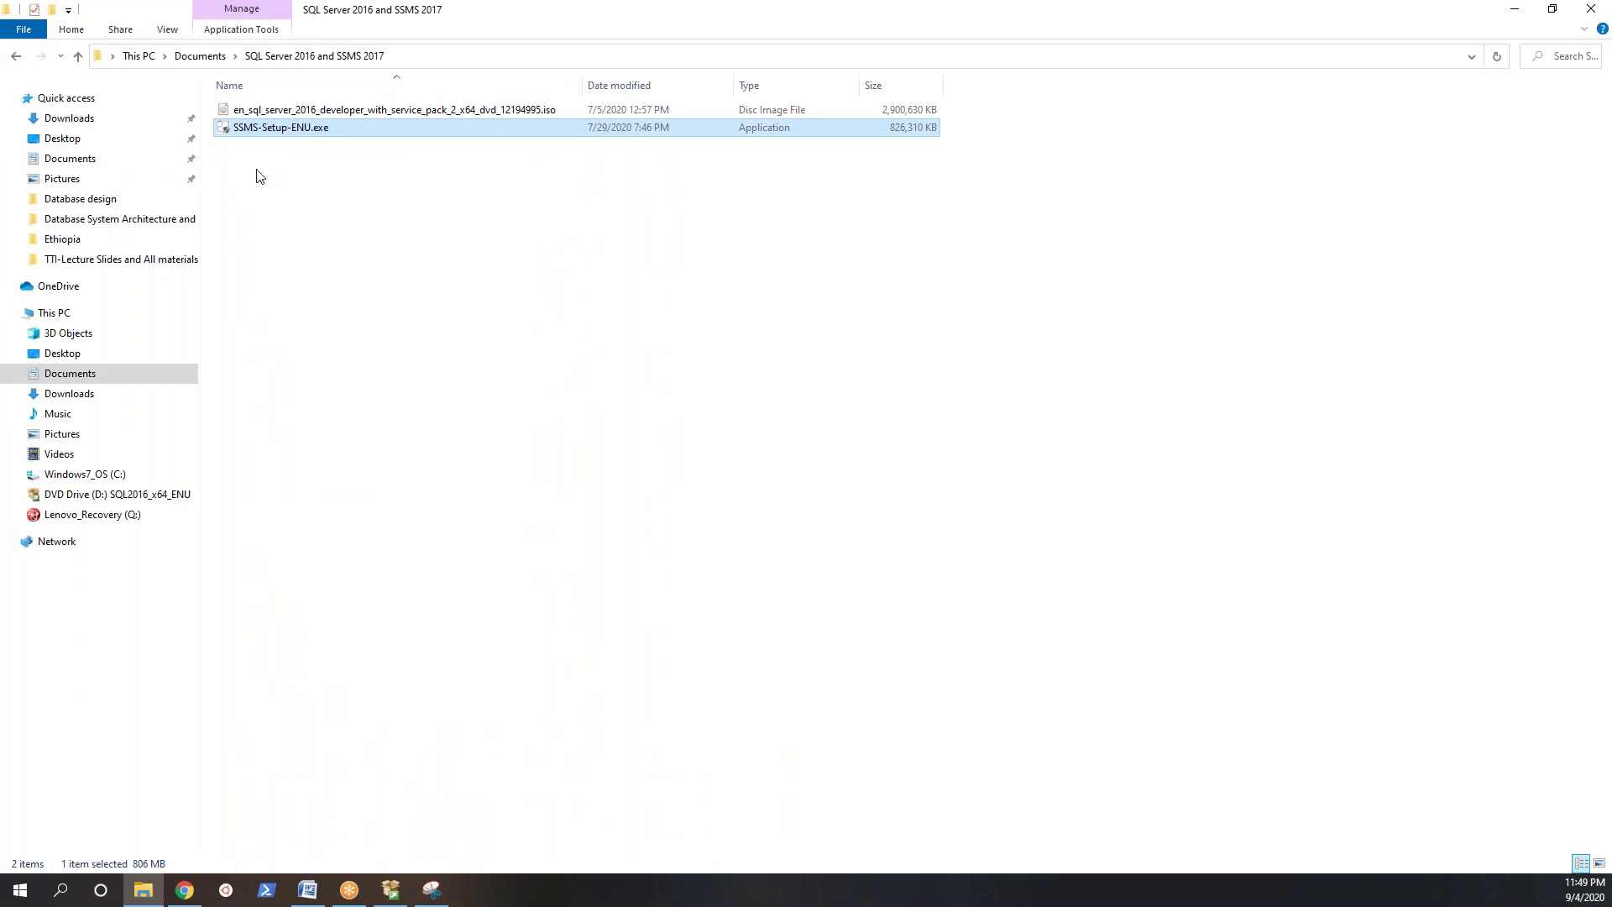
click(364, 317)
click(279, 130)
double_click(279, 135)
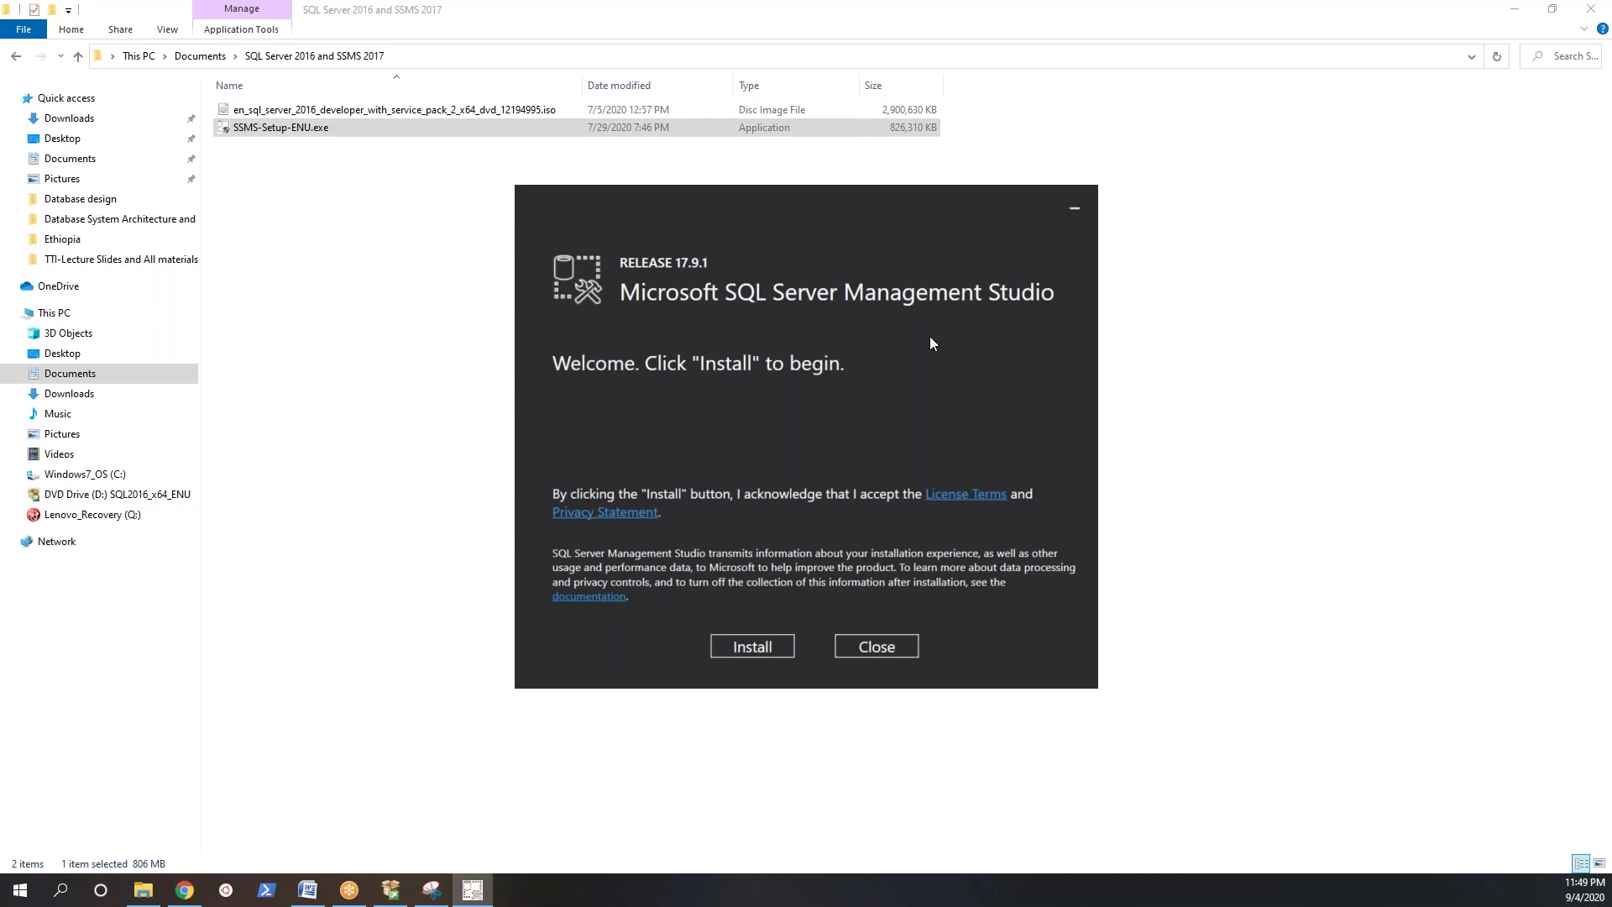
Step: Install SQL Server Management Studio 17.9.1 and let its setup run to the restart request
mouse_move(817, 200)
mouse_down()
mouse_move(772, 198)
mouse_move(806, 183)
mouse_up()
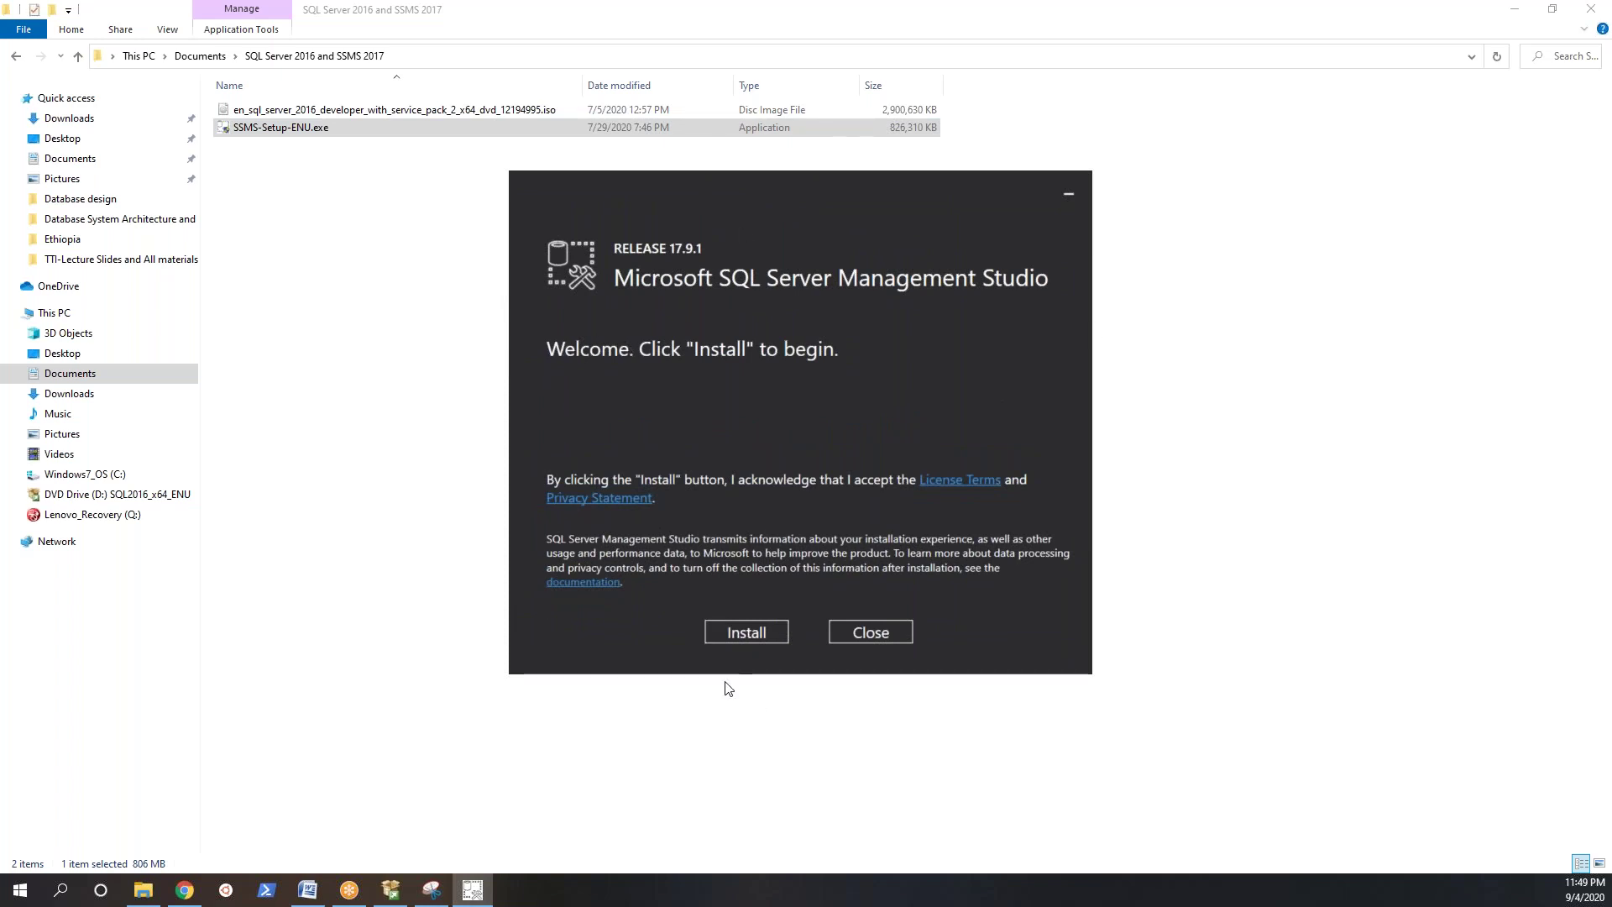
click(757, 638)
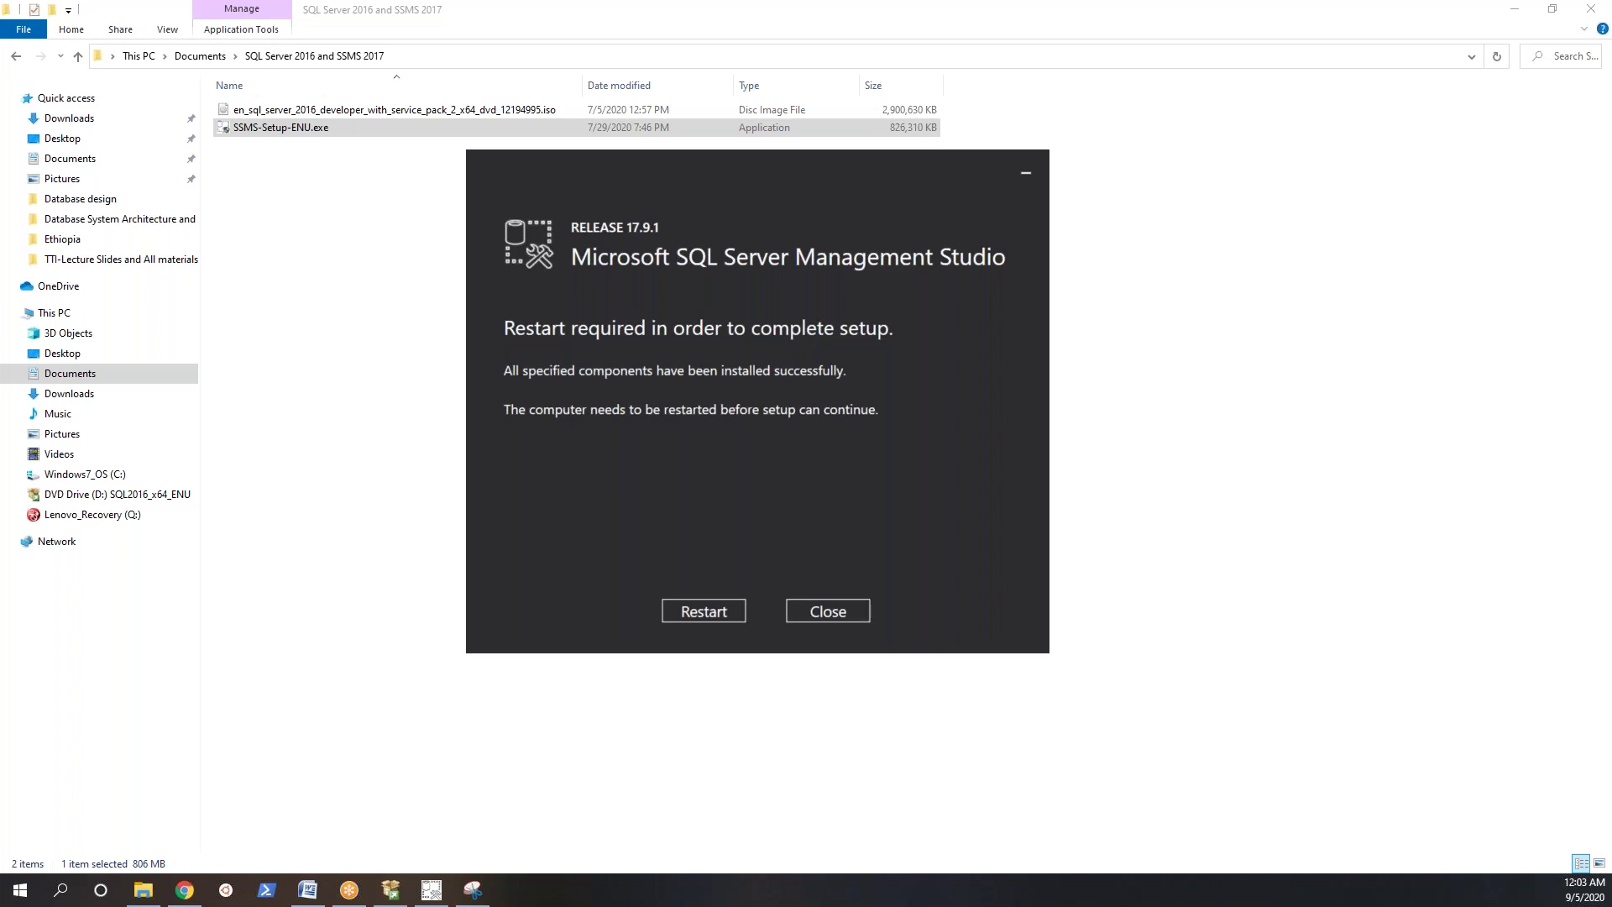
mouse_move(747, 159)
mouse_down()
mouse_move(688, 161)
mouse_move(772, 186)
mouse_move(762, 160)
mouse_up()
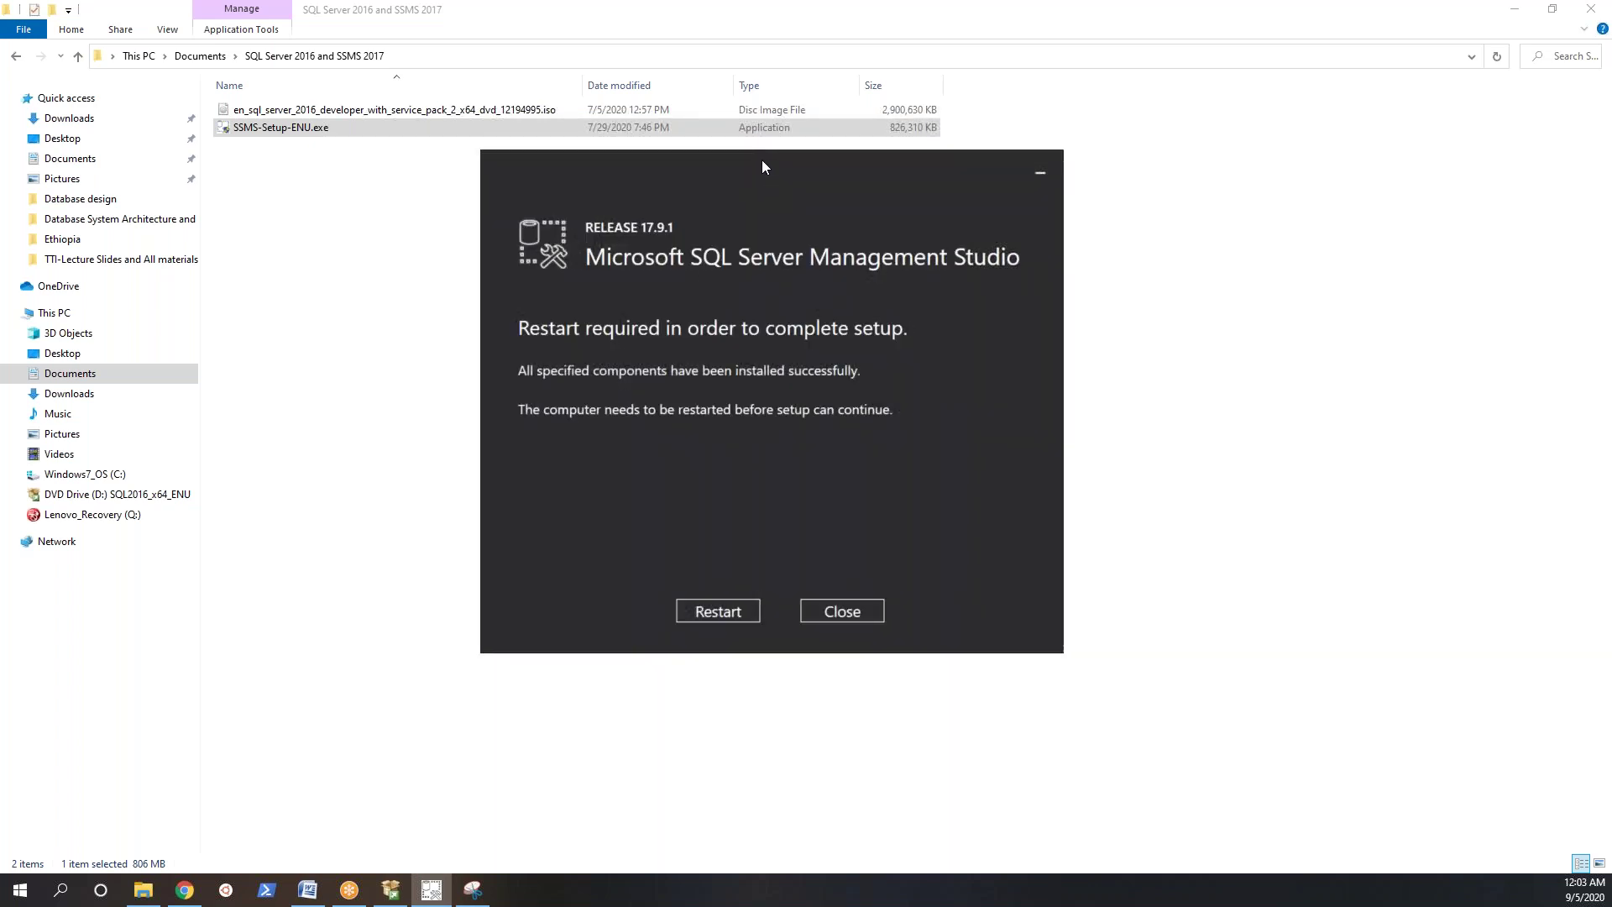